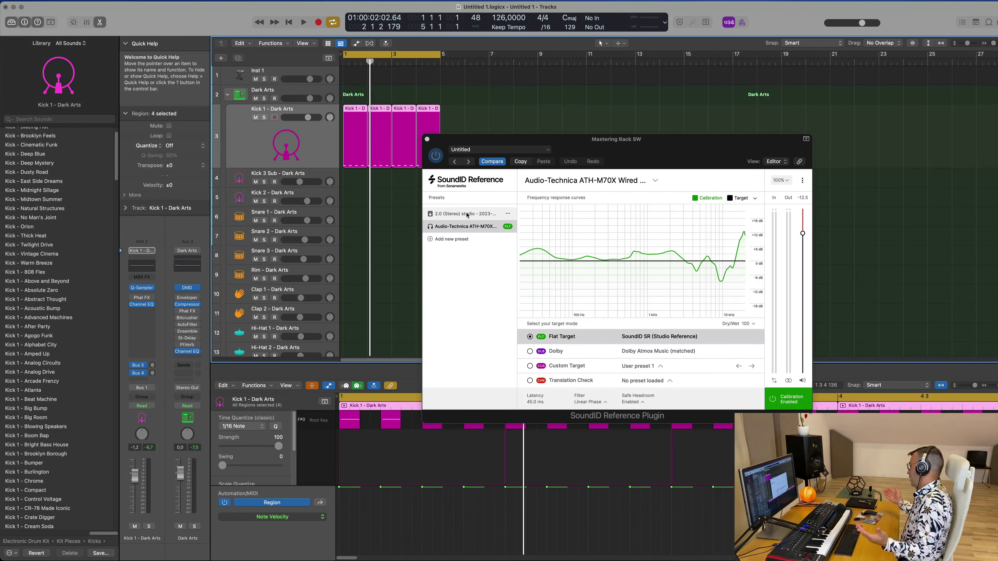
Move the Mastering Rack SW plug-in window clear of the regions and play the Kick 1 loop.
left_click_drag(655, 141, 719, 104)
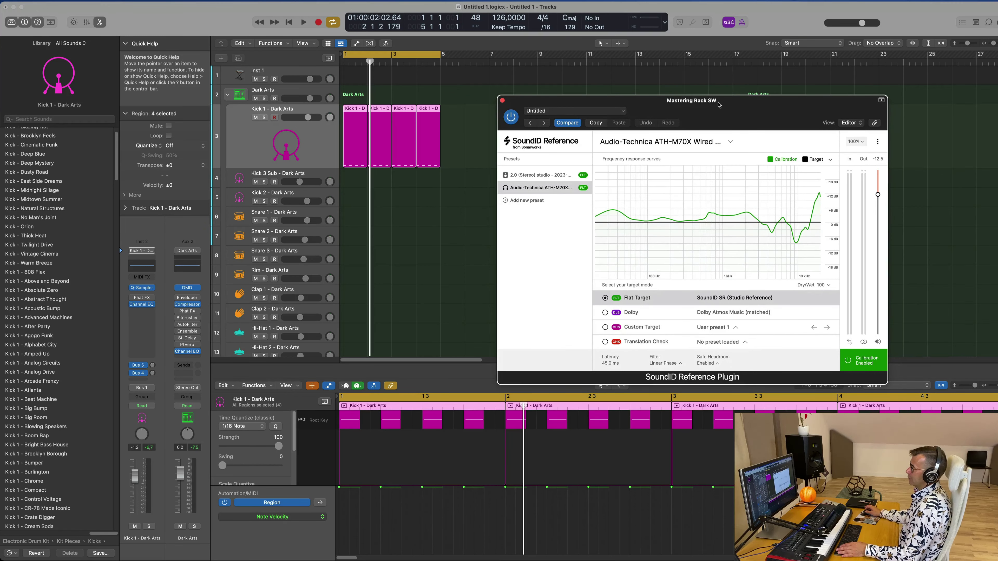
left_click(315, 149)
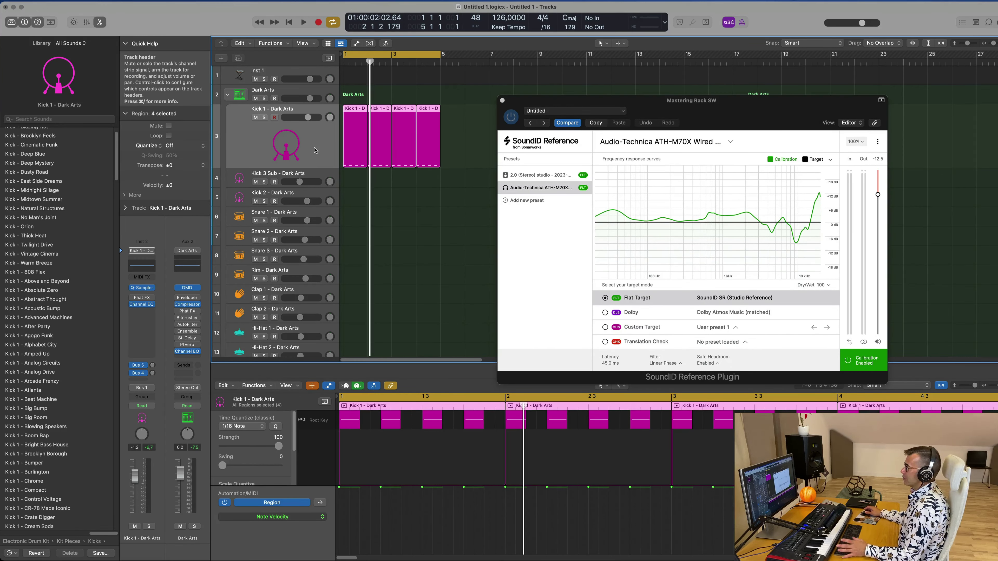
key("space")
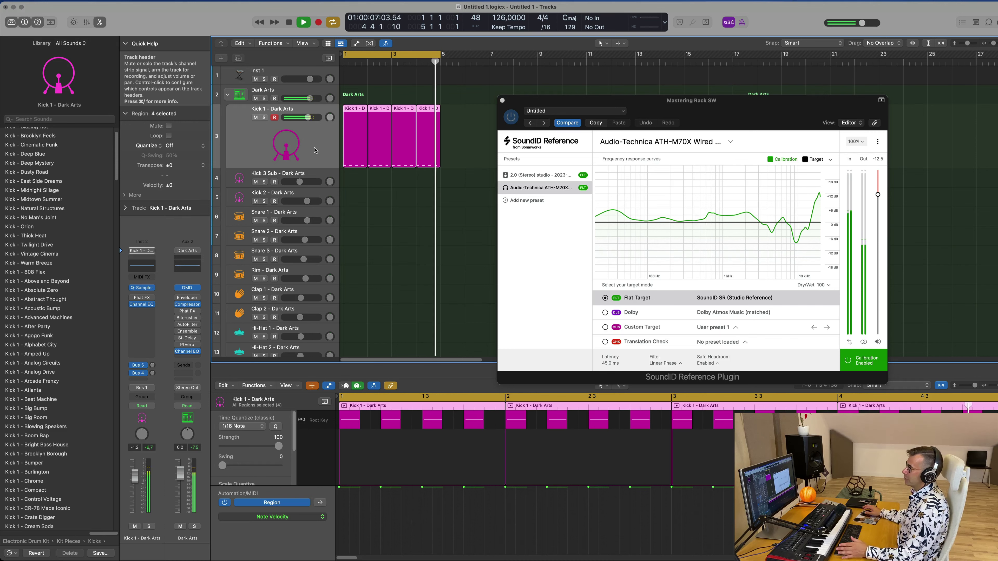
left_click_drag(602, 104, 688, 111)
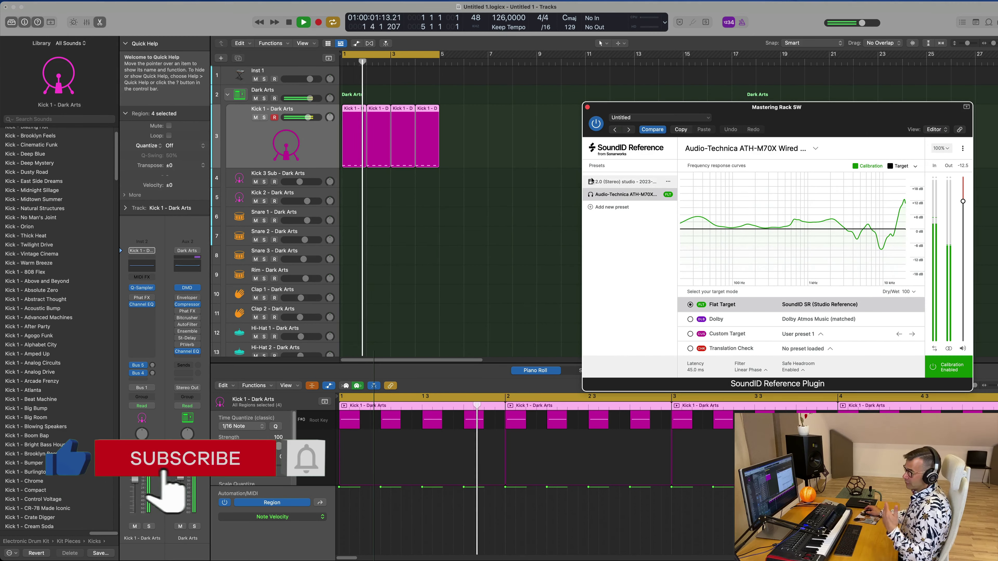
mouse_move(792, 118)
left_mouse_down()
mouse_move(756, 126)
mouse_move(801, 123)
left_mouse_up()
left_click(468, 159)
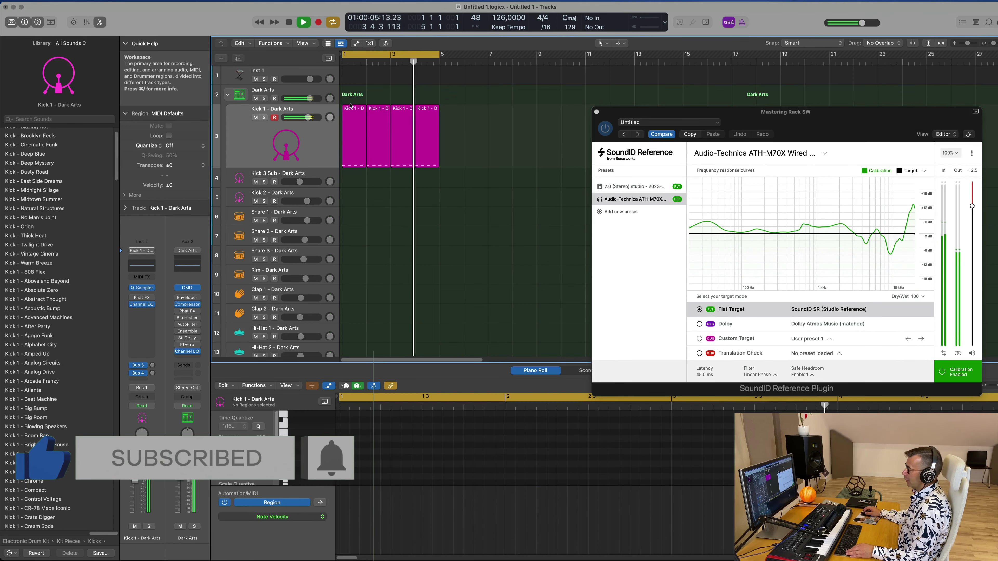
Copy the first Kick 1 region to the start of the Hi-Hat 1 track and stop playback.
left_click(356, 112)
left_click_drag(357, 113, 349, 331)
key("space")
Turn off the Piano Roll's collapsed view and shift the four notes of the Hi-Hat 1 region onto the off-beats.
scroll(419, 476, "down", 5)
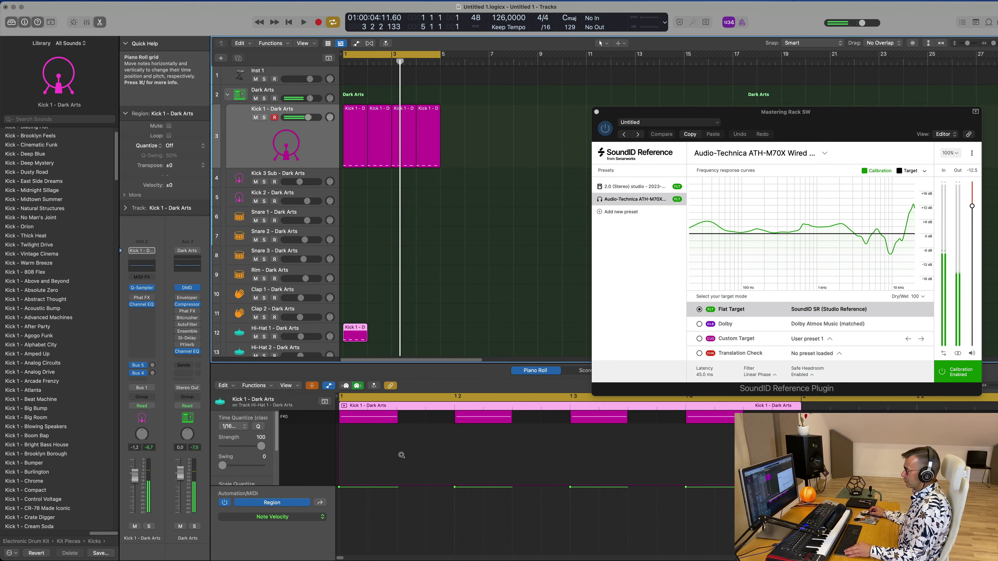
scroll(403, 455, "up", 1)
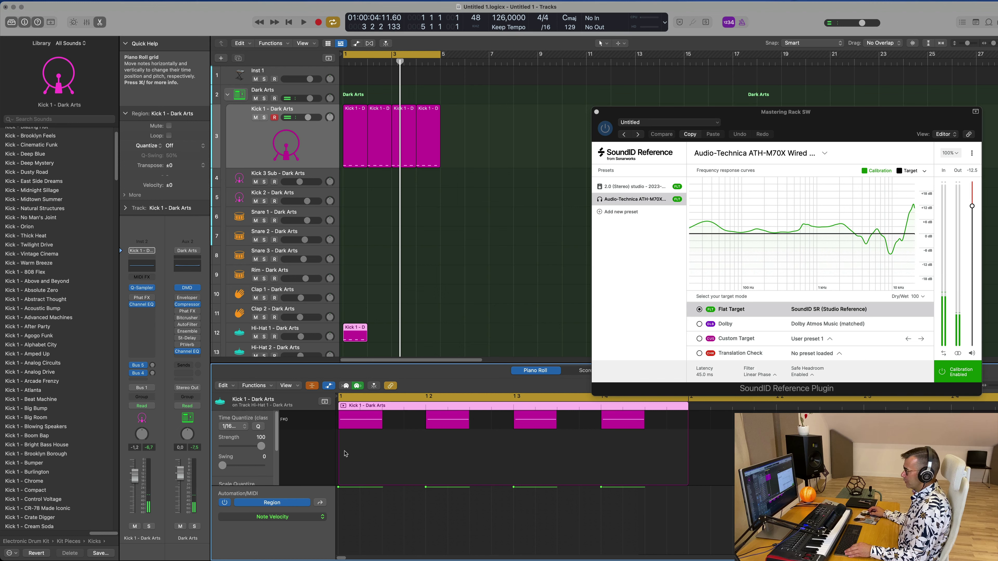
scroll(381, 449, "up", 1)
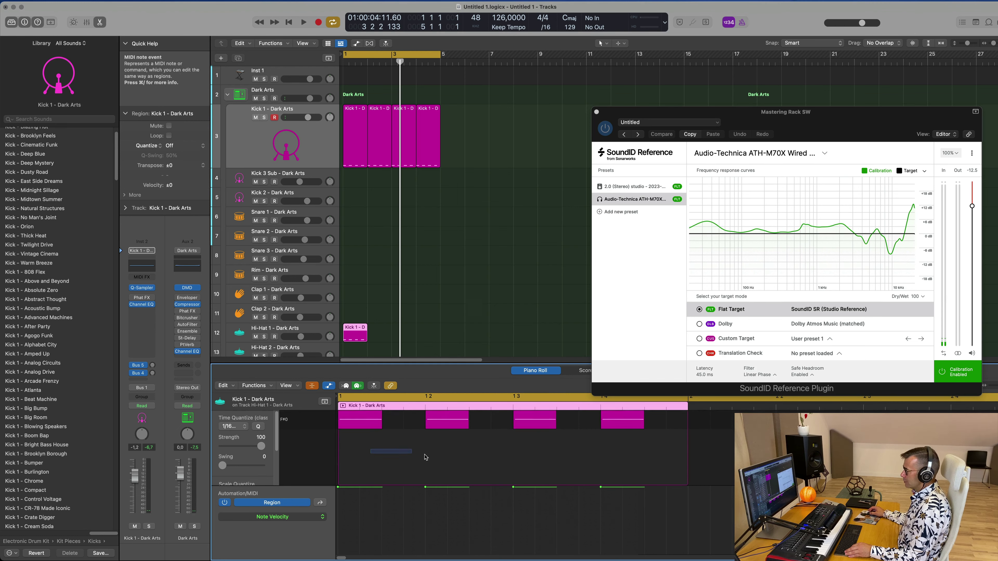
left_click_drag(572, 447, 650, 417)
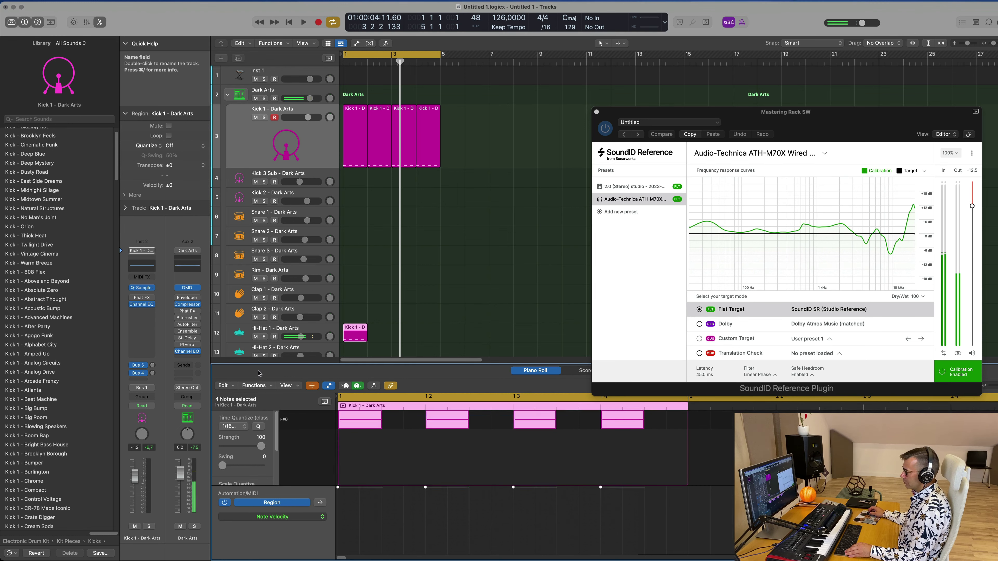
left_click(313, 387)
left_click_drag(376, 435, 684, 445)
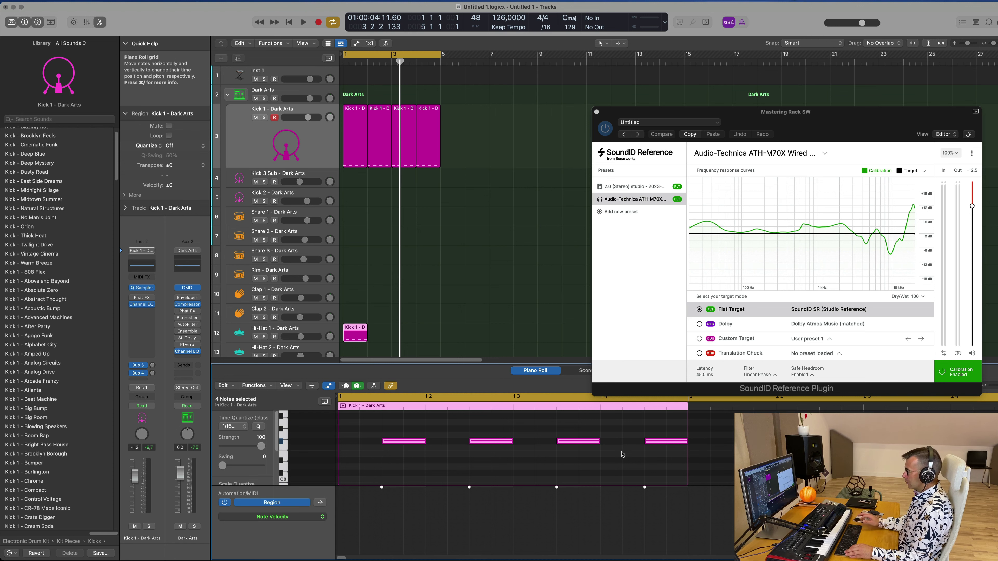
Transpose all four hi-hat notes up one octave and audition them with the kick.
left_click(452, 460)
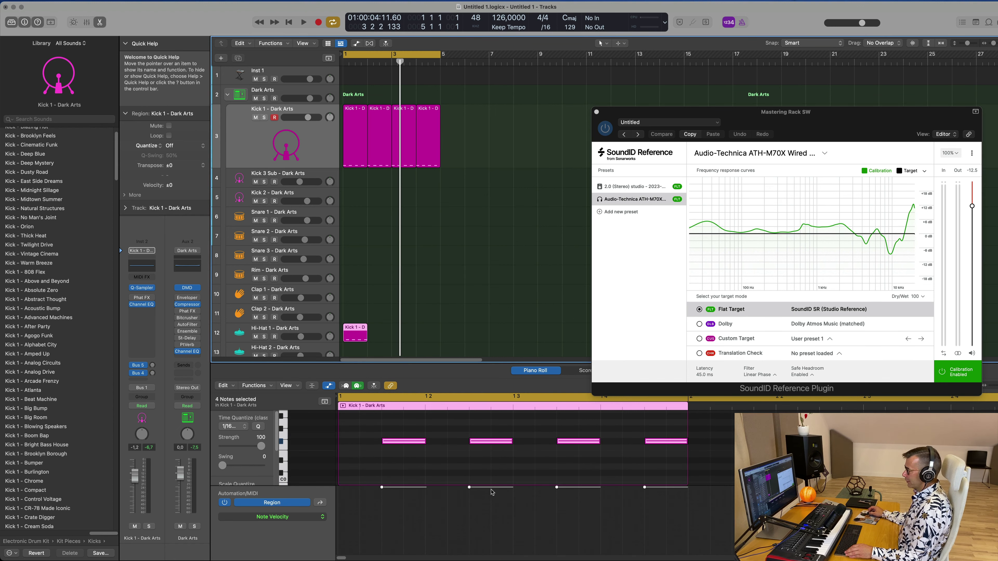
key("super+a")
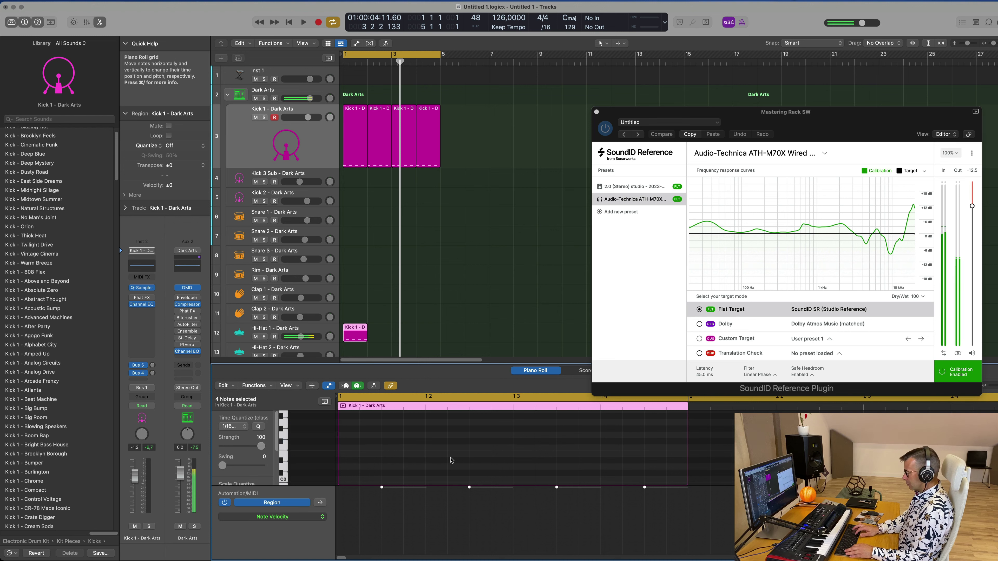
key("space")
scroll(434, 453, "up", 3)
scroll(434, 453, "up", 1)
key("space")
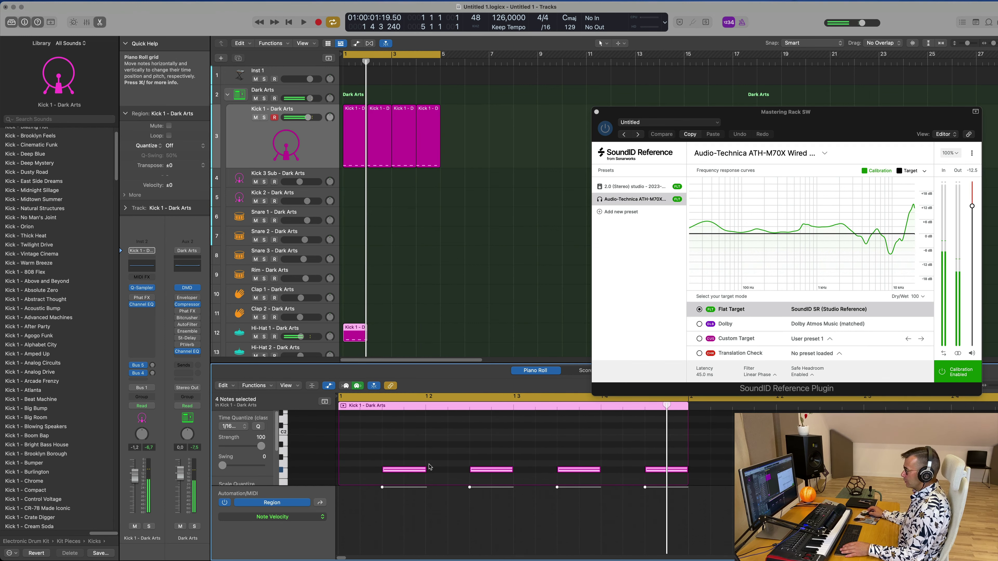
Raise the four hi-hat notes by another octave and play the loop again.
left_click(447, 453)
key("super+a")
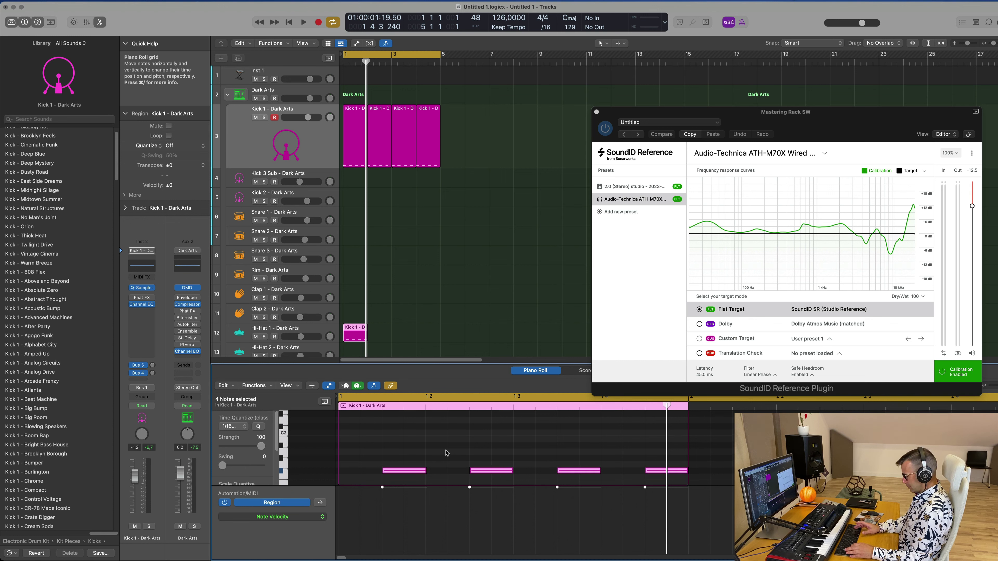
key("alt+Up")
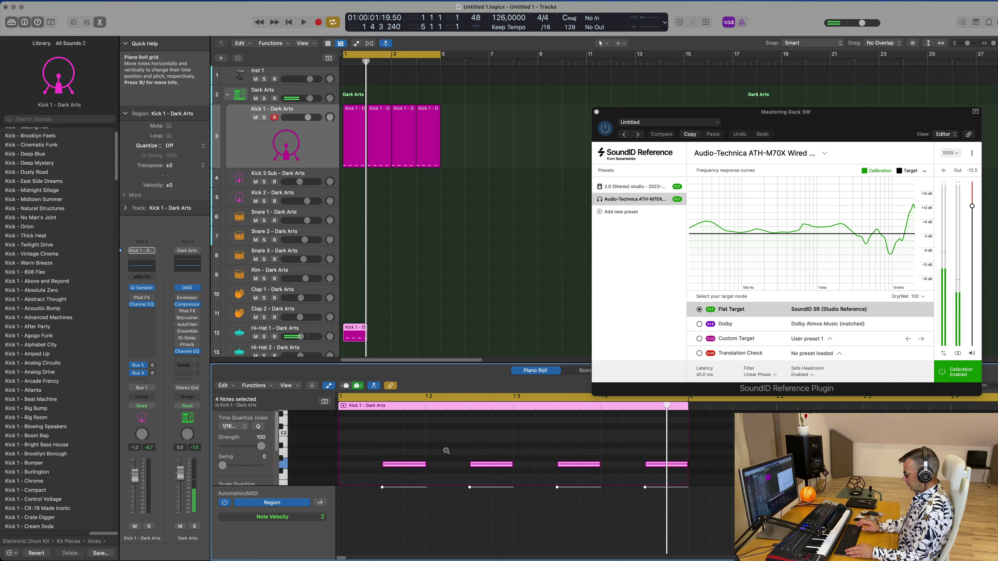
key("alt+Down")
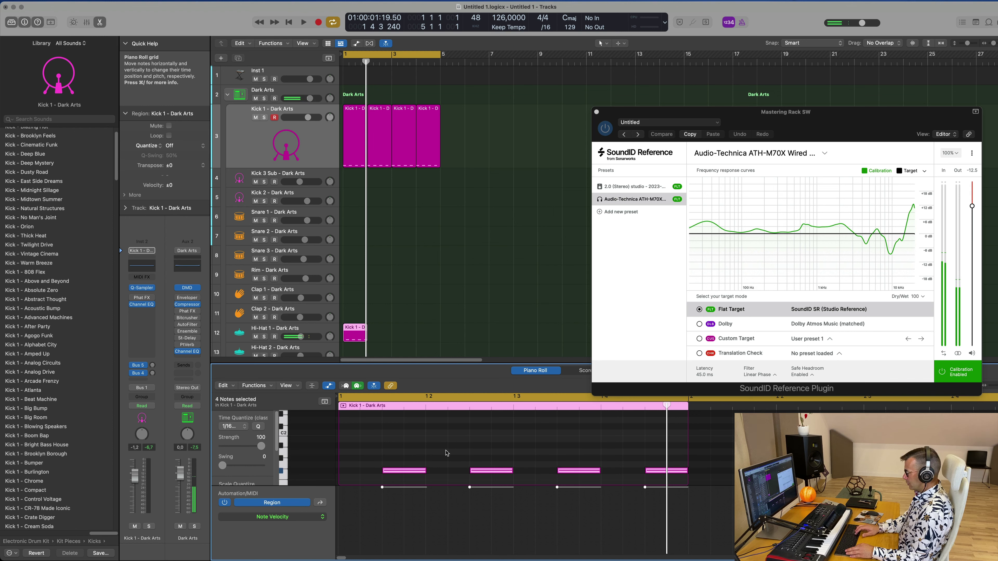
key("space")
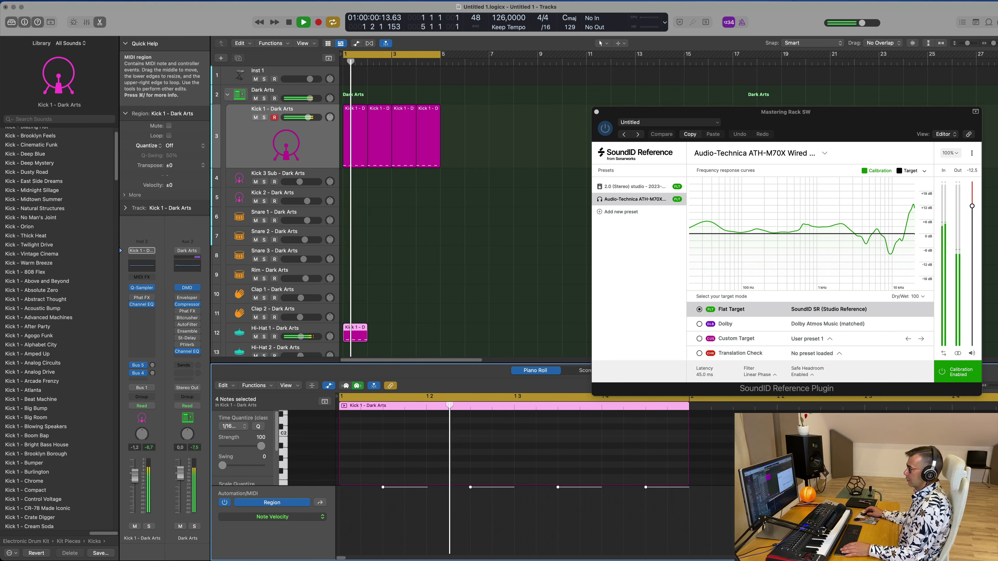
Try the hi-hat region on the Hi-Hat Open track, audition it, and return it to Hi-Hat 1.
left_click(396, 333)
scroll(397, 331, "down", 4)
key("space")
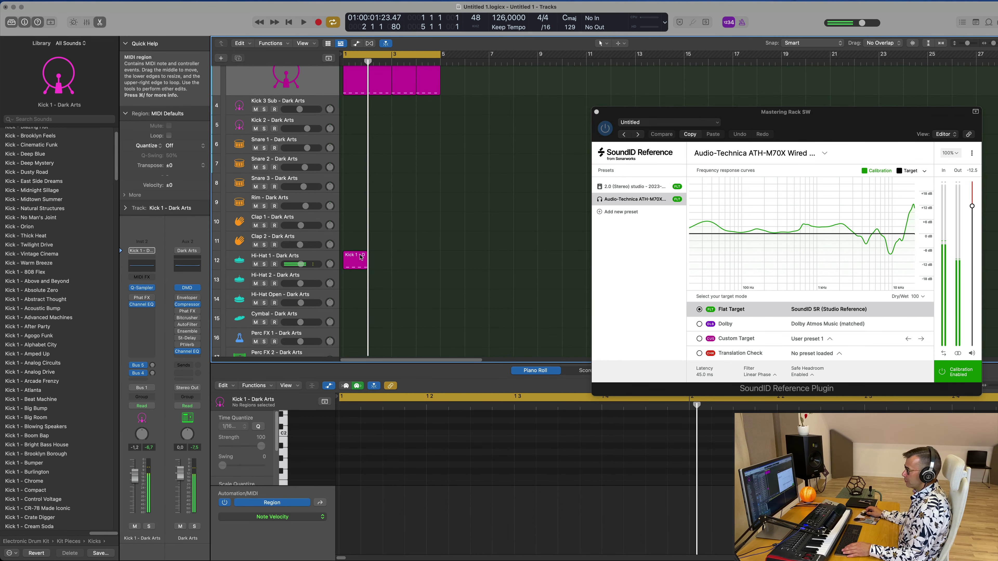
left_click_drag(357, 264, 357, 302)
key("space")
key("space")
key("space")
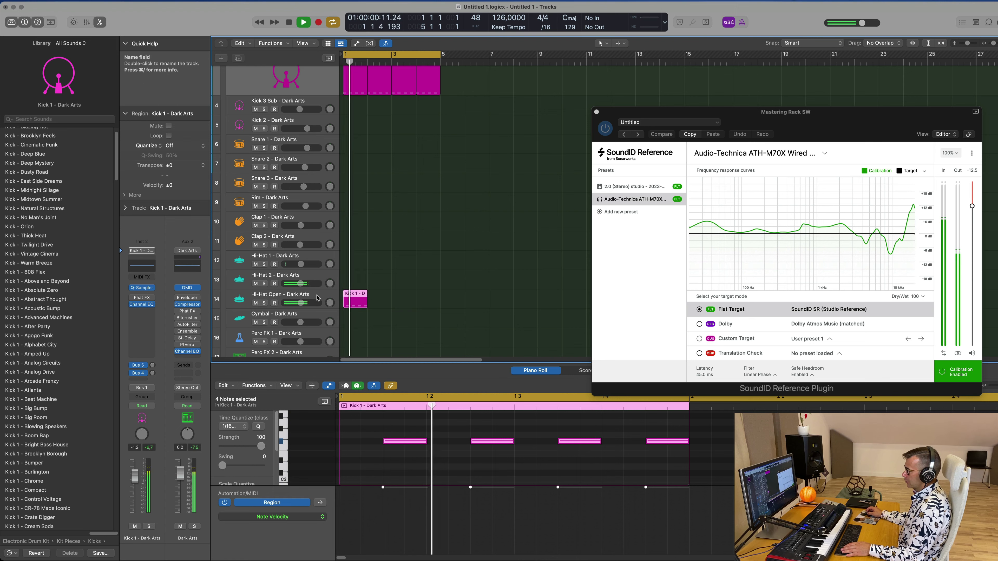
left_click(304, 301)
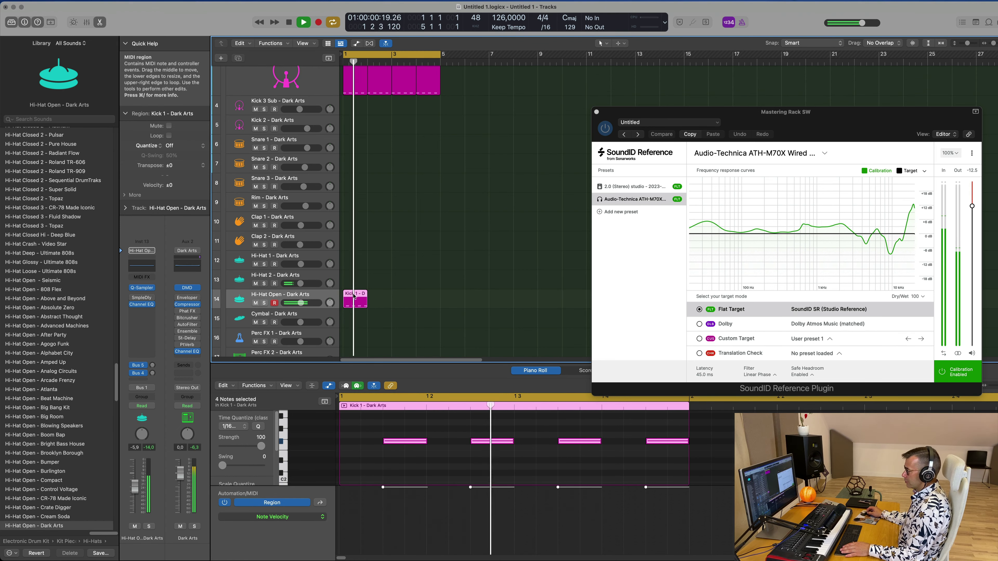
left_click_drag(356, 301, 362, 255)
key("space")
key("space")
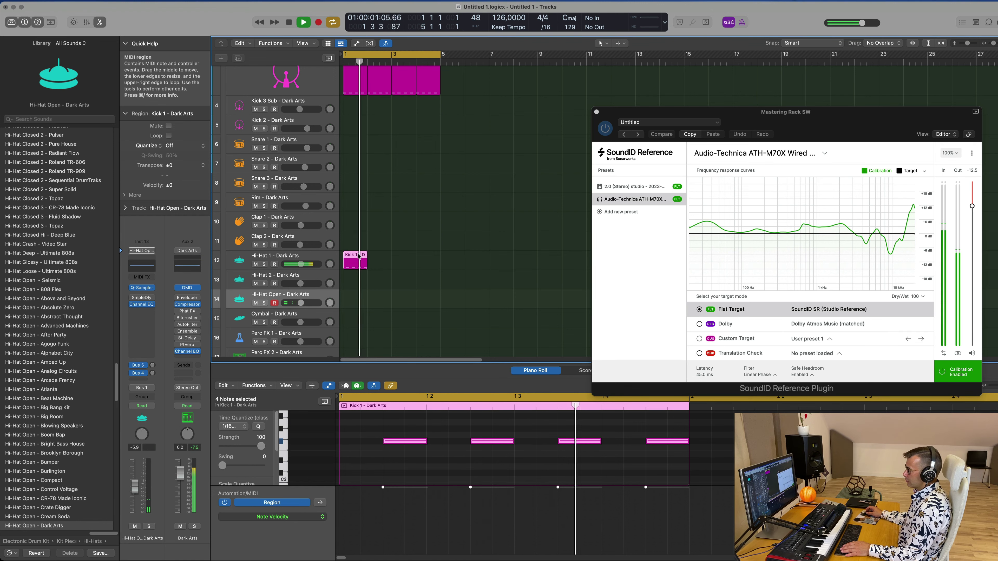
Repeat the Hi-Hat 1 region to fill the four-bar loop and play from the start.
key("super+r")
key("super+r")
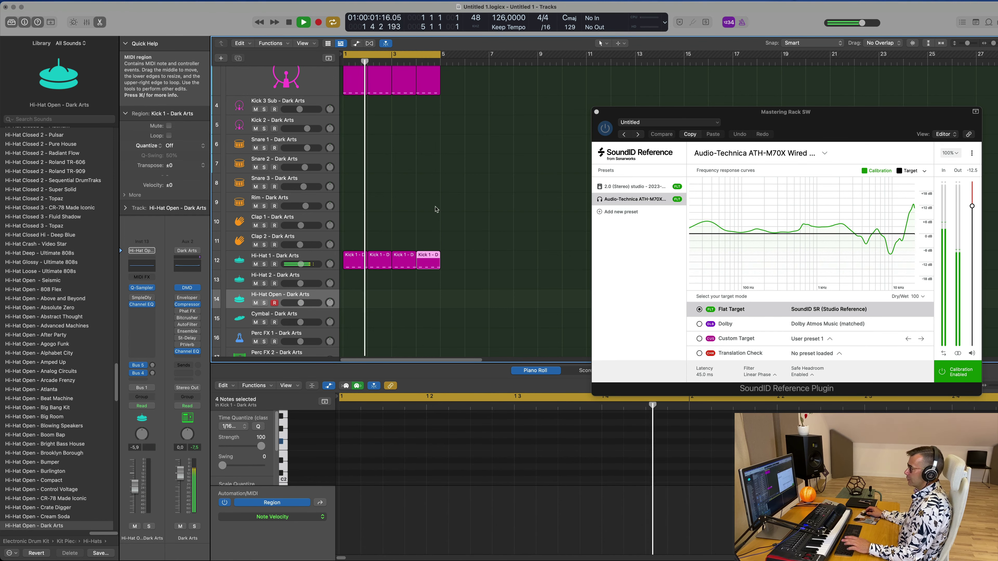
left_click(473, 212)
scroll(473, 215, "up", 2)
scroll(474, 213, "up", 1)
scroll(474, 213, "down", 2)
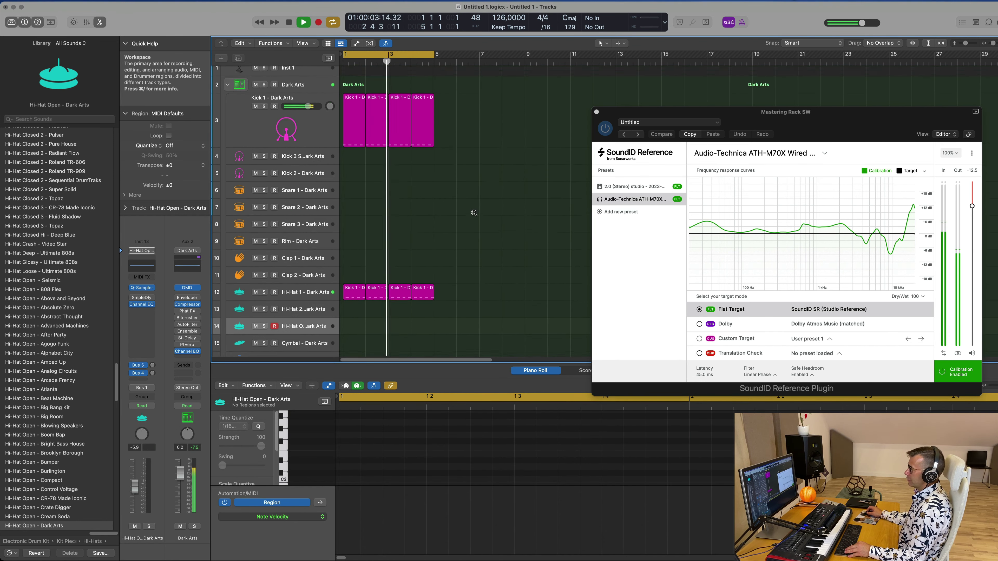
scroll(473, 213, "down", 3)
key("Return")
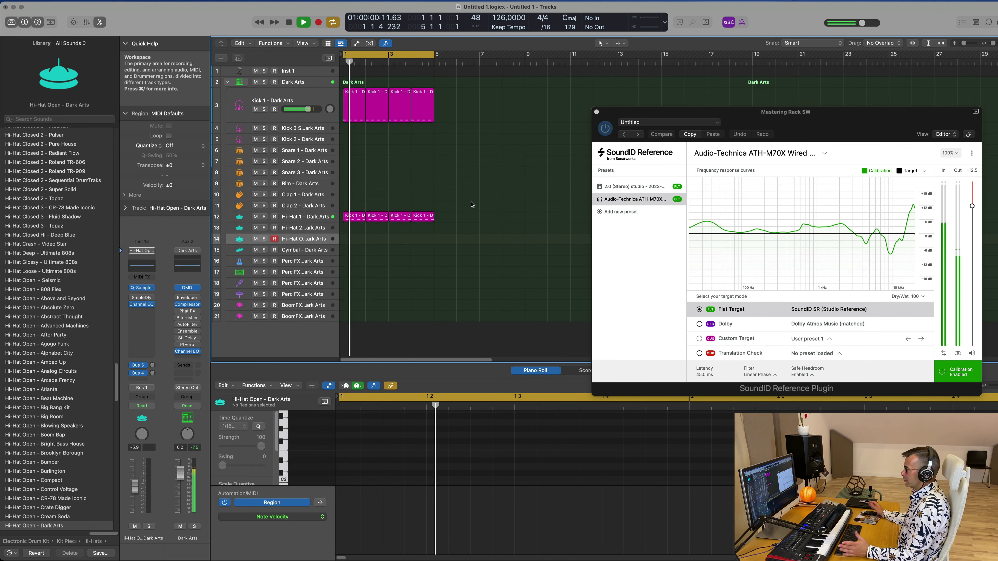
Copy the first Kick 1 region to the Rim track and transpose its four notes up three octaves.
left_click_drag(353, 104, 354, 188)
key("space")
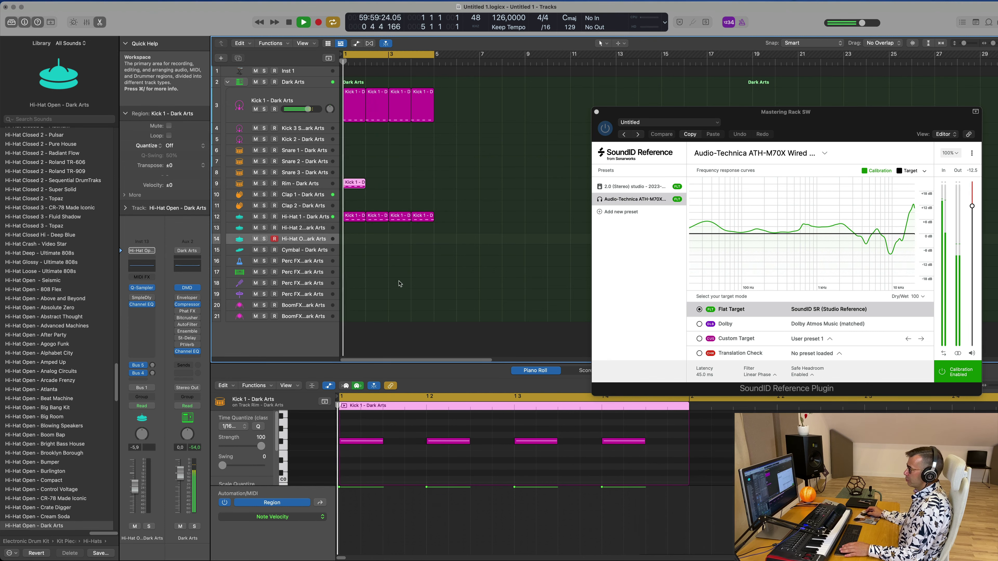
left_click_drag(364, 426, 669, 460)
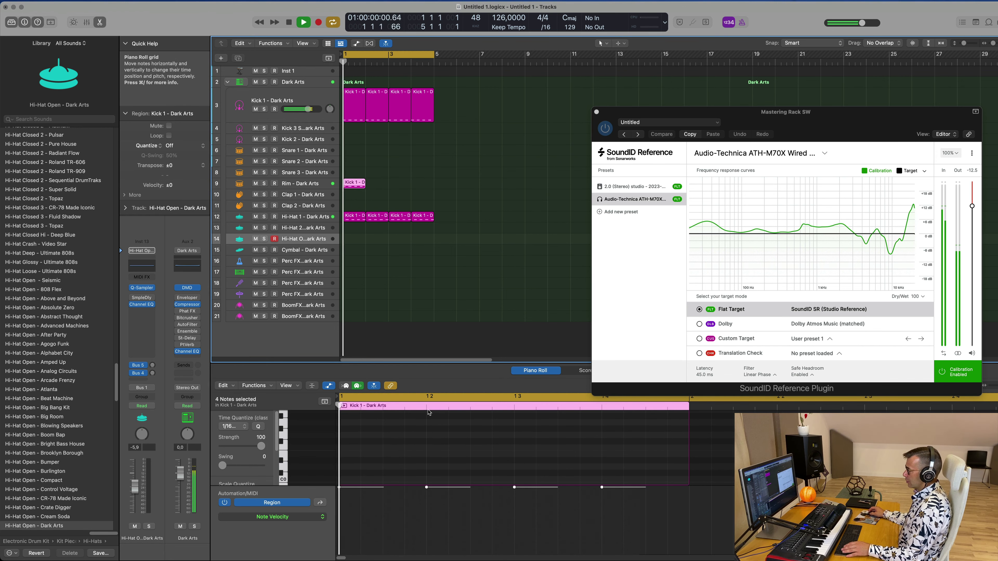
scroll(453, 454, "up", 10)
left_click(460, 439)
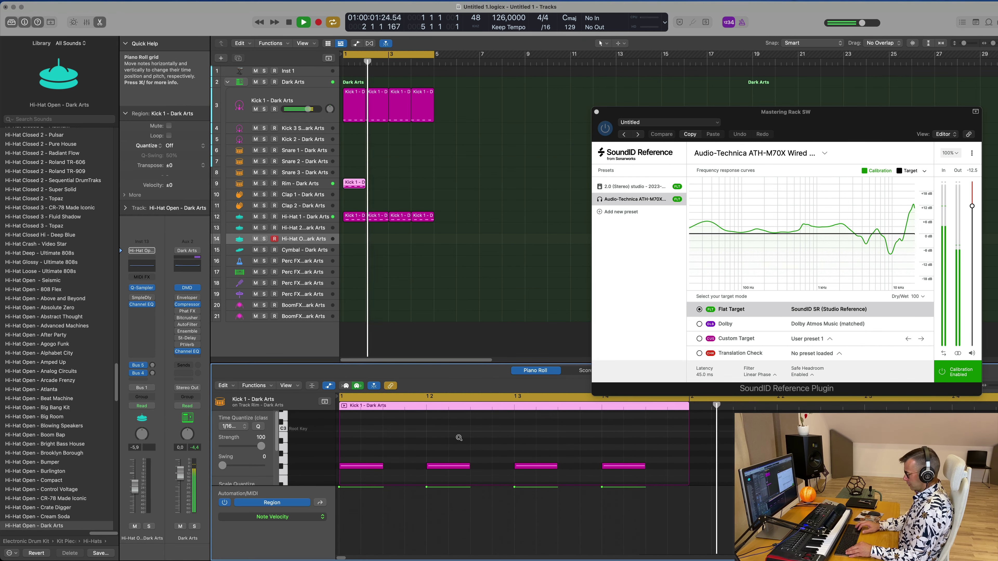
key("super+a")
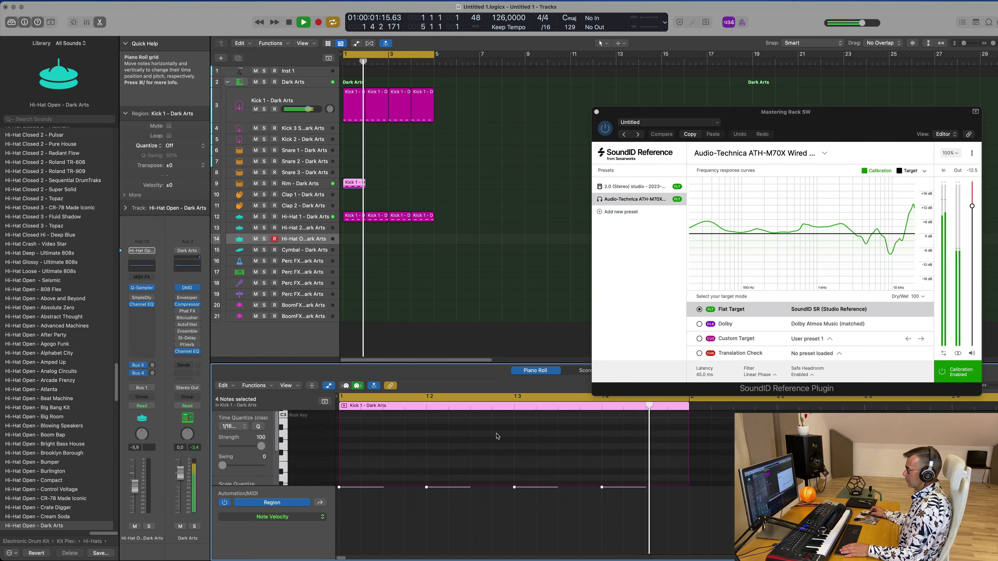
scroll(558, 435, "up", 3)
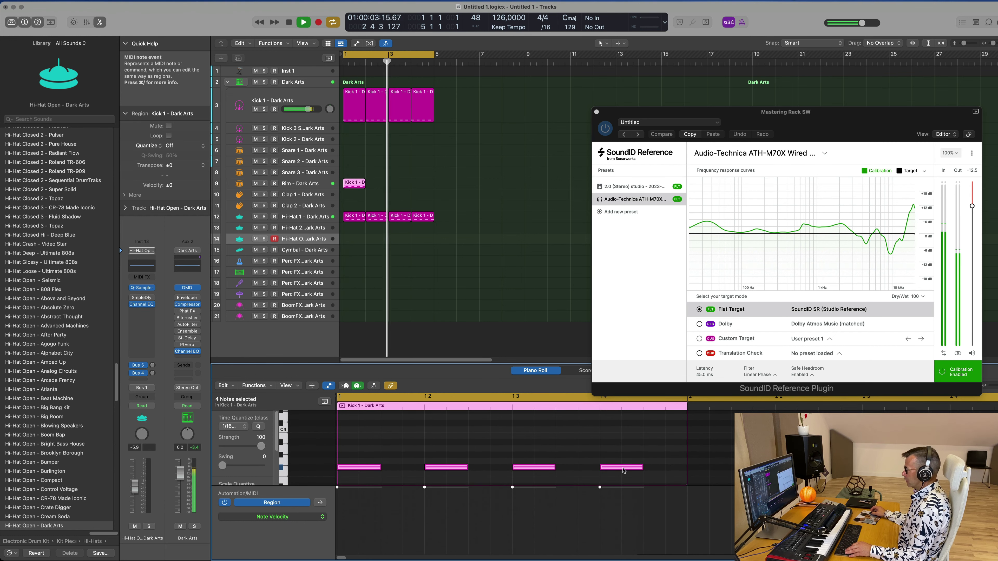
Copy the last rim note to the bar's final half-beat and repeat the Rim region to fill the four-bar loop.
left_click_drag(621, 468, 668, 471)
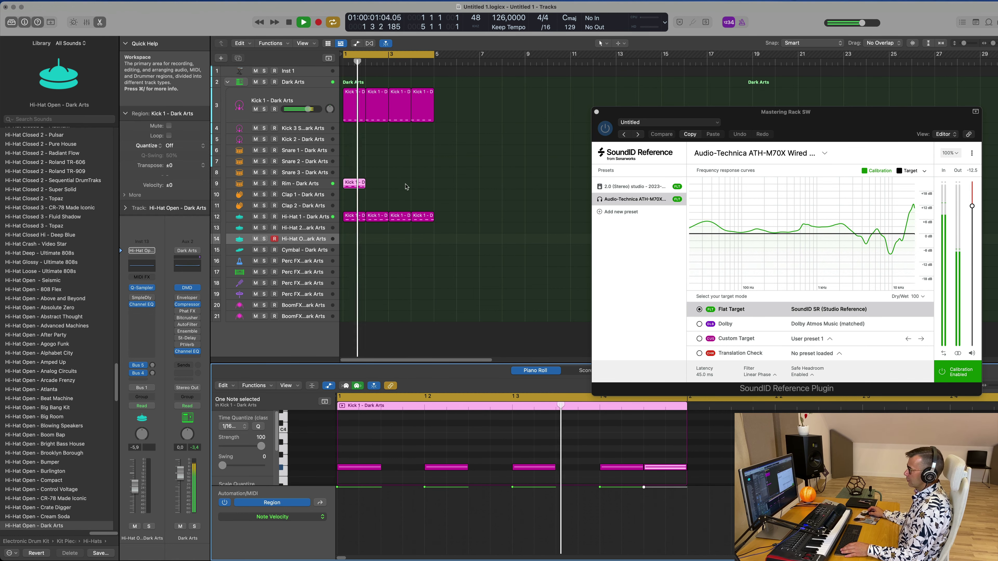
left_click(384, 177)
left_click(347, 184)
key("Return")
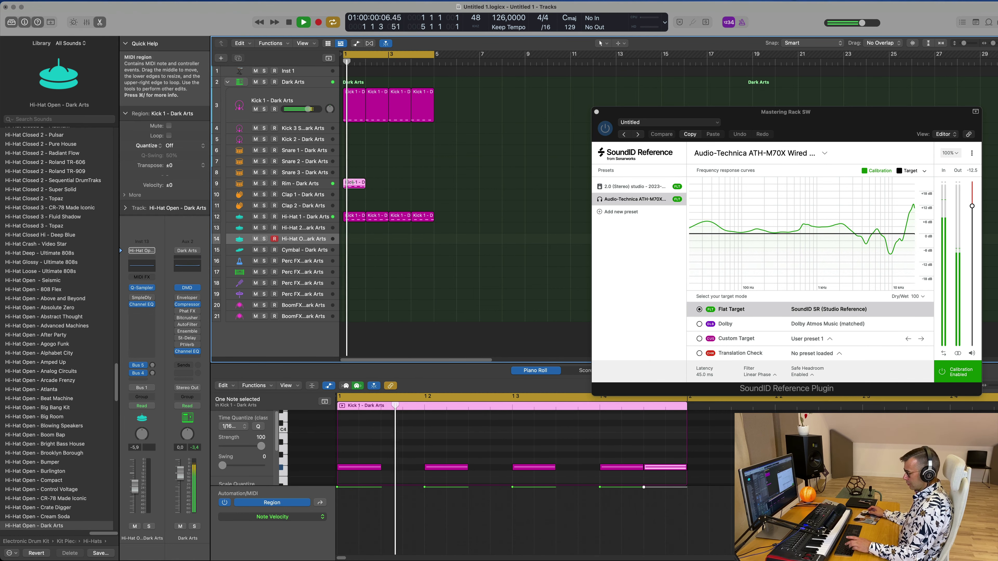
key("super+r")
key("super+r")
key("super+r")
Lower the Rim track's volume to about -7.4 dB.
left_click(306, 187)
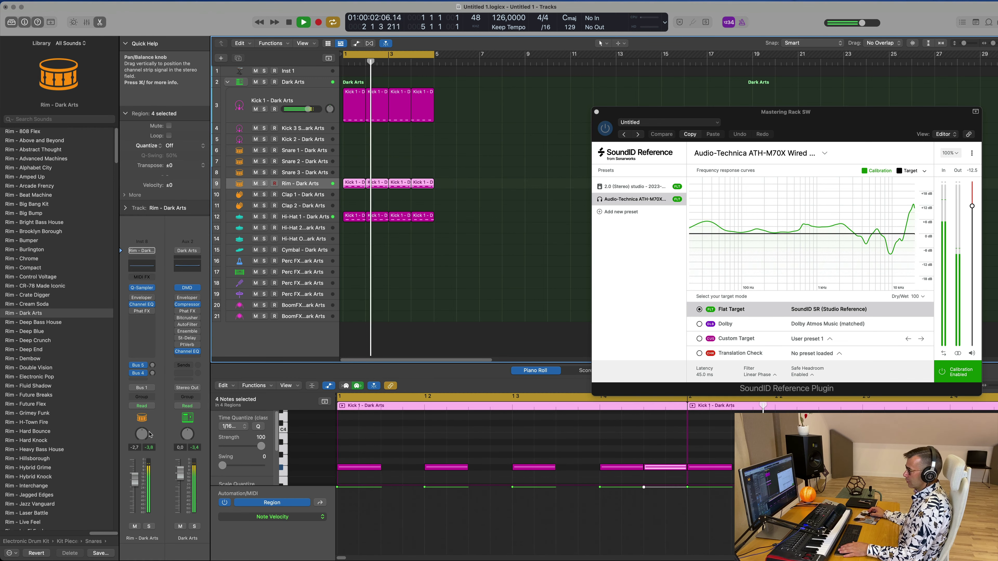
left_click_drag(135, 486, 135, 489)
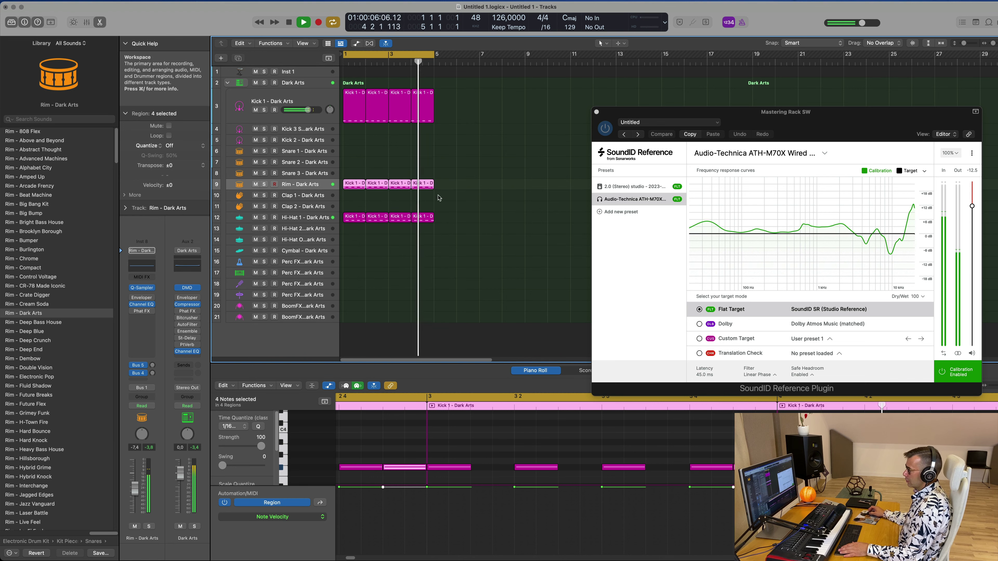
Copy the first Kick 1 region to the Snare 1 track and delete the copy's first and third notes.
left_click(318, 99)
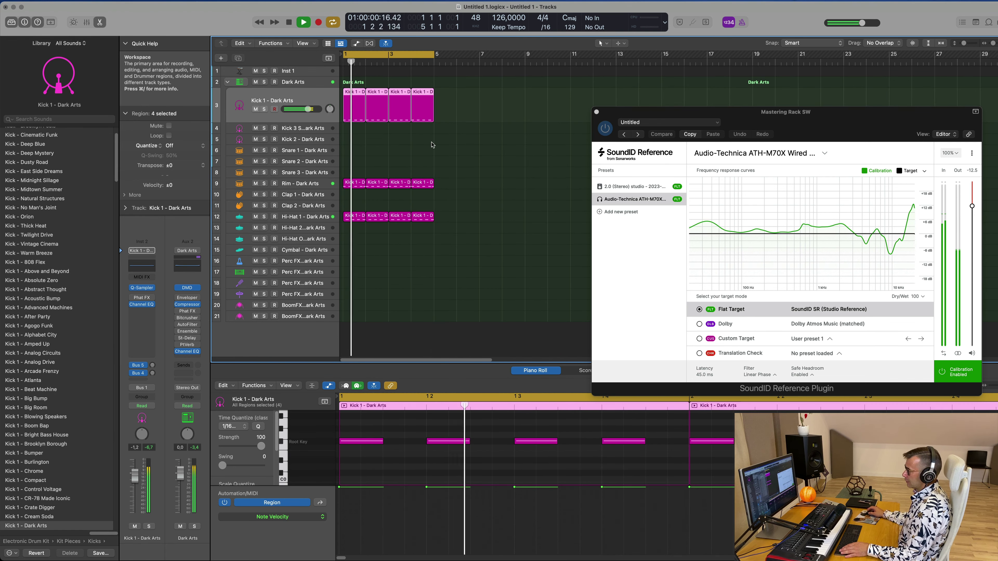
left_click_drag(344, 98, 348, 154)
left_click_drag(385, 426, 352, 463)
left_click_drag(510, 428, 525, 451)
key("Delete")
Transpose the two remaining notes of the Snare 1 region by octaves while auditioning the snare against the loop.
left_click_drag(438, 426, 631, 466)
key("alt+shift+Up")
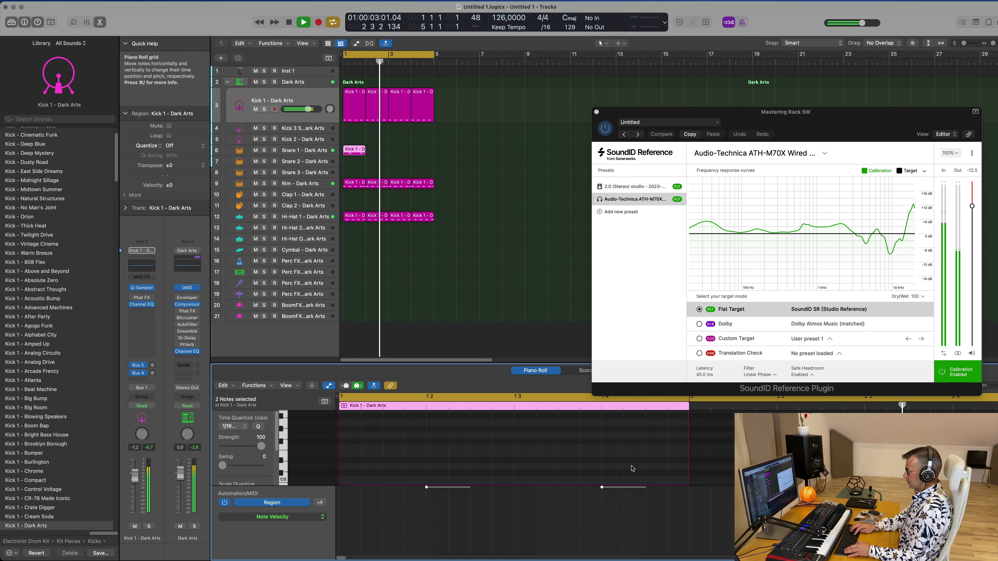
key("space")
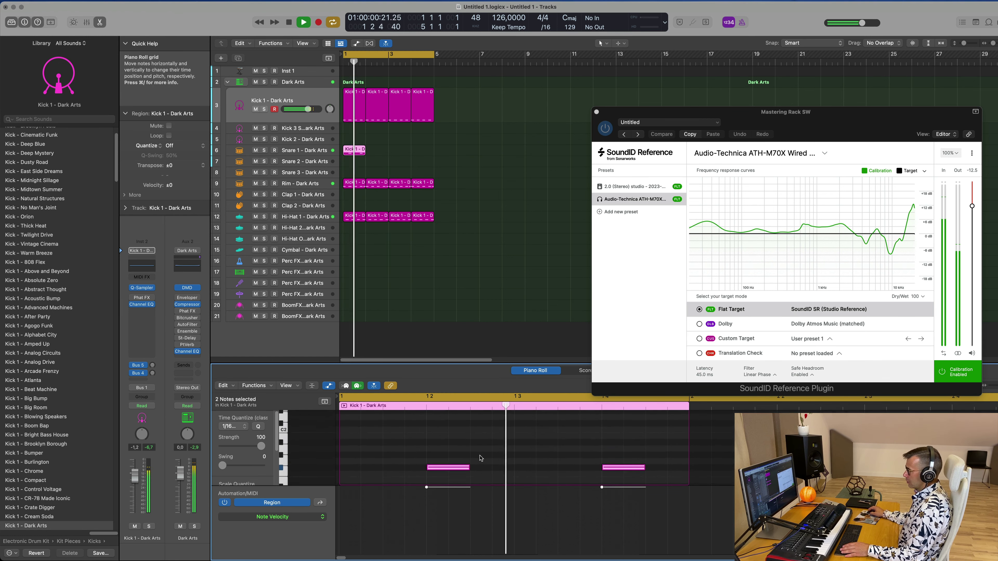
key("alt+shift+Down")
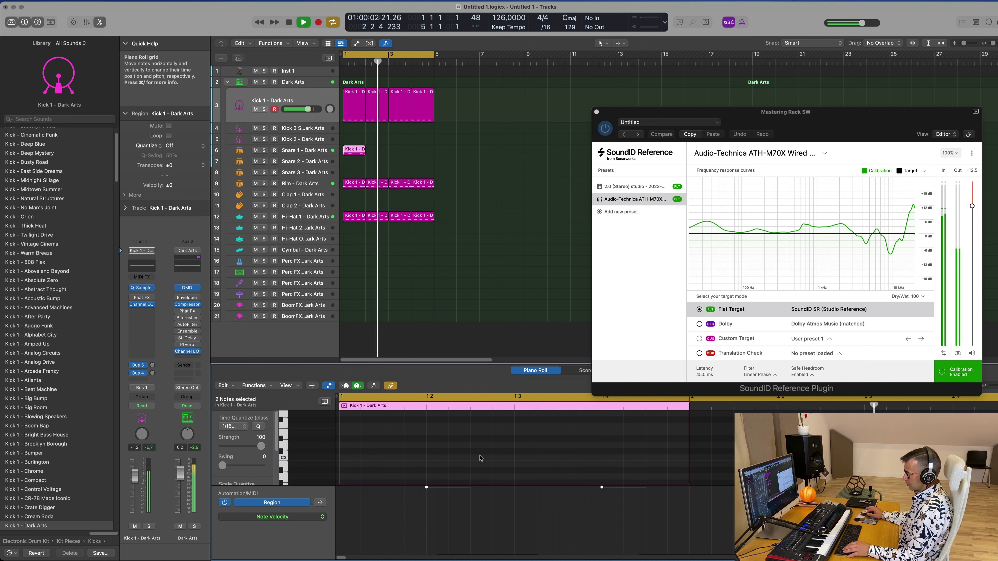
scroll(481, 459, "up", 5)
key("space")
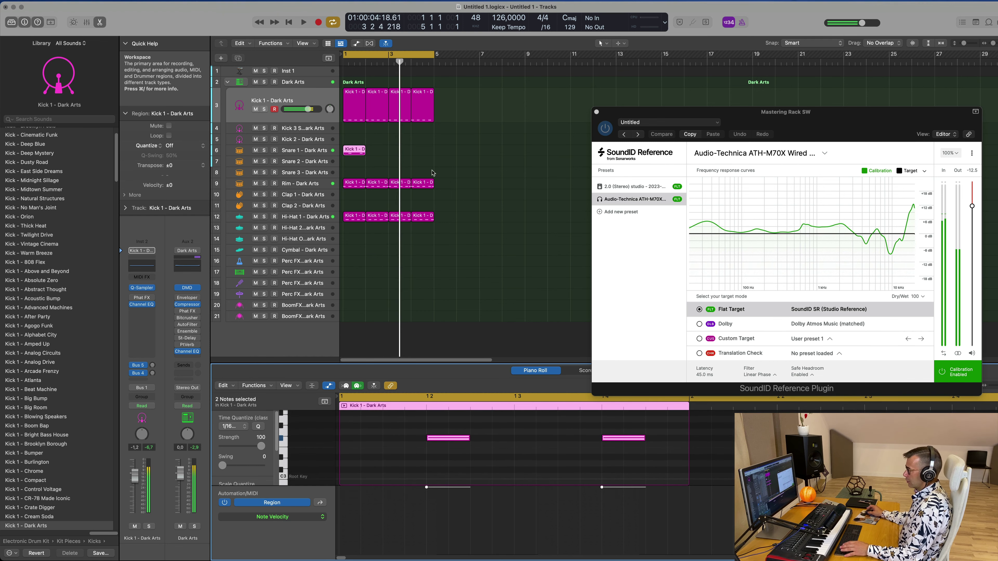
Repeat the Snare 1 region three times to fill the four-bar loop.
key("space")
key("super+r")
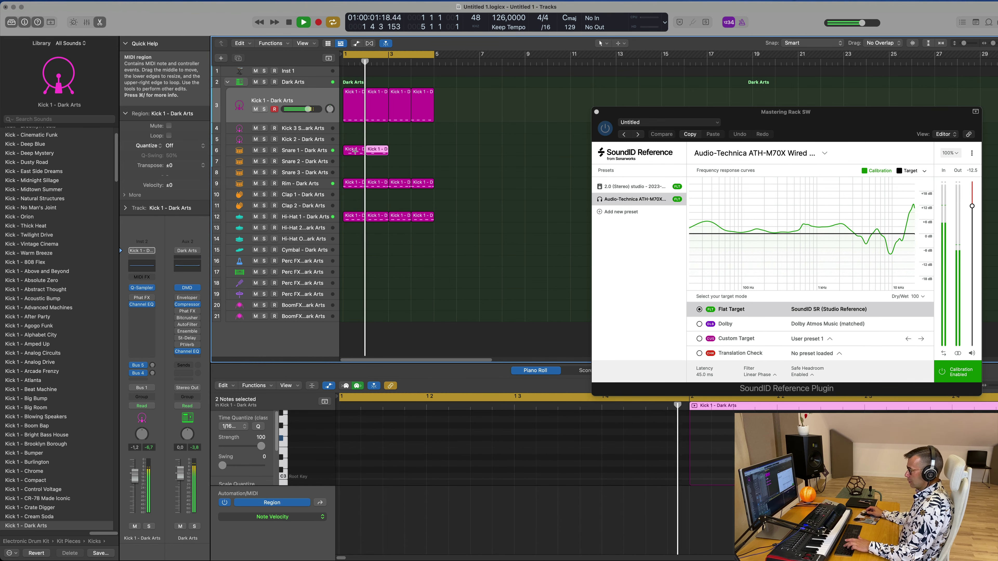
key("super+r")
key("super+r")
Move the four snare regions from Snare 1 to the Snare 3 track and audition them with the groove.
left_click_drag(451, 152, 357, 174)
key("space")
key("space")
key("space")
key("space")
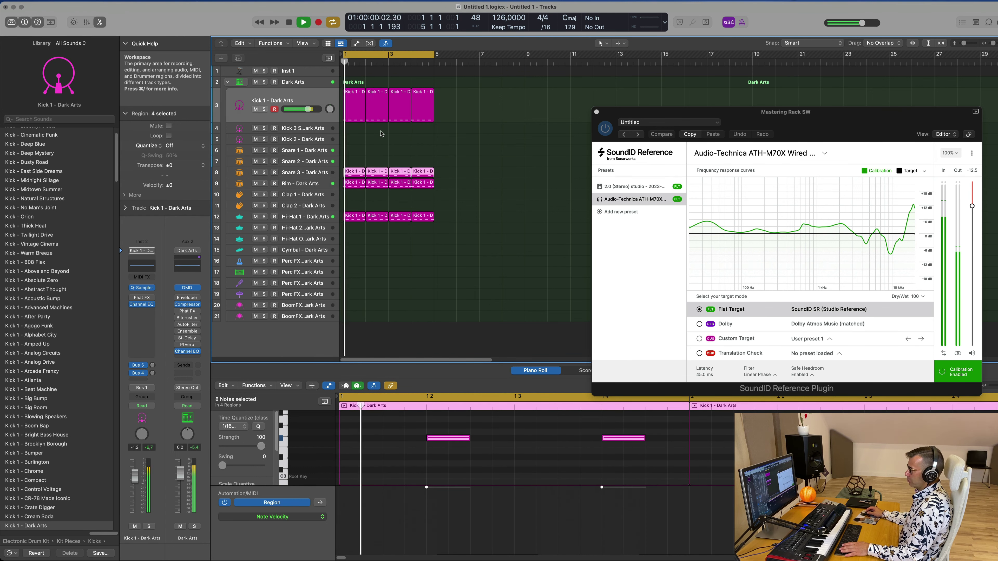
scroll(498, 448, "up", 2)
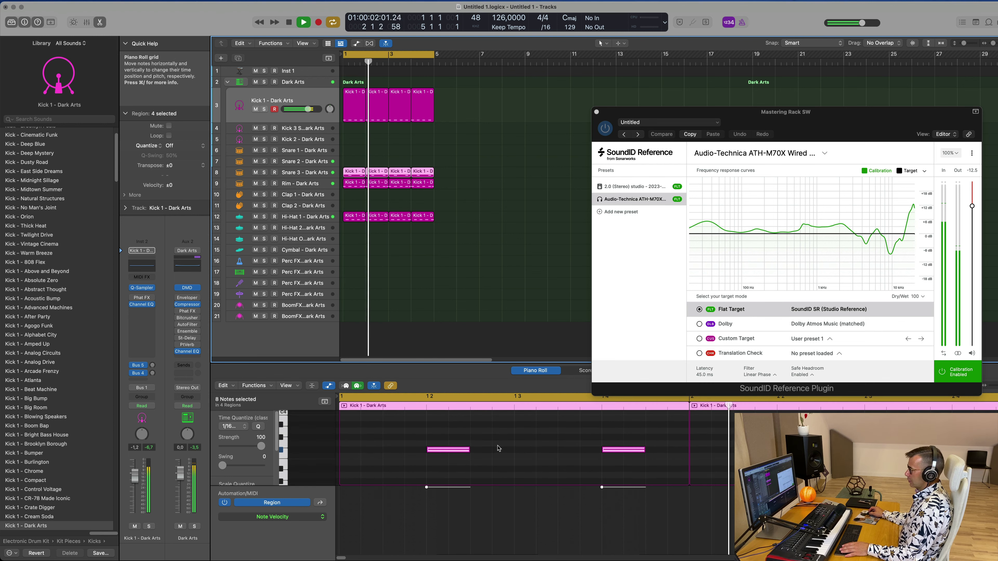
scroll(498, 449, "down", 3)
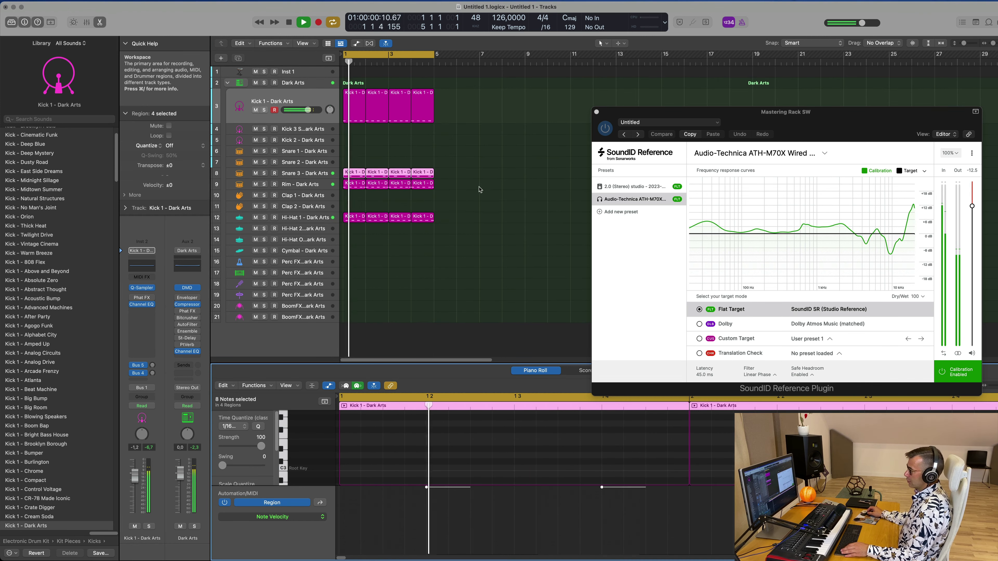
Enlarge the Inst 1 track, open its Alchemy instrument and filter the presets to the Bass category.
left_click(317, 74)
left_click_drag(317, 75, 327, 133)
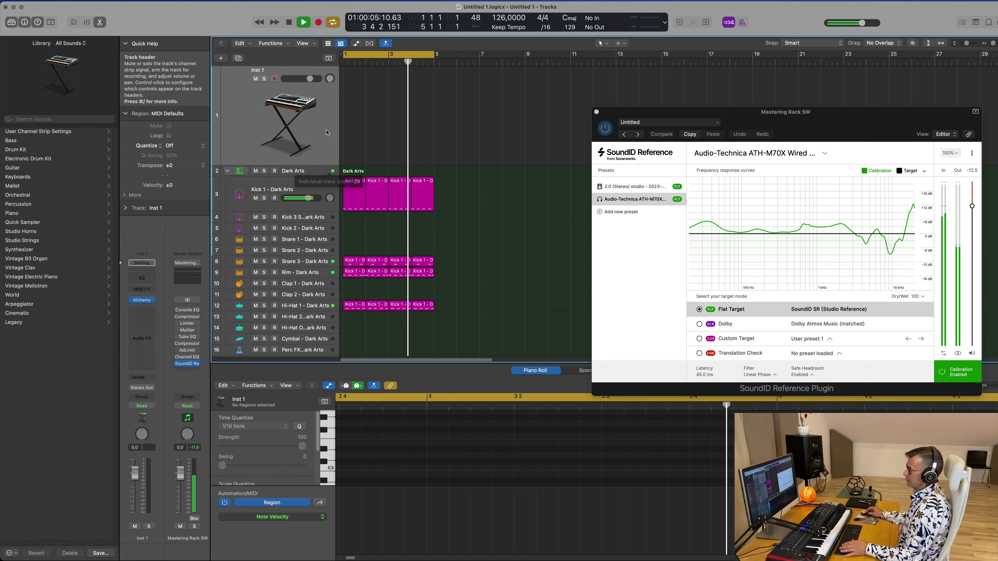
left_click(143, 299)
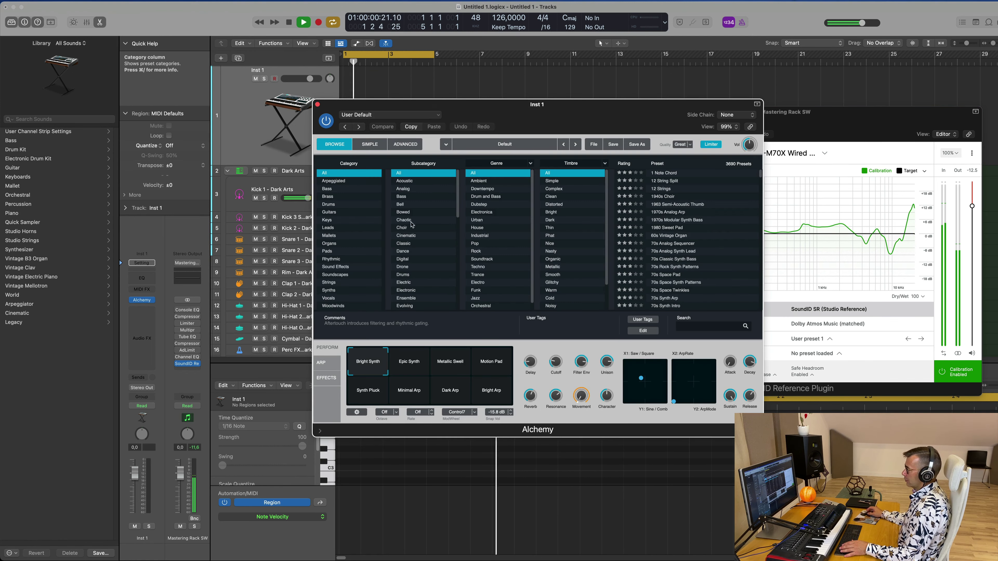
left_click(333, 189)
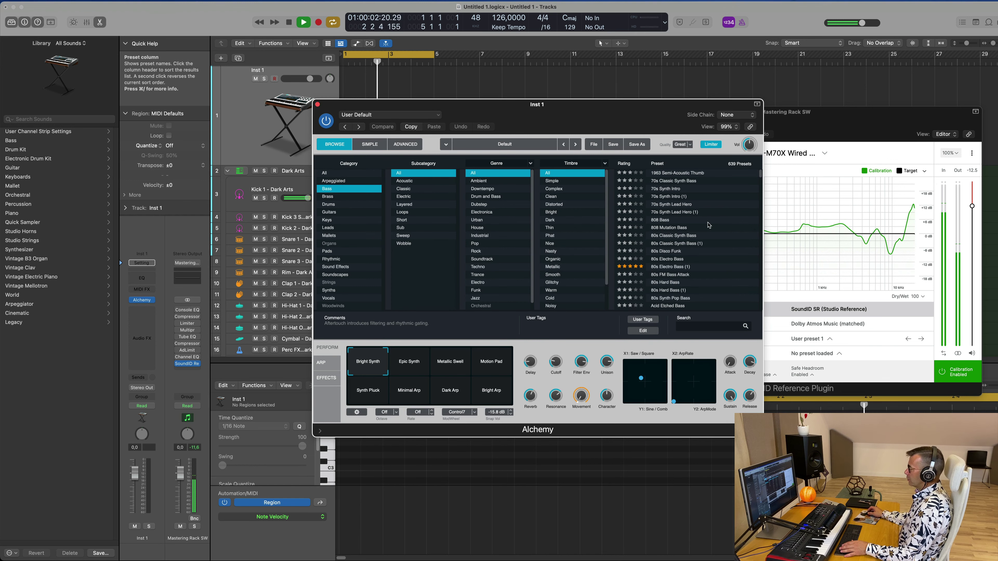
scroll(709, 225, "down", 10)
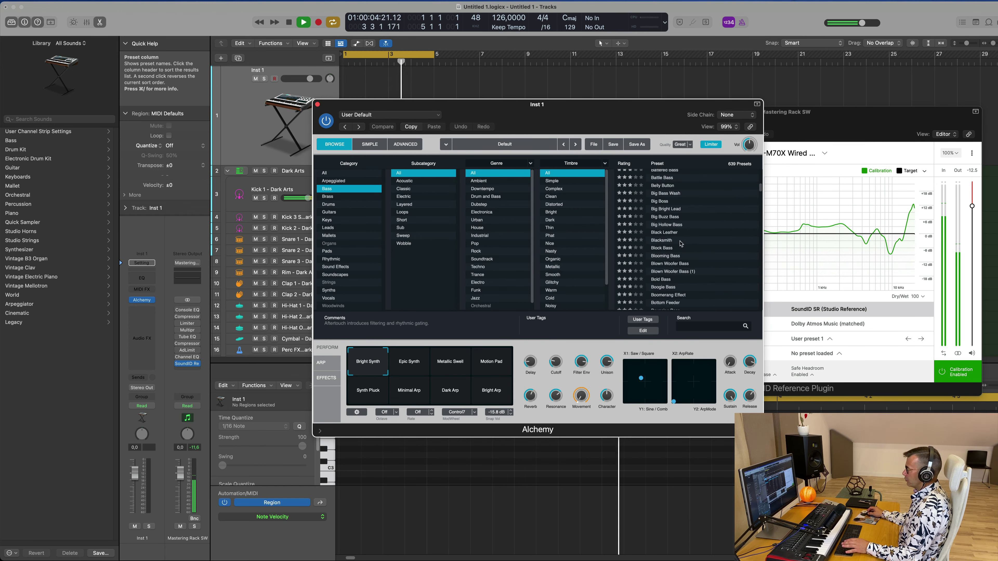
Load Alchemy's Blacksmith preset on the armed instrument track and switch it to the Heavy Distortion snapshot.
left_click(670, 242)
left_click_drag(499, 114, 653, 118)
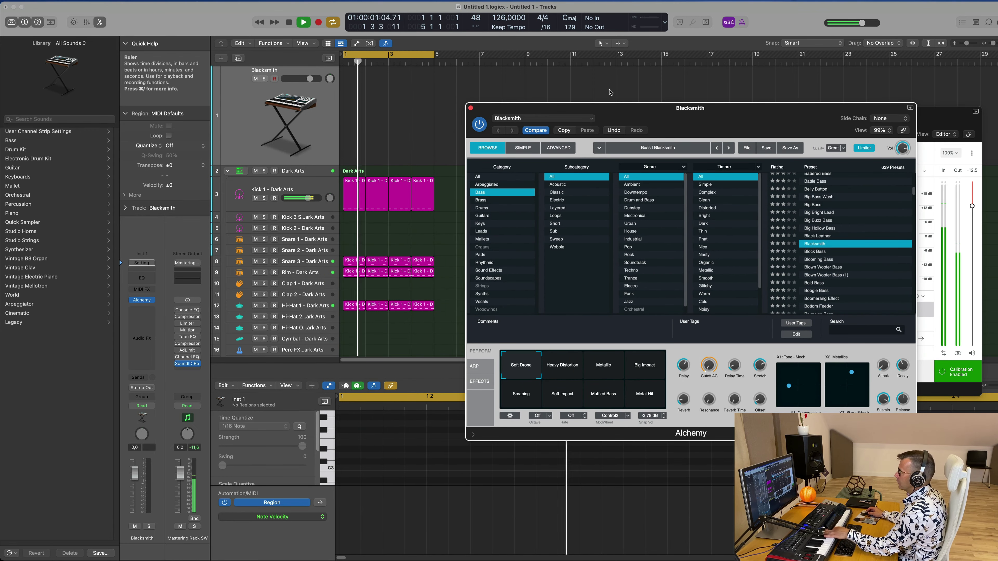
left_click_drag(735, 111, 683, 111)
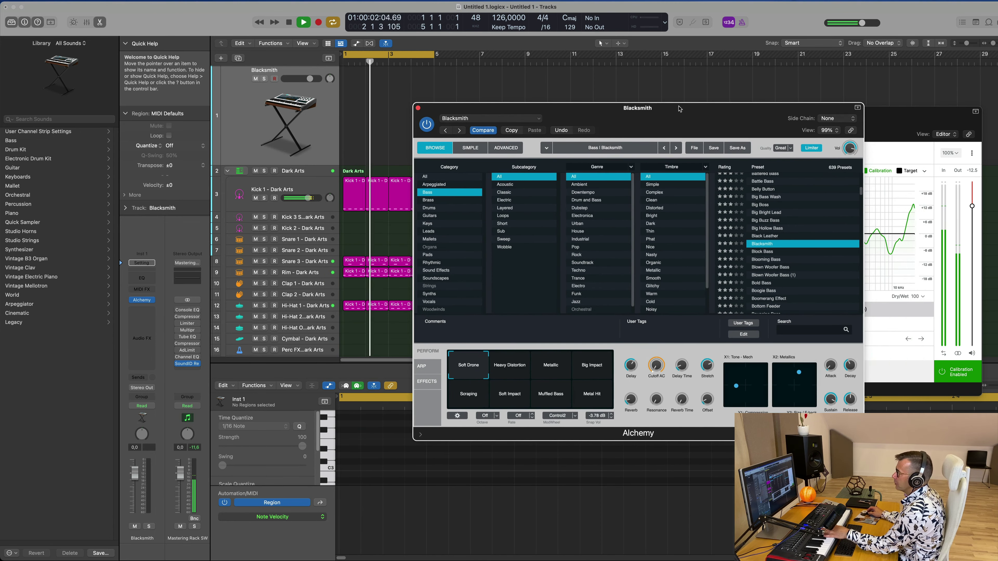
left_click(323, 112)
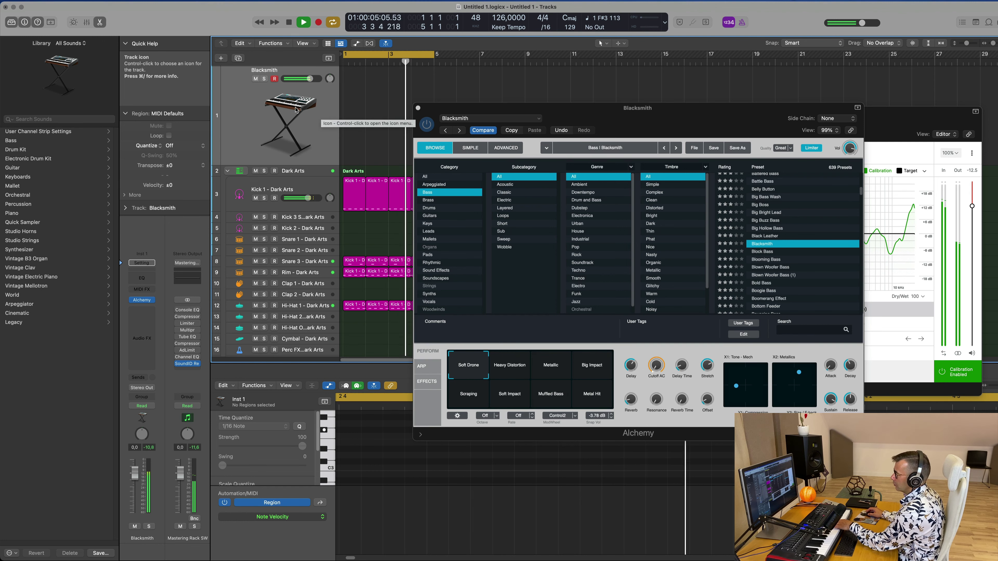
left_click(555, 370)
left_click(509, 371)
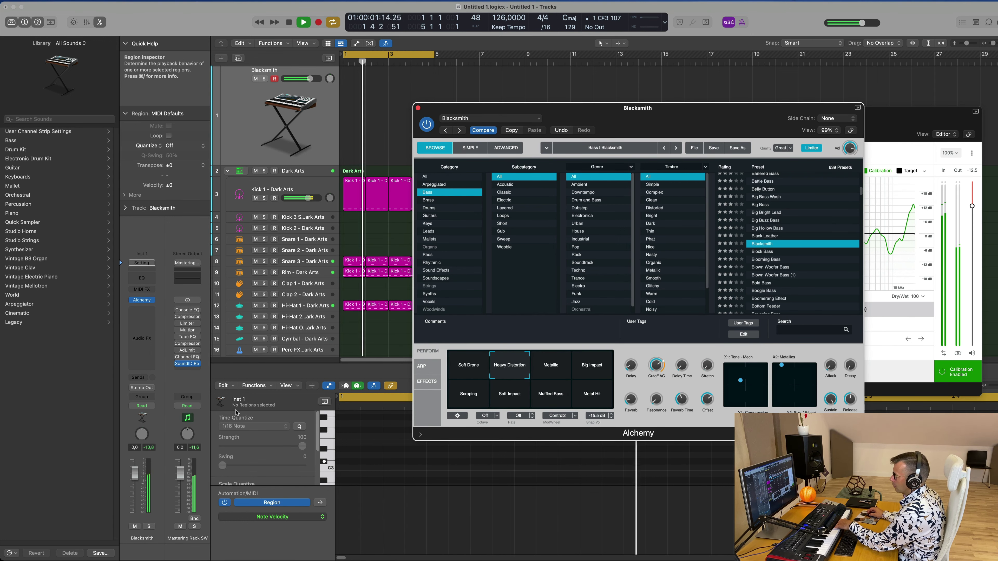
Insert a Channel EQ on the bass track and lower its steep high-cut filter to a few hundred hertz.
left_click(149, 278)
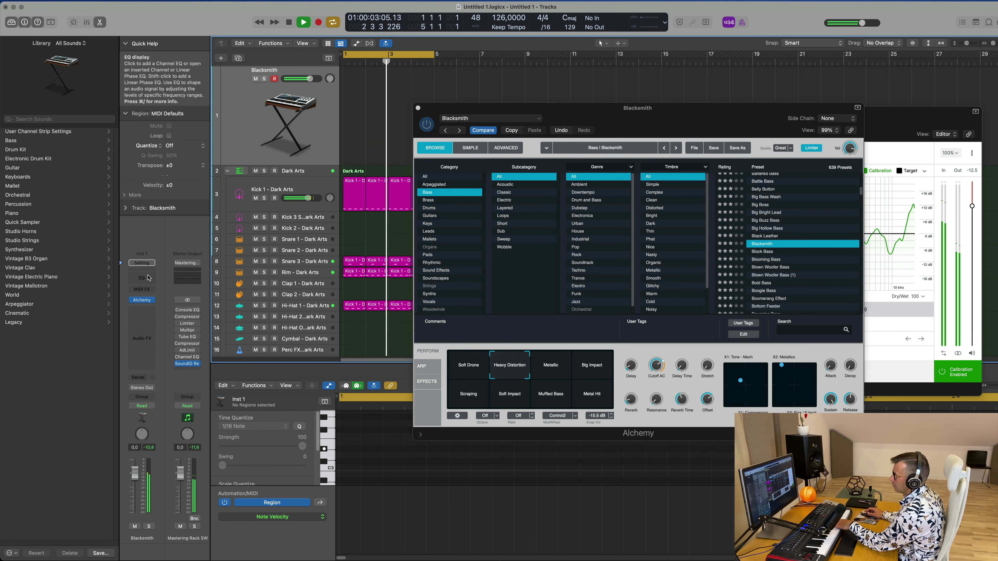
left_click(149, 278)
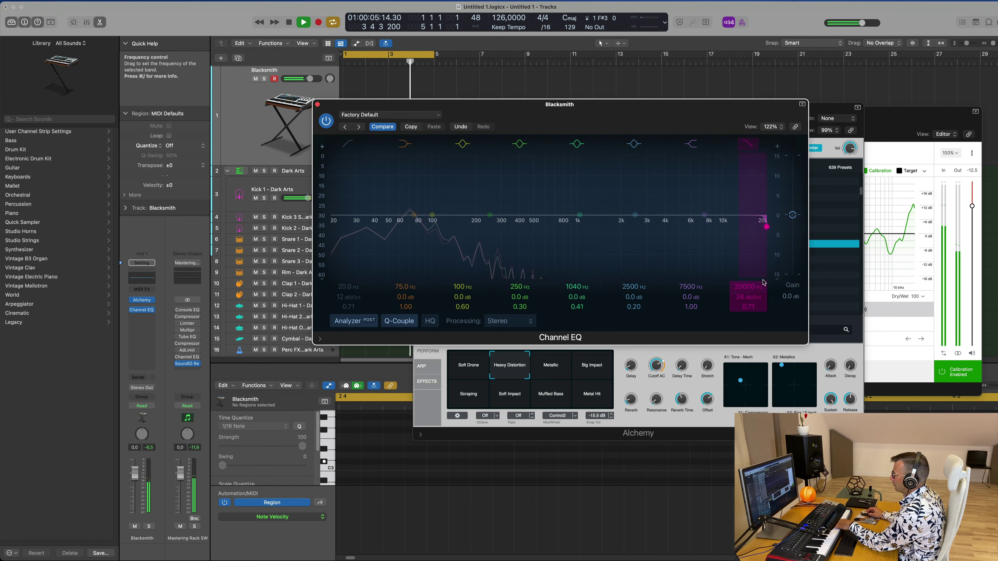
left_click_drag(766, 227, 429, 227)
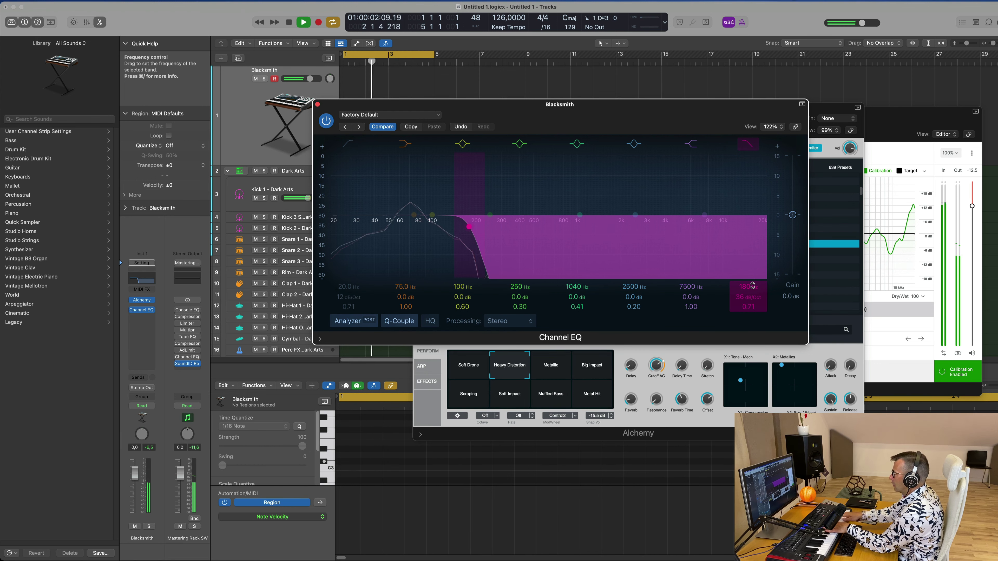
left_click_drag(753, 285, 752, 283)
Try the Block Bass preset, load Blooming Bass in its place and lower the track's volume to about -8.5 dB.
left_click_drag(657, 106, 985, 108)
left_click_drag(550, 111, 392, 137)
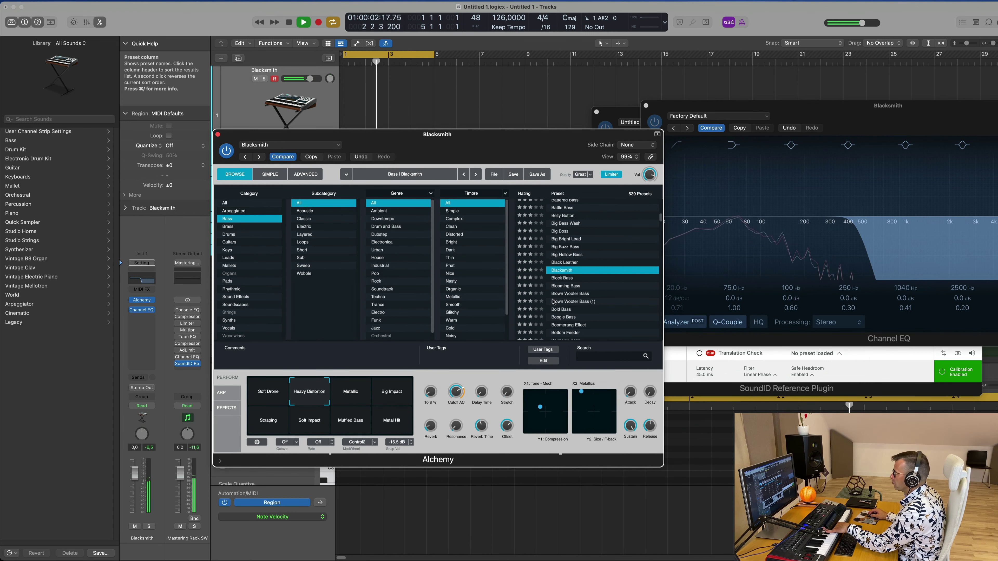
left_click(559, 278)
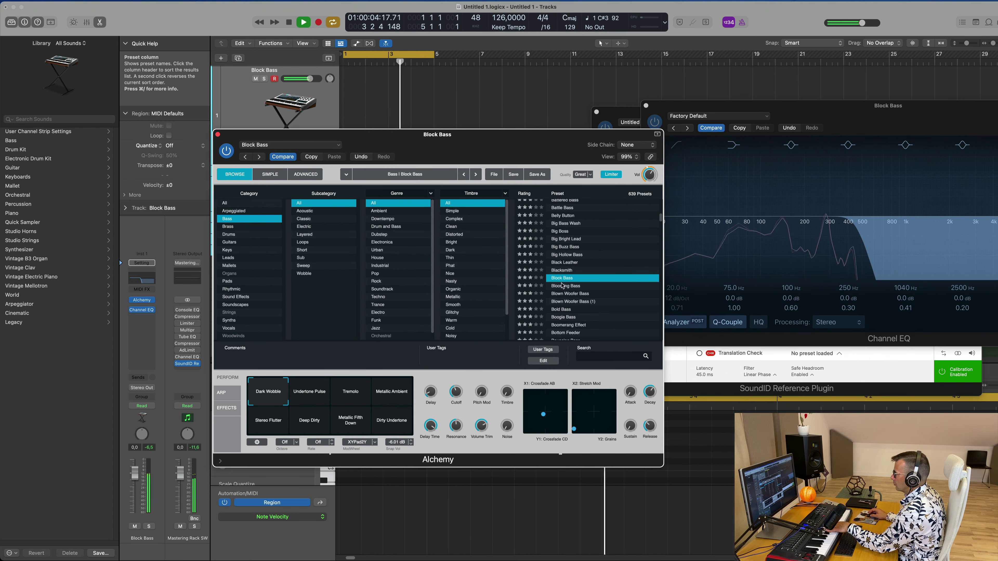
left_click(565, 286)
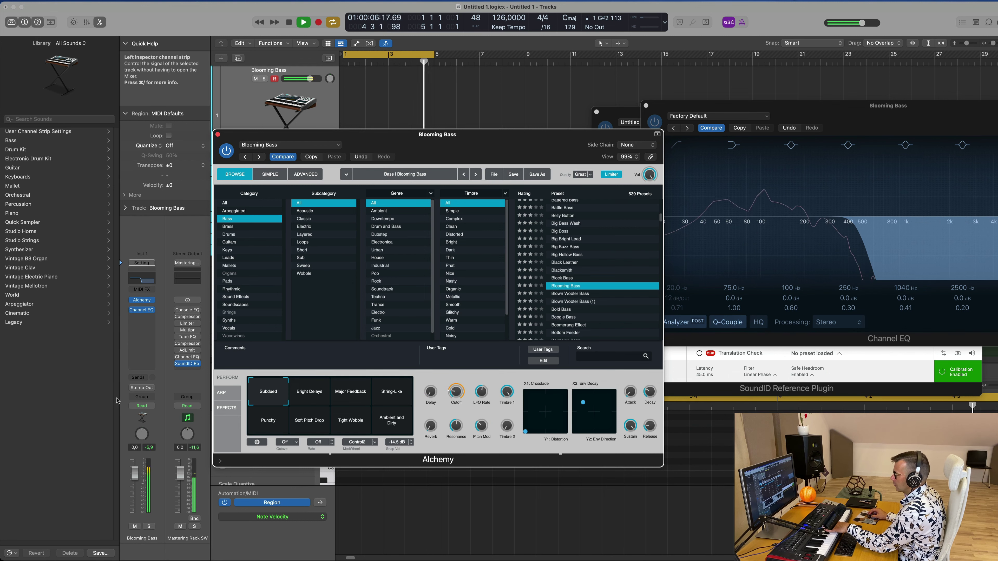
left_click_drag(135, 474, 135, 493)
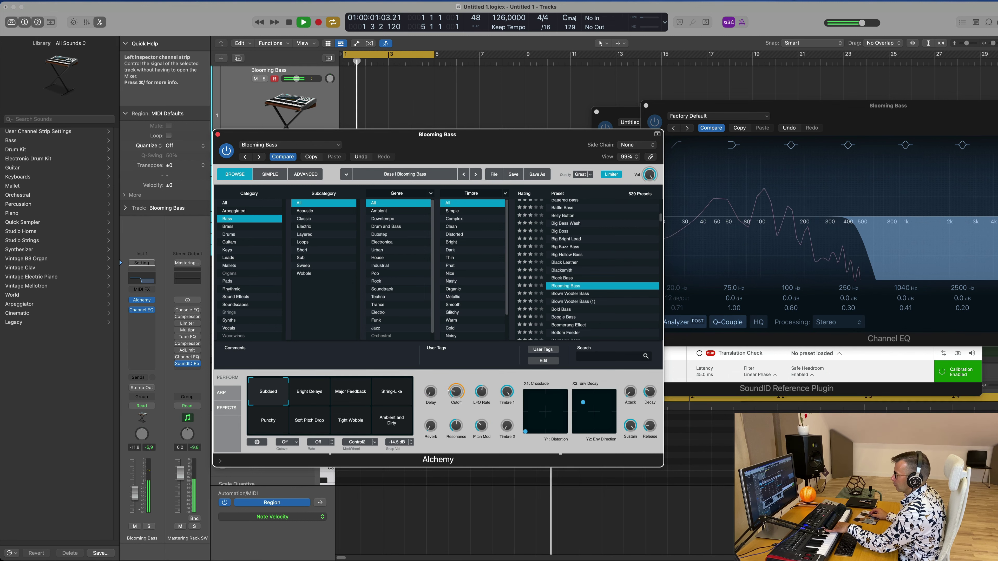
left_click(141, 505)
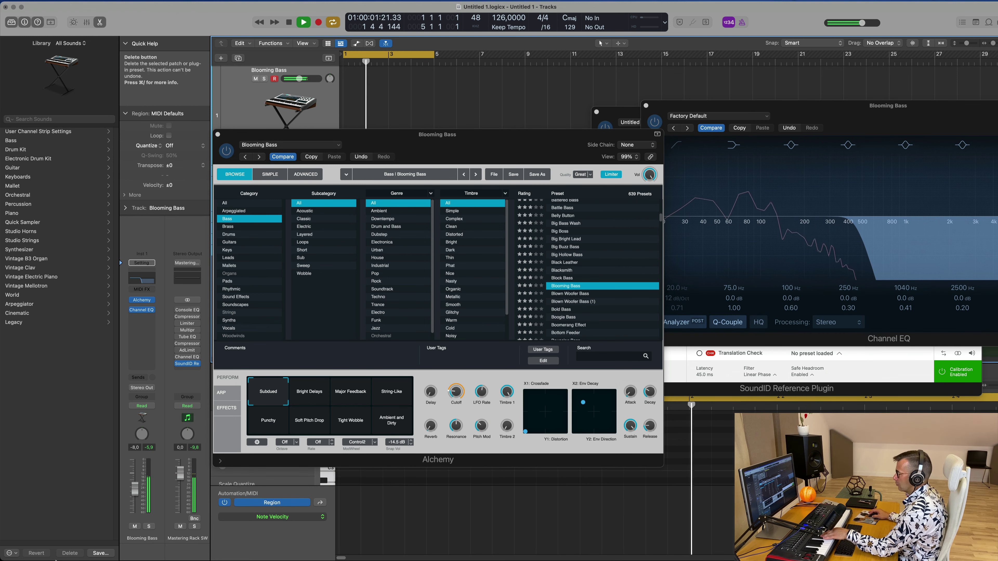
Audition the Bright Delays, Major Feedback, String-Like and Punchy snapshots and choose Soft Pitch Drop for the bass.
left_click(314, 396)
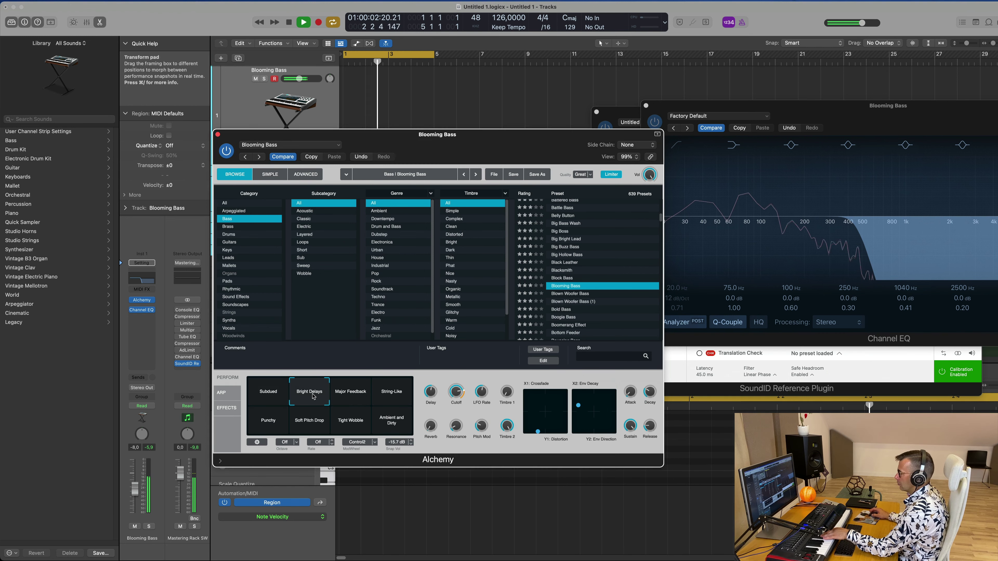
left_click(354, 397)
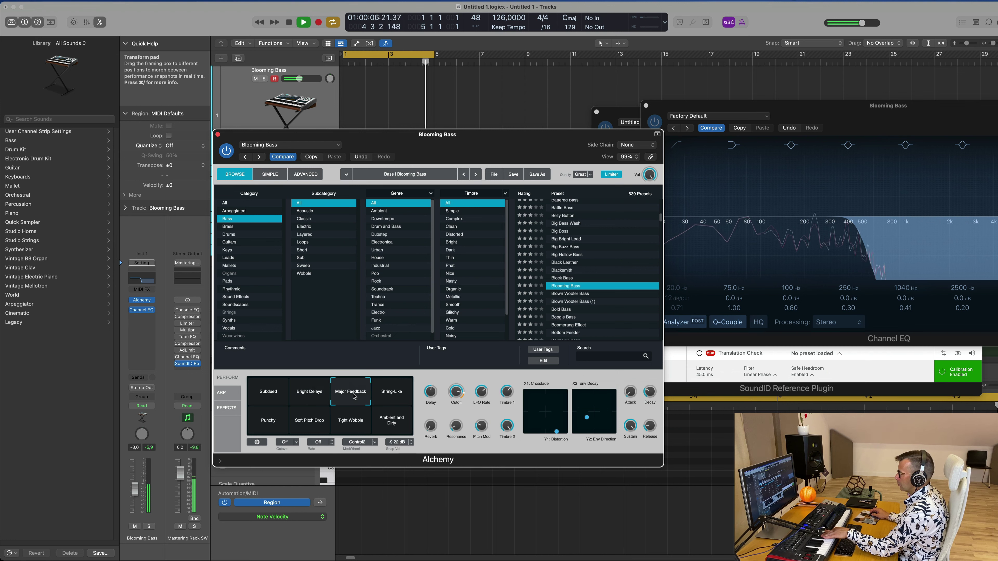
left_click(392, 397)
left_click(266, 425)
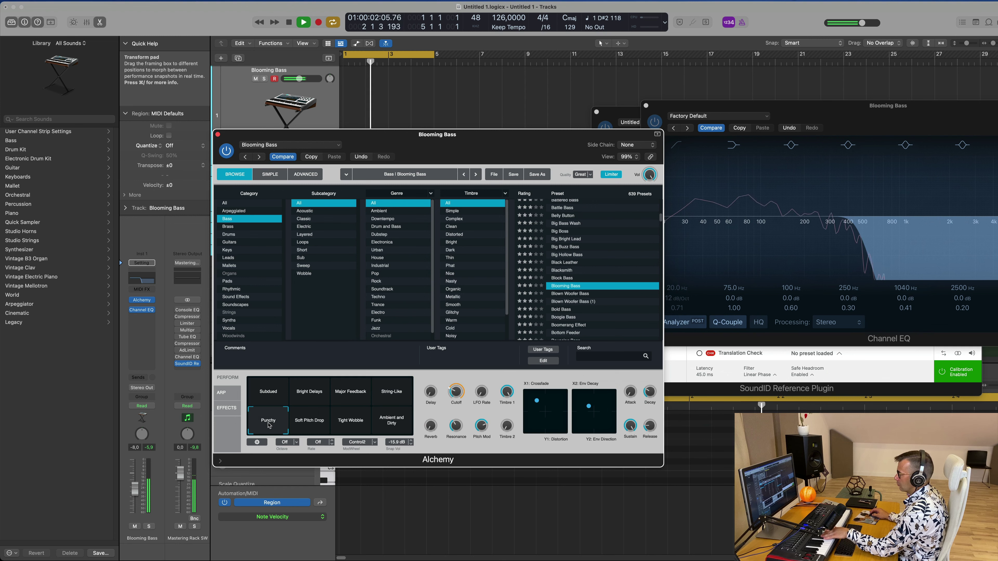
left_click(321, 425)
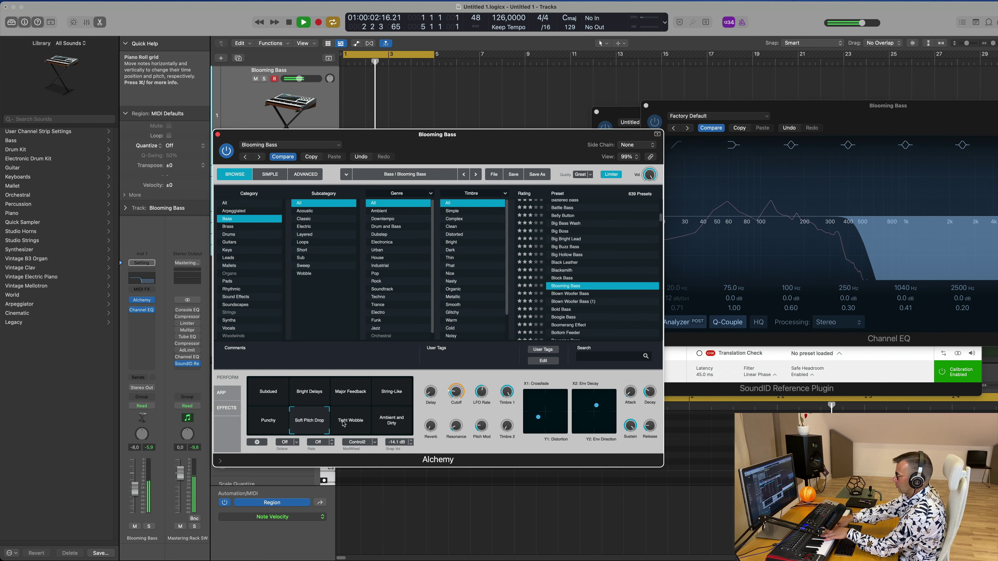
Record a four-note bass line across the four-bar loop on the Blooming Bass track and clear the view of the region.
key("r")
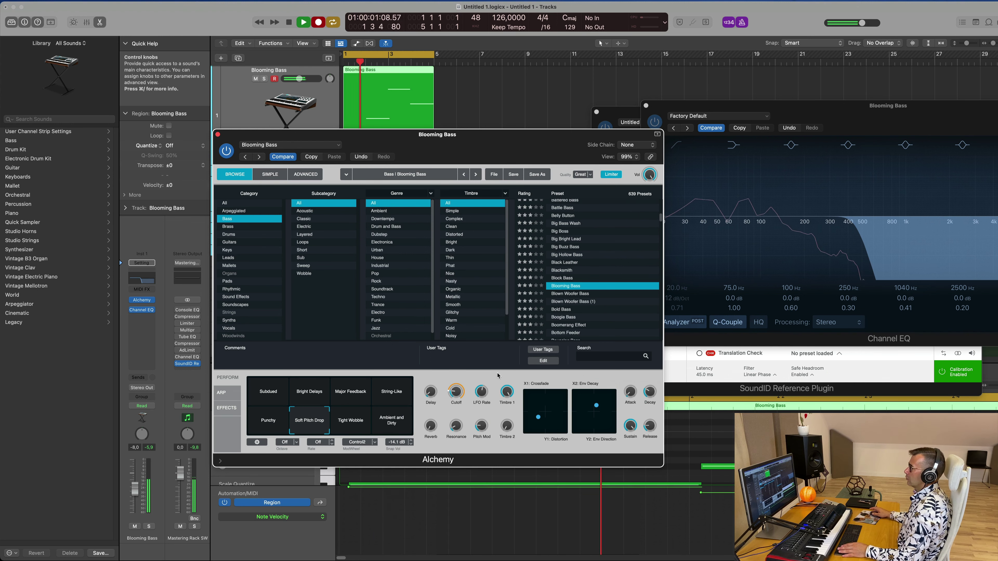
key("space")
left_click_drag(373, 134, 671, 247)
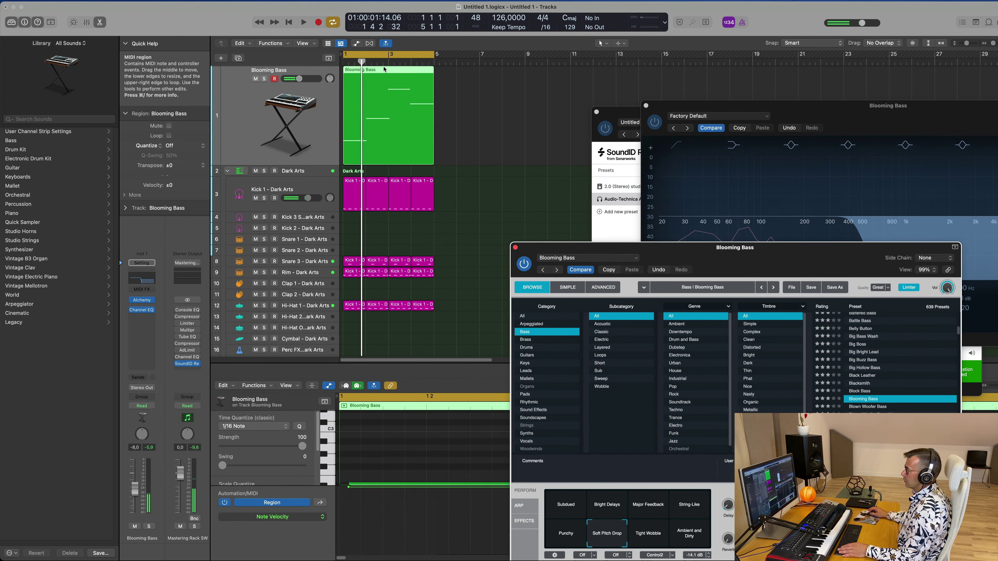
Select all four recorded bass notes in the Piano Roll and quantize them to 1/16 notes.
key("e")
key("e")
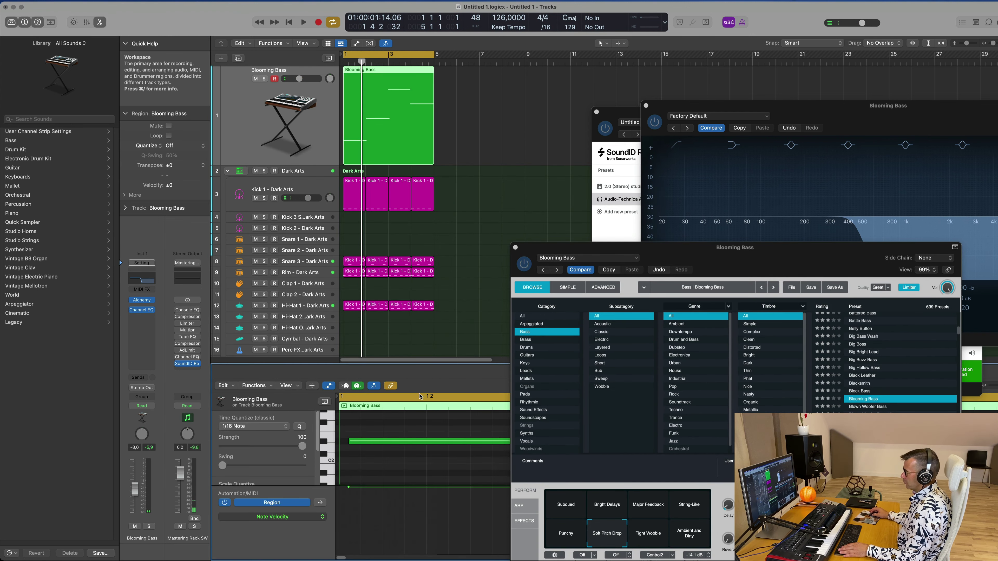
key("super+a")
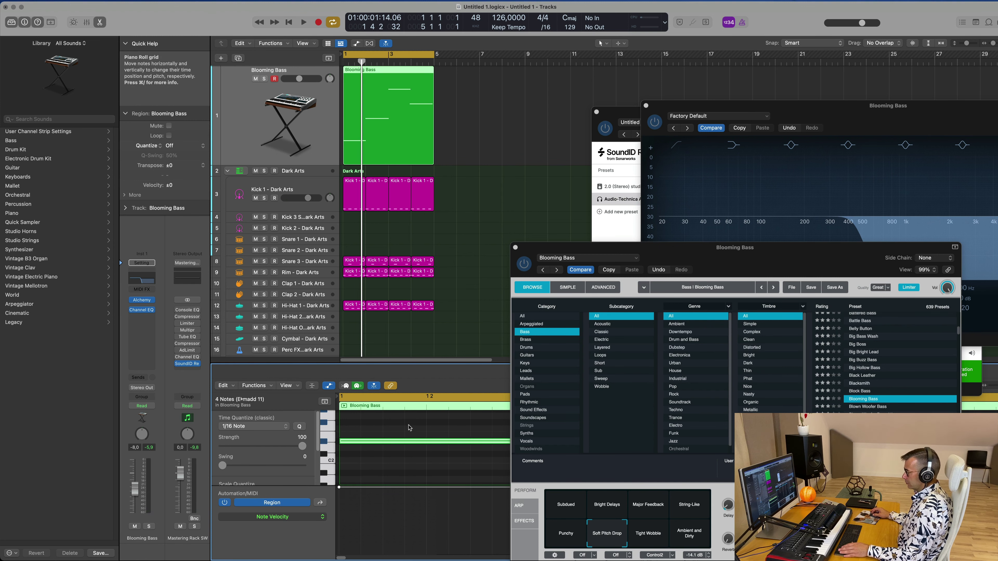
left_click_drag(646, 253, 815, 245)
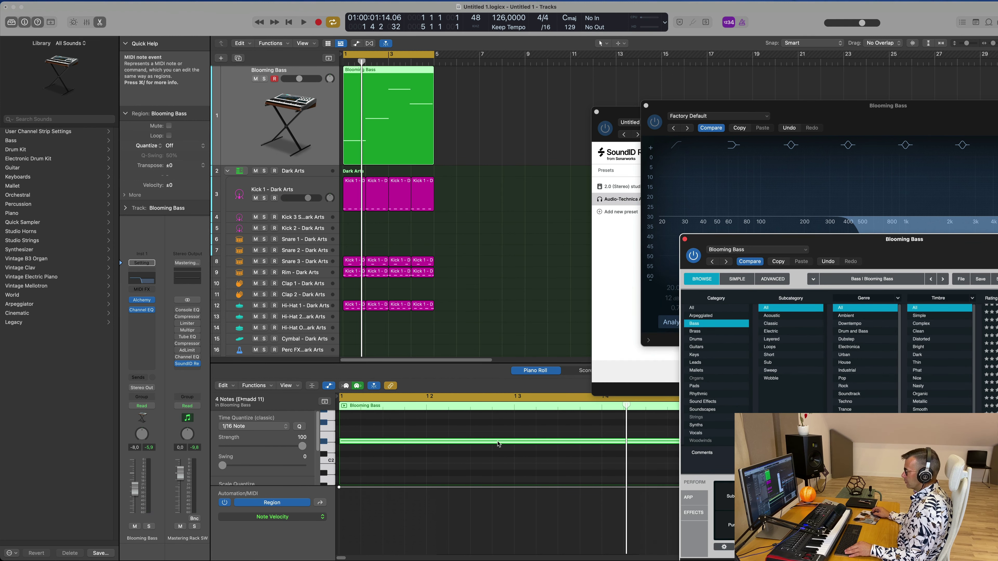
Lengthen the recorded bass notes in the Piano Roll to one full bar each and play the loop.
key("z")
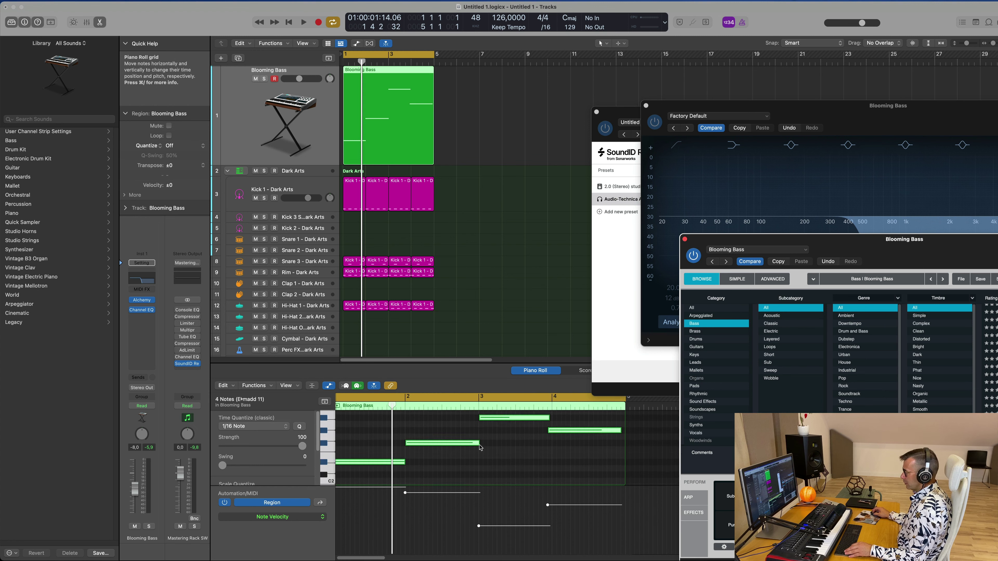
left_click(475, 445)
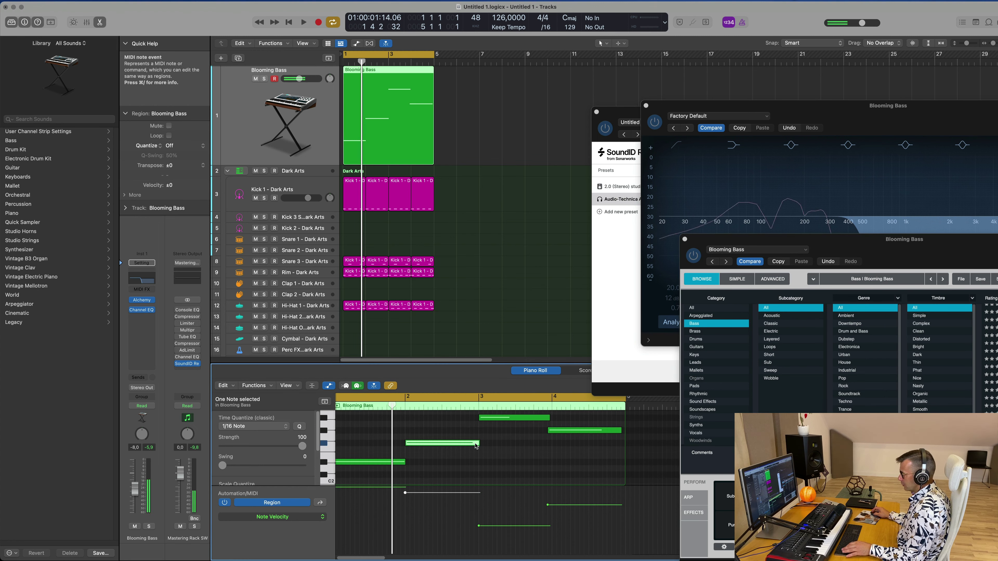
left_click_drag(555, 431, 565, 432)
left_click(556, 419)
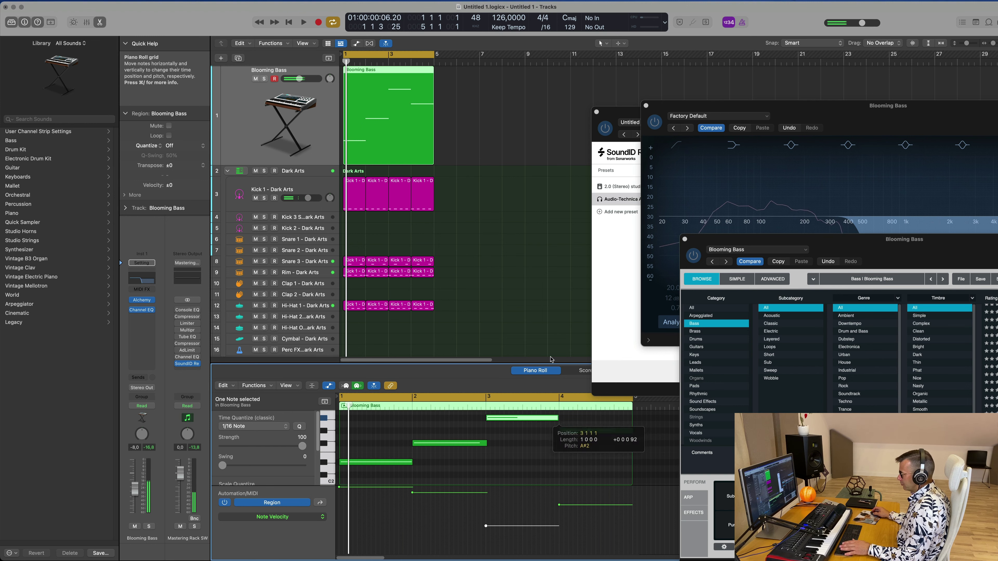
key("space")
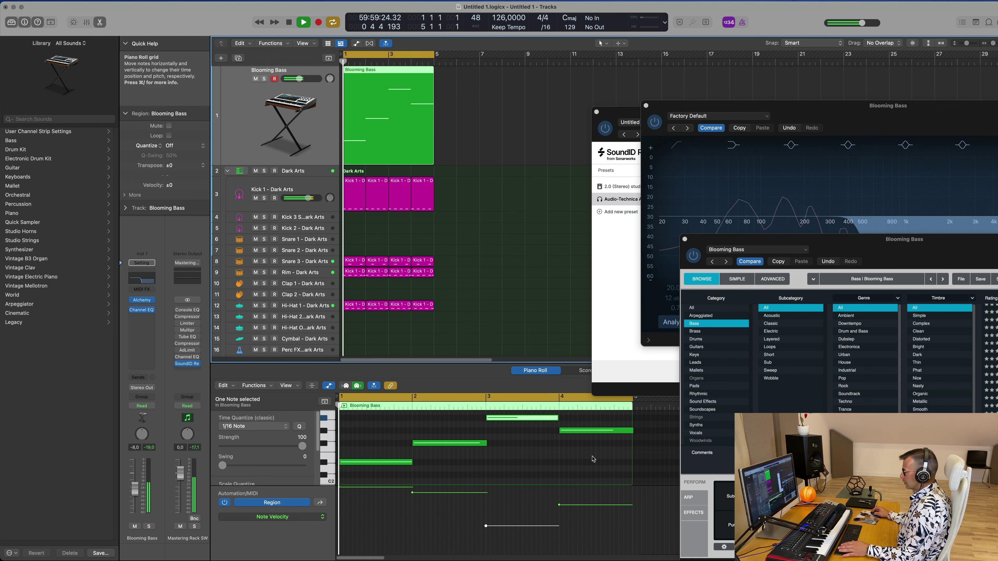
left_click(586, 443)
key("space")
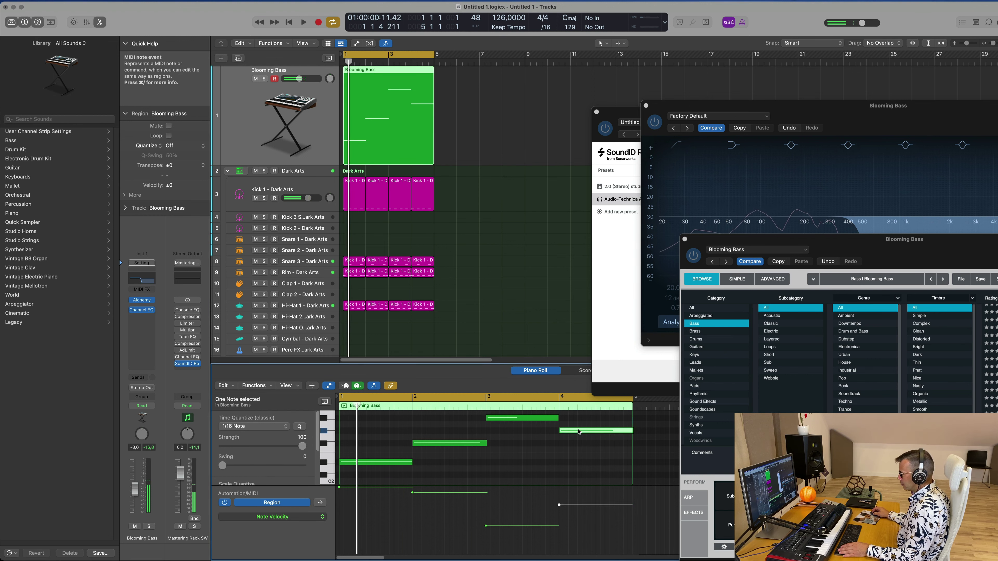
Lower the bar 4 note to the second note's pitch, shorten it to three beats and add a short C♯2 note at 4 4 1 1.
left_click_drag(619, 431, 617, 447)
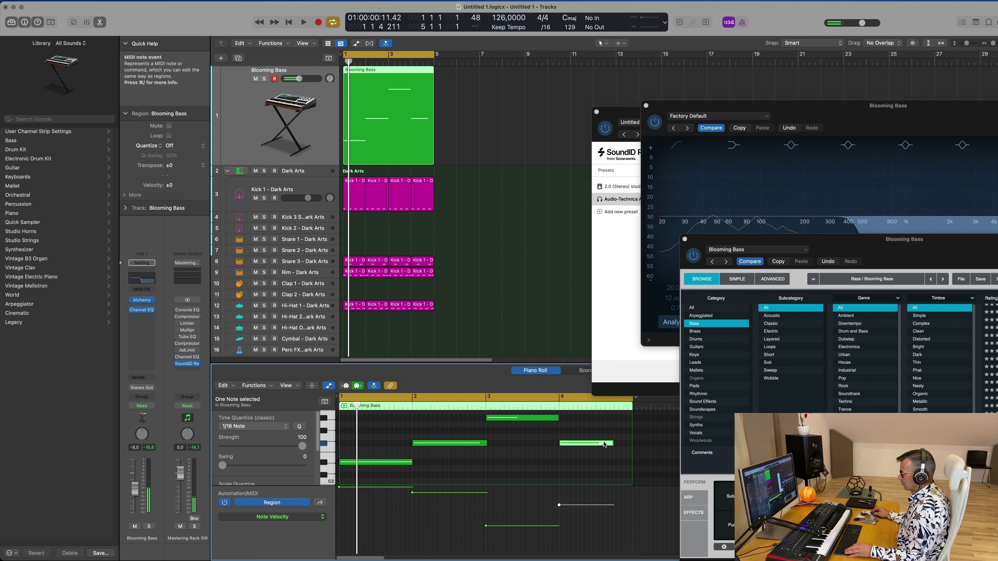
left_click_drag(606, 443, 665, 476)
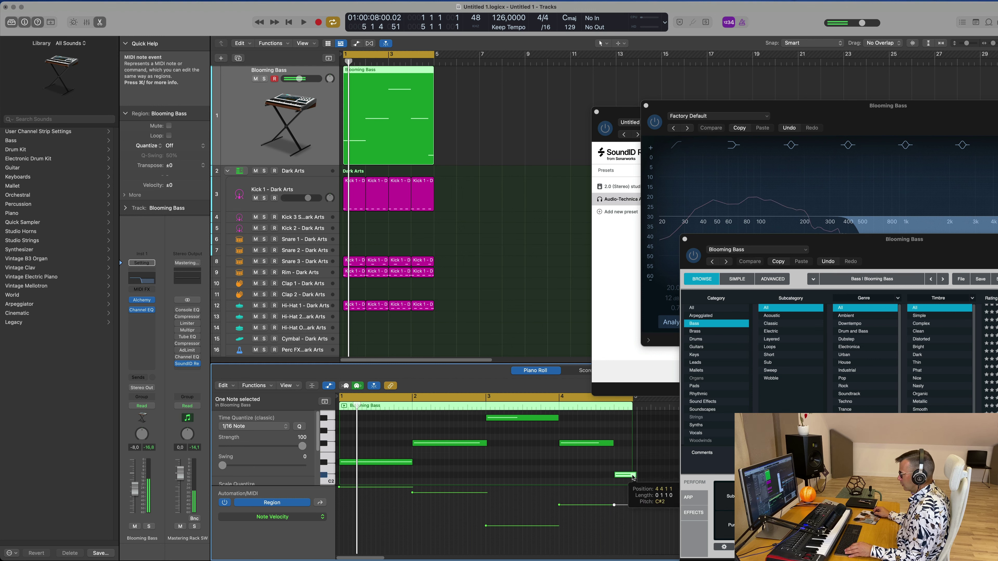
key("space")
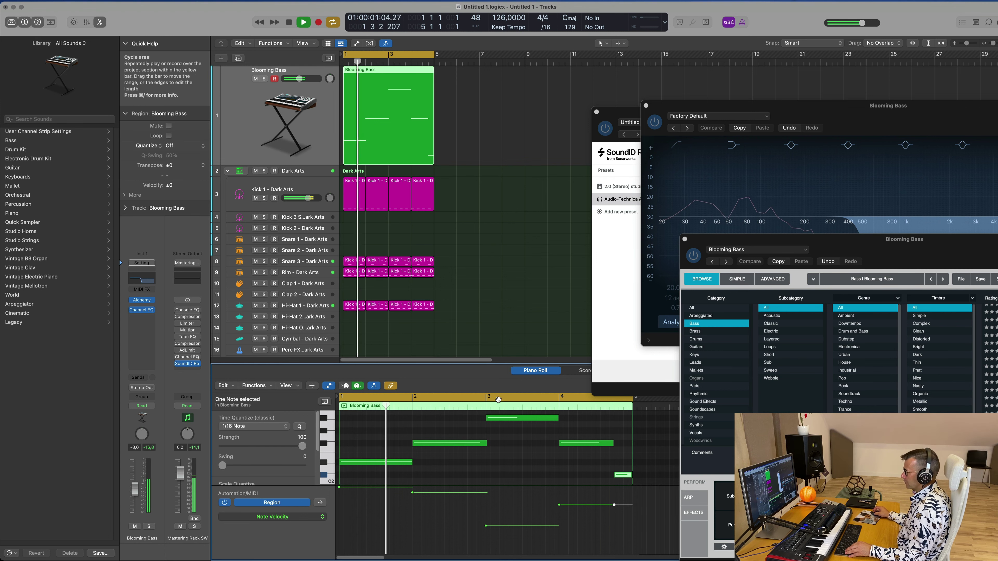
scroll(468, 427, "down", 3)
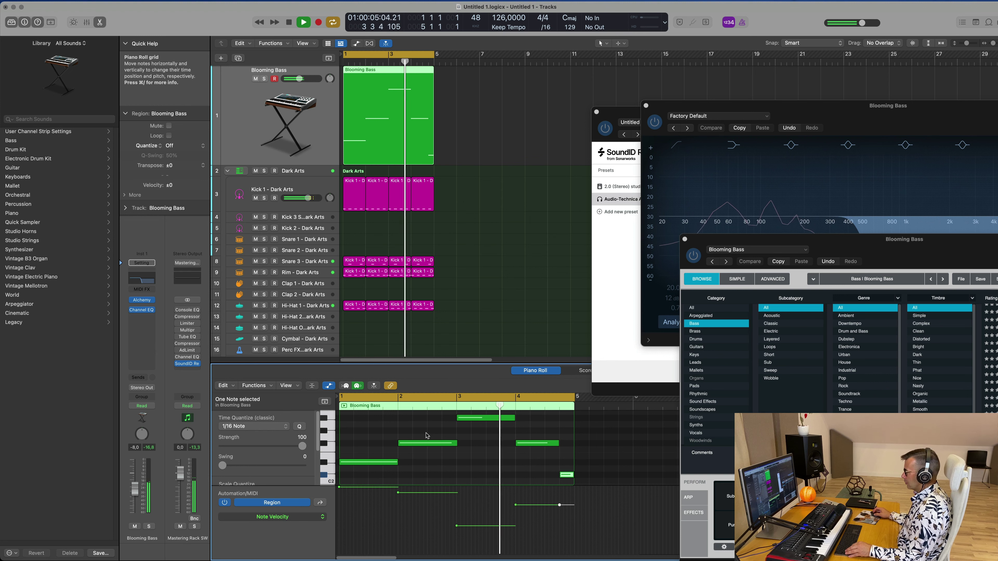
scroll(445, 437, "up", 2)
scroll(486, 445, "left", 3)
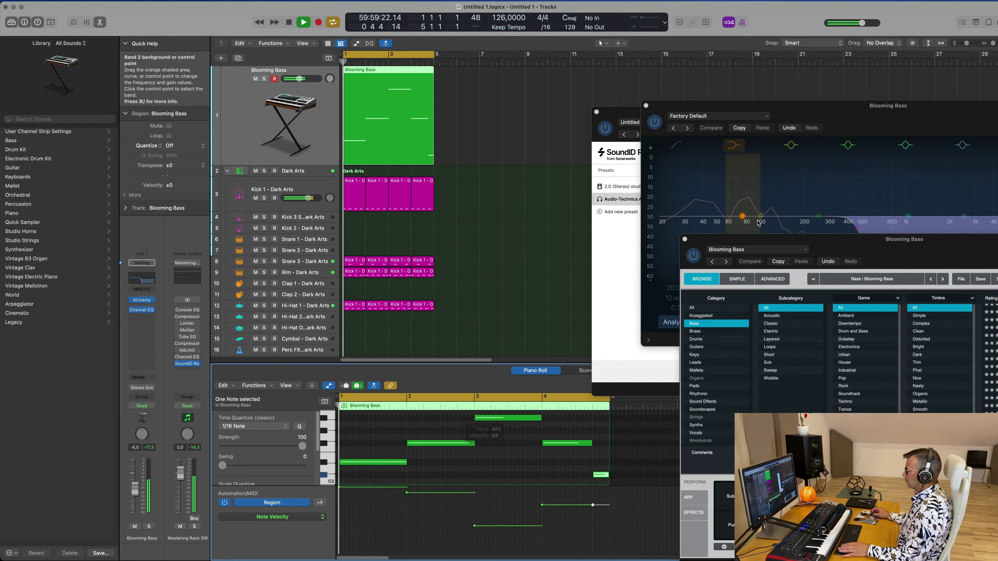
Audition Alchemy's Tight Wobble, Ambient and Dirty and String-Like snapshots during playback and choose Subdued for the bass.
left_click_drag(894, 248, 562, 113)
key("space")
left_click(494, 394)
key("space")
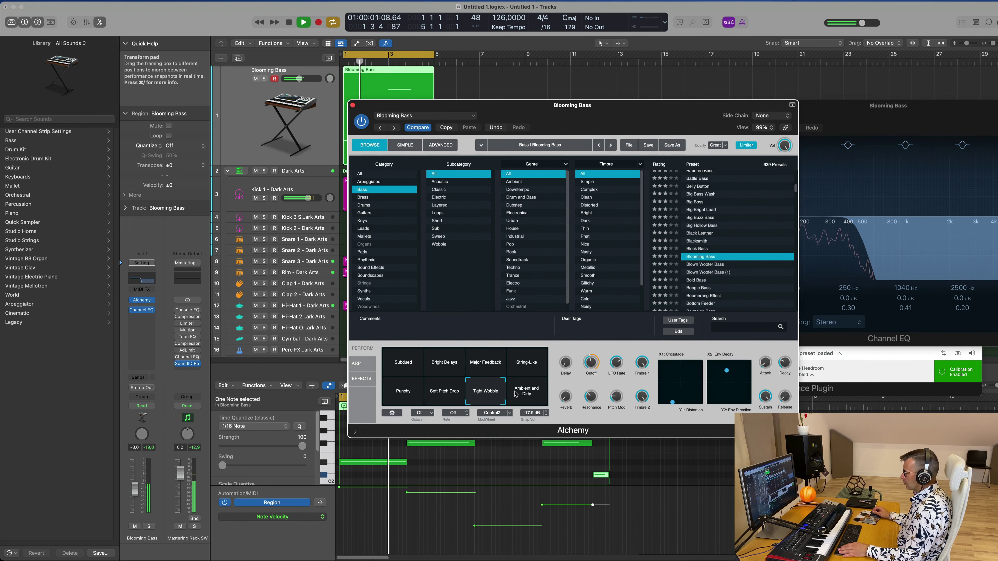
left_click(522, 396)
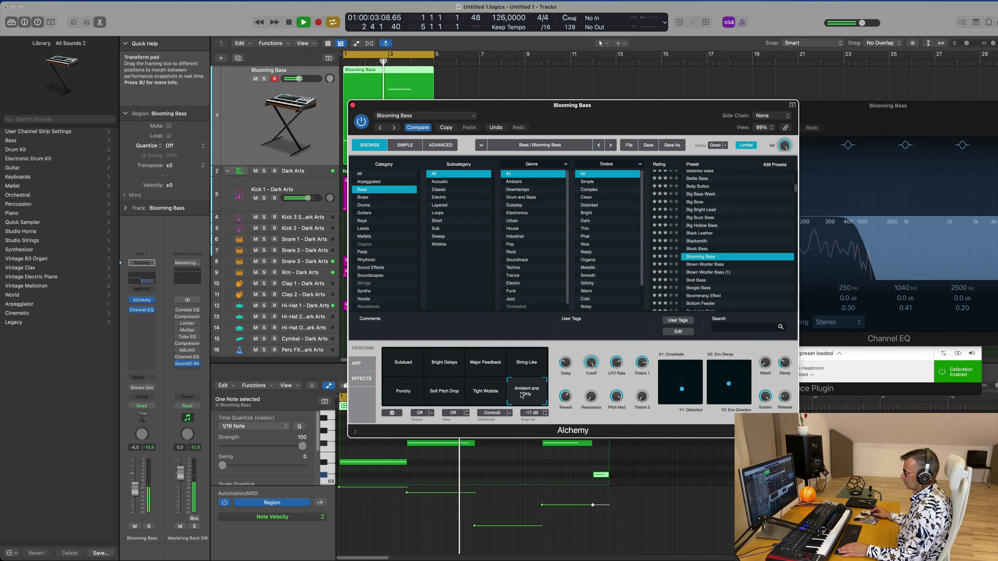
left_click(528, 368)
left_click(404, 370)
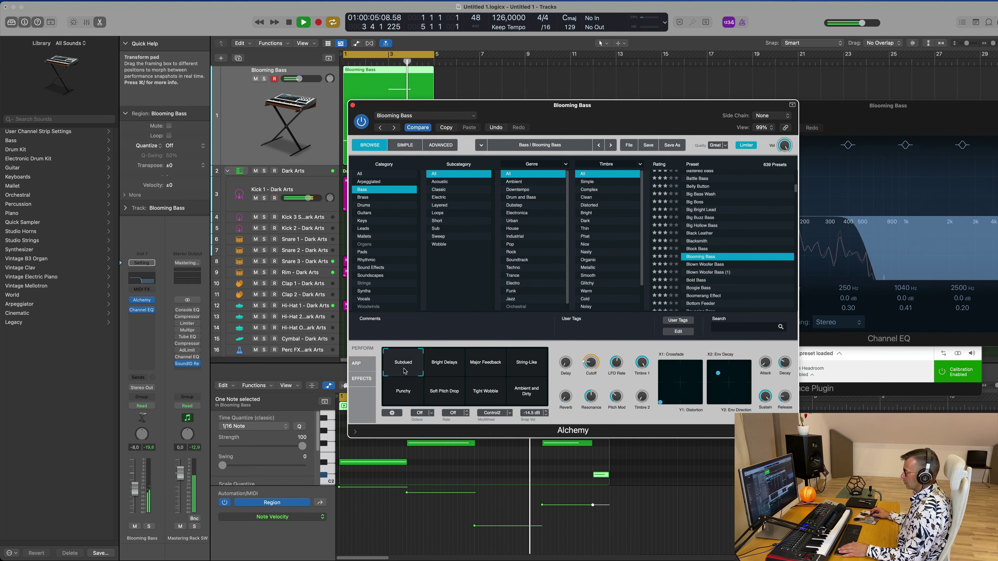
left_click_drag(598, 112, 846, 65)
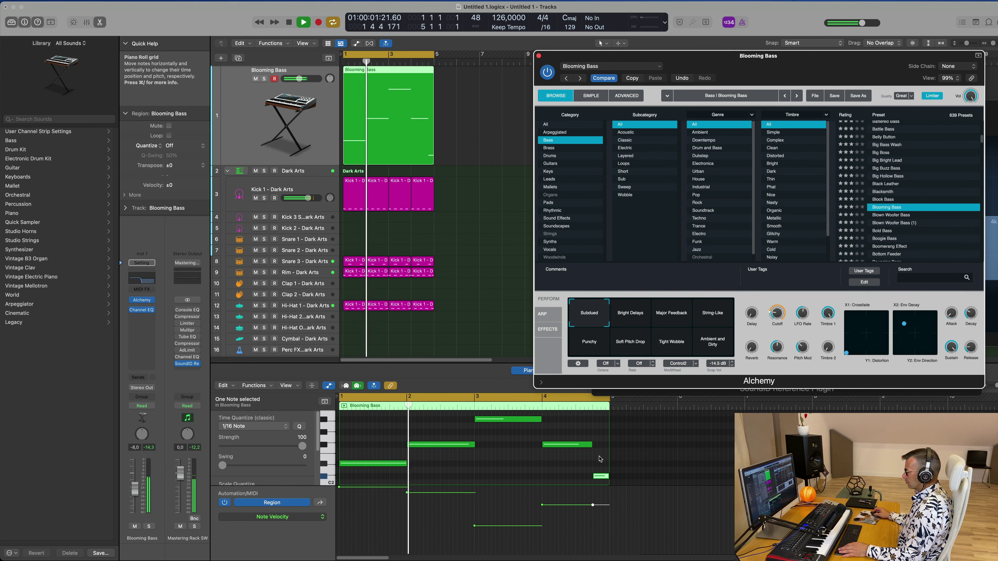
Raise the short last bass note by an octave to C♯3 and replay the loop.
left_click_drag(602, 478, 597, 435)
scroll(596, 438, "up", 2)
key("space")
key("space")
scroll(547, 438, "down", 3)
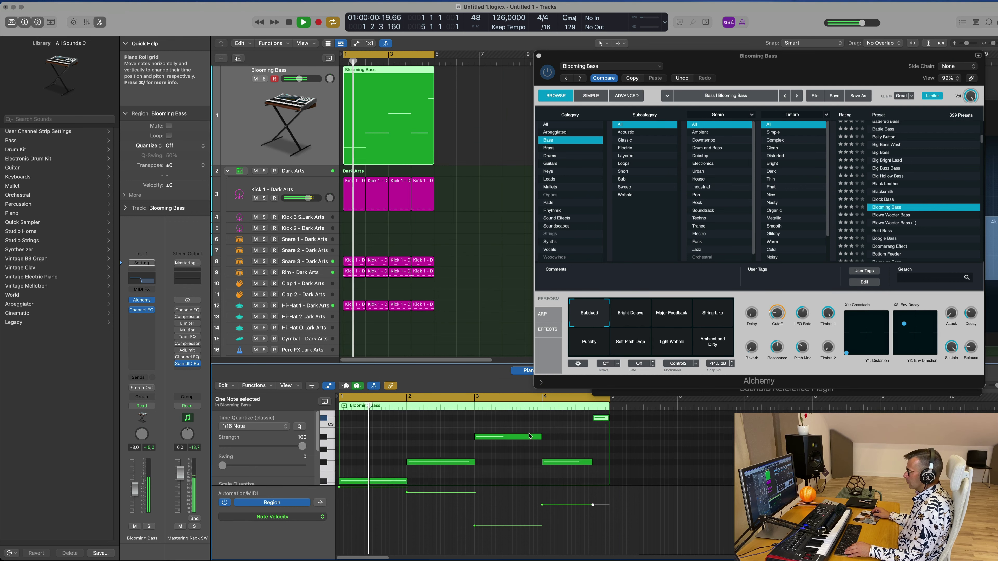
Raise the three-beat note at the start of bar 4 by two semitones to G♯2 and listen to the loop.
key("super+Left")
left_click_drag(511, 442, 509, 431)
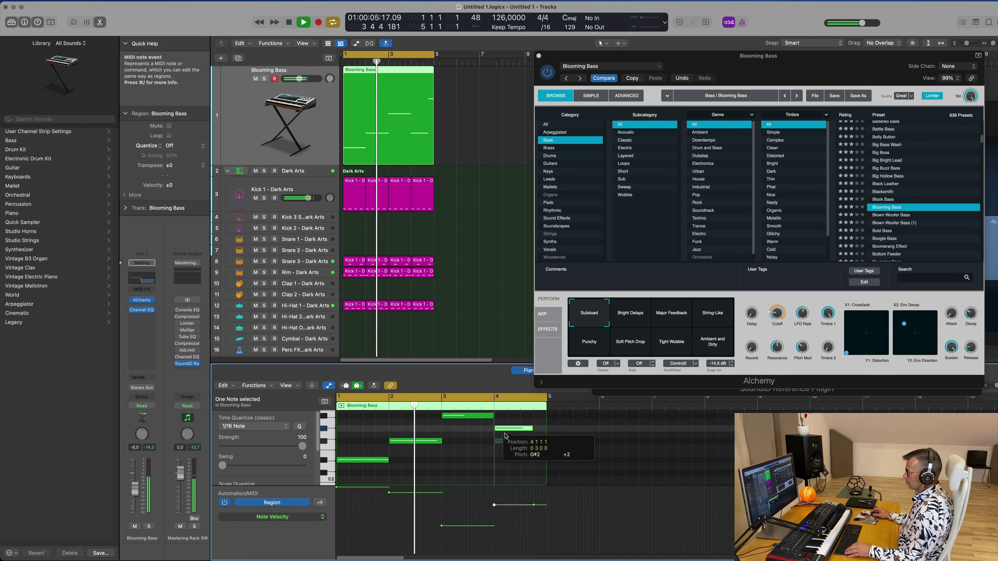
key("space")
key("space")
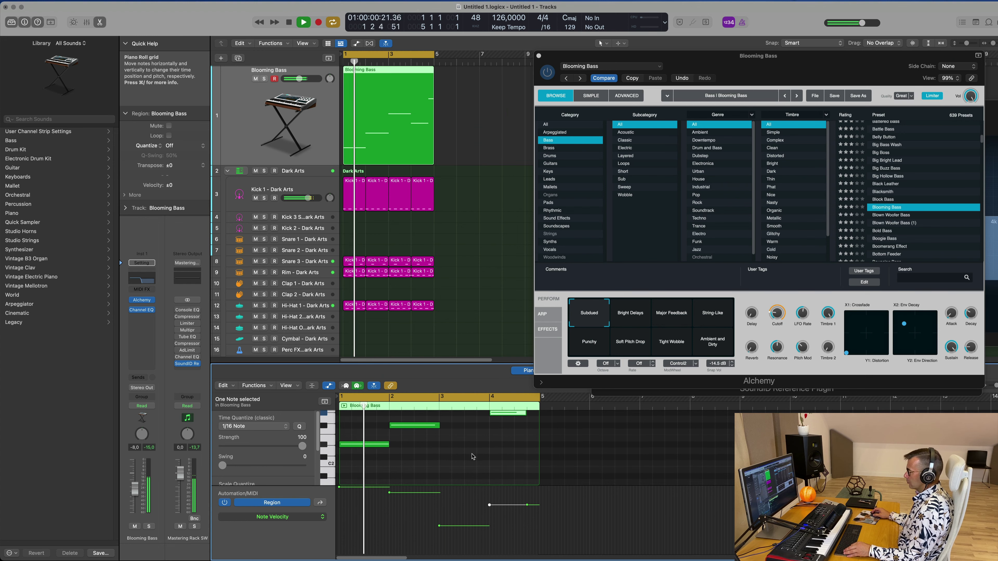
scroll(410, 434, "up", 2)
scroll(412, 434, "up", 1)
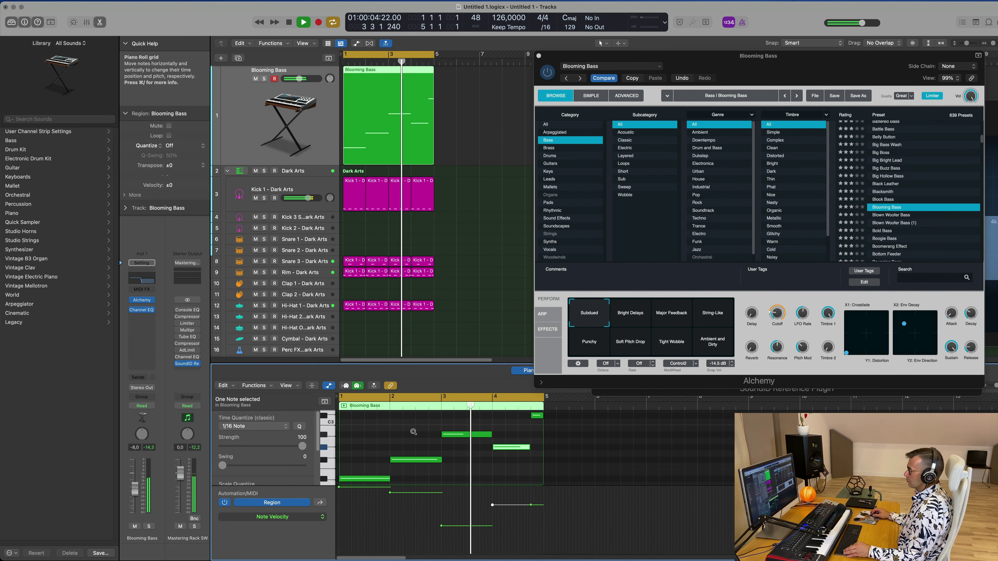
scroll(393, 439, "down", 1)
scroll(391, 441, "right", 2)
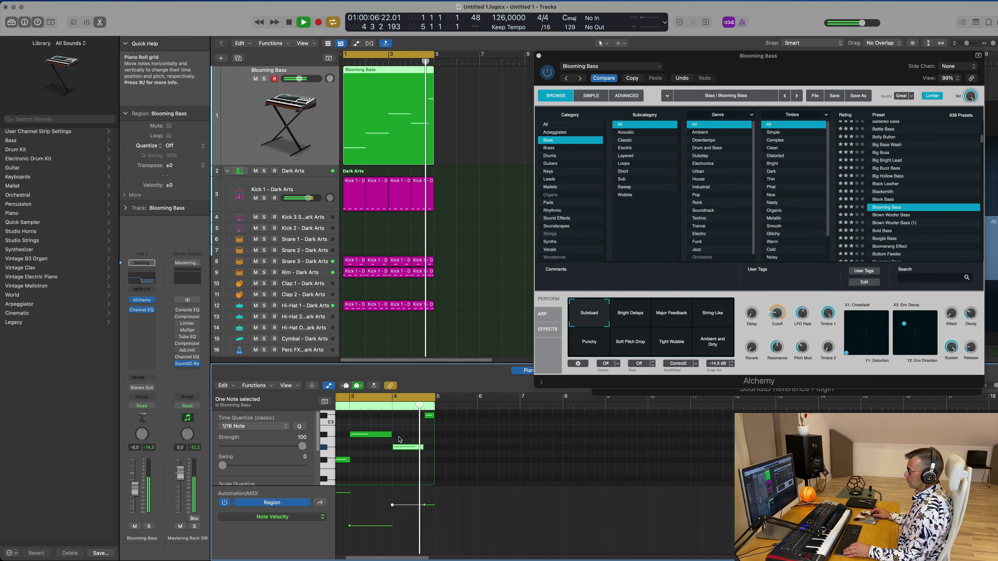
scroll(436, 431, "left", 2)
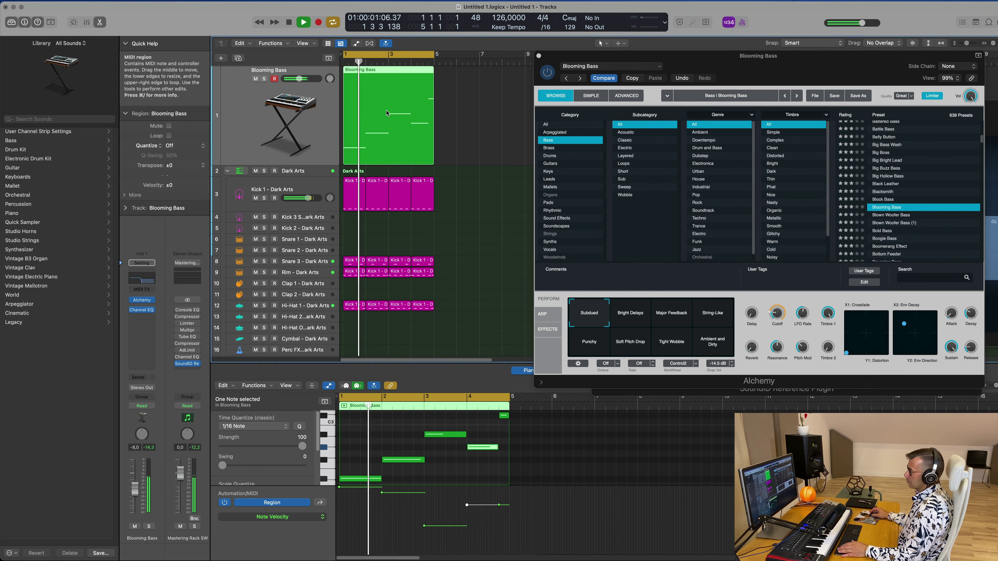
key("space")
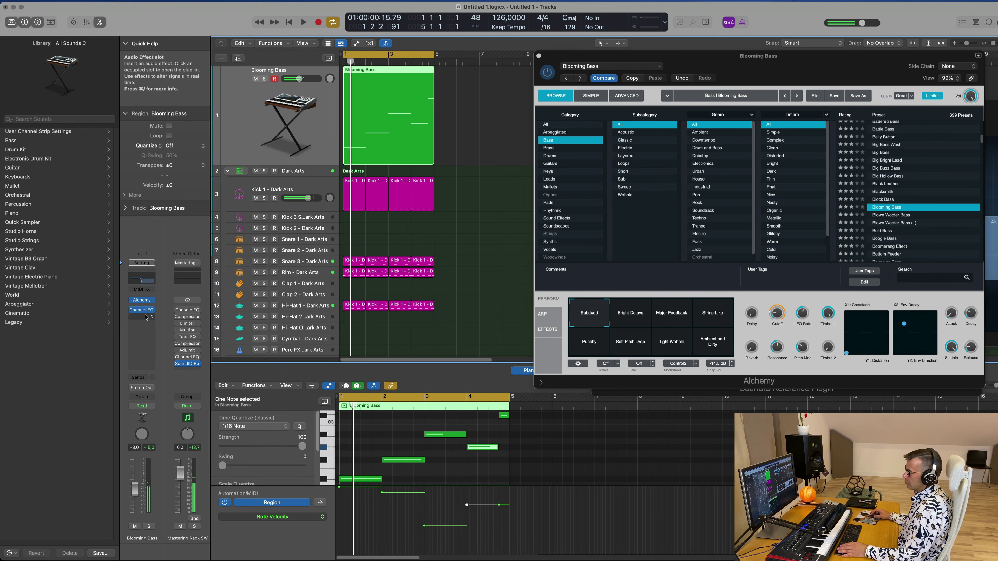
Insert a Compressor after the Channel EQ on the Blooming Bass track and play the loop through it.
left_click(142, 316)
mouse_move(147, 356)
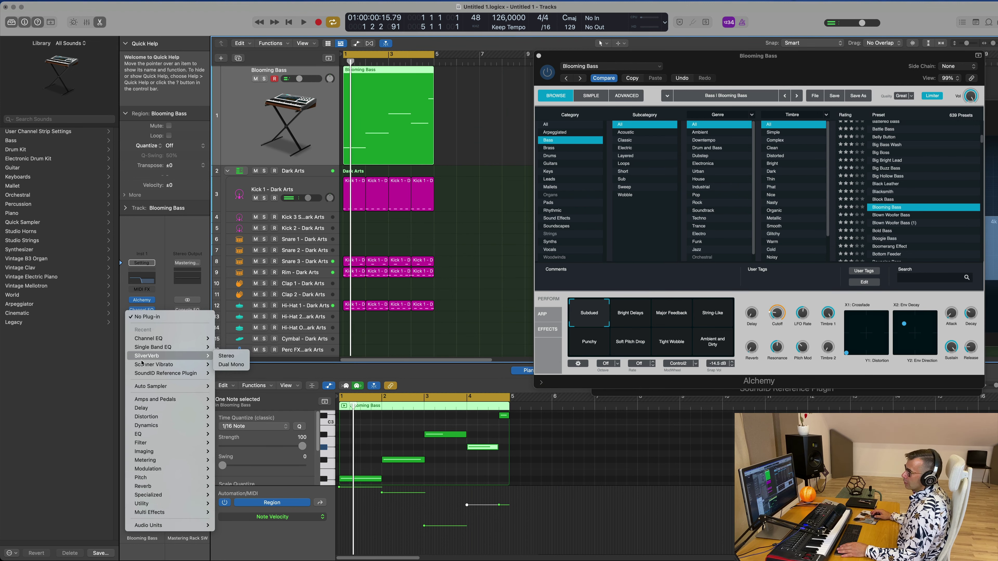
mouse_move(157, 425)
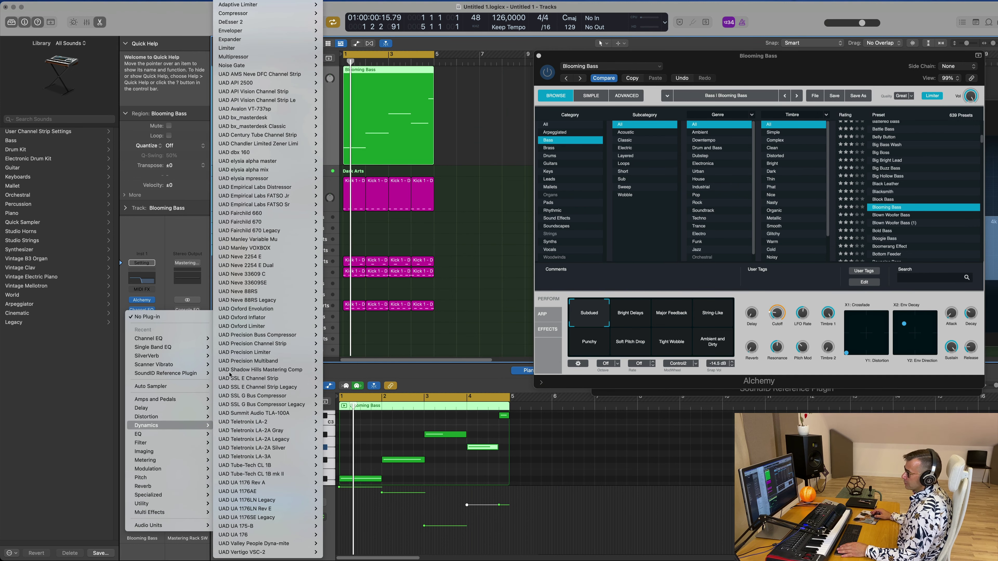
mouse_move(252, 13)
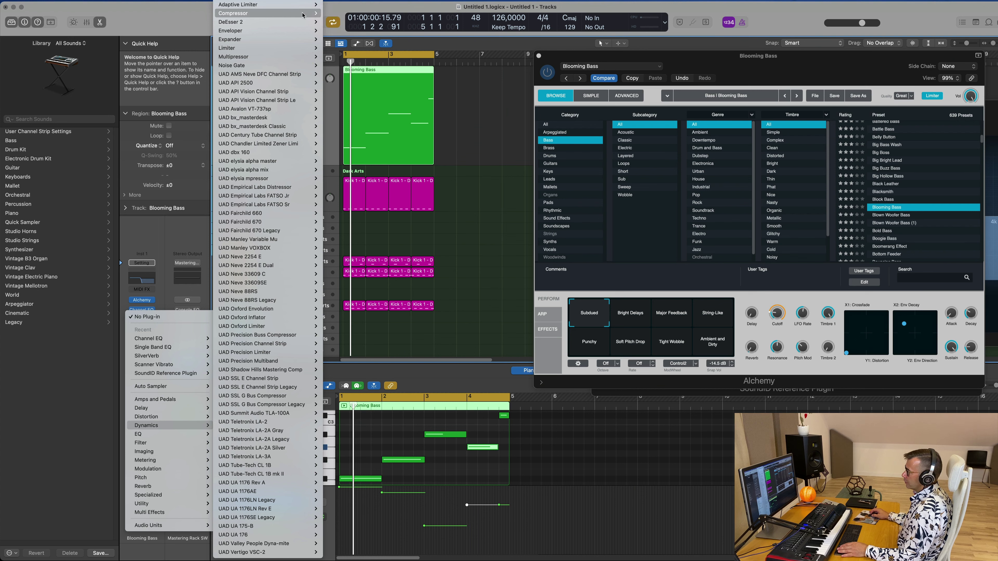
left_click(350, 14)
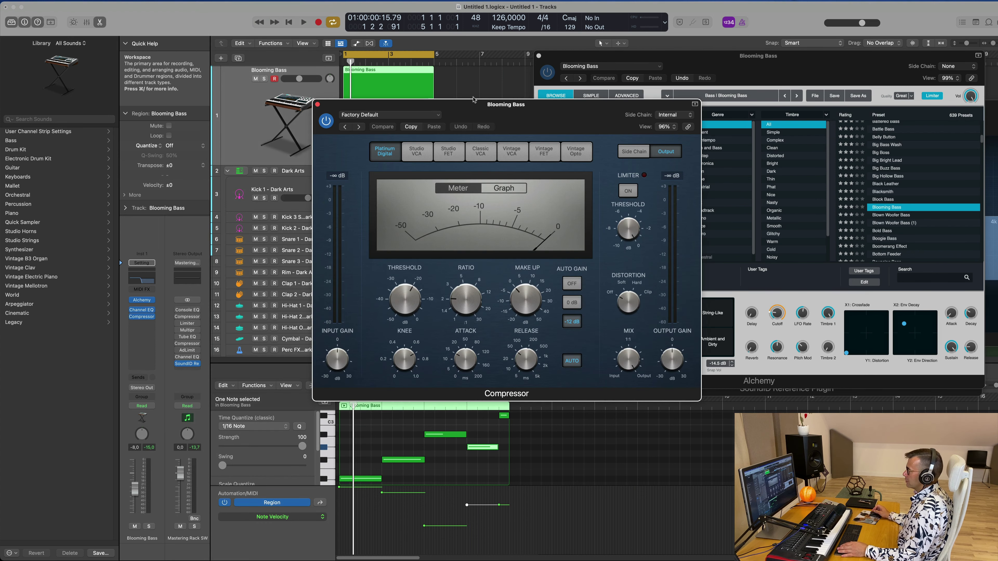
left_click_drag(528, 110, 639, 86)
key("space")
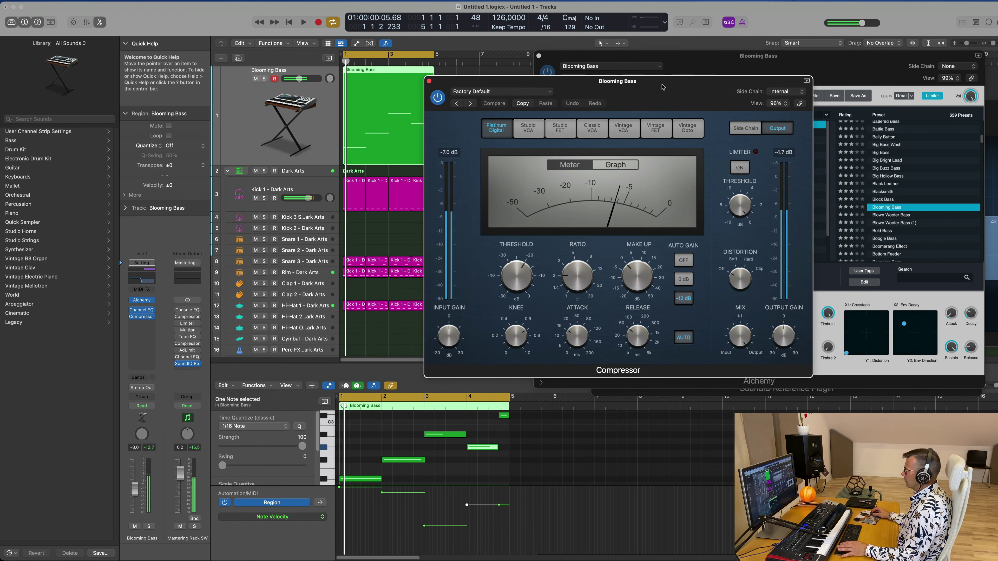
Set the compressor's side chain source to the Kick 1 - Dark Arts instrument (Inst 2) and restart playback.
left_click(772, 94)
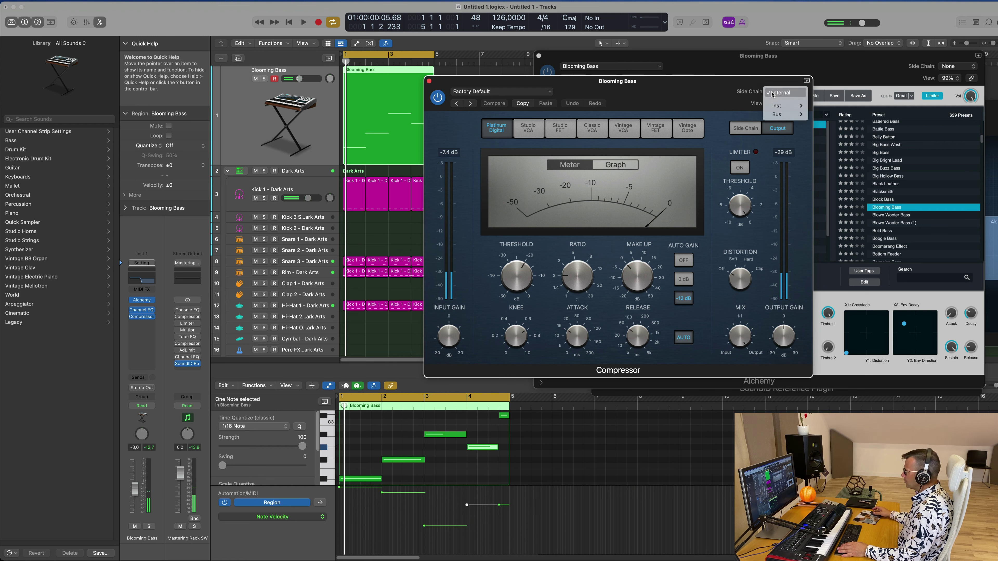
mouse_move(776, 107)
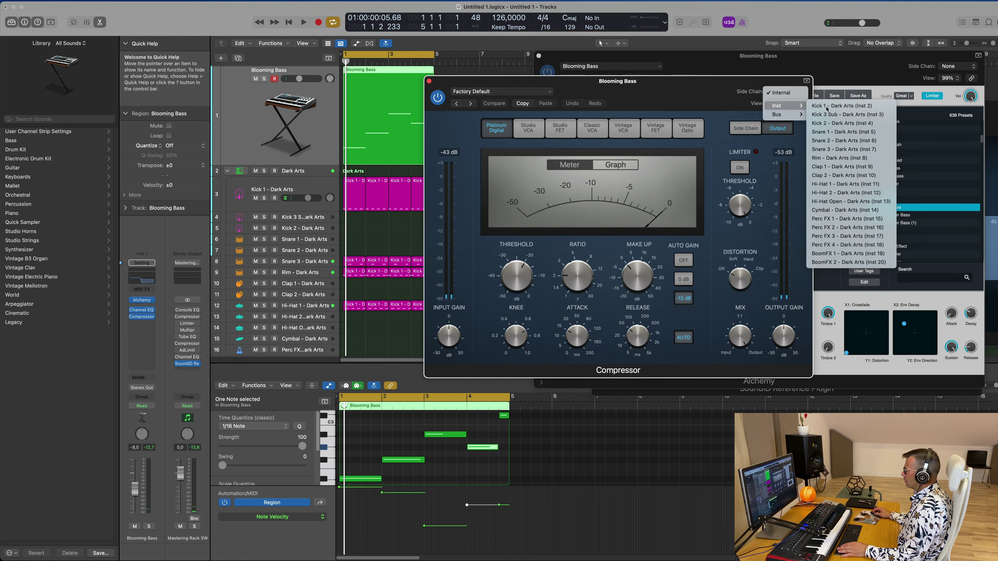
left_click(847, 106)
key("space")
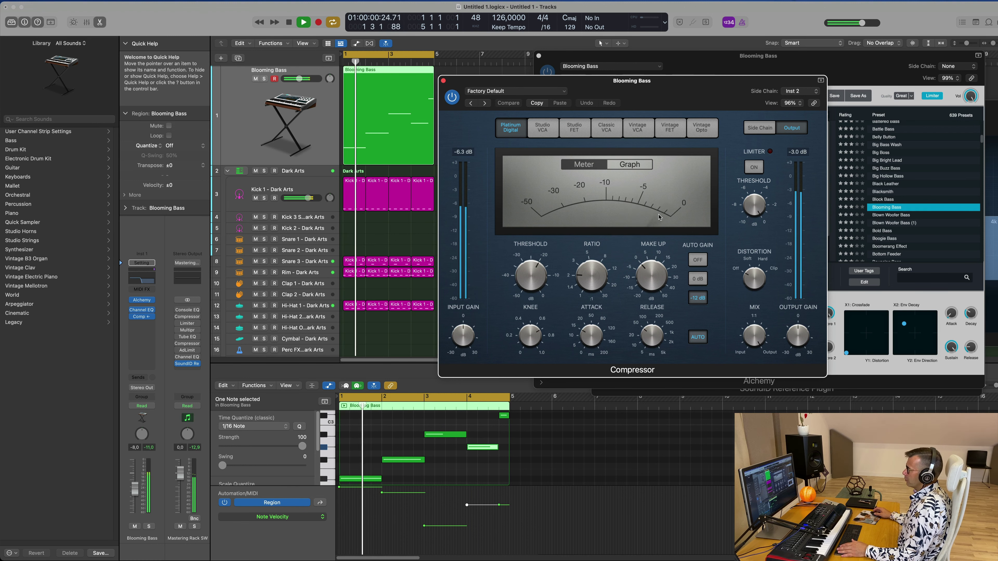
Set the compressor's ratio to 4.1:1 and move its window clear of the arrangement.
left_click_drag(585, 267, 595, 256)
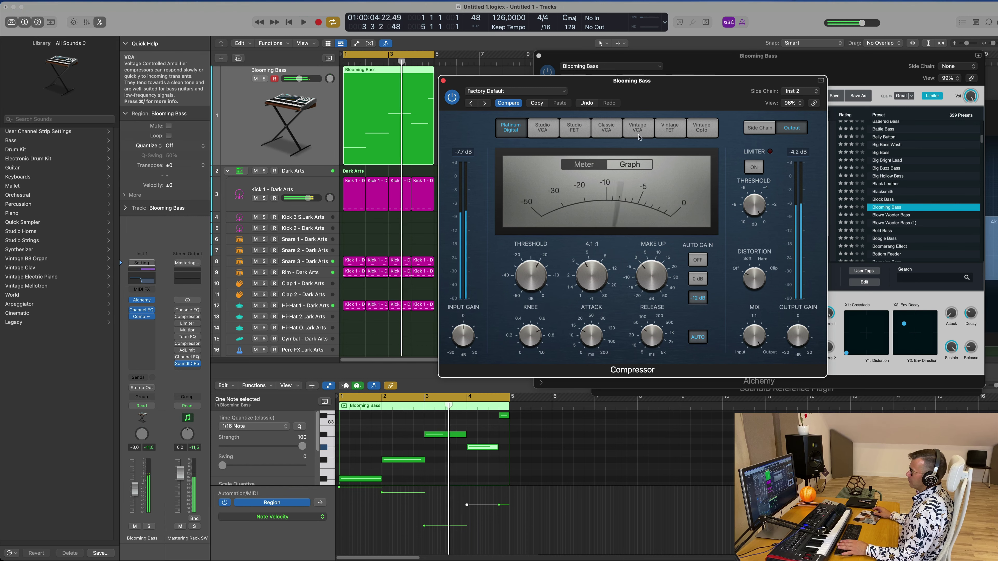
left_click_drag(682, 91, 648, 149)
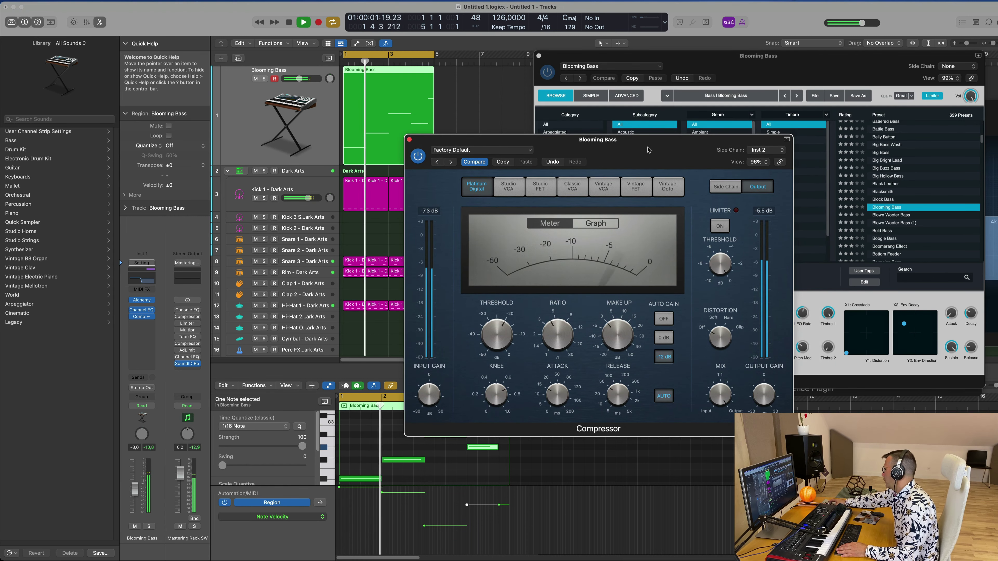
left_click_drag(643, 138, 785, 137)
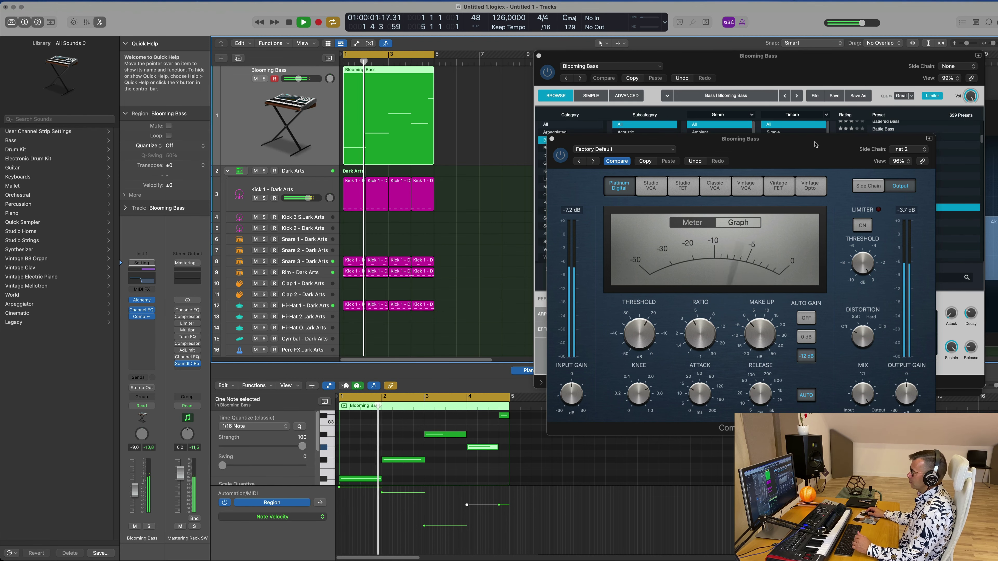
left_click_drag(814, 145, 791, 162)
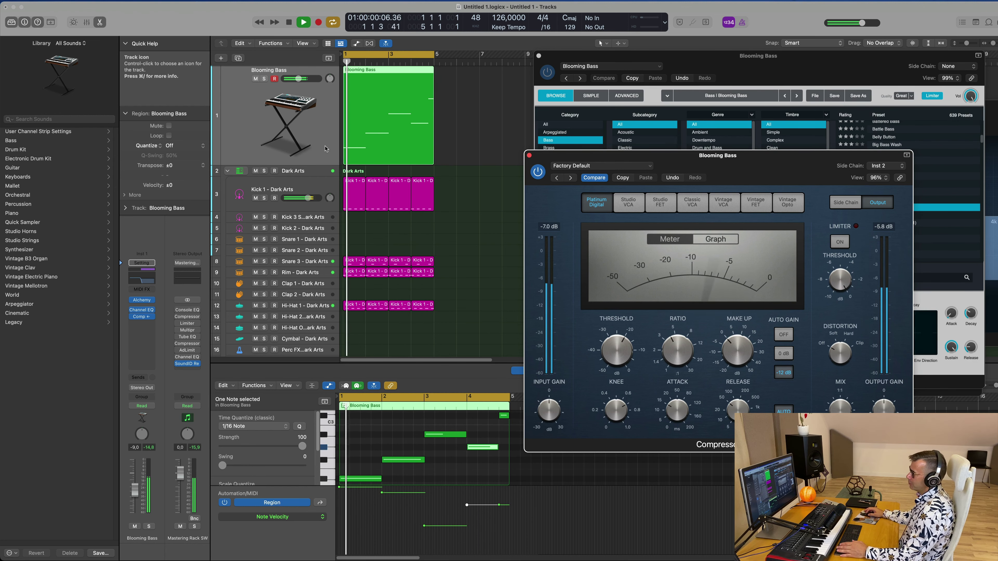
Restart playback and close the Blooming Bass track's Alchemy and Channel EQ windows.
key("space")
key("space")
left_click(142, 300)
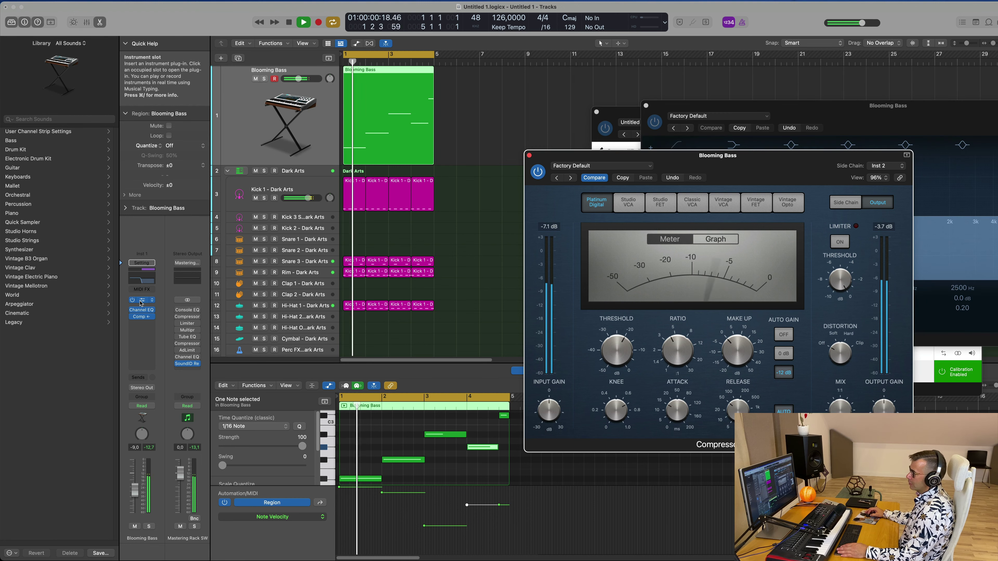
left_click(141, 309)
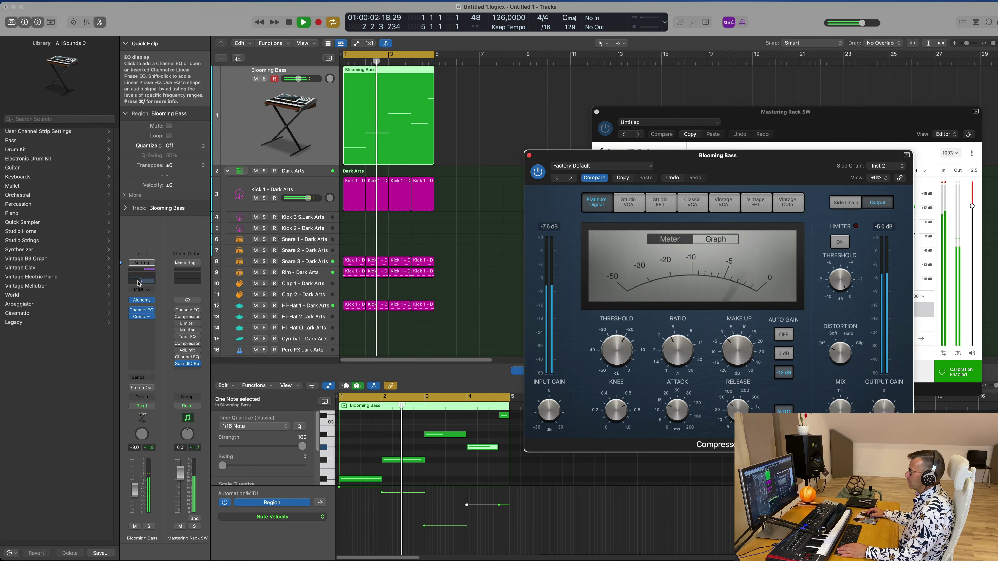
Set the low-pass cutoff in the Blooming Bass track's Channel EQ to 790 Hz and close the EQ window.
left_click_drag(825, 105, 549, 109)
mouse_move(579, 233)
left_mouse_down()
mouse_move(761, 238)
mouse_move(595, 239)
left_mouse_up()
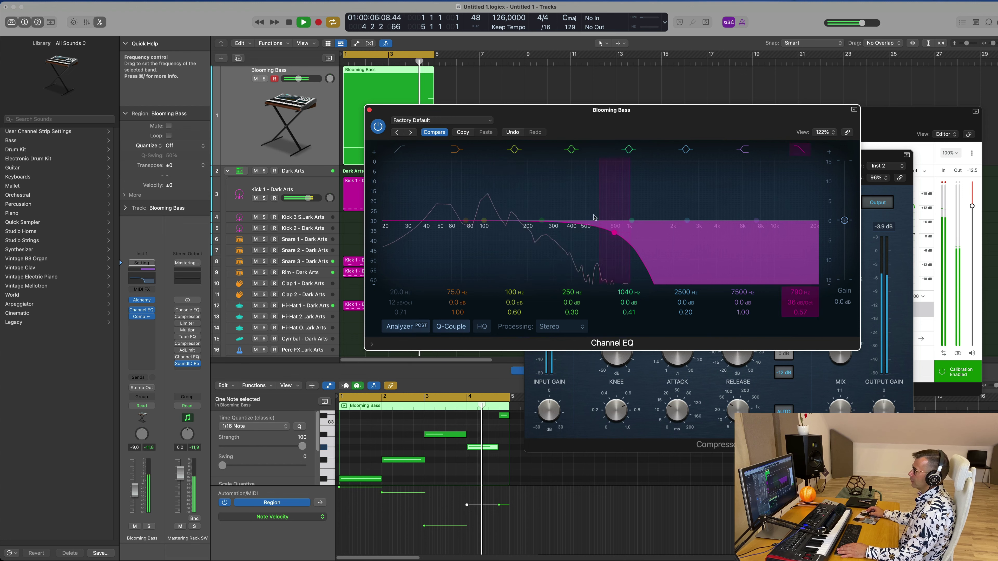
left_click(369, 110)
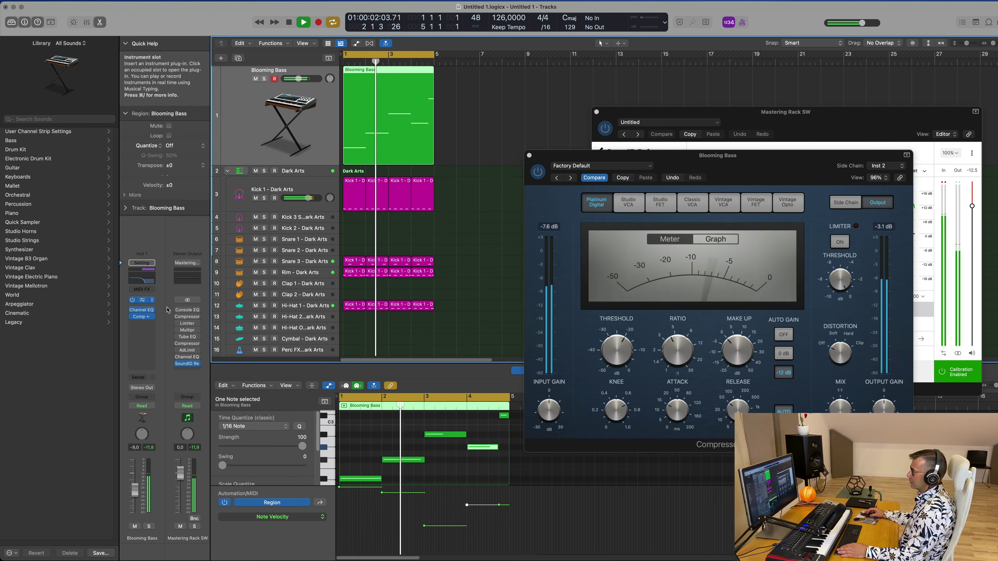
Fine-tune the filter cutoff in the Blooming Bass track's Alchemy instrument, try its other performance controls and close its window.
left_click(141, 300)
mouse_move(780, 313)
left_mouse_down()
mouse_move(782, 298)
mouse_move(780, 312)
left_mouse_up()
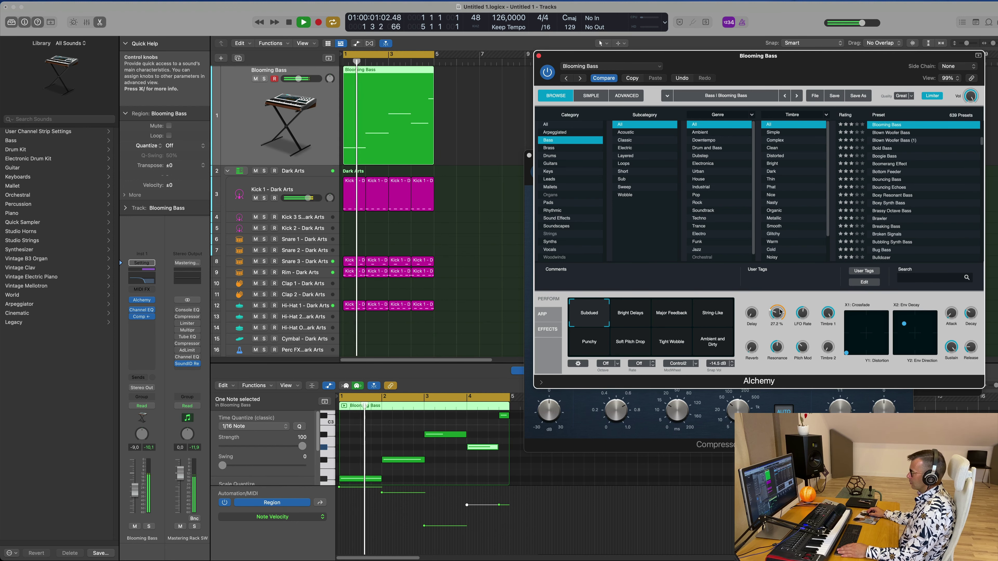
left_click_drag(780, 311, 780, 311)
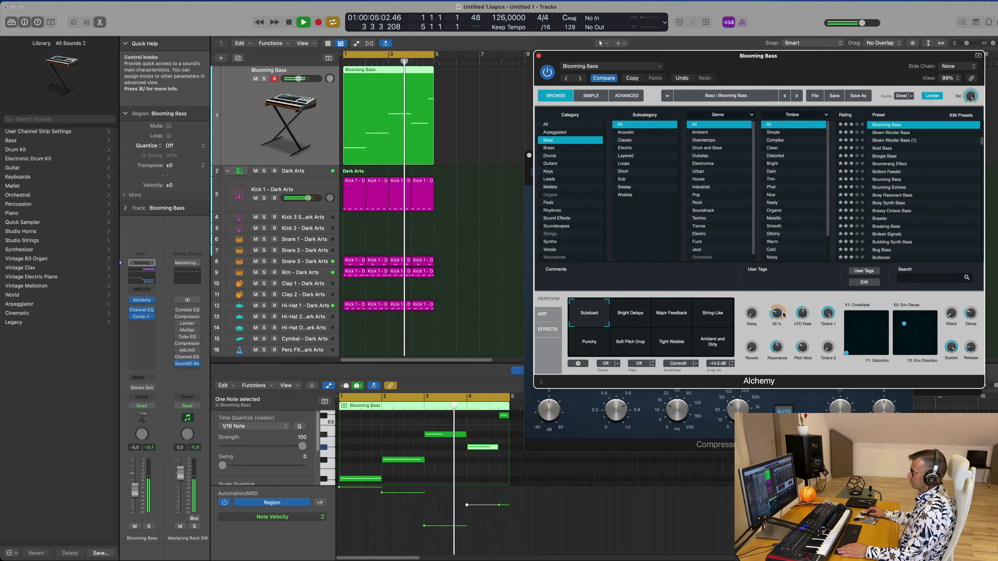
left_click_drag(804, 348, 830, 310)
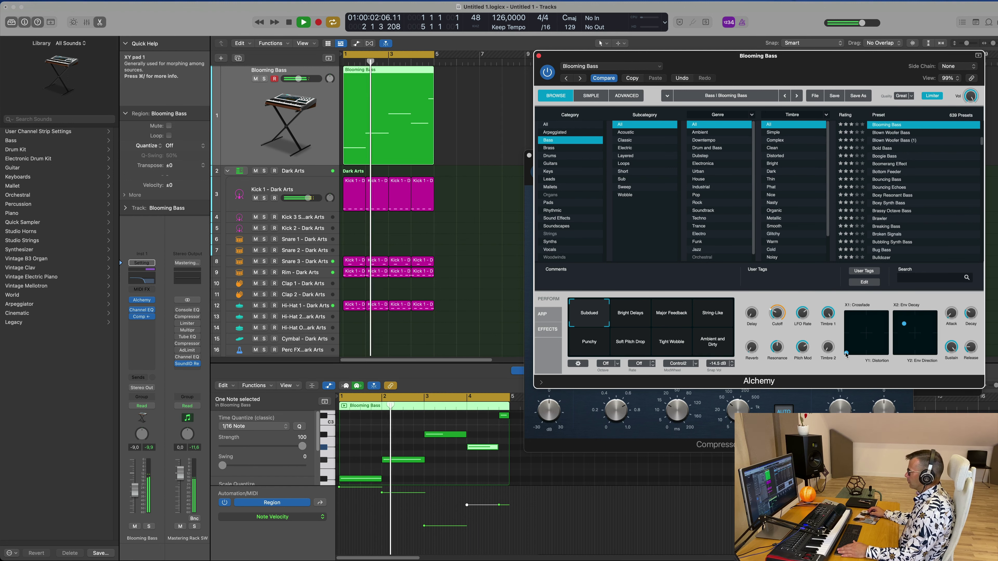
left_click_drag(855, 355, 838, 334)
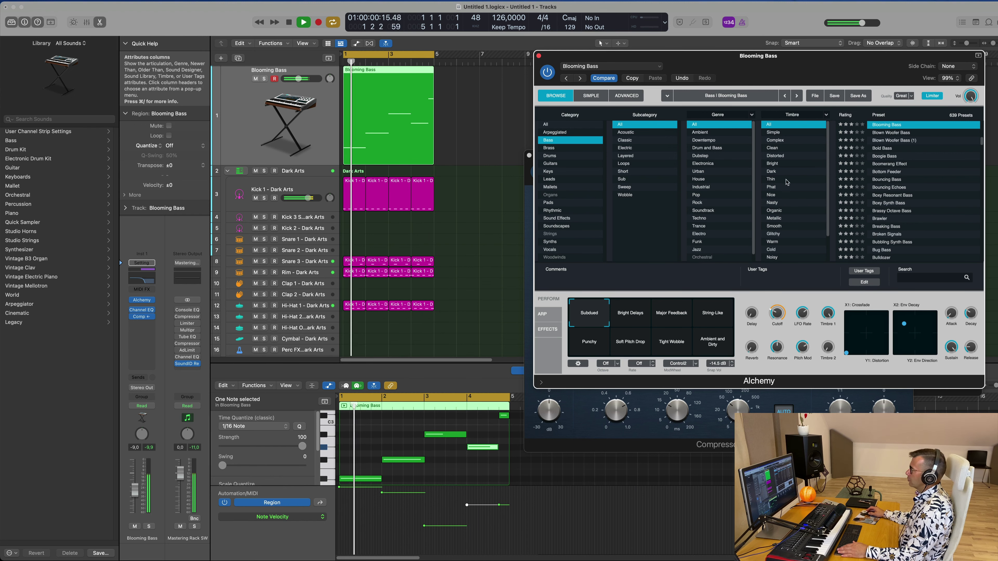
left_click(538, 58)
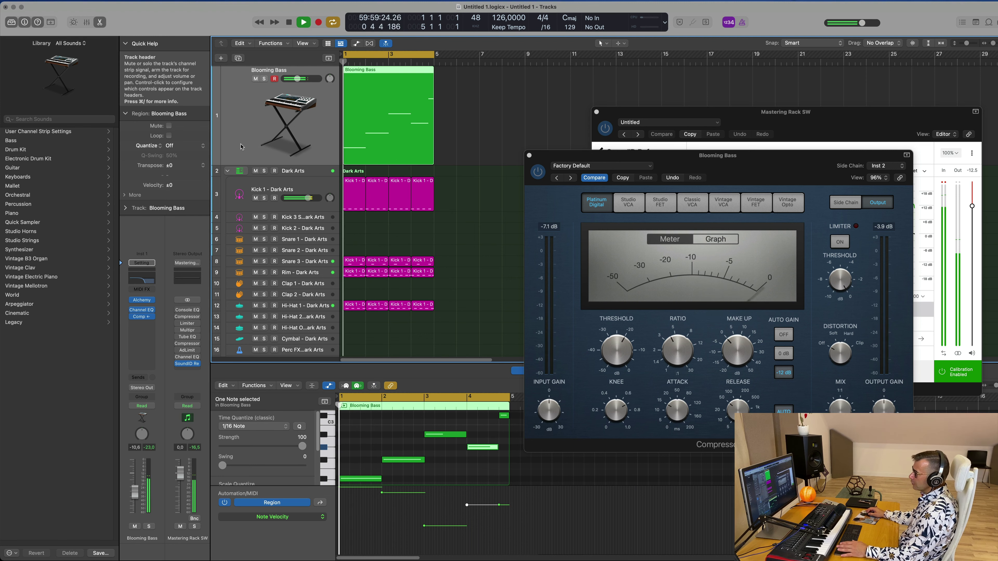
Duplicate the Blooming Bass track and replace the low-pass in the copy's Channel EQ with a low cut at about 400 Hz.
left_click(237, 60)
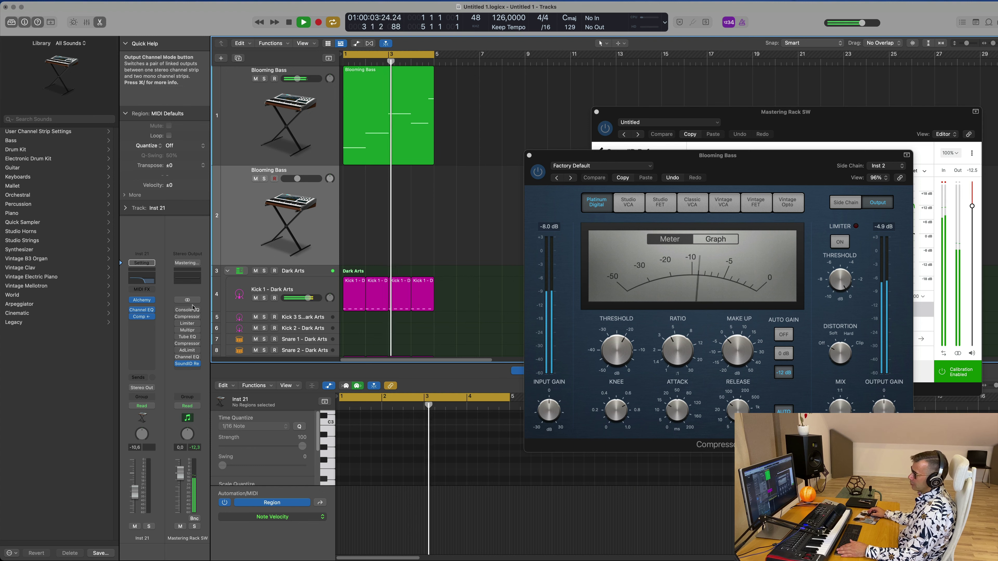
left_click(146, 282)
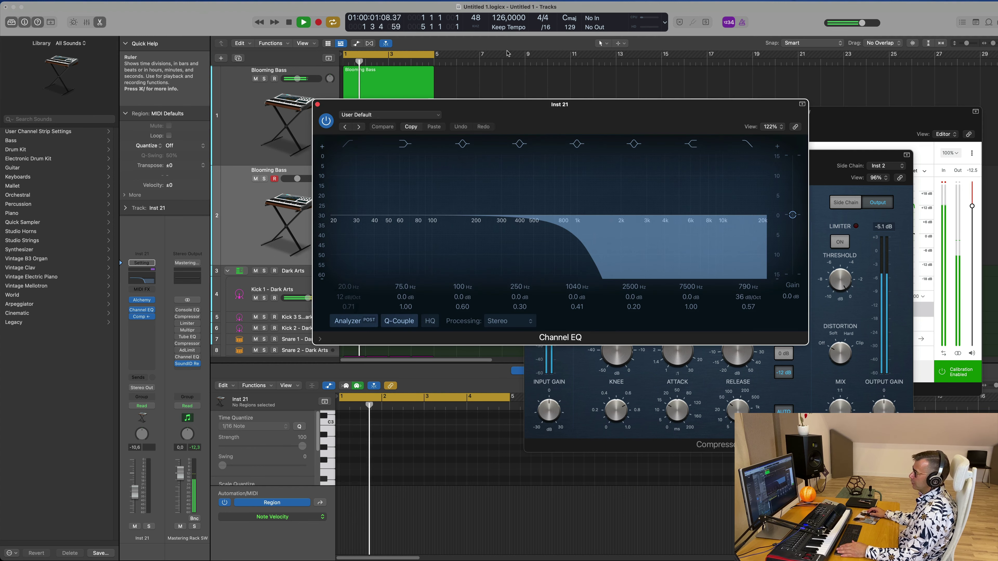
left_click(748, 146)
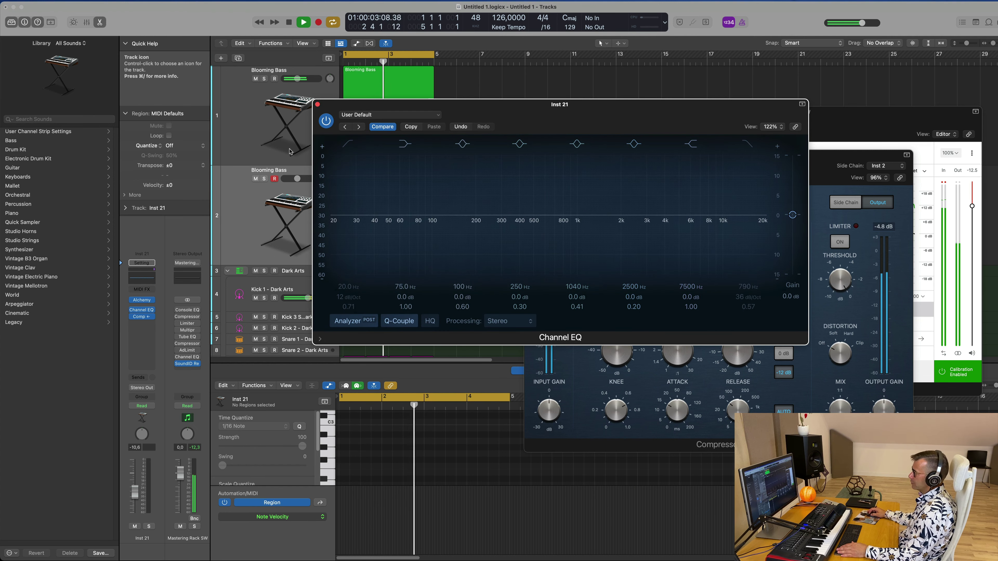
left_click(348, 144)
left_click_drag(342, 169, 530, 170)
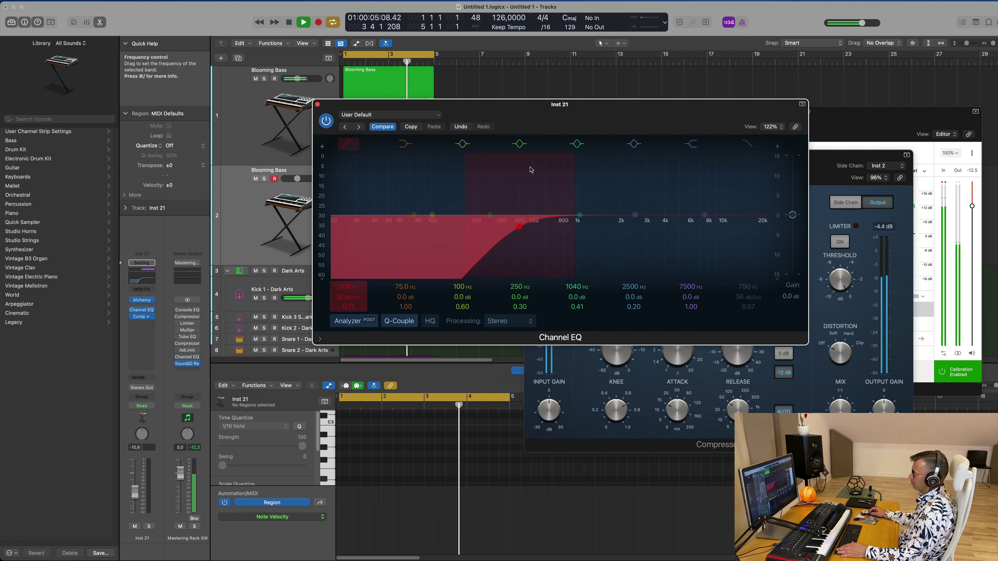
left_click(319, 103)
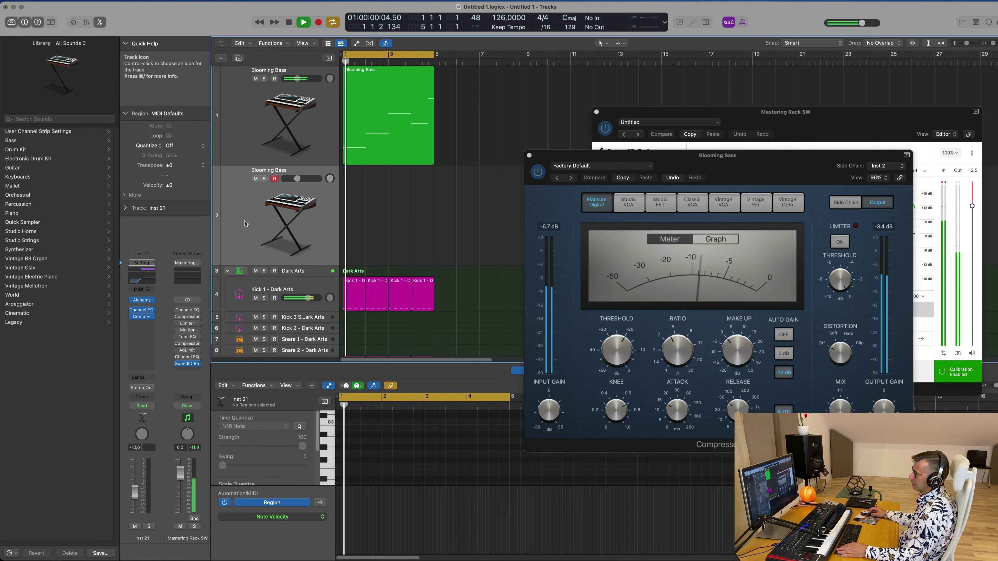
Open the duplicate track's Alchemy beside the arrangement and copy the four-bar Blooming Bass region onto the duplicate track.
left_click(142, 300)
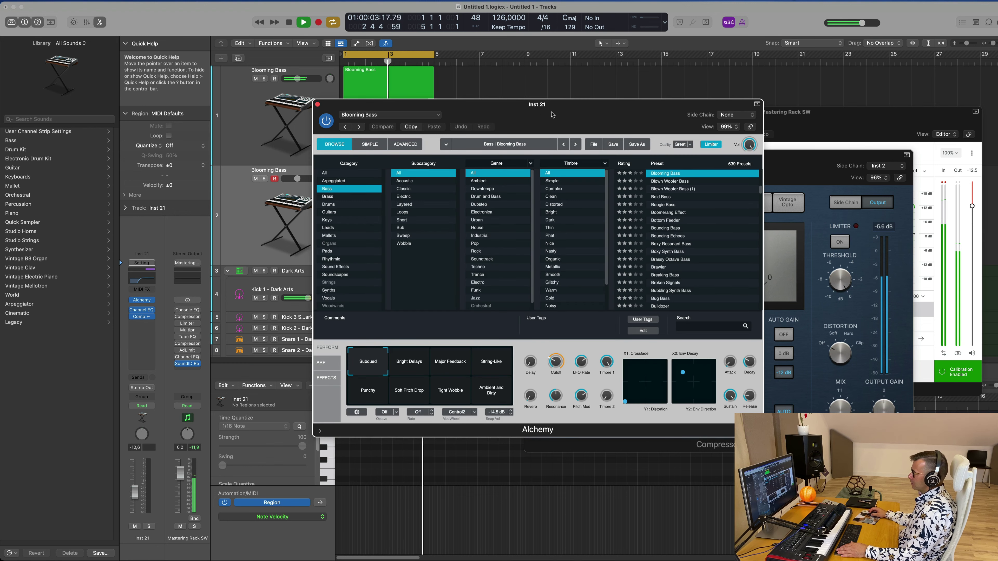
left_click_drag(553, 115, 786, 117)
left_click(382, 157)
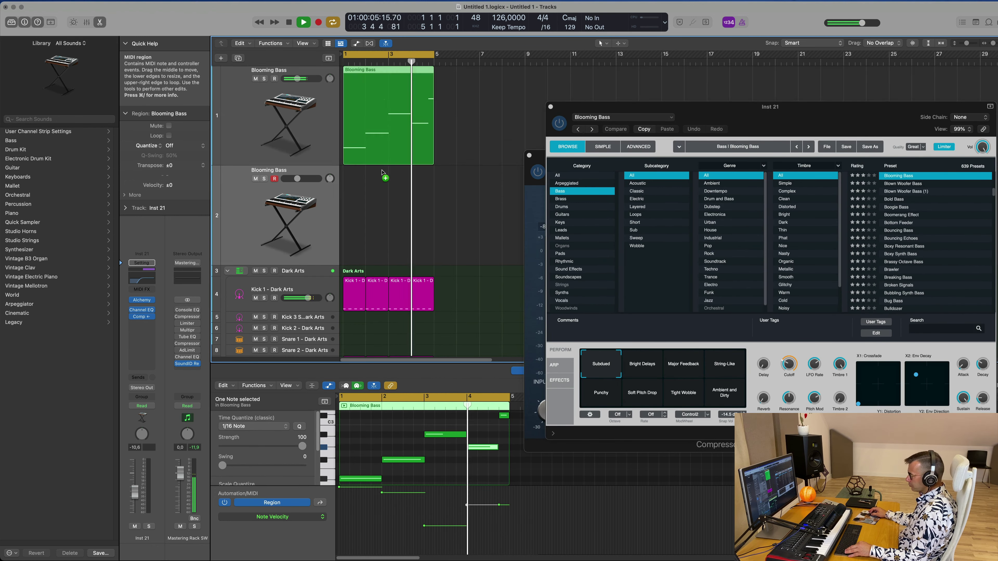
left_click_drag(381, 172, 383, 173)
Transpose all the notes in the copied region upward and move the Alchemy window clear of both bass regions.
key("space")
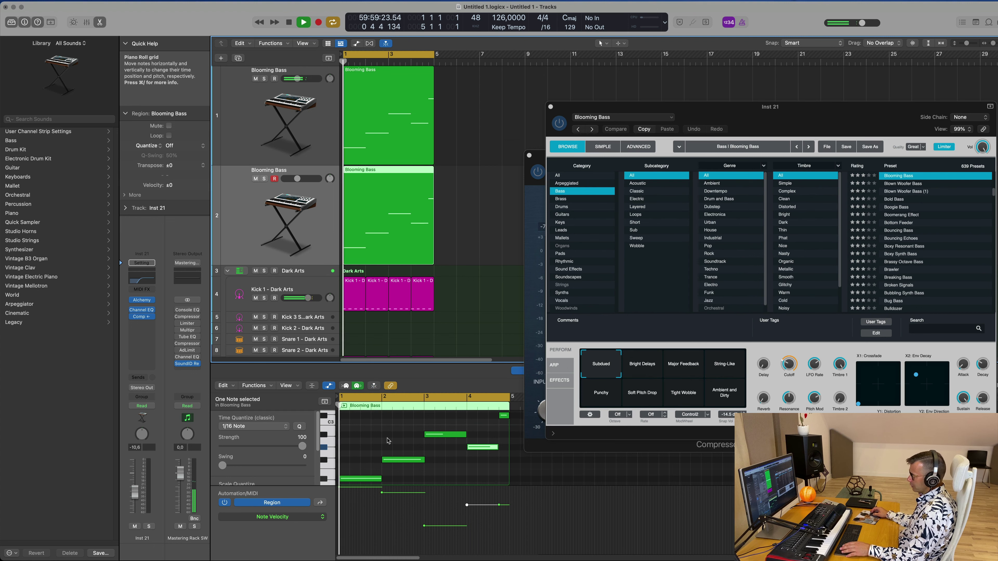
left_click(385, 442)
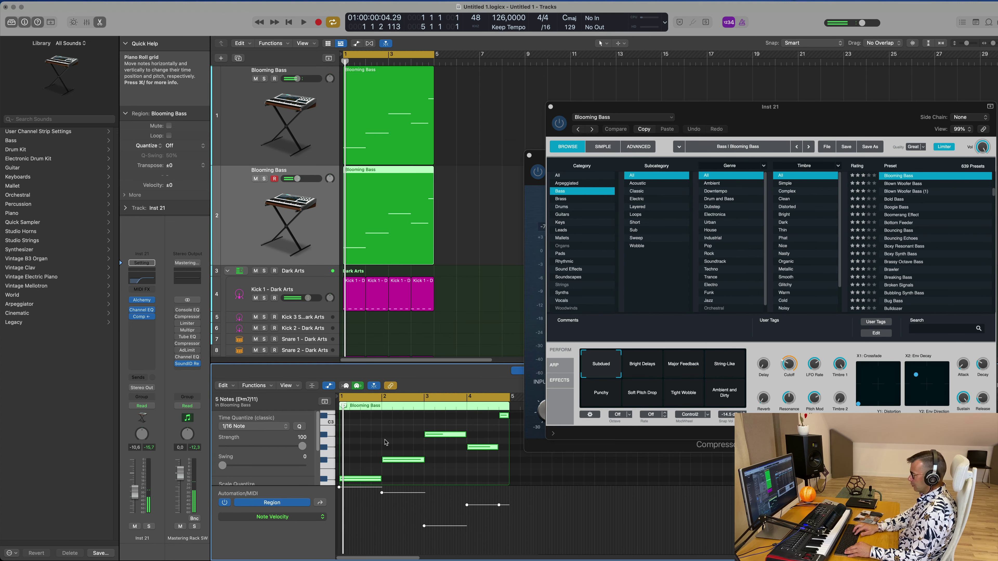
left_click_drag(800, 111, 714, 72)
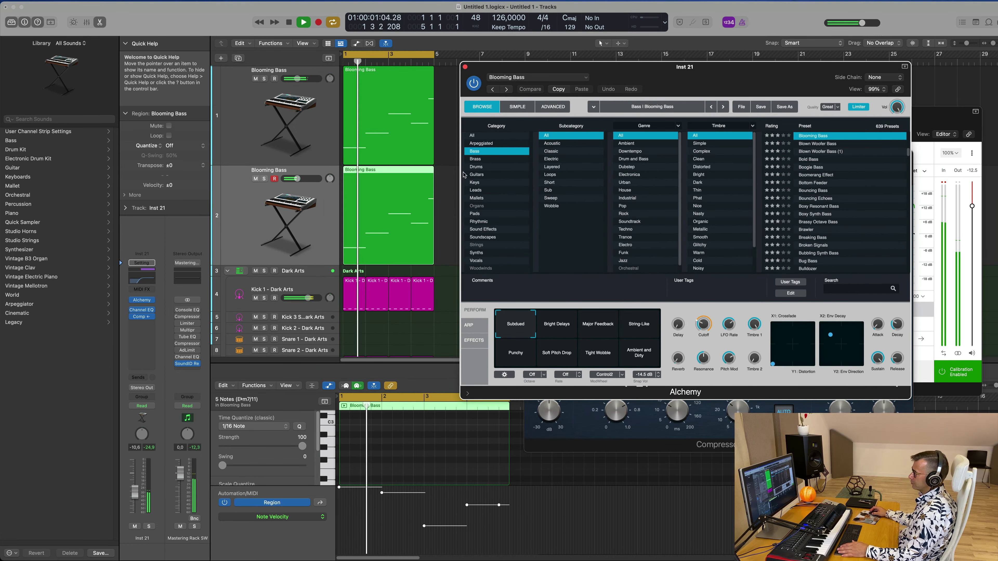
Audition the Brass presets Brass Response, Out Of Touch, Street Boogie, Trumpet Fusion and Vintage Brassy Bass on the duplicate track.
left_click(481, 160)
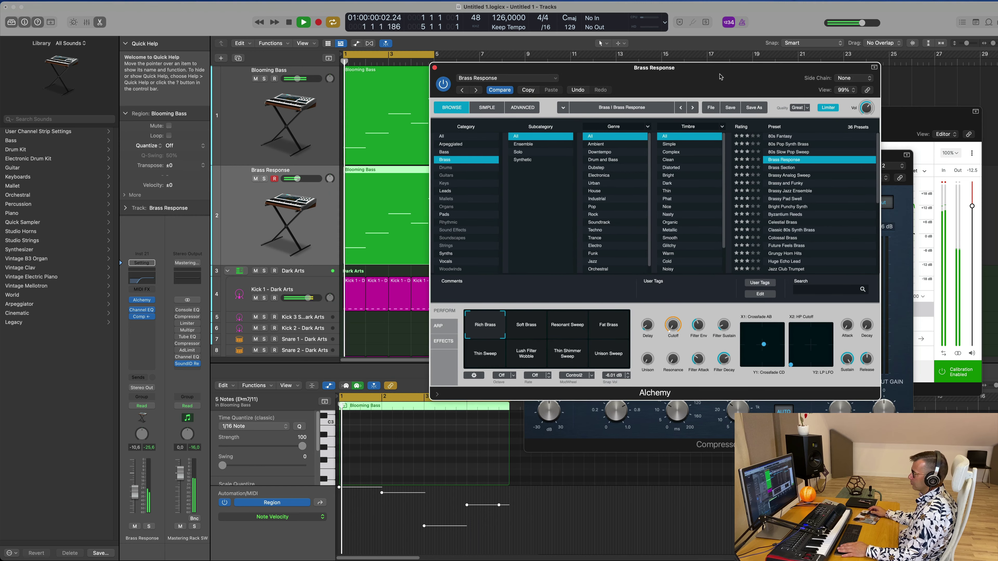
scroll(835, 172, "down", 6)
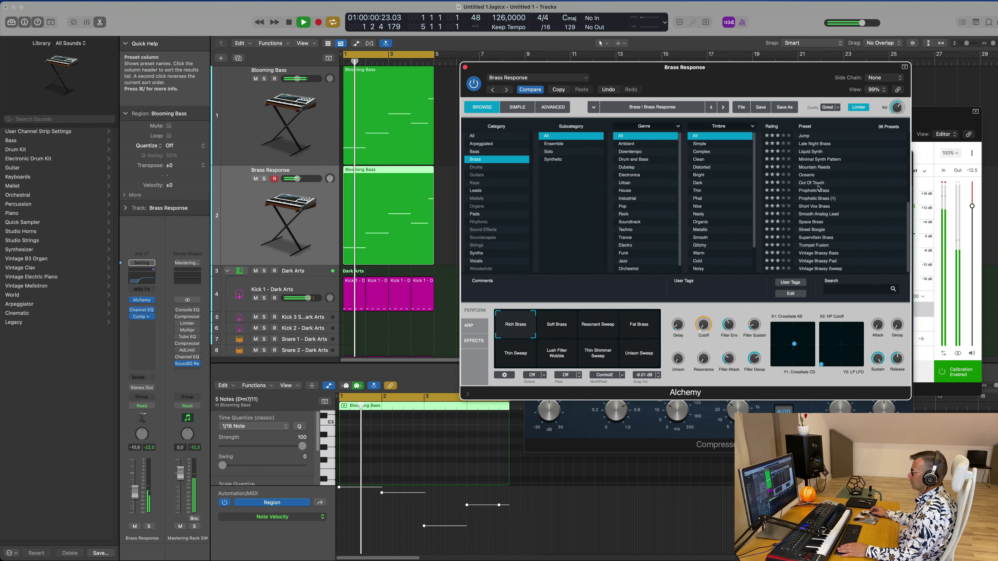
left_click_drag(765, 71, 724, 58)
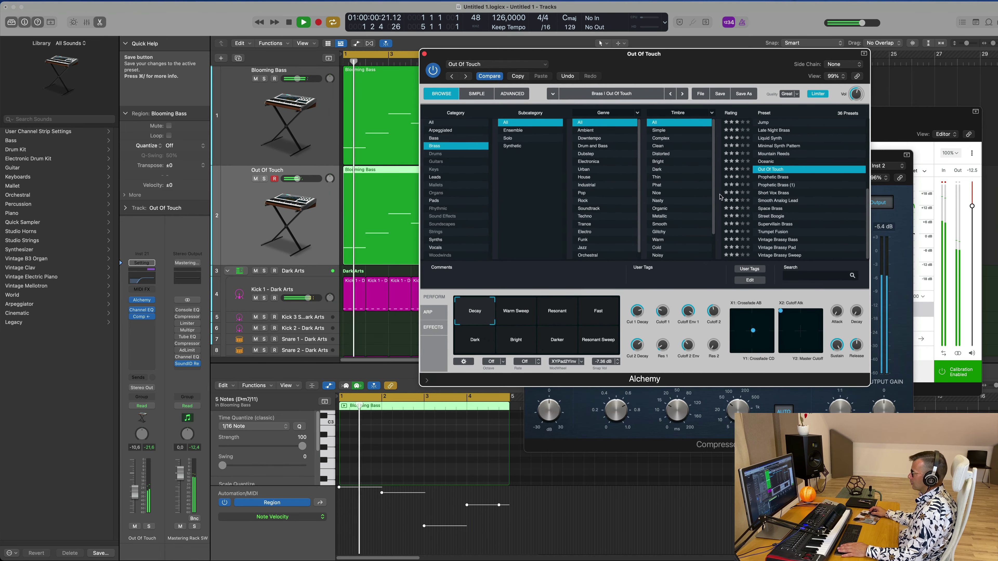
left_click(771, 217)
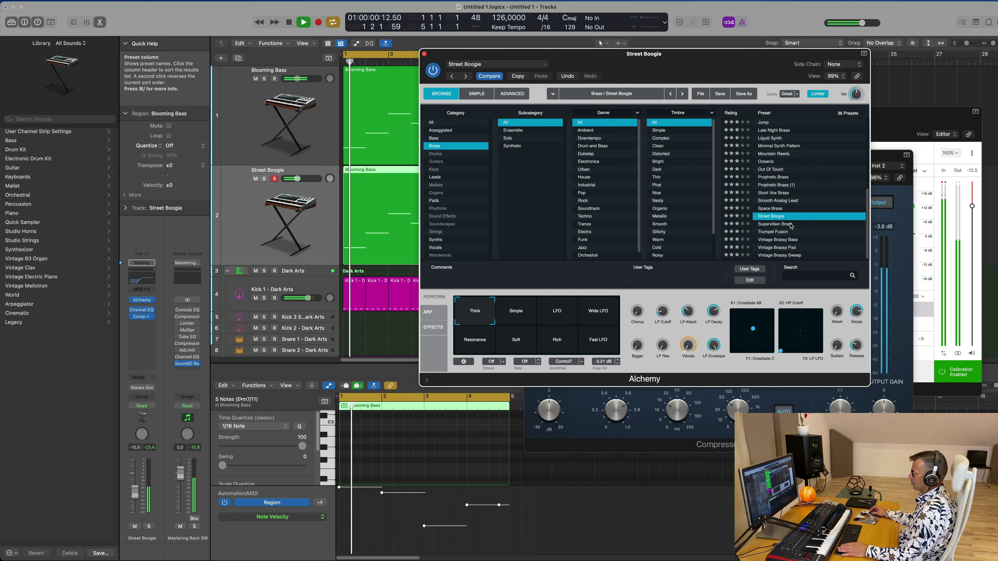
left_click(775, 232)
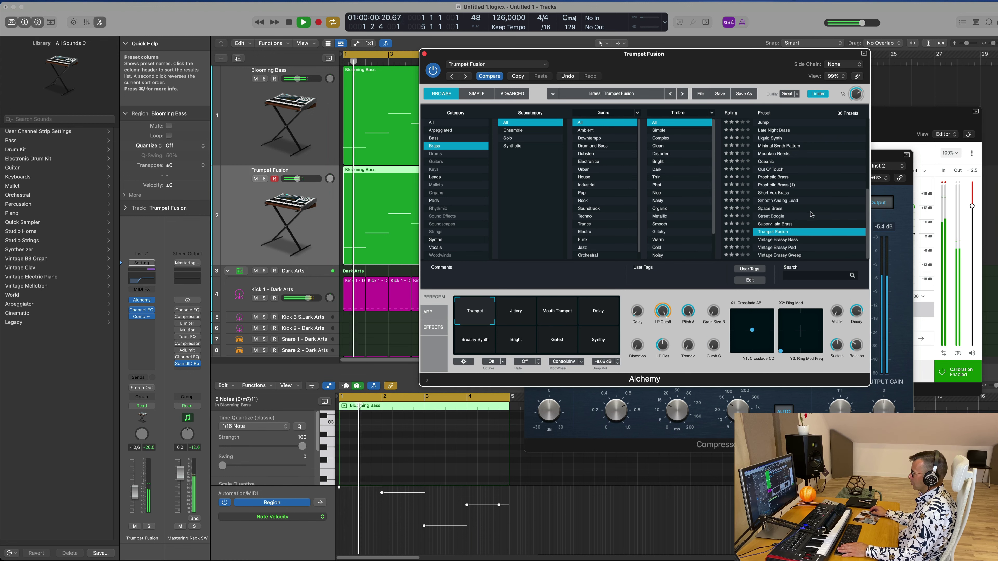
left_click(787, 241)
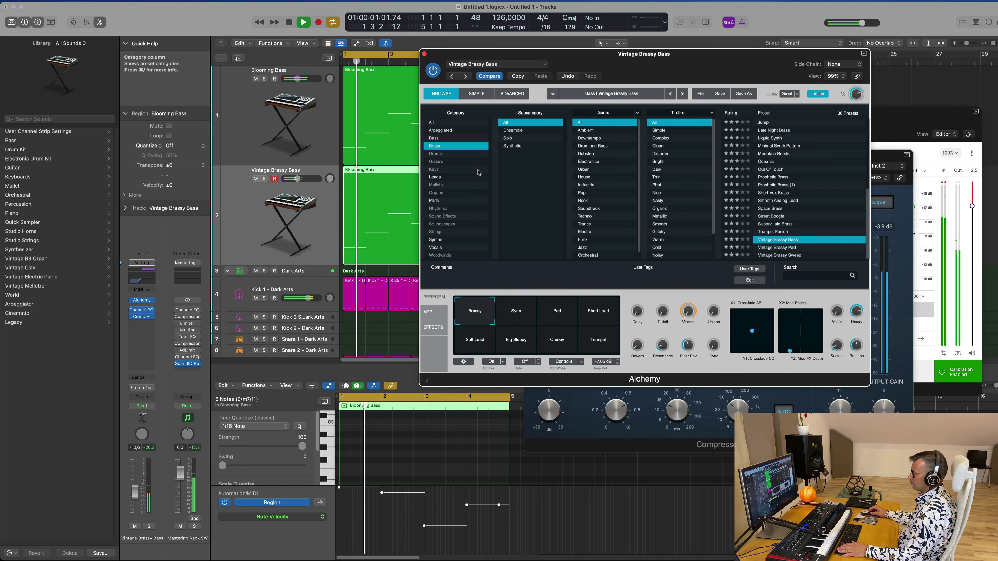
Audition Vintage Brassy Bass's Pad, Short Lead, Soft Lead, Big Sloppy, Creepy and Trumpet snapshots, and load the Vintage Brassy Pad preset.
left_click(566, 320)
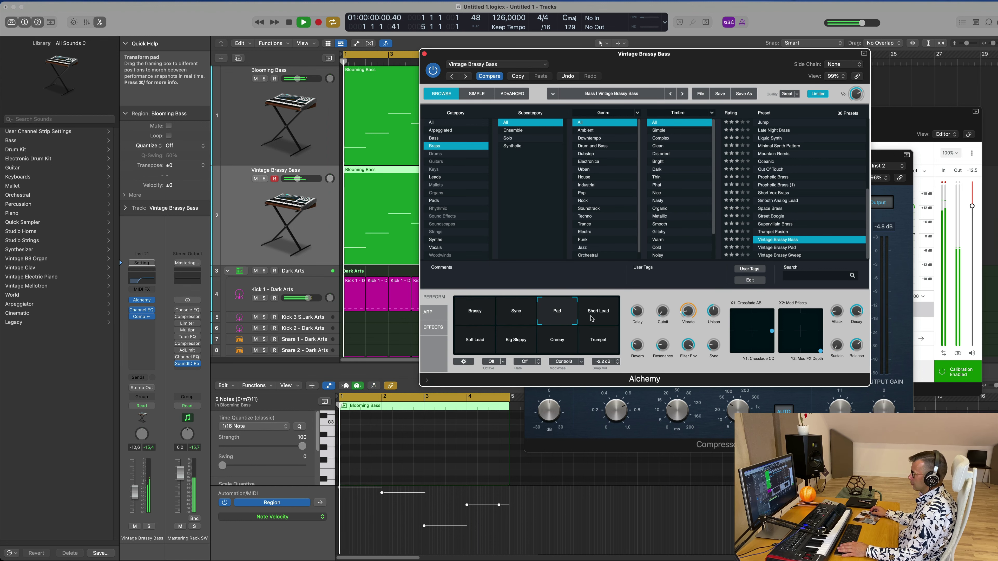
left_click(591, 324)
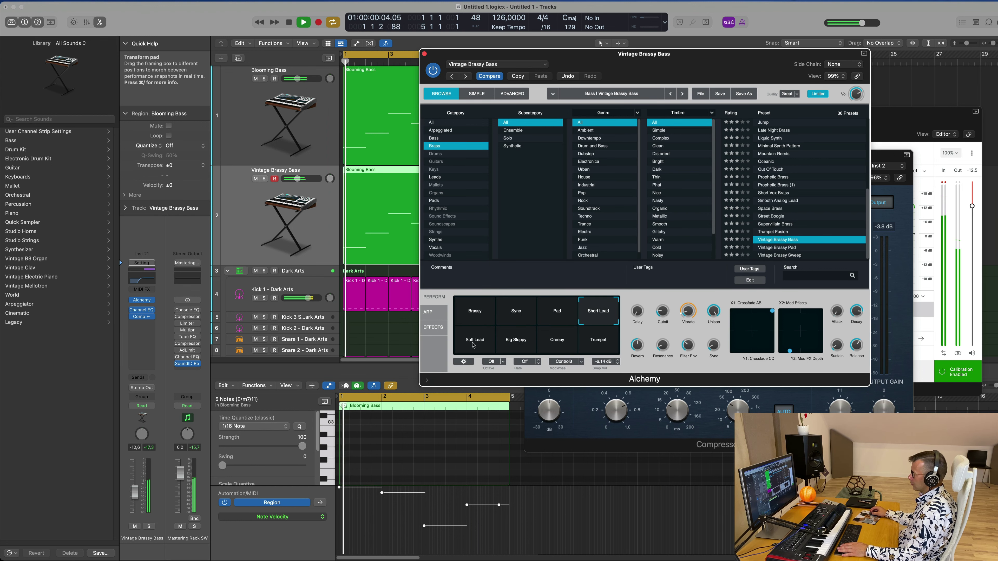
left_click(474, 346)
left_click(507, 348)
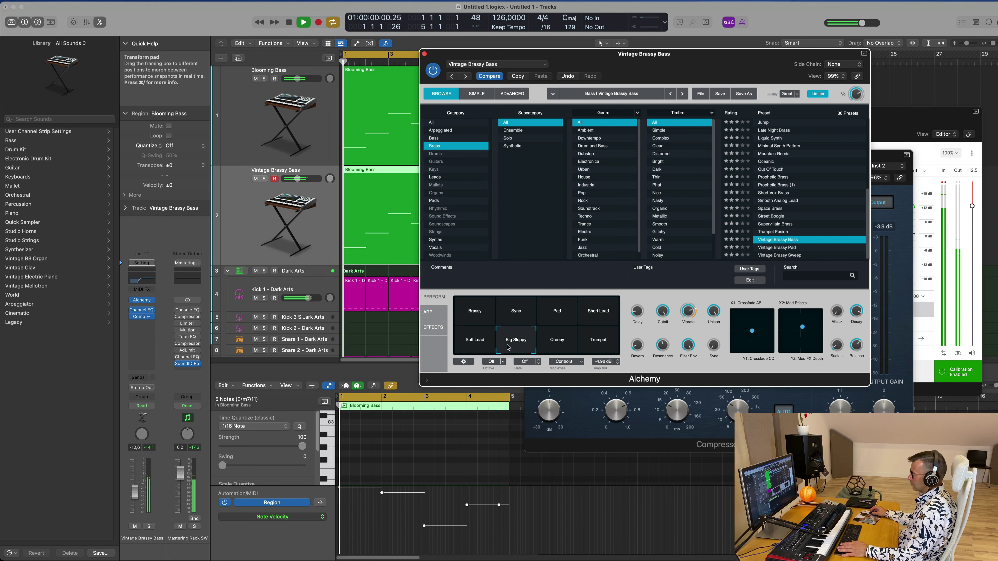
left_click(557, 346)
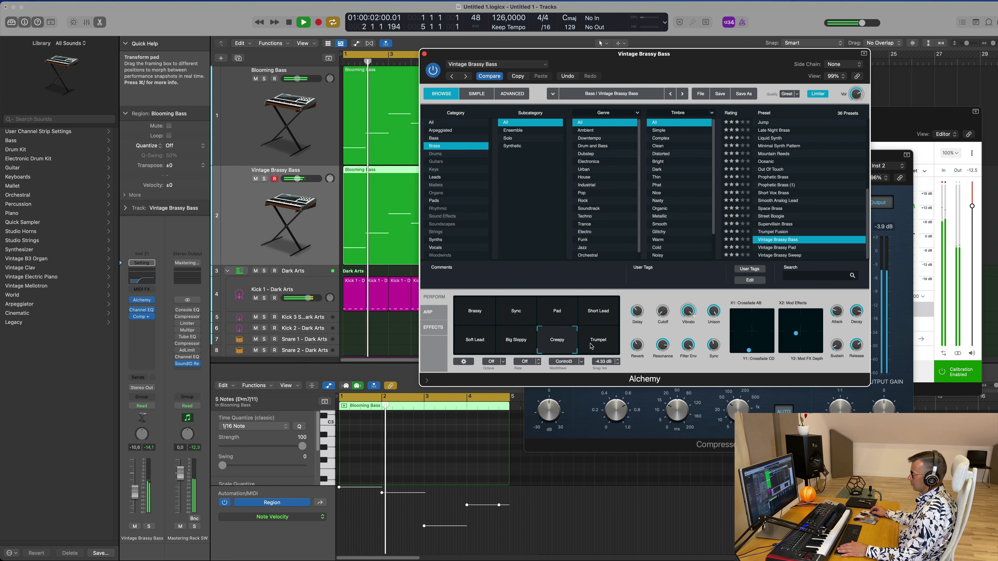
left_click(594, 346)
key("space")
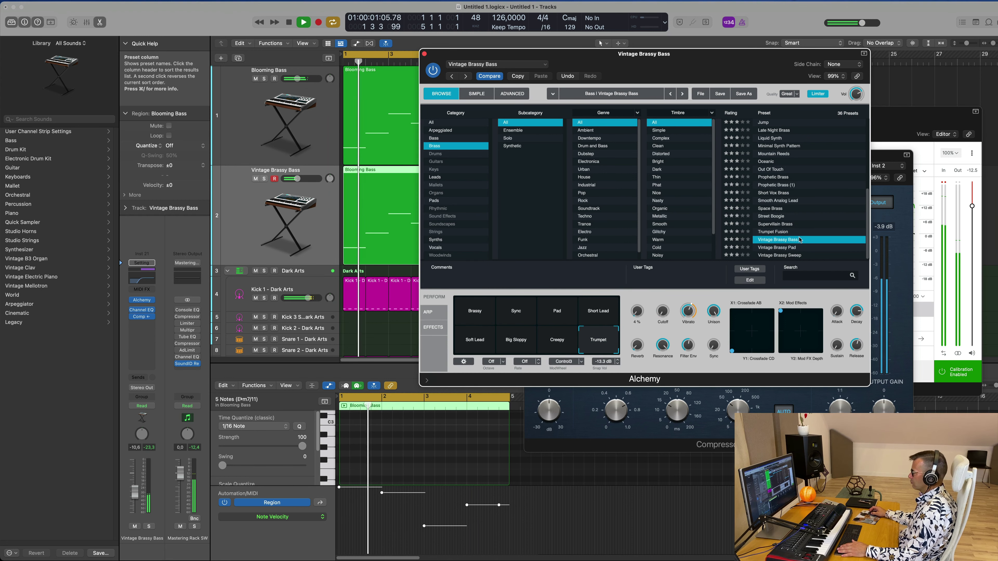
left_click(789, 248)
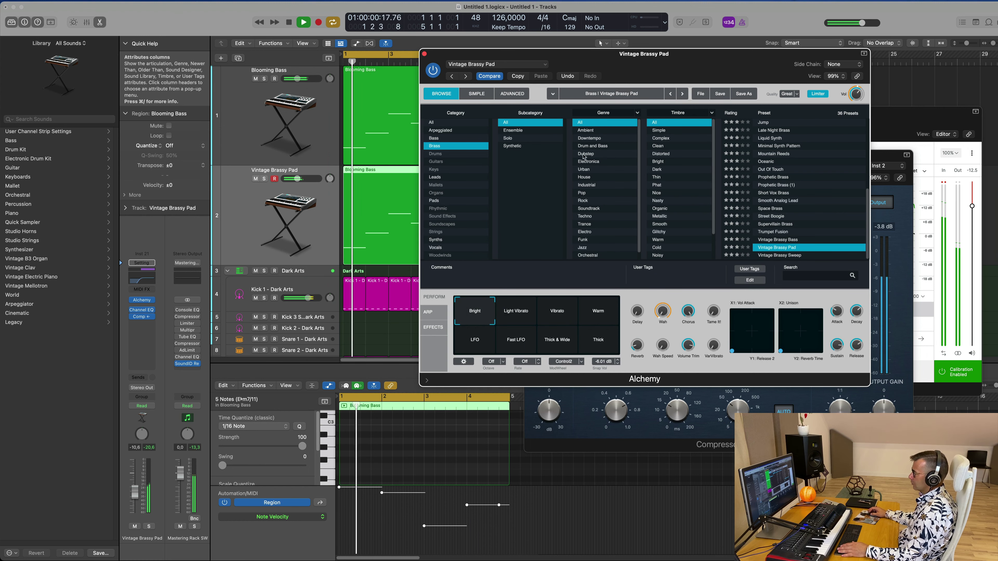
Audition the Pads presets Vintage String 1, Vowel Phasing, Vox Pad Layers, Warm Glistening and Waveform Reunion on the duplicate track.
left_click(451, 201)
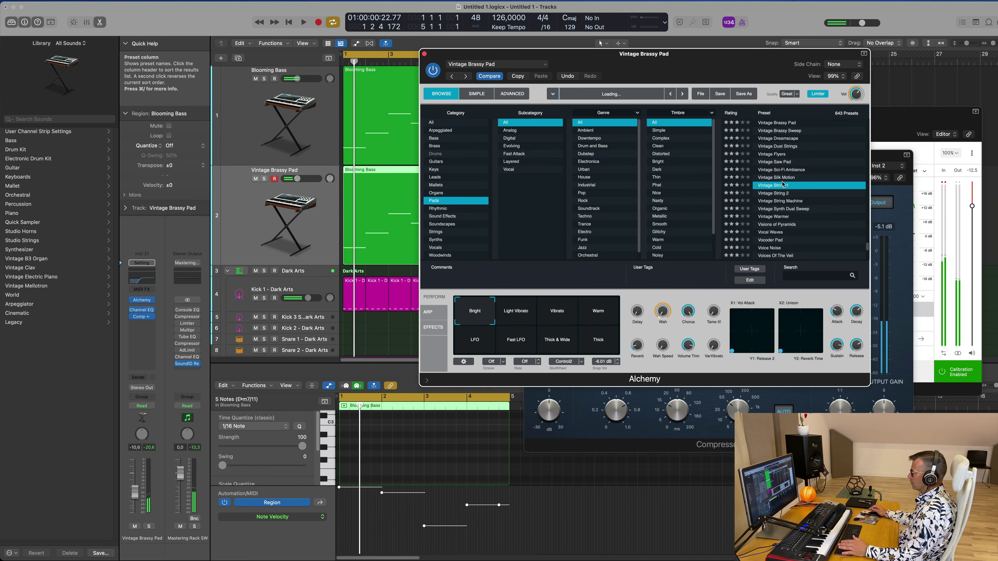
scroll(810, 186, "down", 5)
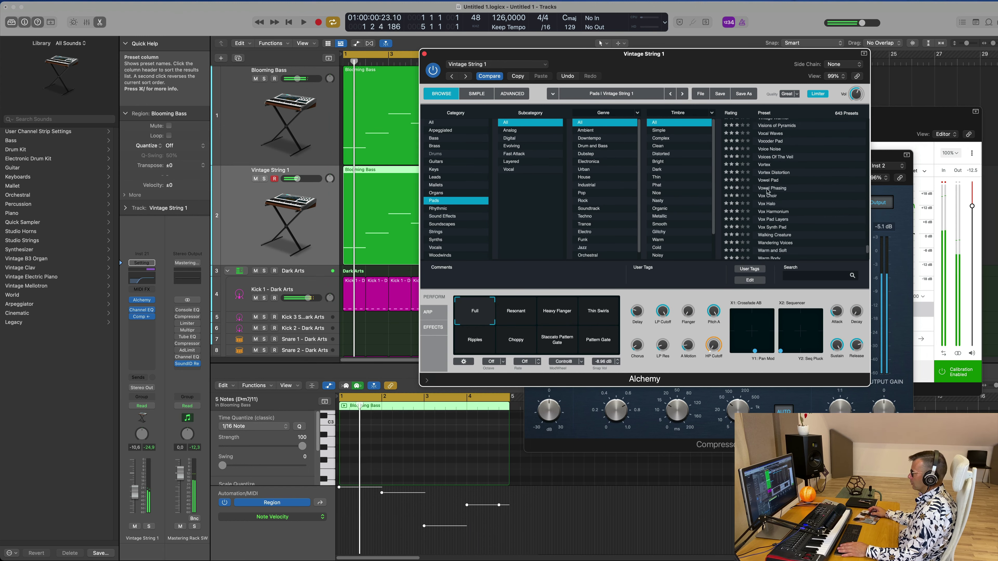
key("space")
scroll(802, 211, "down", 1)
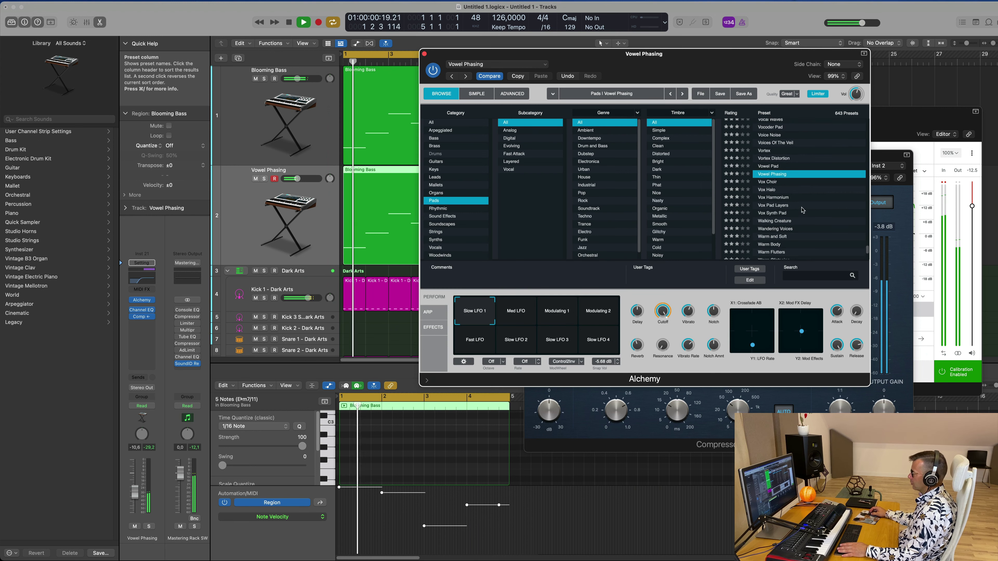
left_click(770, 205)
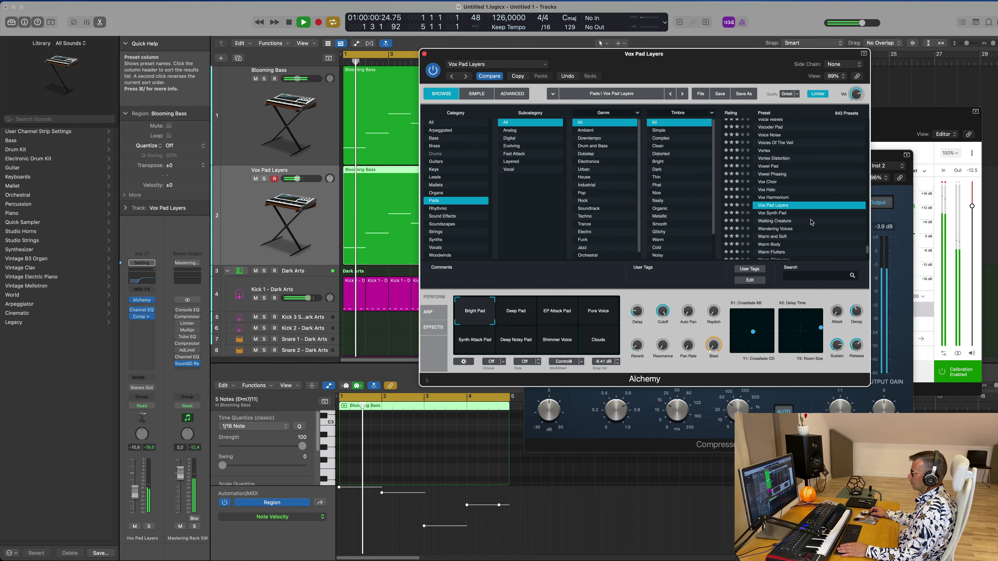
scroll(790, 220, "down", 2)
left_click(760, 219)
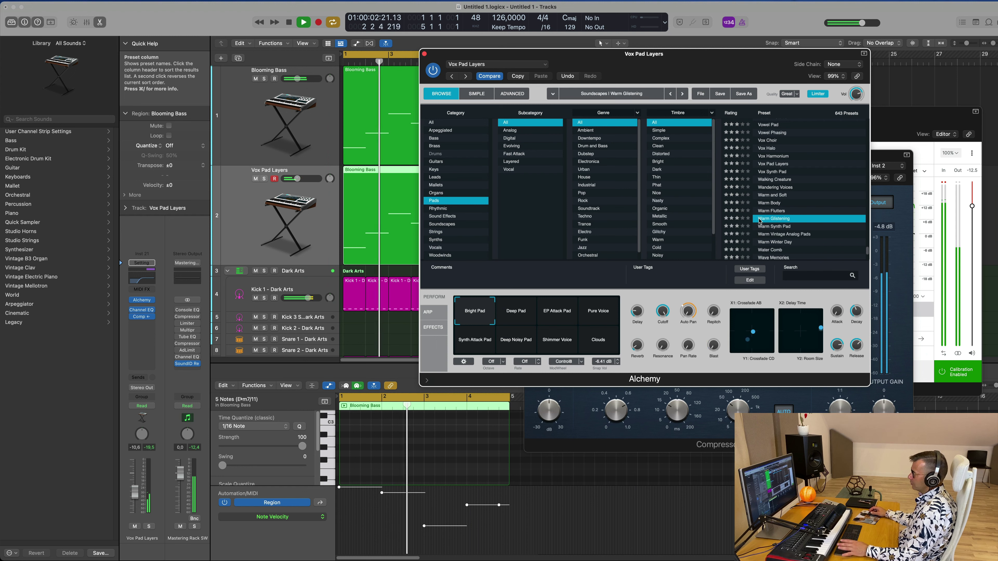
scroll(800, 208, "down", 3)
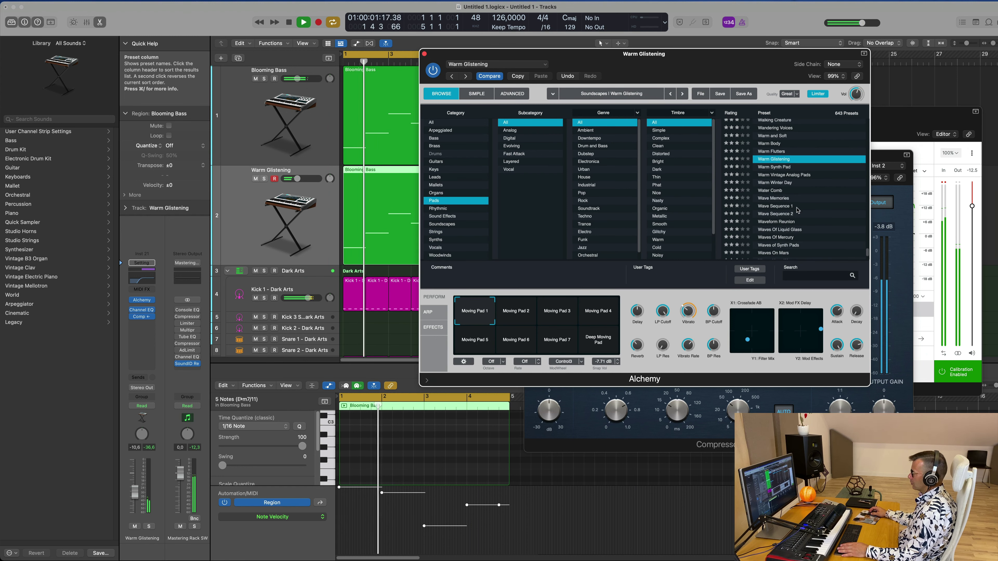
left_click(787, 222)
key("space")
key("space")
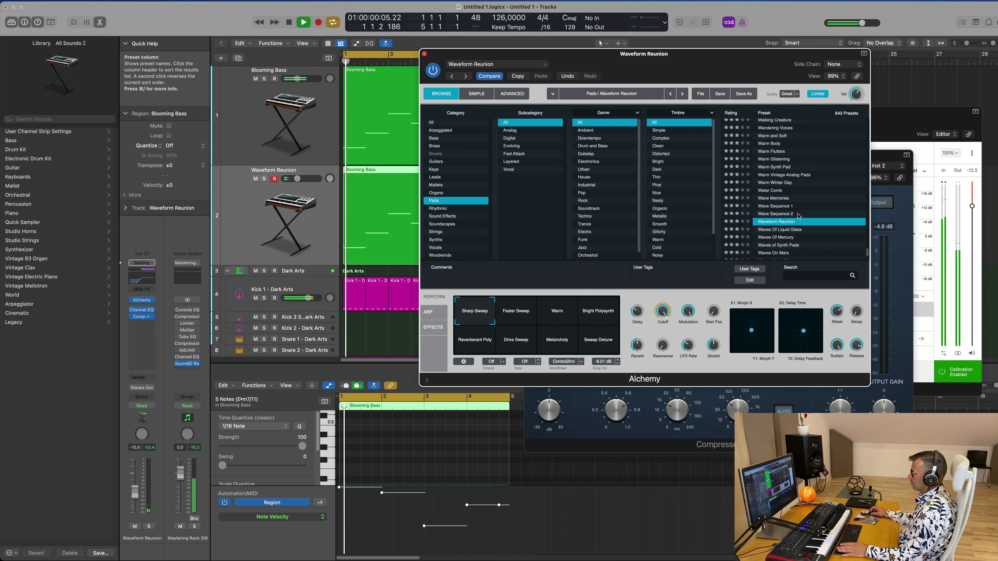
key("space")
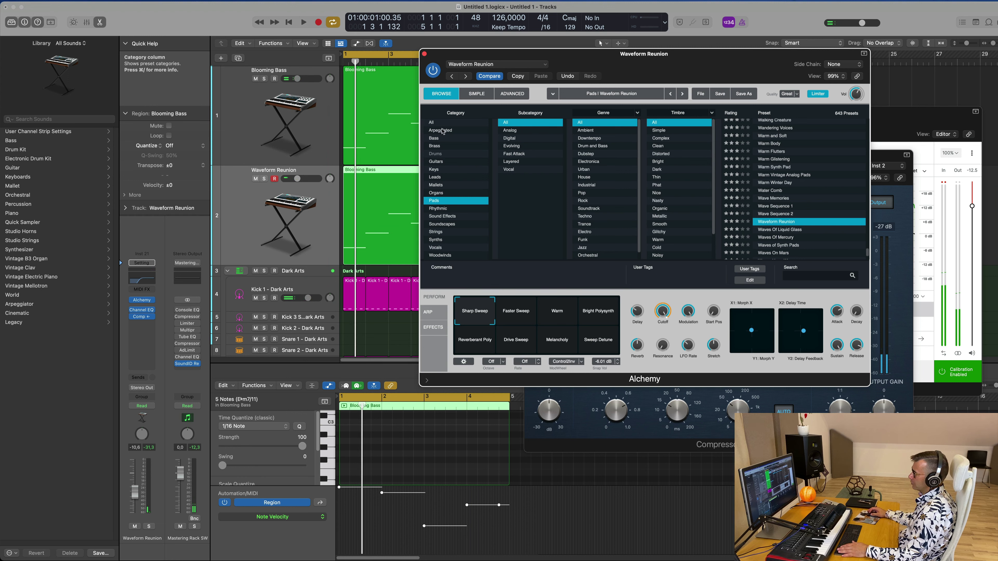
Load the Rhythmic preset Am I Funky on the duplicate track, start playback and move Alchemy clear of the four-bar regions.
left_click(451, 209)
left_click(771, 169)
key("space")
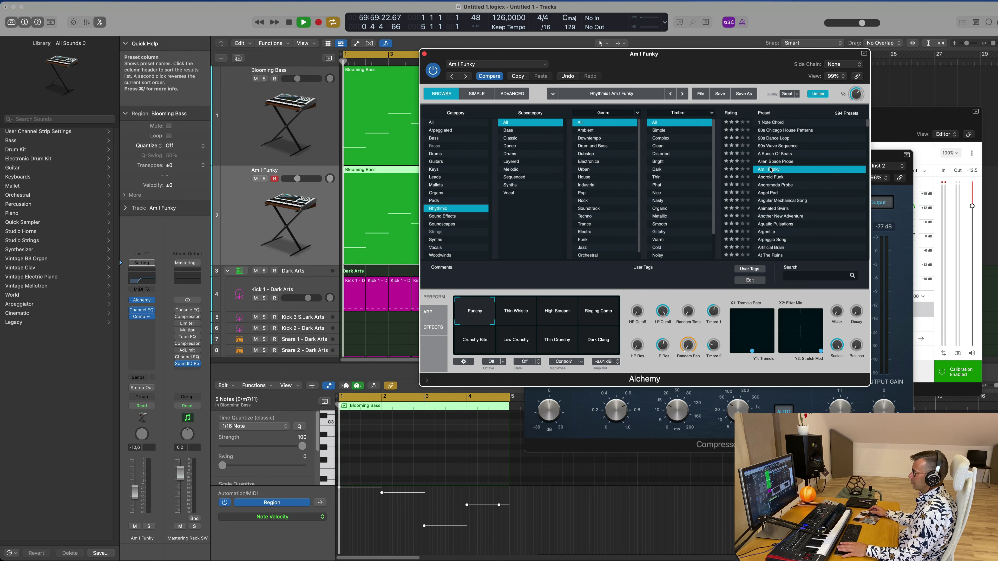
left_click_drag(776, 66, 800, 92)
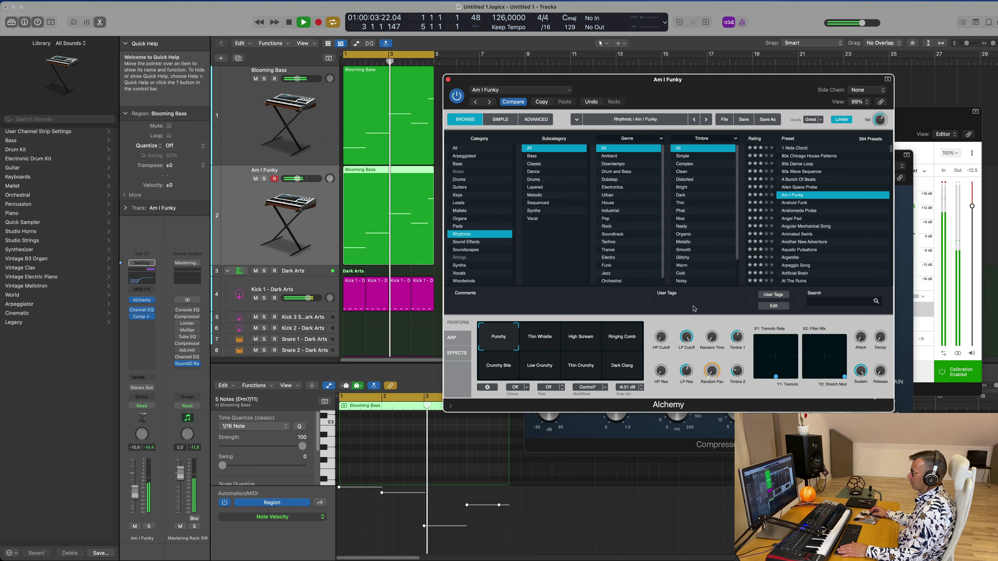
Switch Am I Funky to its Thin Whistle snapshot and raise the track's volume to -5.4 dB during playback.
left_click(541, 337)
key("space")
key("space")
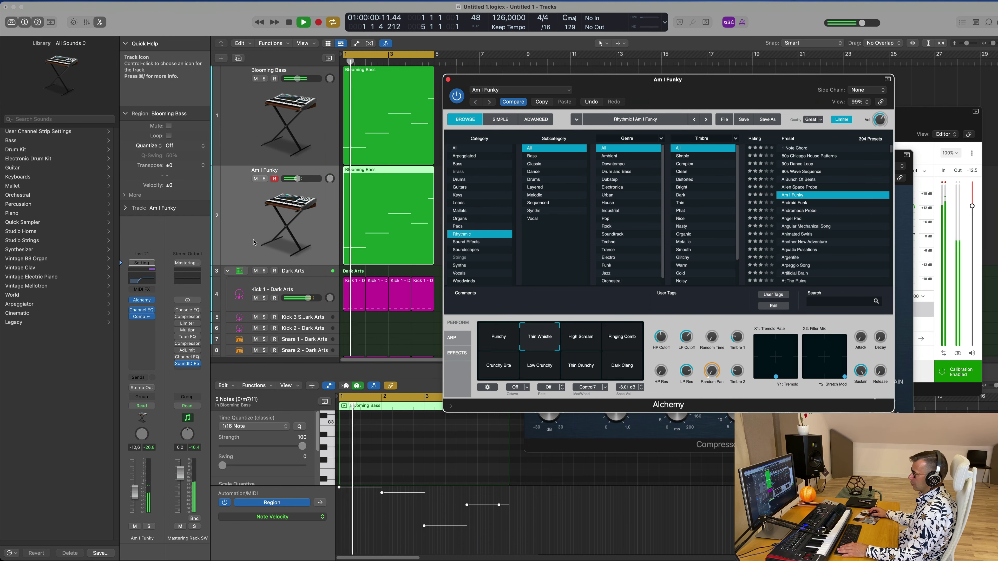
left_click(297, 170)
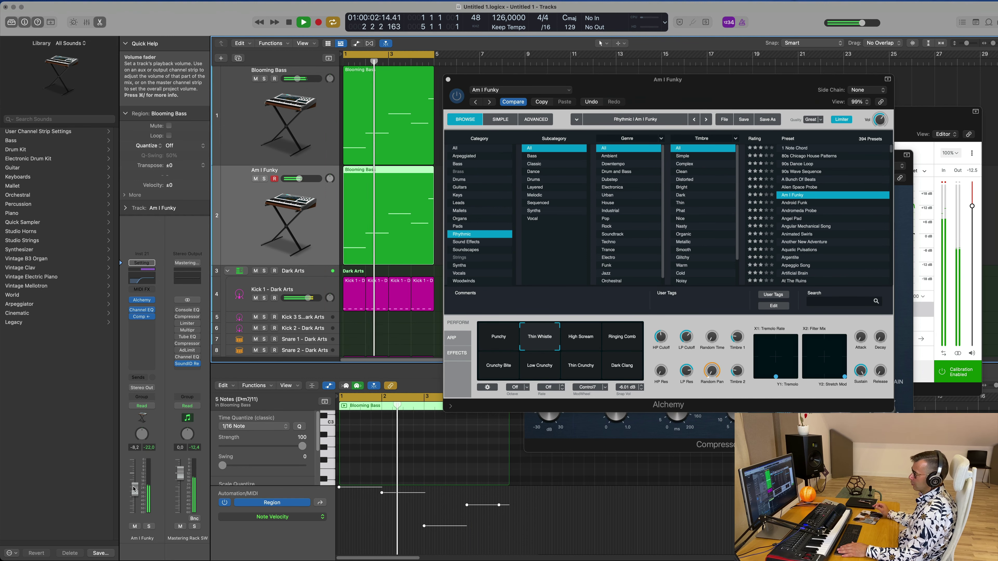
left_click_drag(133, 489, 134, 486)
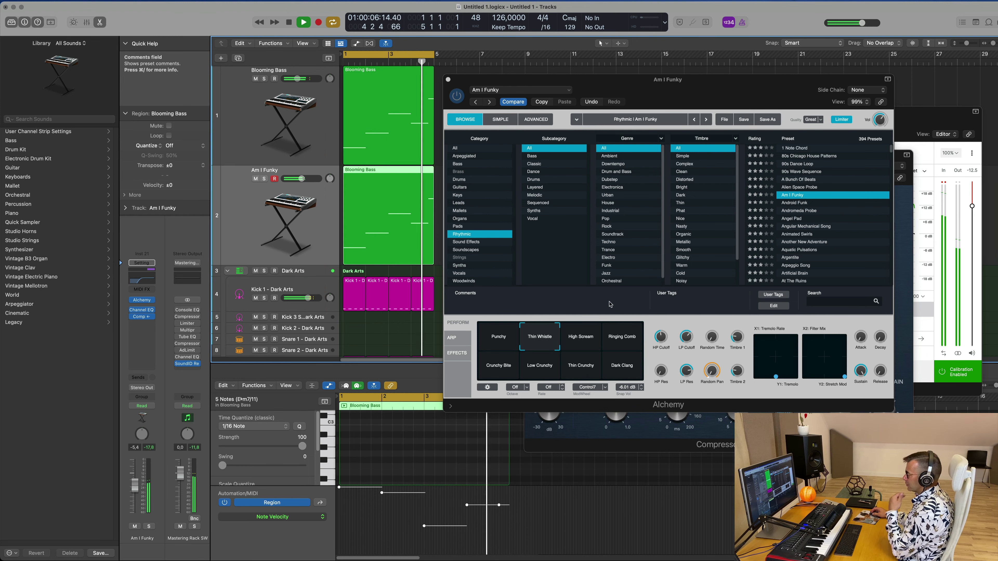
Compare Am I Funky's Ringing Comb and Crunchy Bite snapshots, and return to Thin Whistle.
left_click(601, 342)
left_click(605, 343)
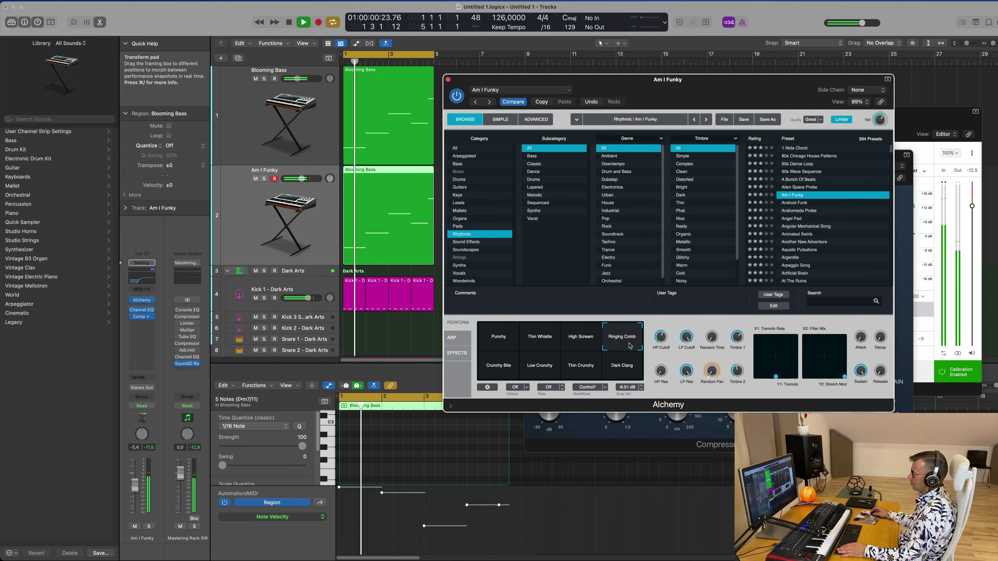
left_click(516, 371)
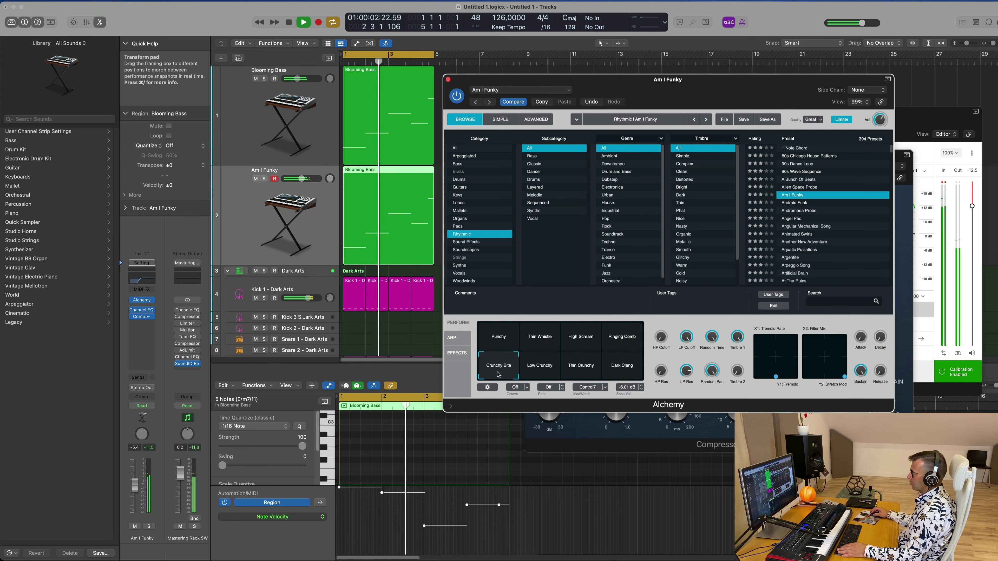
left_click(534, 349)
key("space")
key("space")
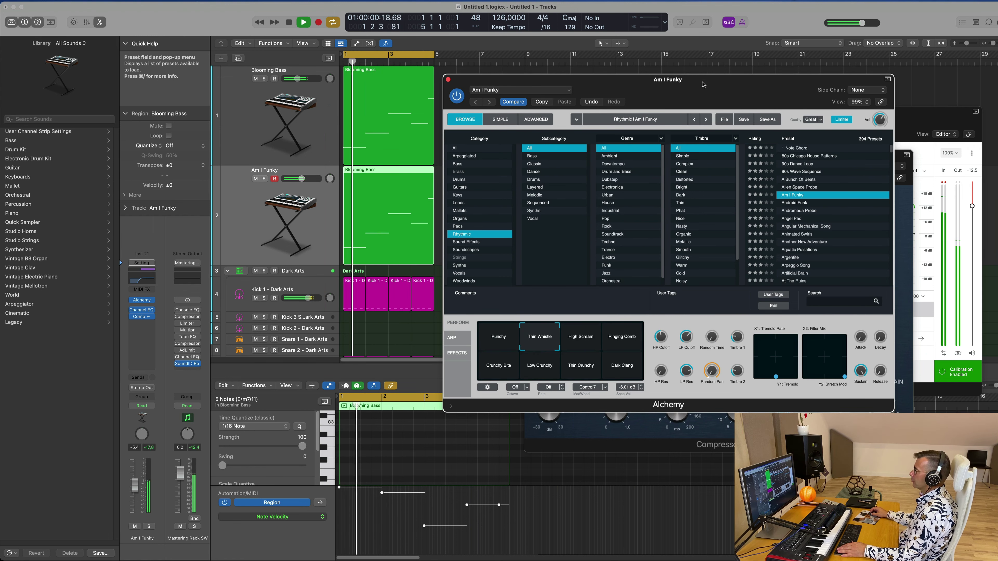
Close the Alchemy window and duplicate the Am I Funky track as an empty third instrument track.
left_click_drag(507, 88, 420, 103)
left_click(360, 95)
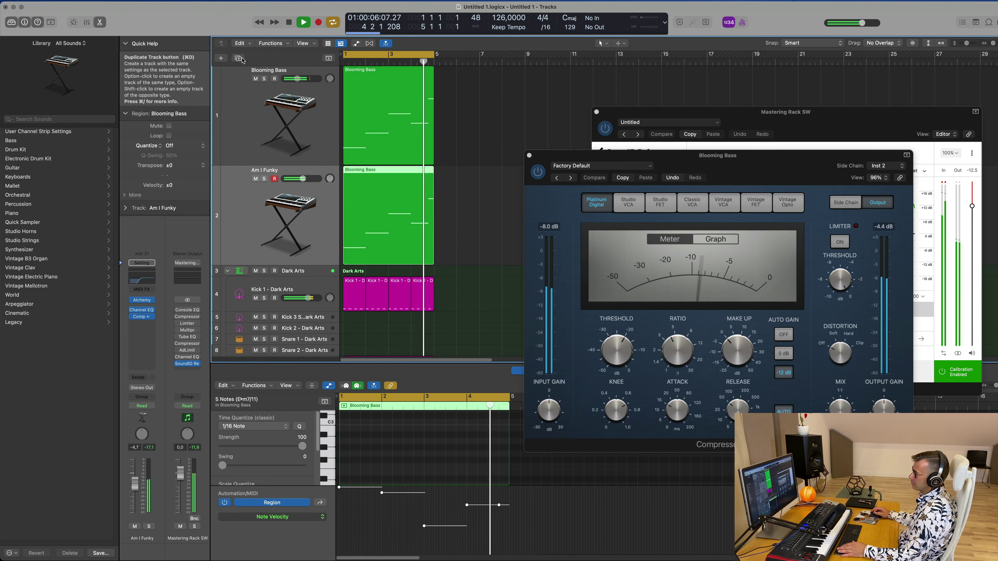
key("super+d")
key("space")
key("space")
key("space")
key("space")
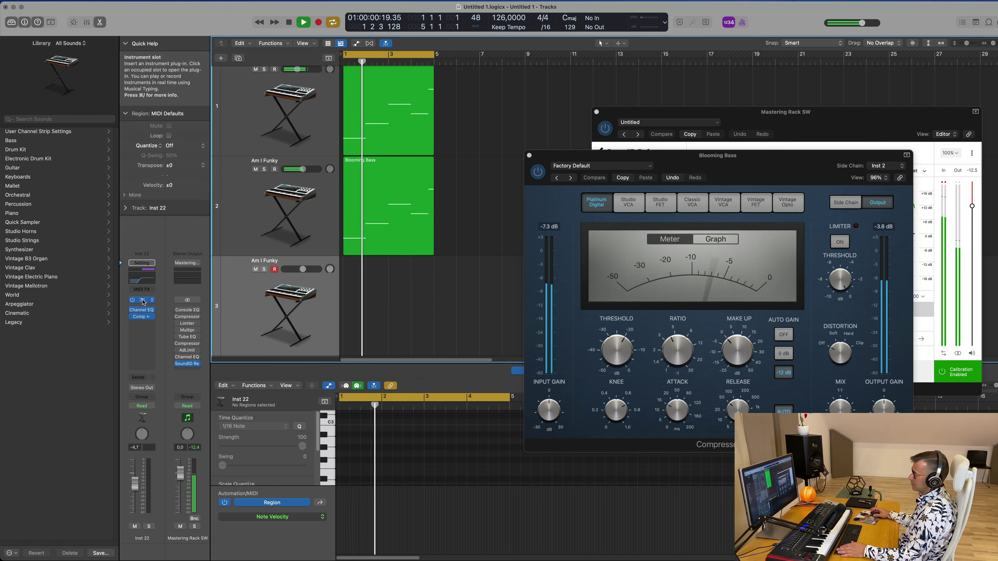
Open the third track's Alchemy, load the Keys preset Afterthought (1) and move the window clear of the track headers.
left_click(142, 301)
left_click_drag(573, 116, 551, 114)
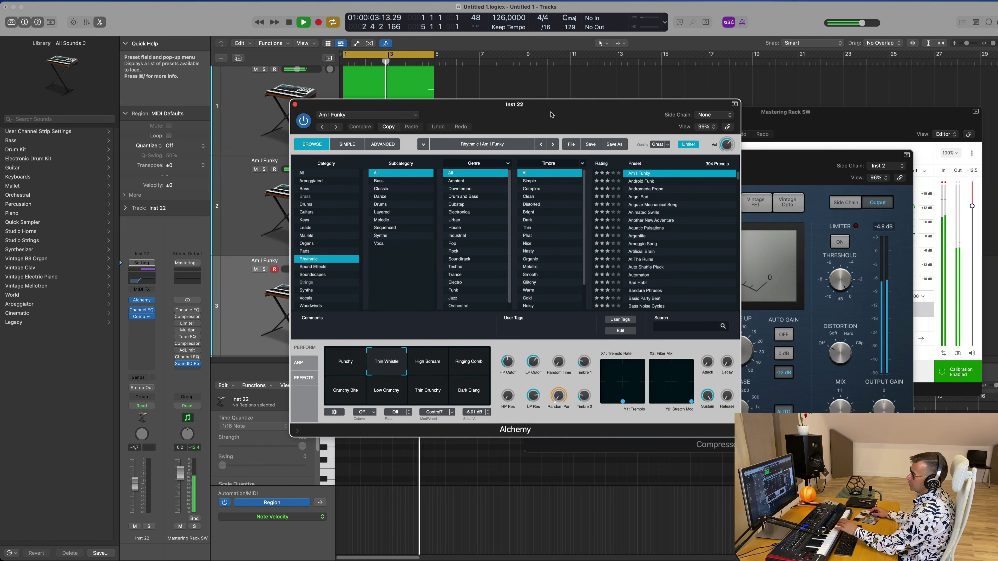
left_click(305, 220)
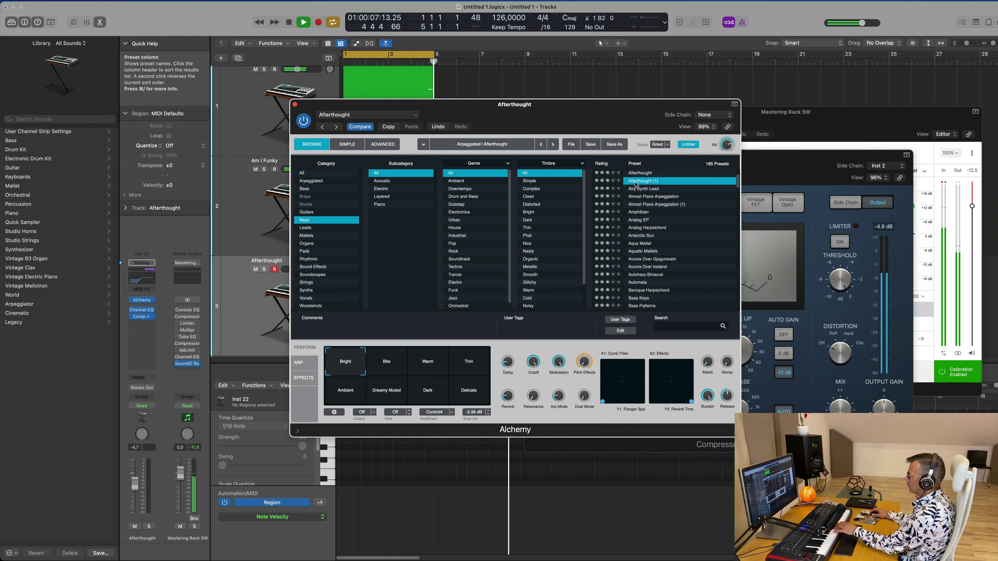
left_click_drag(574, 117, 644, 122)
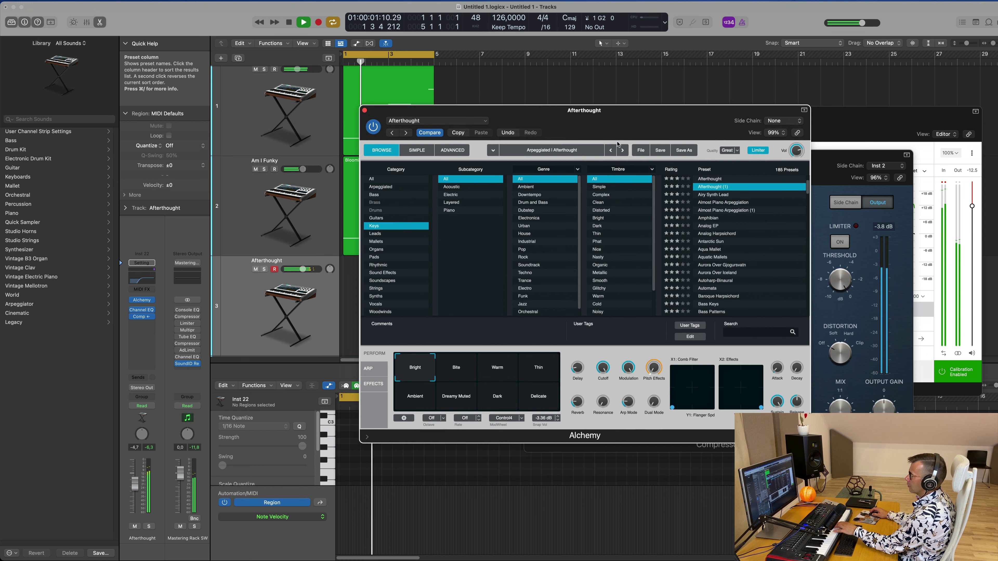
Lower the third track's volume to -12.6 dB and audition the Keys presets Amphibian and Analog EP.
left_click(253, 315)
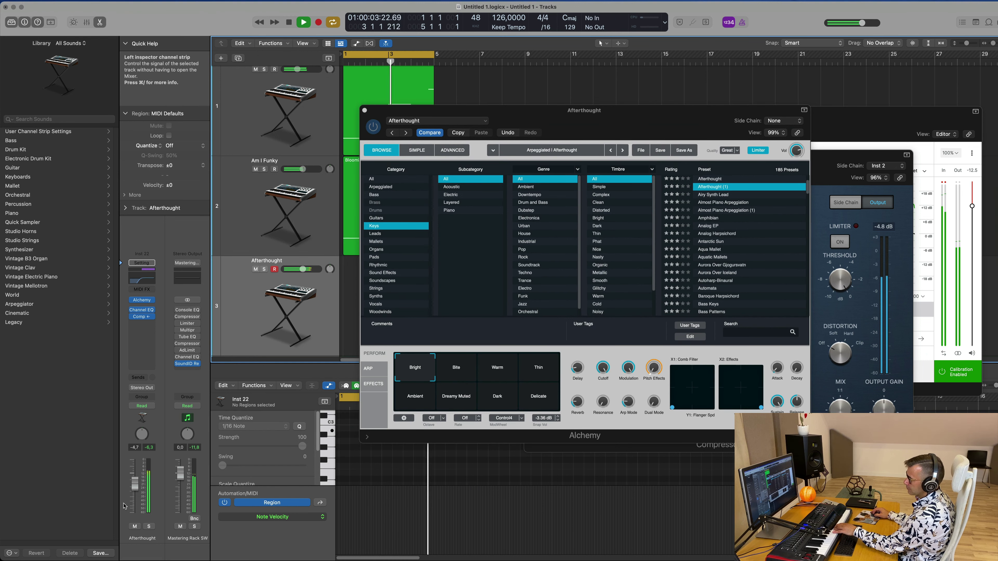
left_click_drag(302, 269, 295, 269)
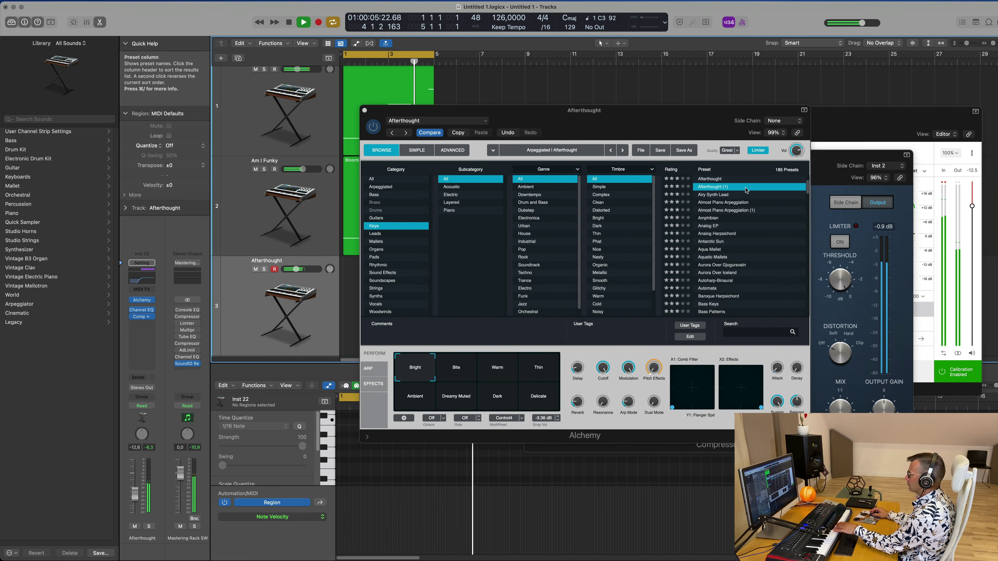
left_click(712, 218)
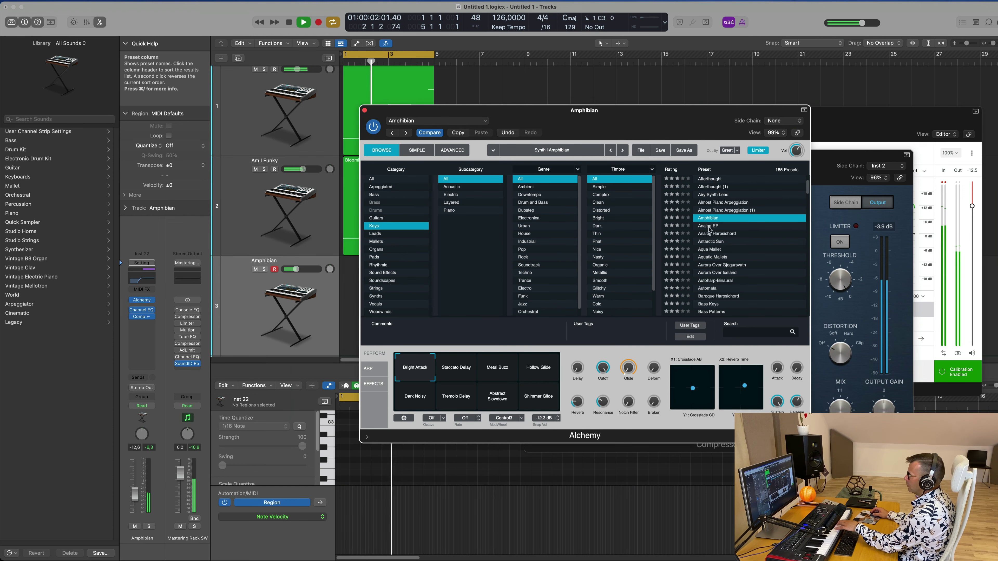
left_click(709, 227)
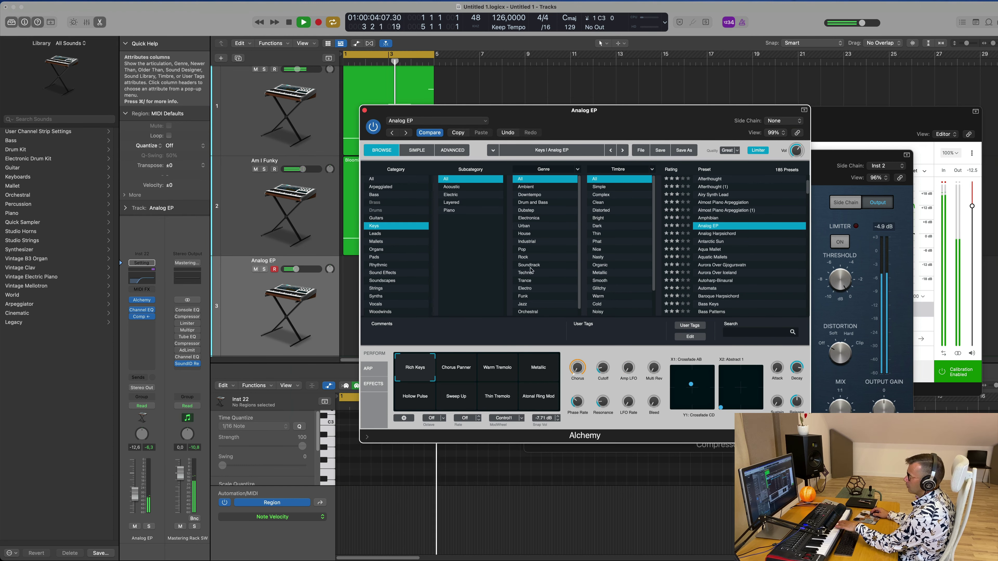
Set the third track's volume to -4.5 dB and audition Aurora Over Gjogursvatn and Aurora Over Iceland.
left_click_drag(136, 489, 135, 480)
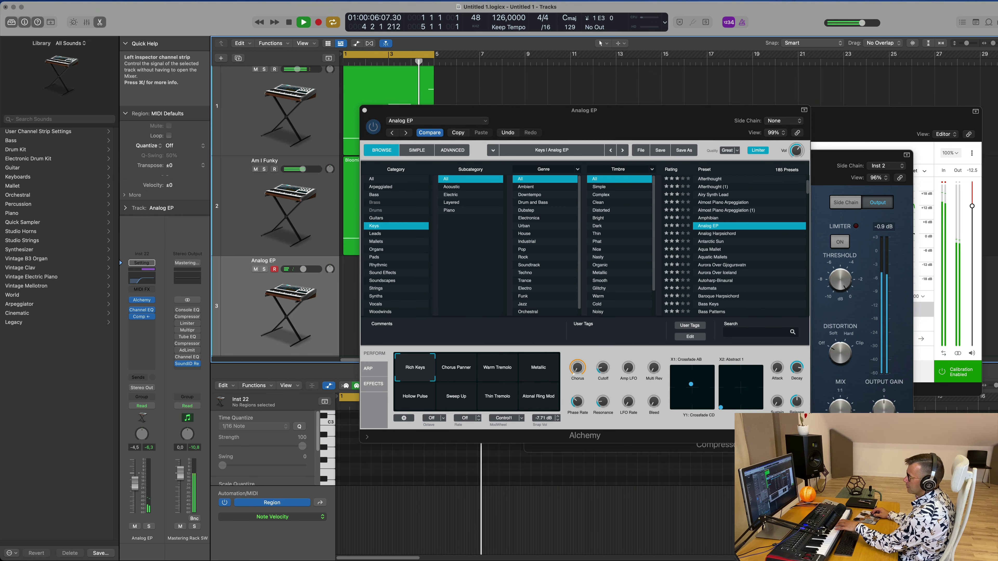
left_click(733, 266)
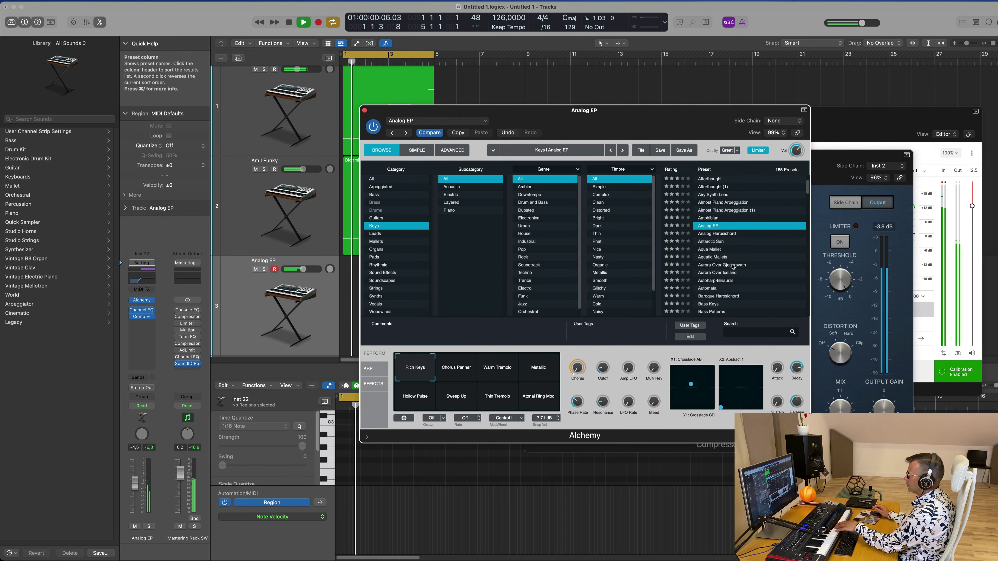
left_click(733, 266)
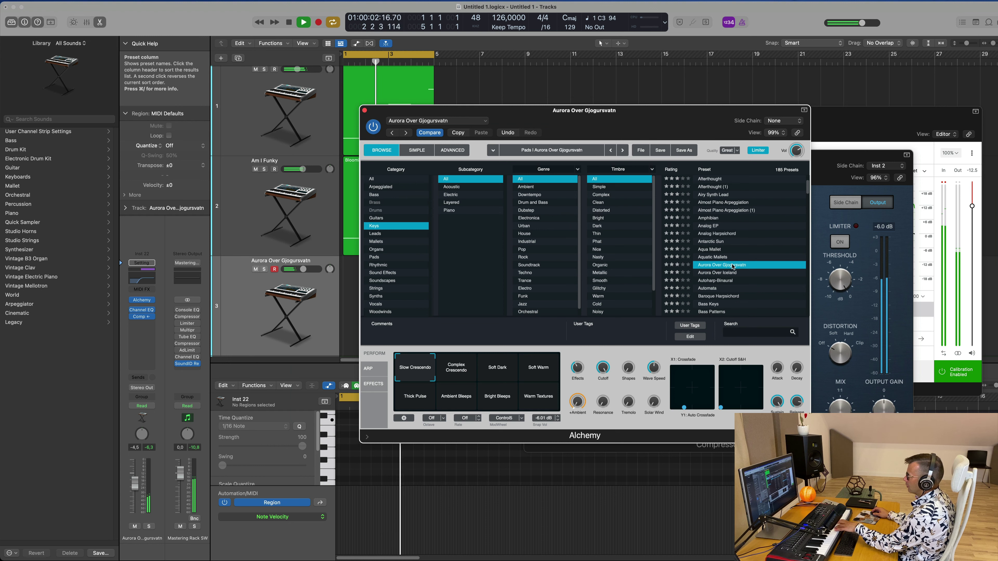
left_click(724, 273)
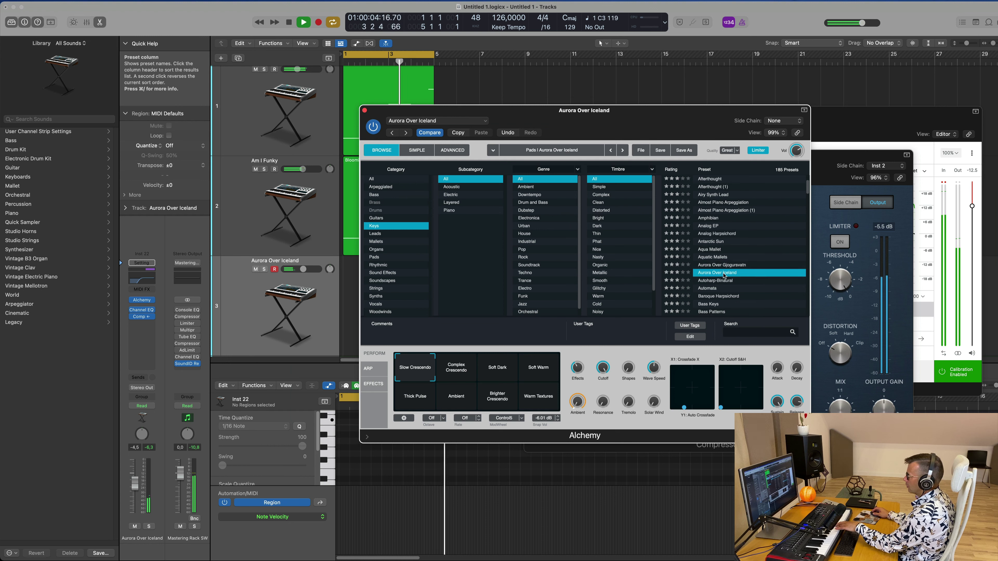
Raise the third track's volume to 2.3 dB and load the Automata preset.
left_click_drag(142, 488, 142, 474)
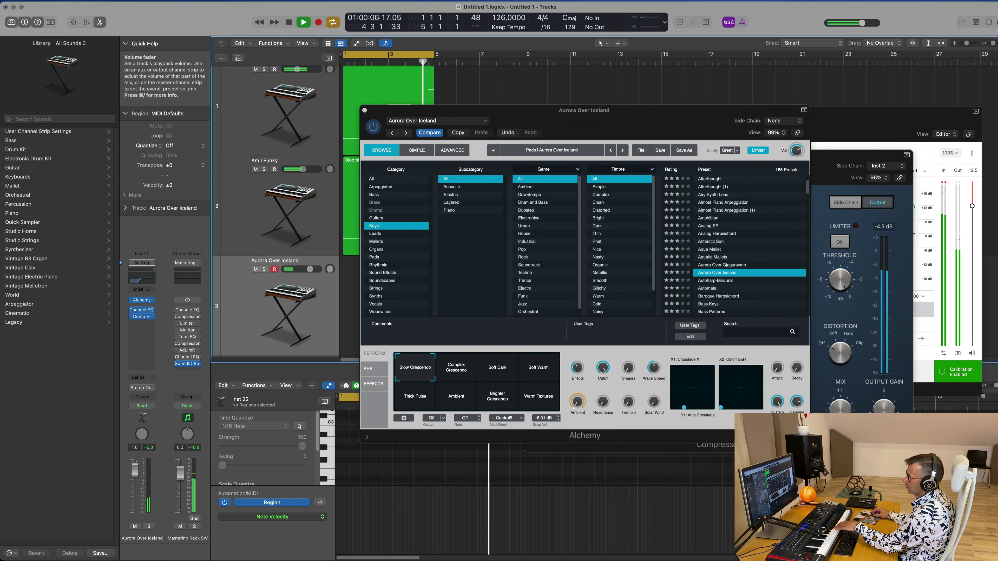
left_click(707, 289)
left_click(706, 289)
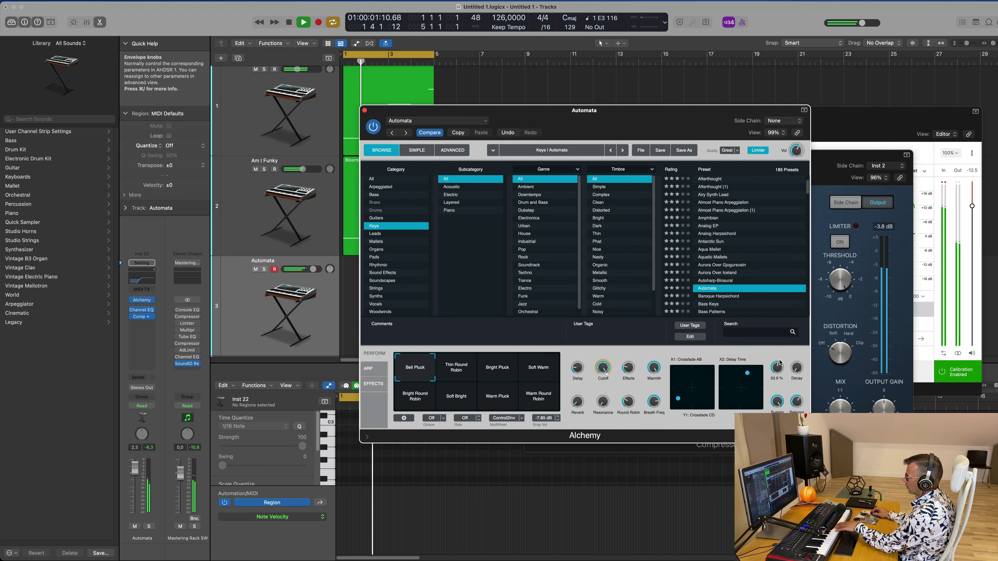
Audition the Keys presets Baroque Harpsichord, Bass Keys and Bell Keys on the third track.
left_click(729, 297)
scroll(762, 267, "down", 1)
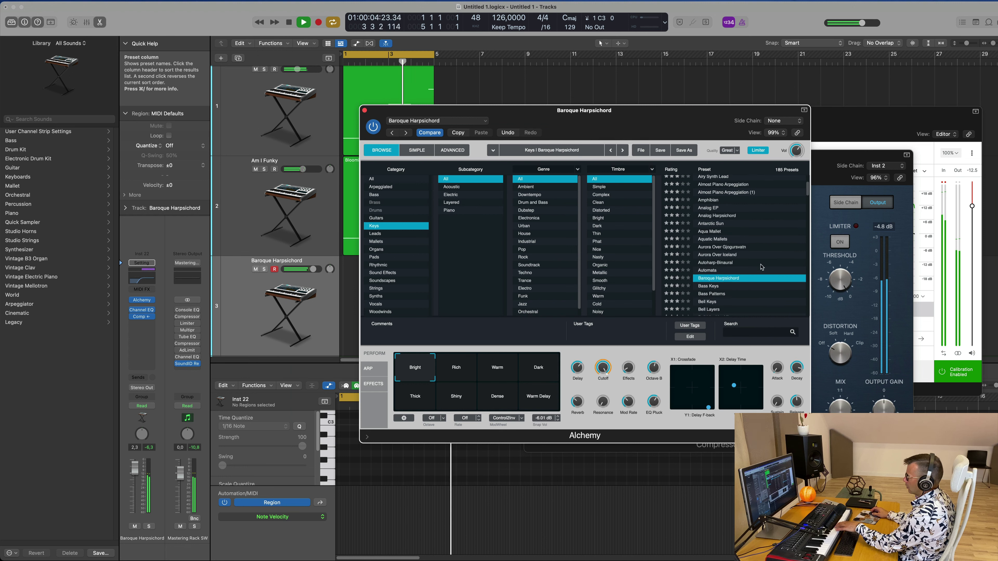
left_click(721, 286)
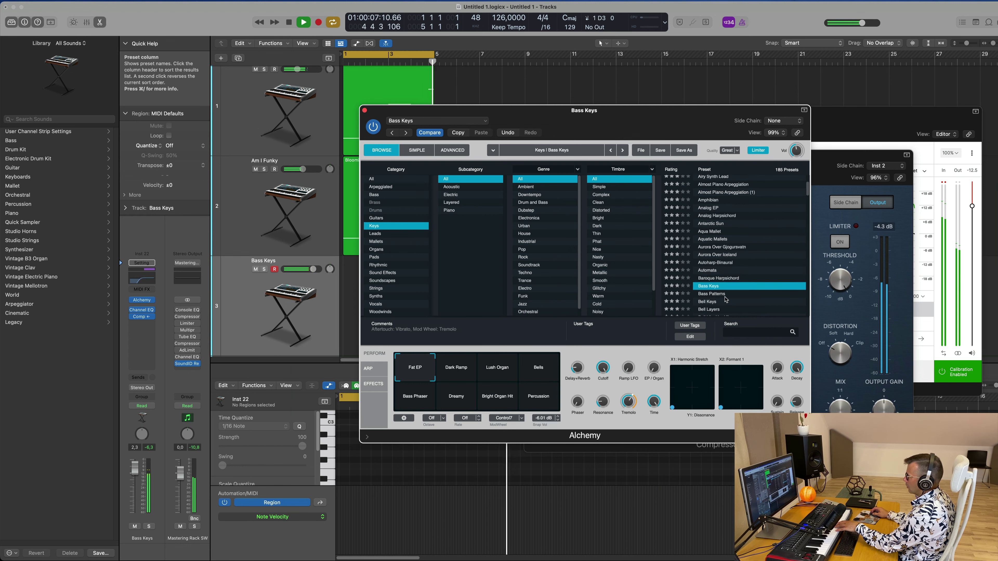
scroll(726, 300, "down", 2)
left_click(704, 276)
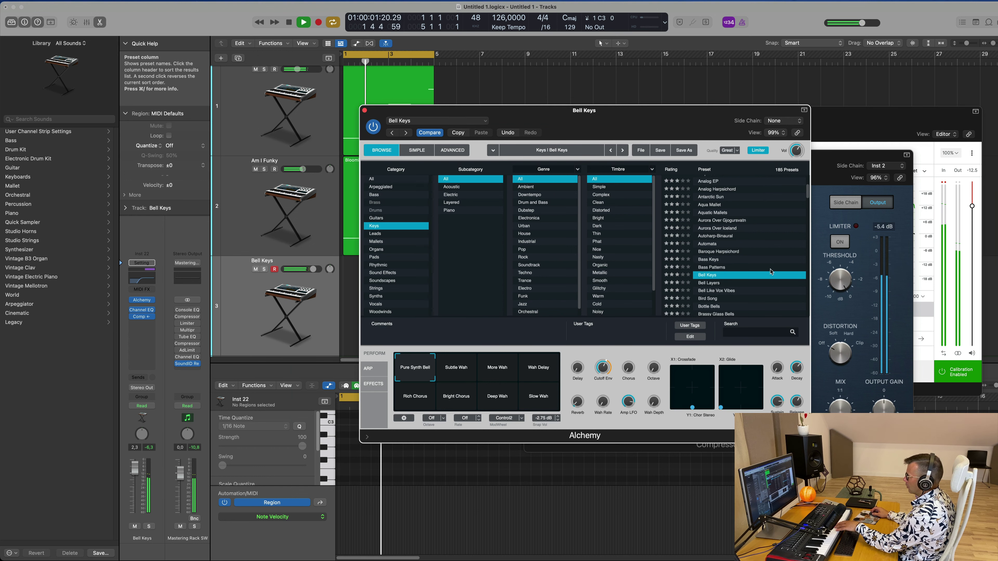
Audition the Keys presets Bird Song, Bottle Bells and Chill Organ on the third track.
scroll(737, 263, "down", 3)
left_click(716, 261)
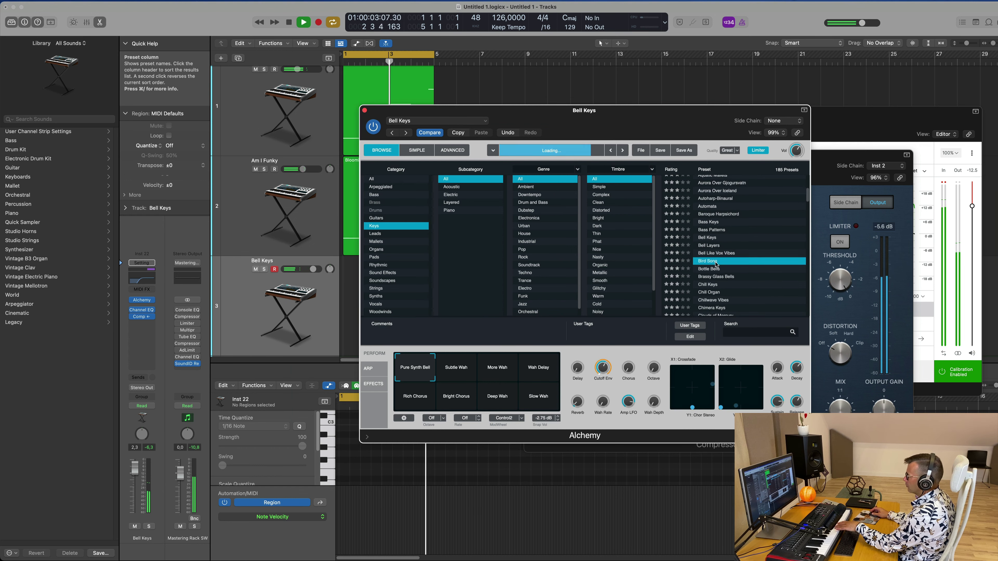
left_click(715, 270)
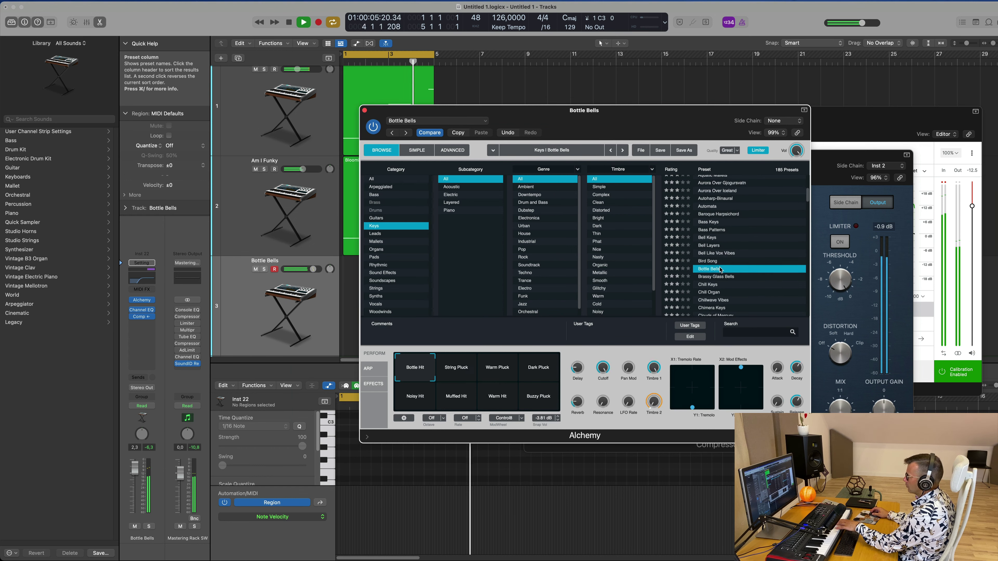
left_click(708, 292)
scroll(746, 269, "down", 4)
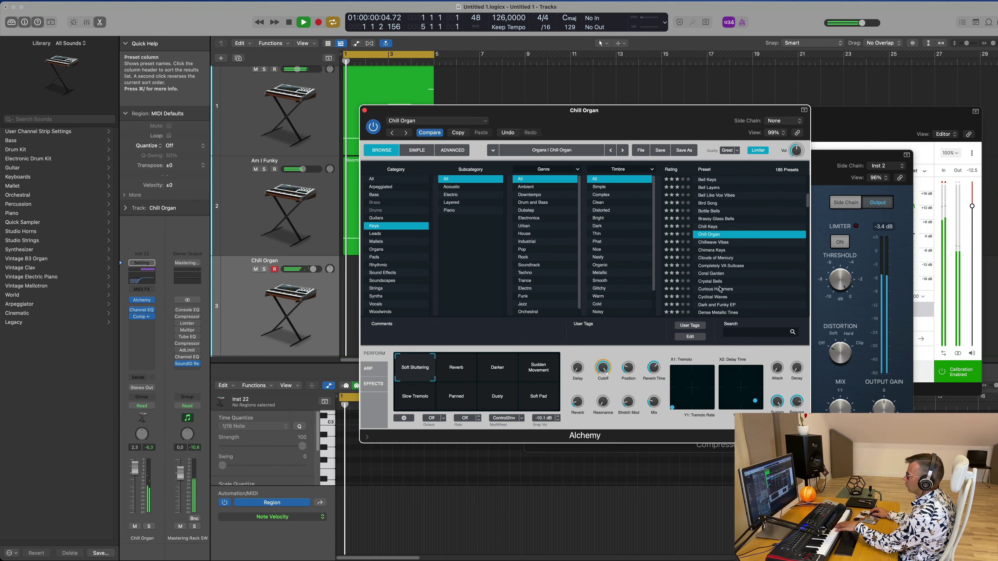
Audition the Keys presets Chimera Keys, Dark and Funky EP and Dense Metallic Tines.
left_click(712, 251)
scroll(720, 277, "down", 2)
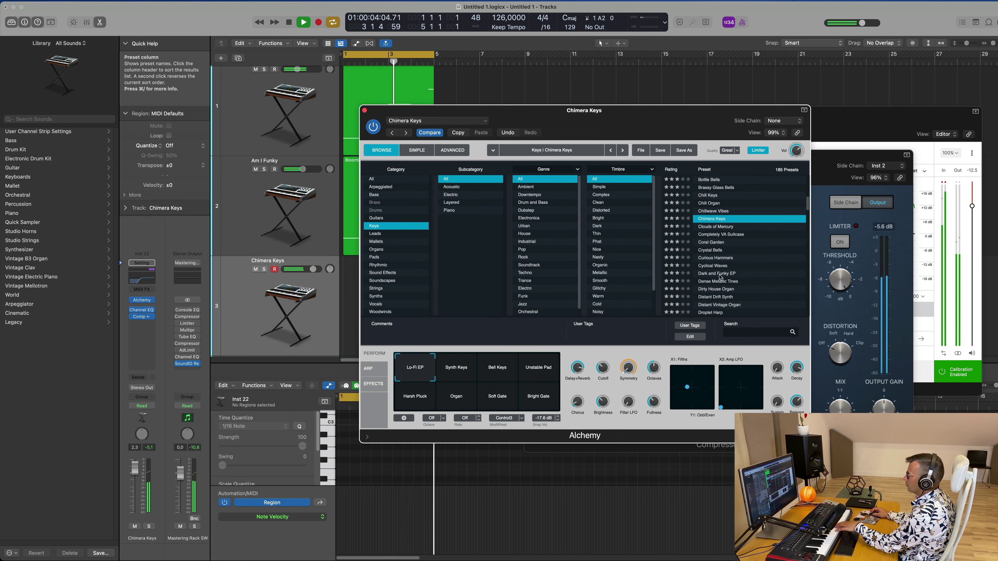
left_click(720, 274)
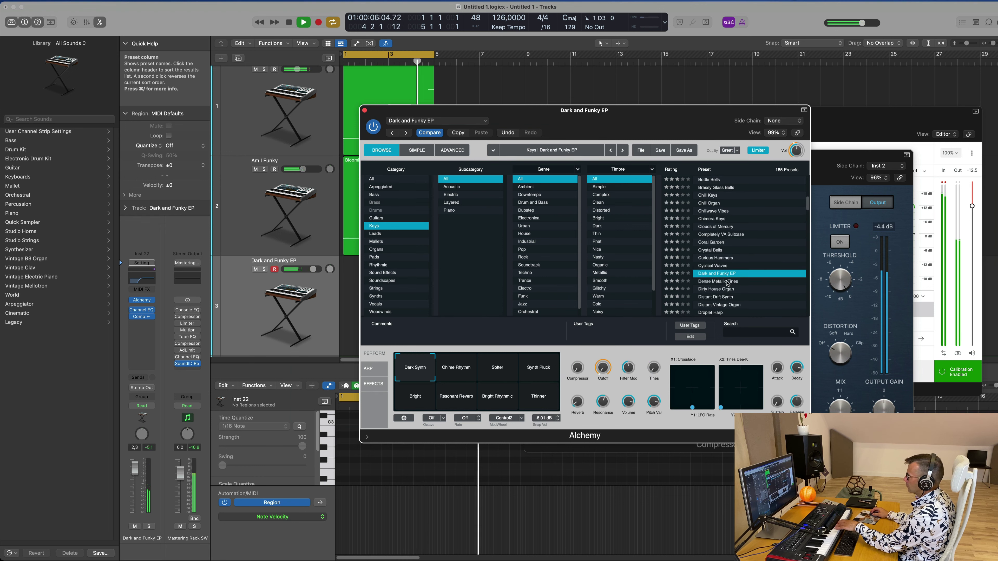
left_click(727, 282)
scroll(742, 276, "down", 1)
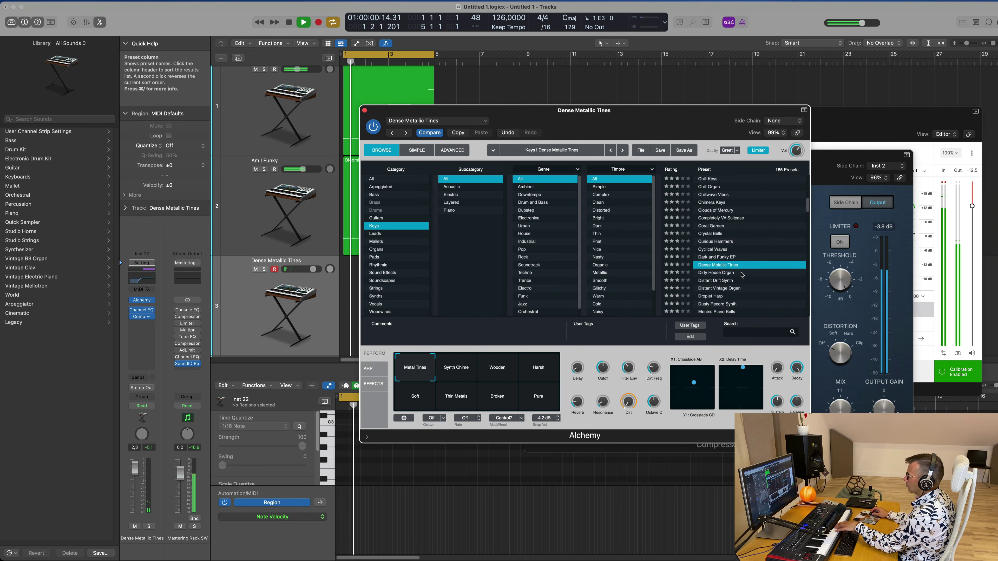
Audition the Keys presets Distant Drift Synth, Droplet Harp and Dusty Record Synth.
left_click(719, 281)
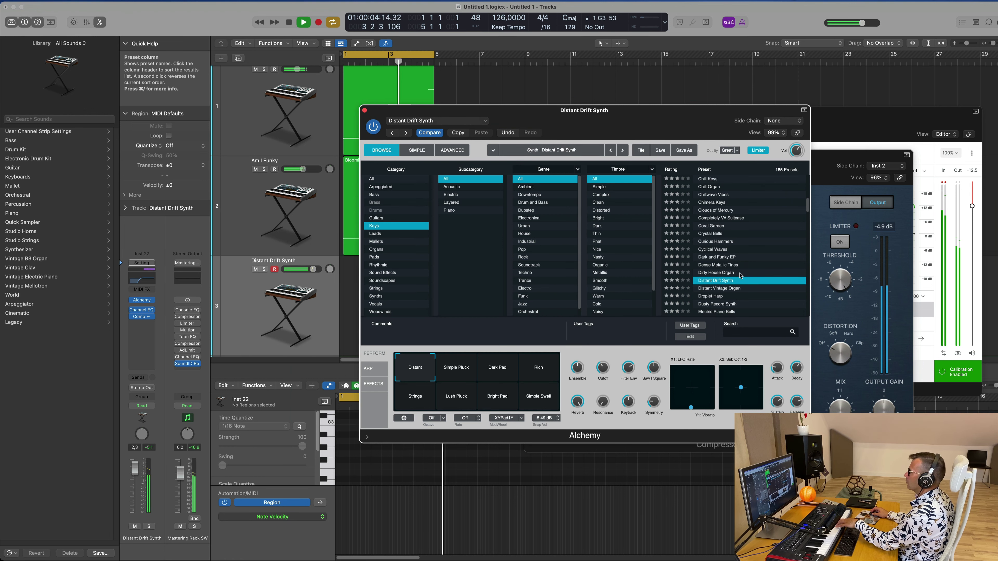
left_click(718, 296)
scroll(738, 279, "down", 3)
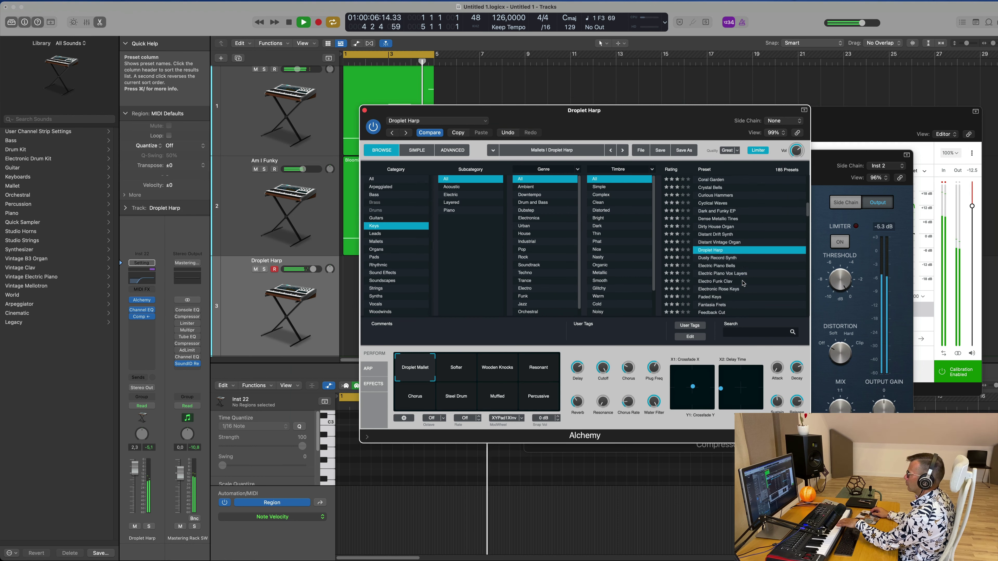
left_click(721, 251)
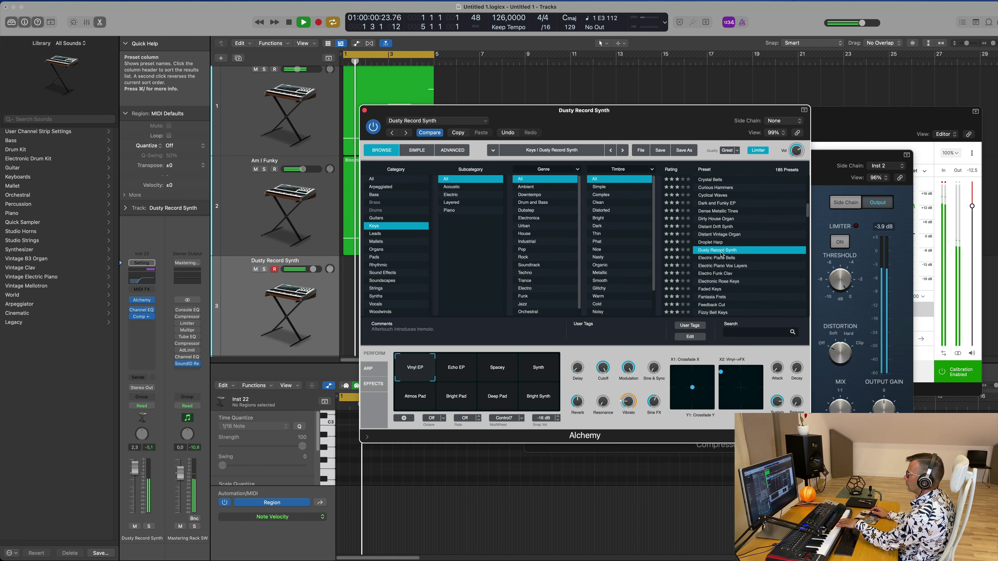
Load the Faded Keys preset with the Warm Old Tape snapshot and record a four-bar part on the third track.
scroll(746, 268, "down", 1)
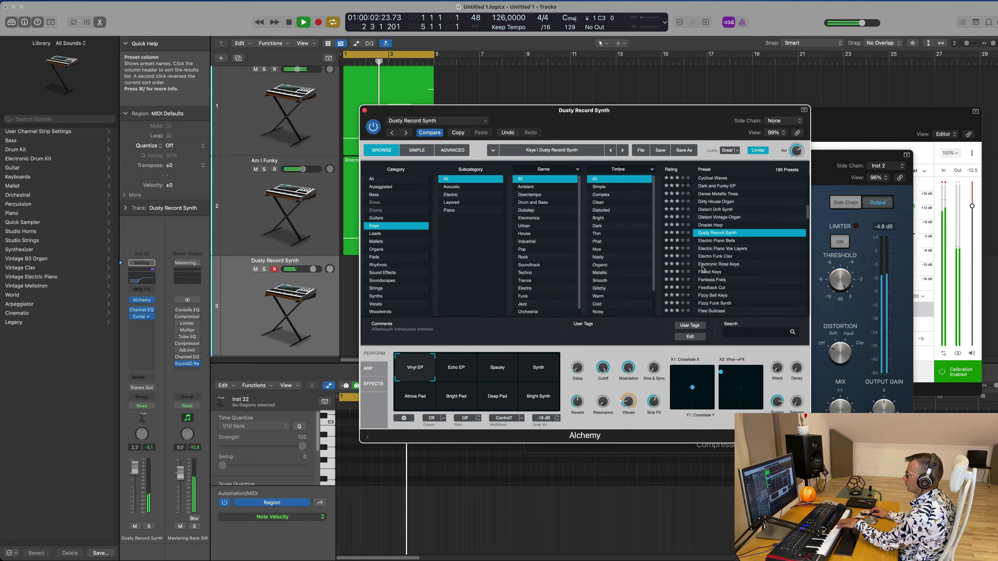
left_click(707, 272)
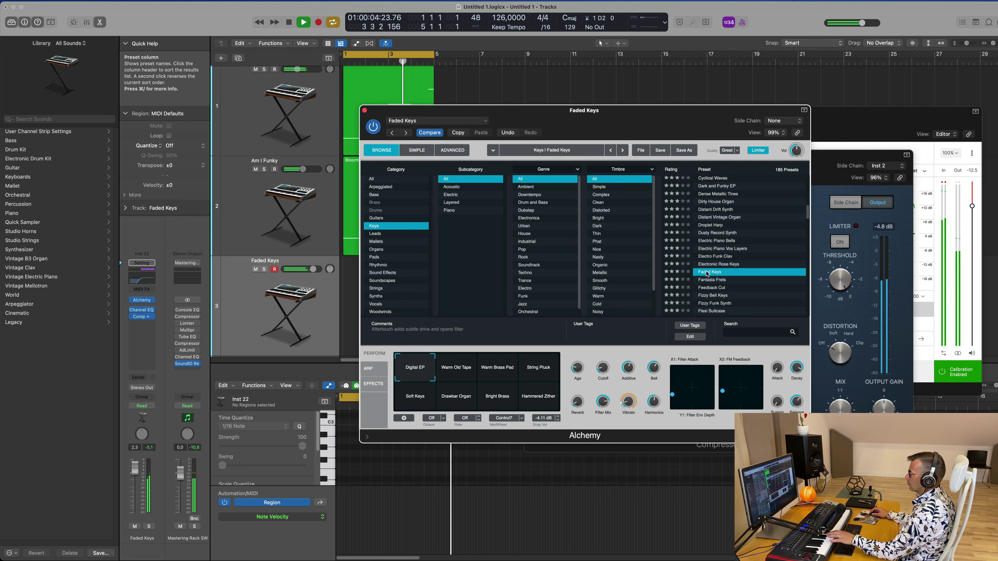
left_click(453, 374)
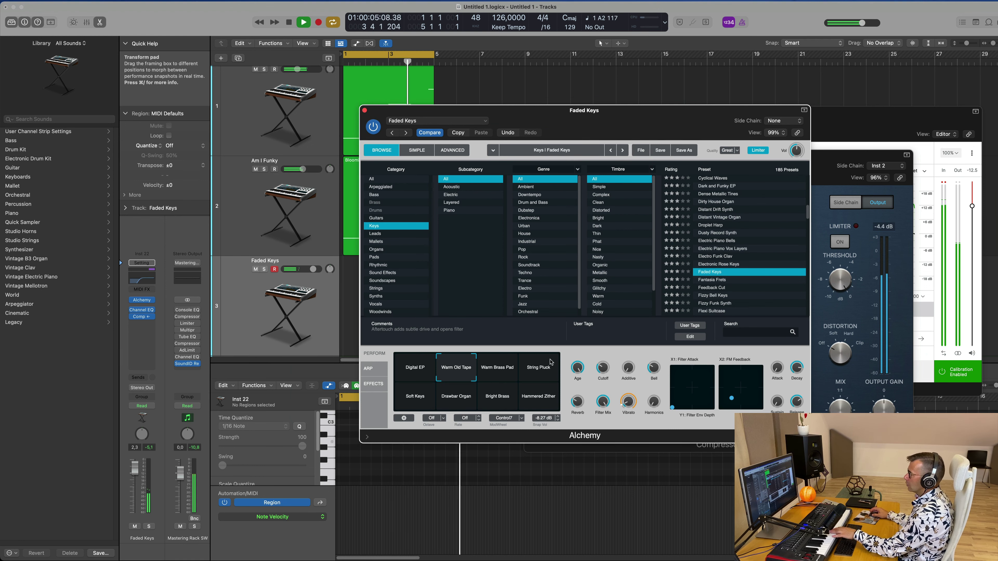
left_click_drag(665, 120, 756, 96)
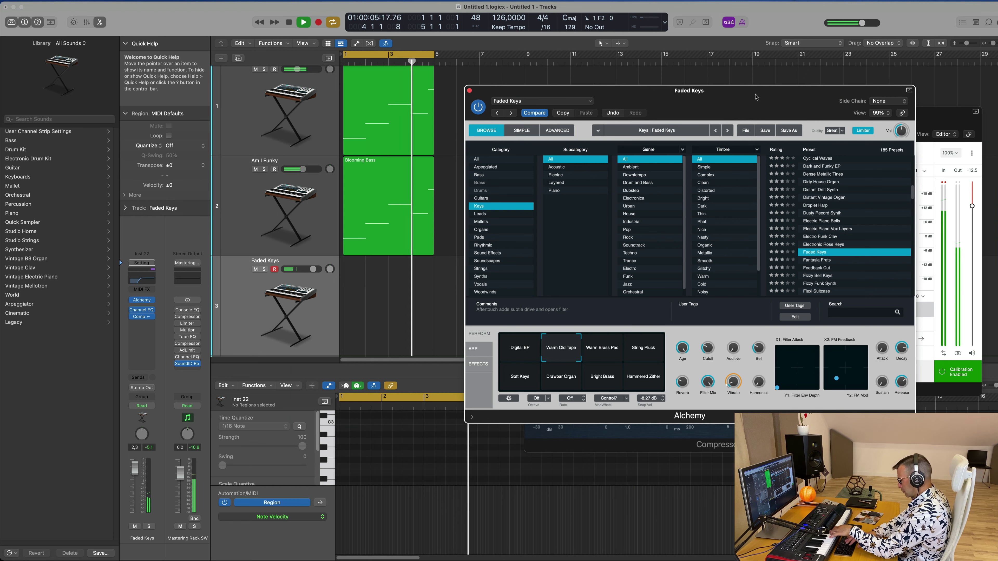
key("r")
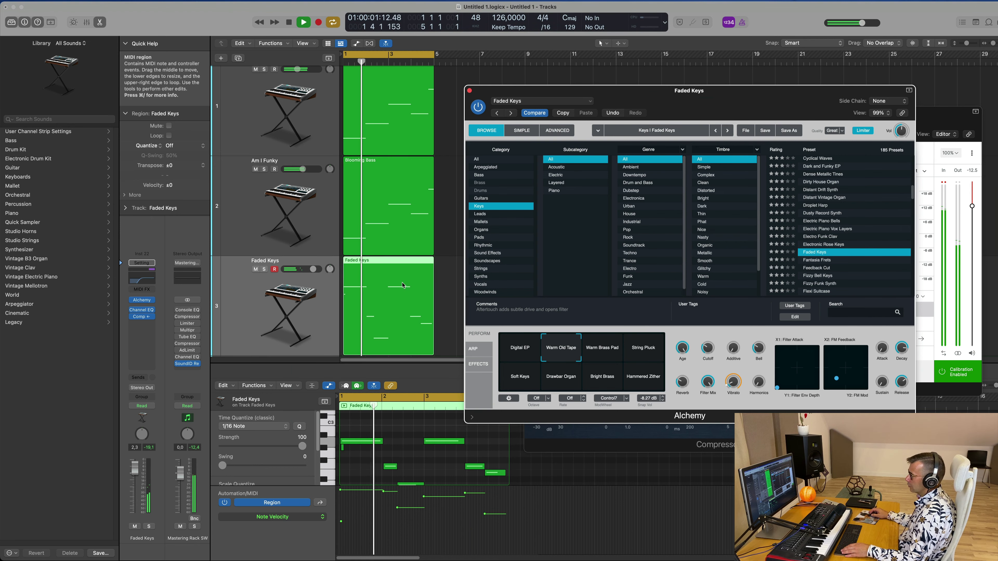
Delete the stray short note at the start of the Faded Keys region in the Piano Roll.
left_click(406, 264)
key("e")
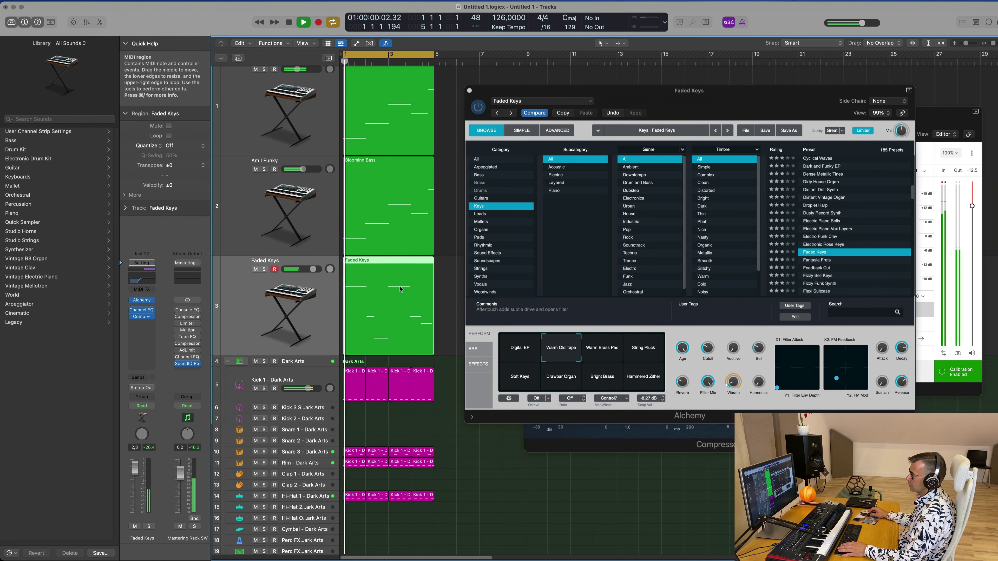
key("e")
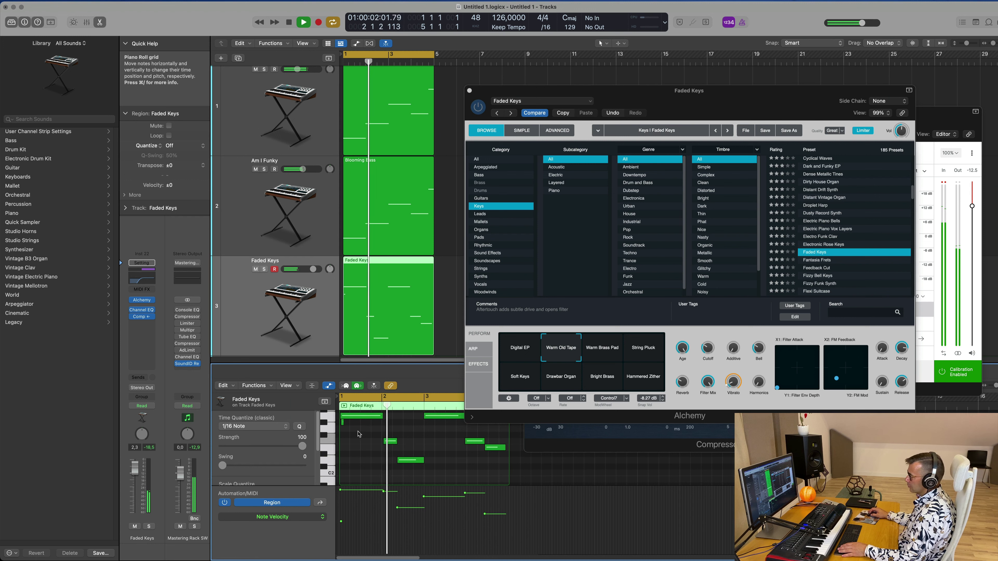
left_click(341, 424)
key("space")
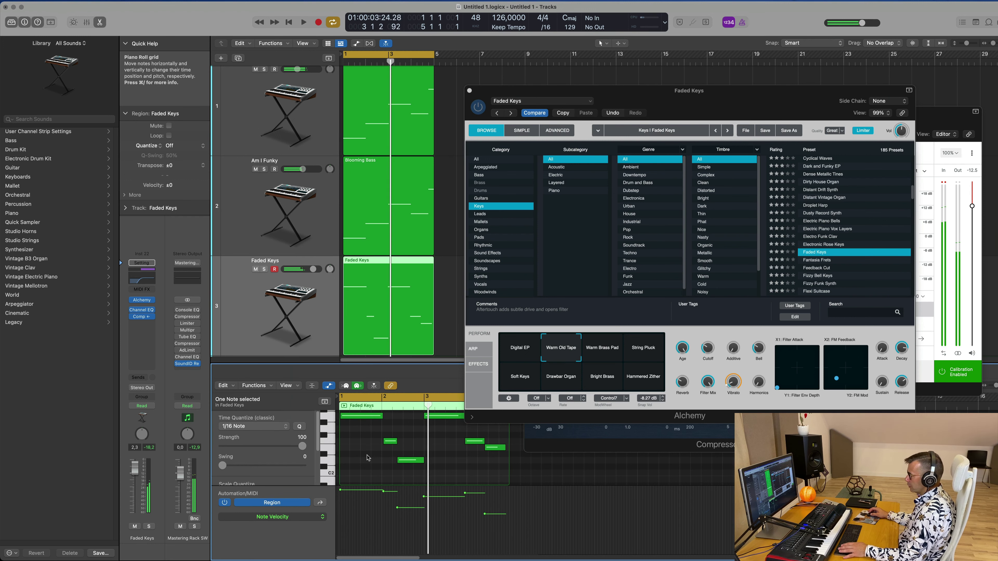
Quantize the six remaining Faded Keys notes to 1/16 and move the Alchemy window clear of the Piano Roll.
key("space")
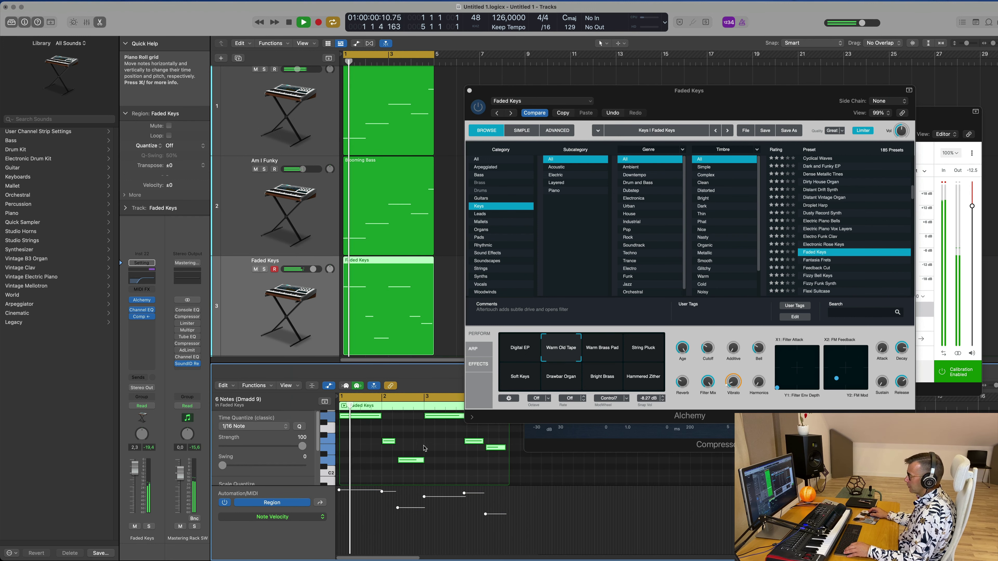
left_click_drag(668, 100, 881, 73)
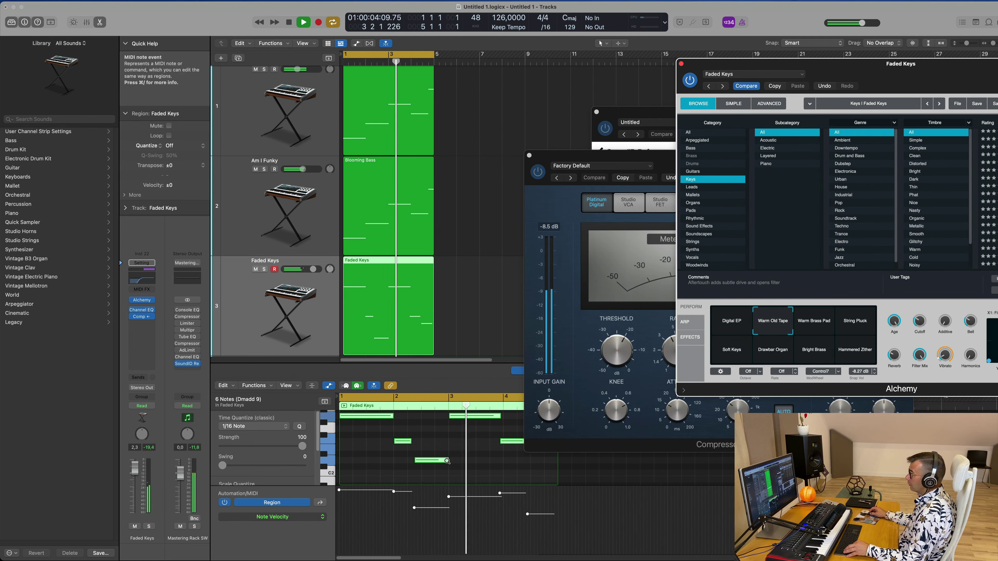
scroll(429, 452, "up", 3)
Shift the last two Faded Keys notes slightly later so that the first of them starts at bar 4.
key("space")
left_click(422, 434)
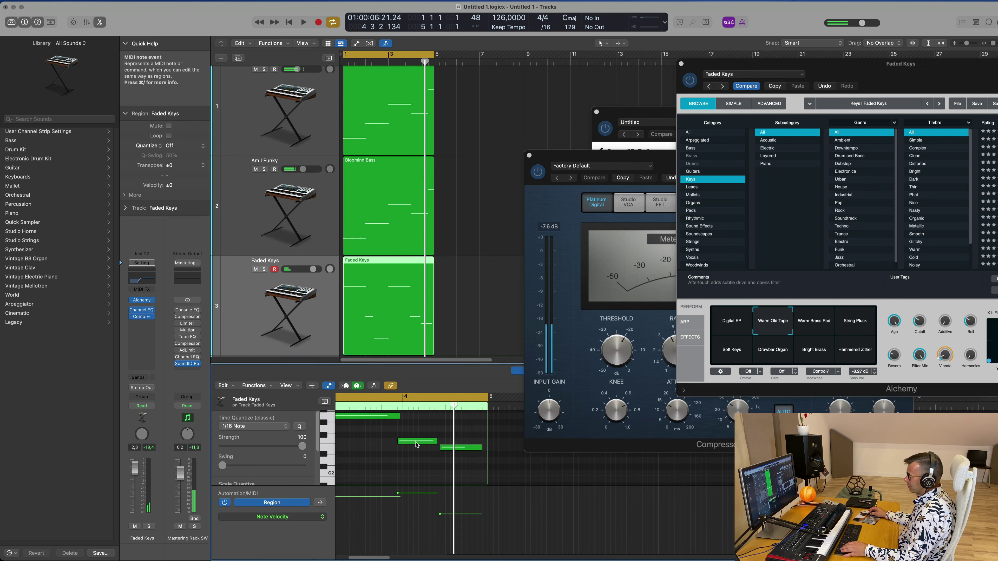
left_click_drag(416, 445, 468, 453)
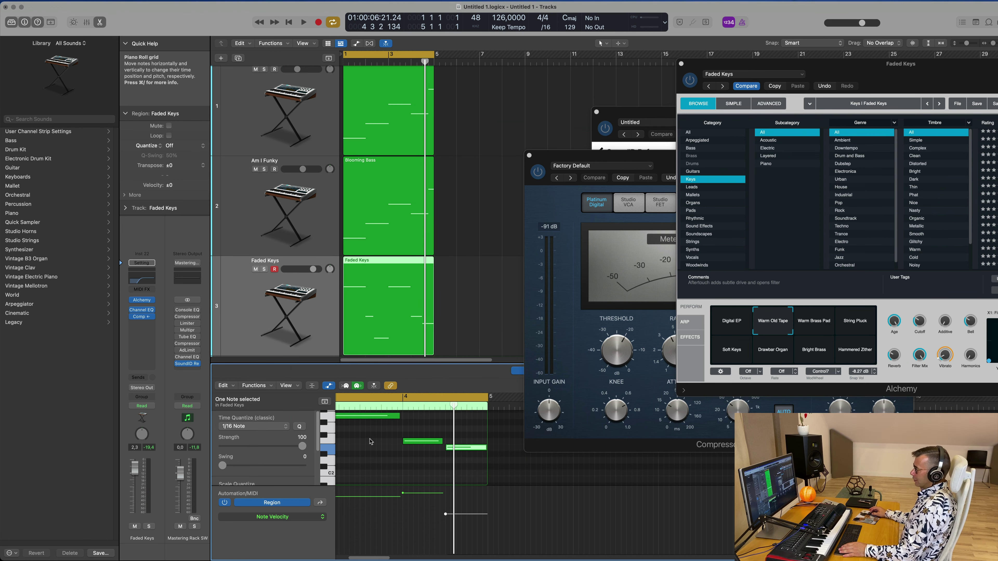
Raise the velocities of the third and last Faded Keys notes close to those of the other notes.
key("space")
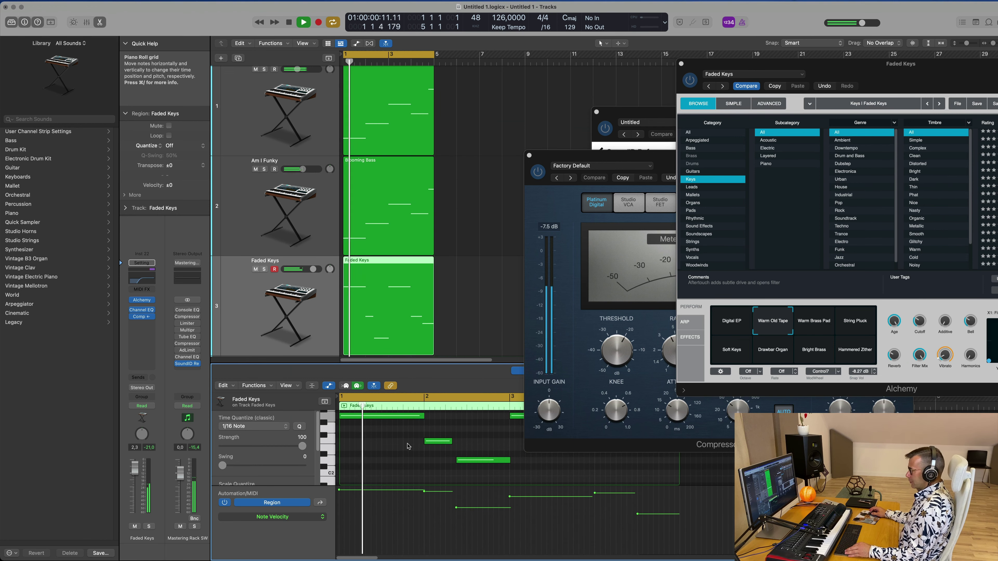
left_click(462, 501)
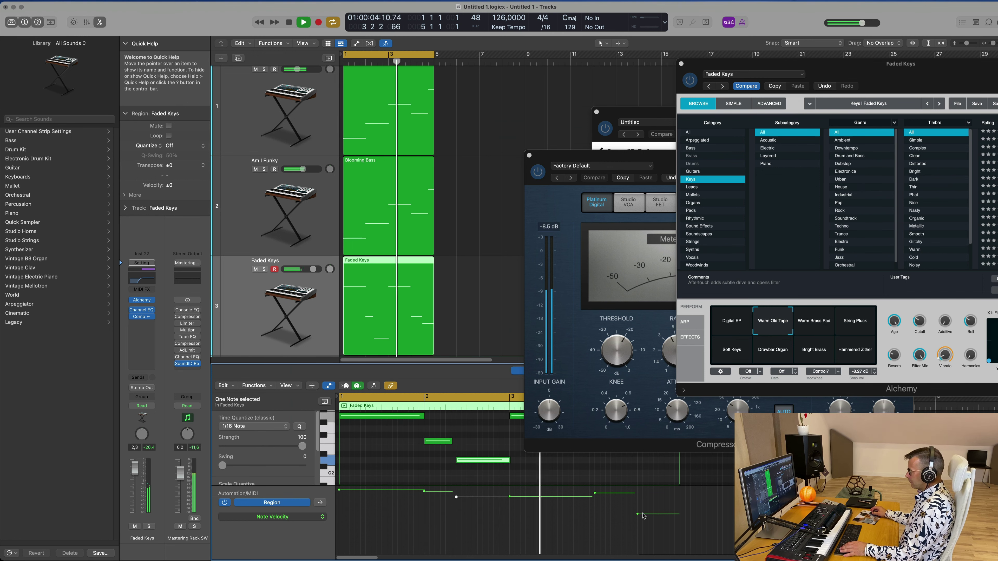
left_click_drag(643, 518, 643, 495)
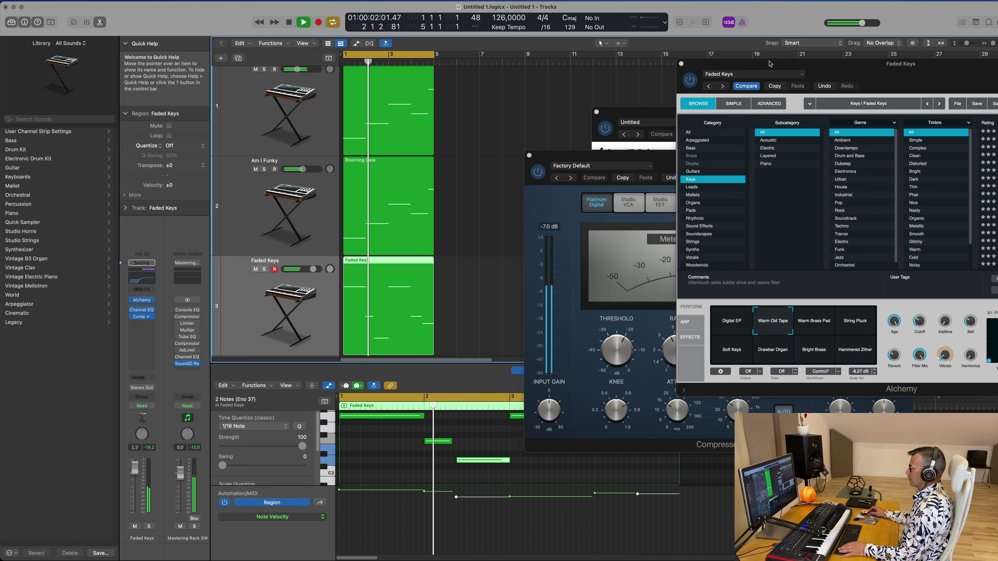
Reposition the Alchemy window, enlarge the Piano Roll and hide its note velocity lane.
left_click_drag(769, 64, 395, 118)
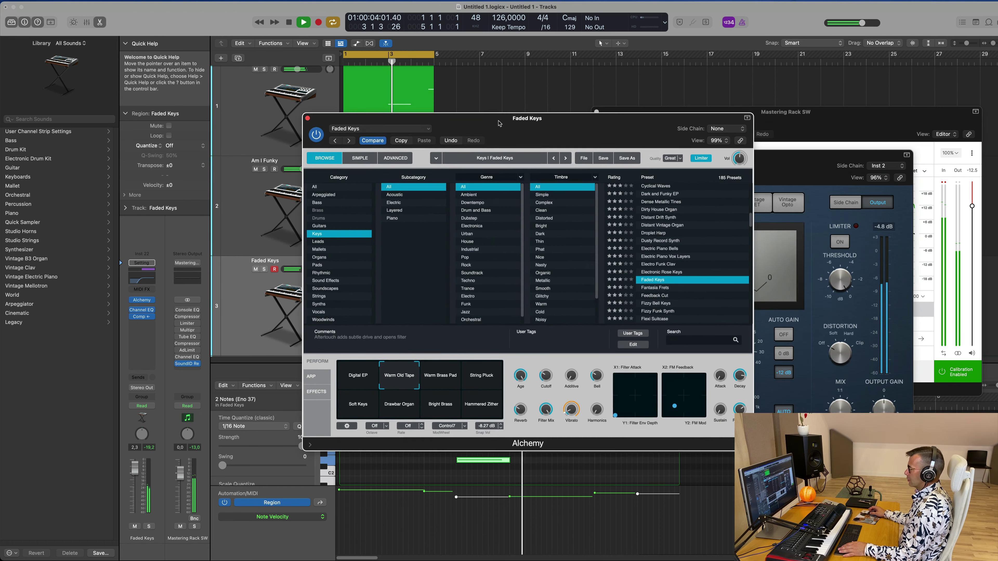
left_click_drag(499, 124, 746, 64)
left_click(479, 436)
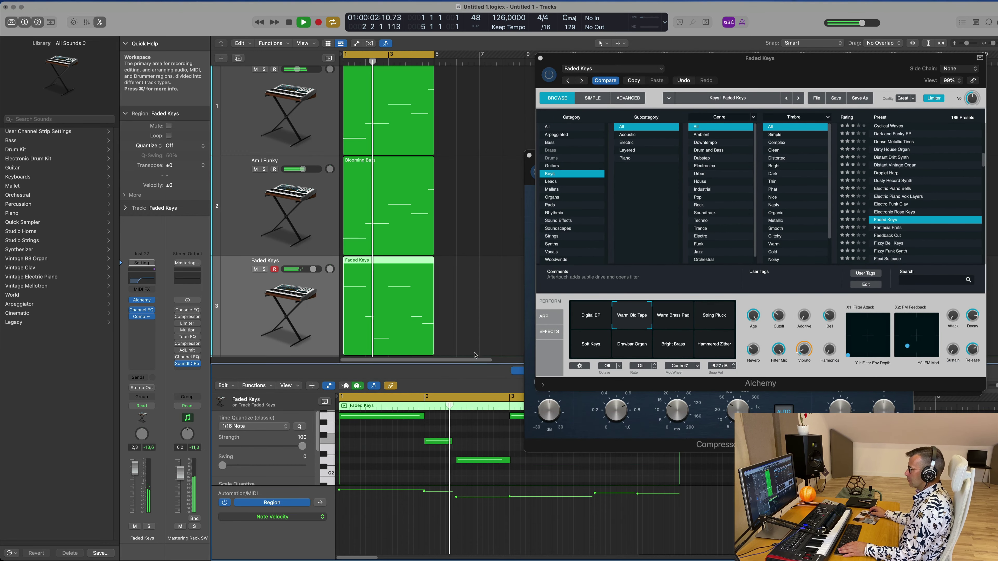
left_click_drag(472, 363, 471, 287)
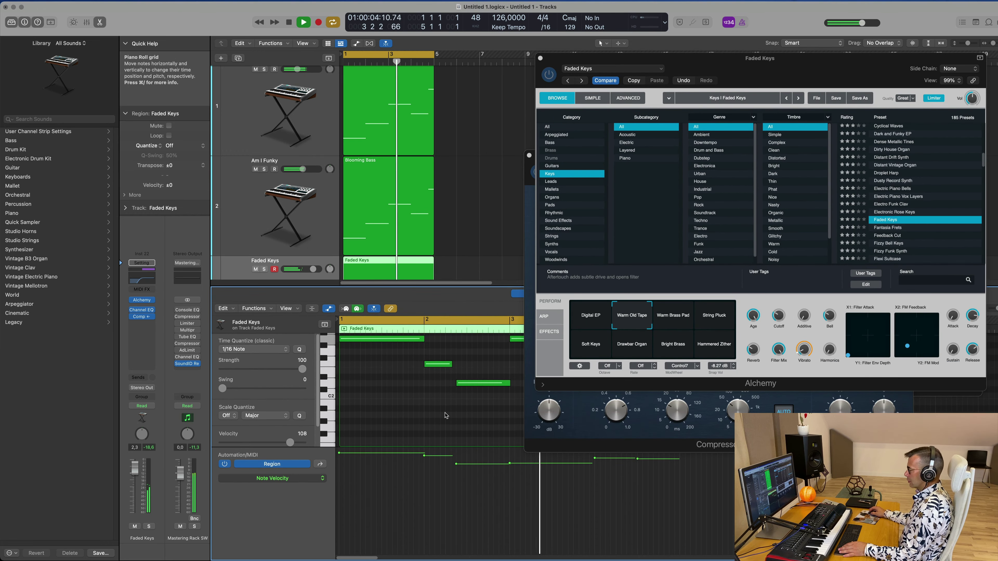
left_click(329, 309)
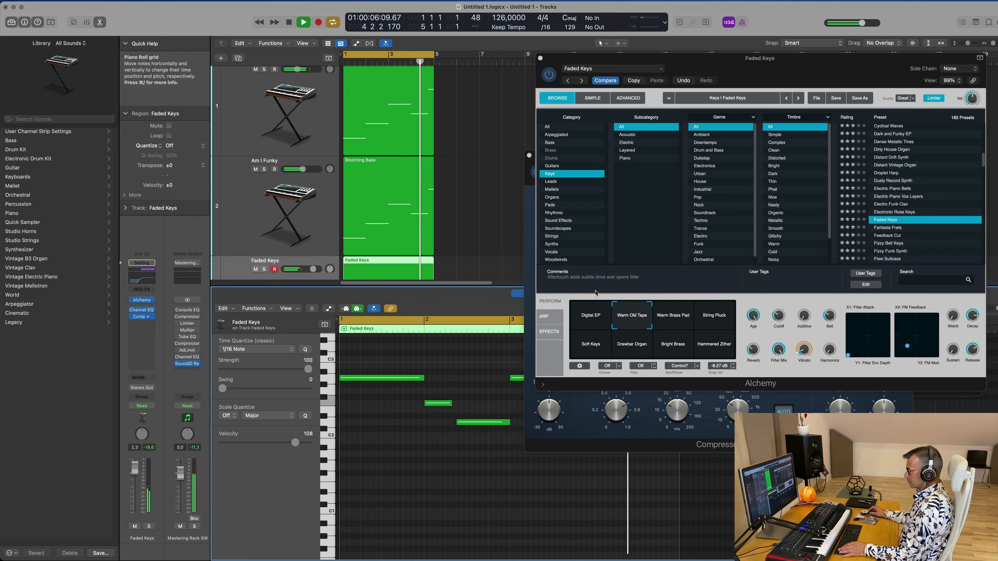
Move the Alchemy and Compressor windows clear of the Piano Roll and close the SoundID Reference window.
left_click_drag(671, 57, 997, 63)
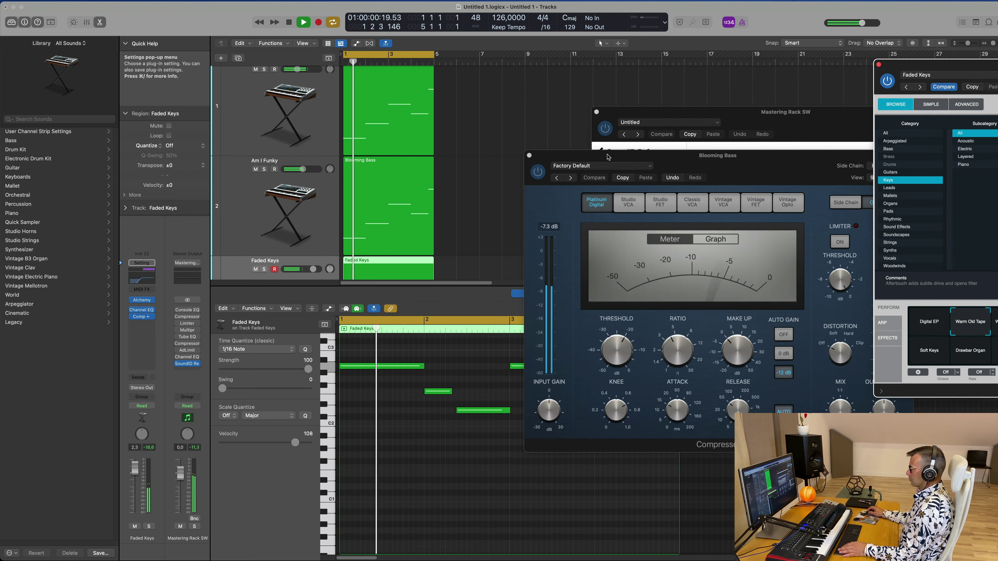
left_click_drag(606, 156, 997, 188)
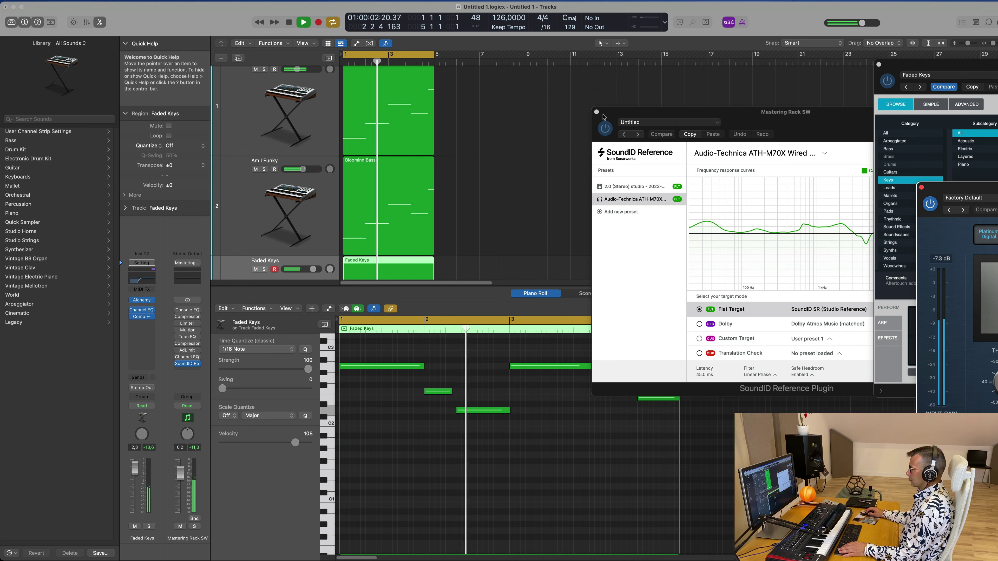
left_click(596, 112)
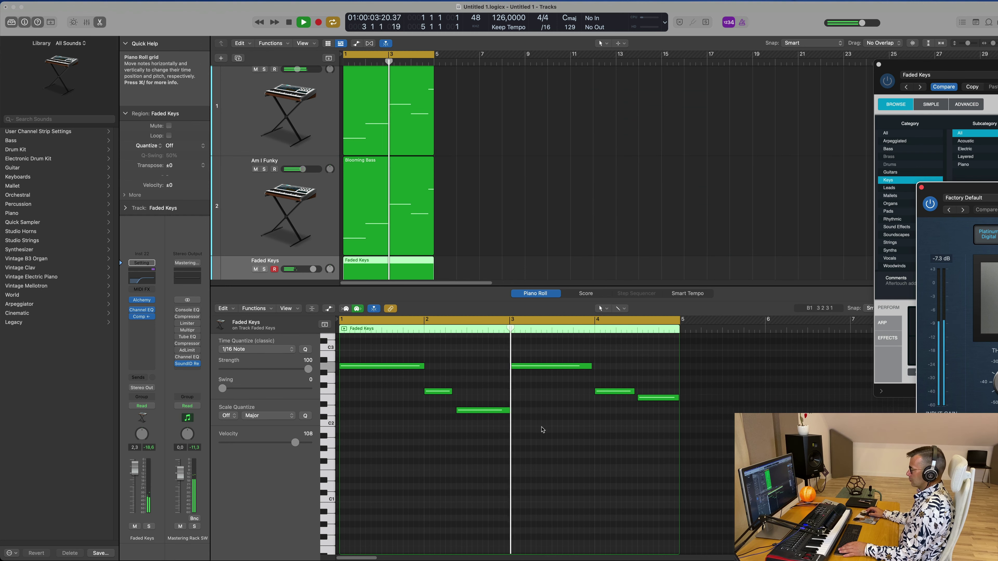
left_click(538, 441)
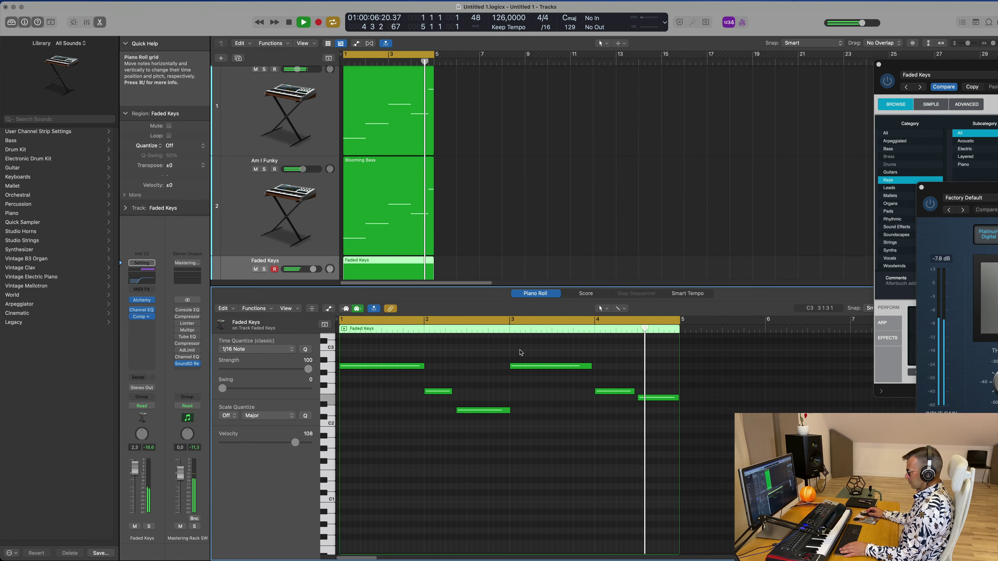
Try to move the first three Faded Keys notes beyond the region's end at bar 5.
left_click_drag(380, 357, 491, 417)
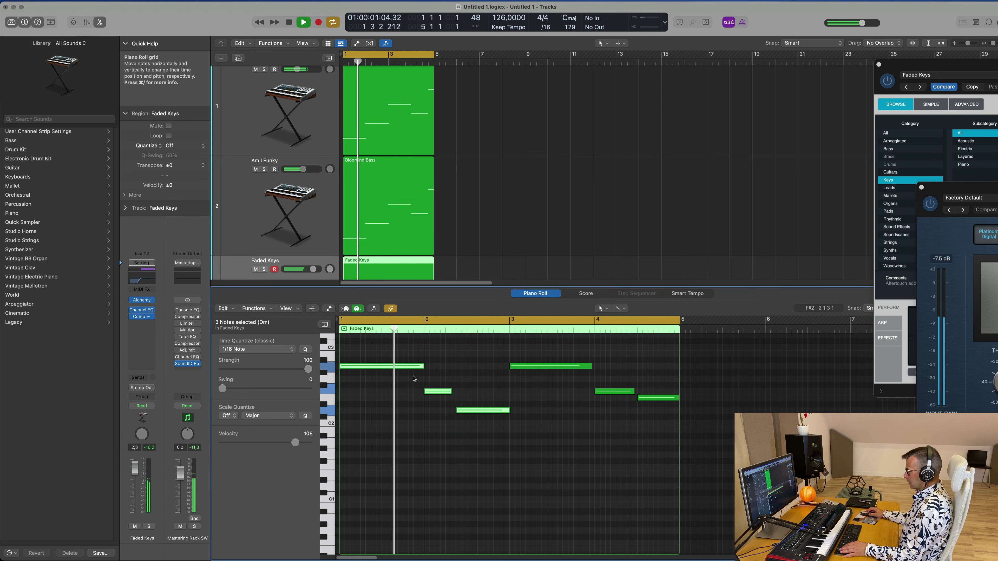
left_click_drag(403, 369, 725, 372)
left_click_drag(511, 349, 664, 417)
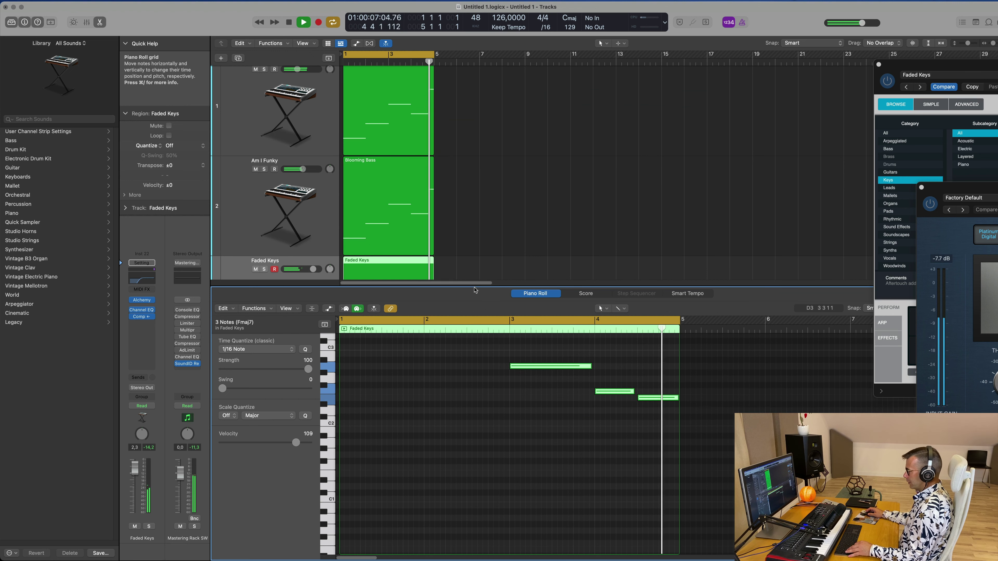
key("super+z")
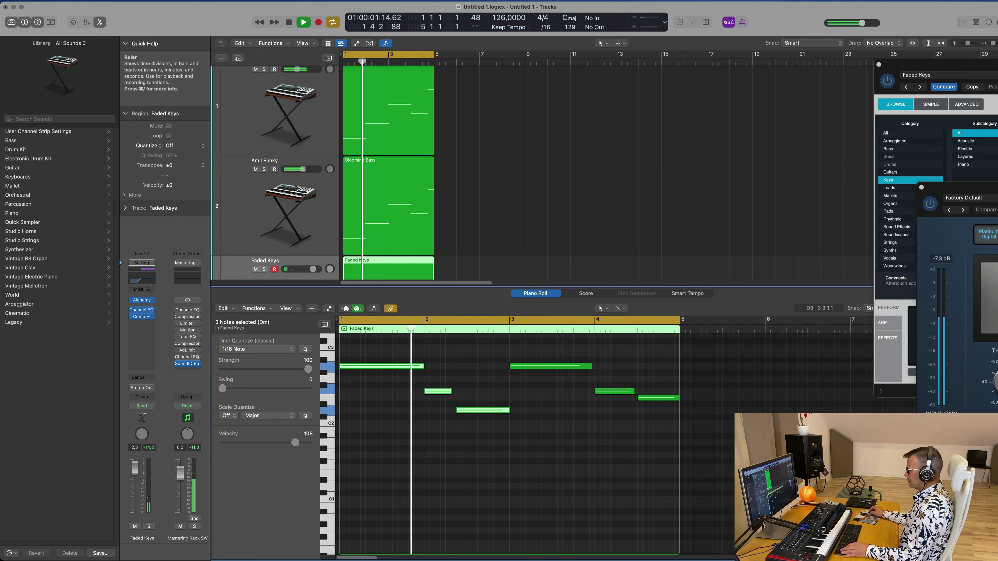
Extend the Faded Keys region past bar 7 and swap its first three notes with its last three.
left_click_drag(679, 365, 879, 373)
left_click_drag(525, 440, 499, 456)
left_click_drag(406, 366, 747, 369)
left_click_drag(541, 351, 830, 445)
left_click_drag(542, 367, 374, 367)
left_click(381, 417)
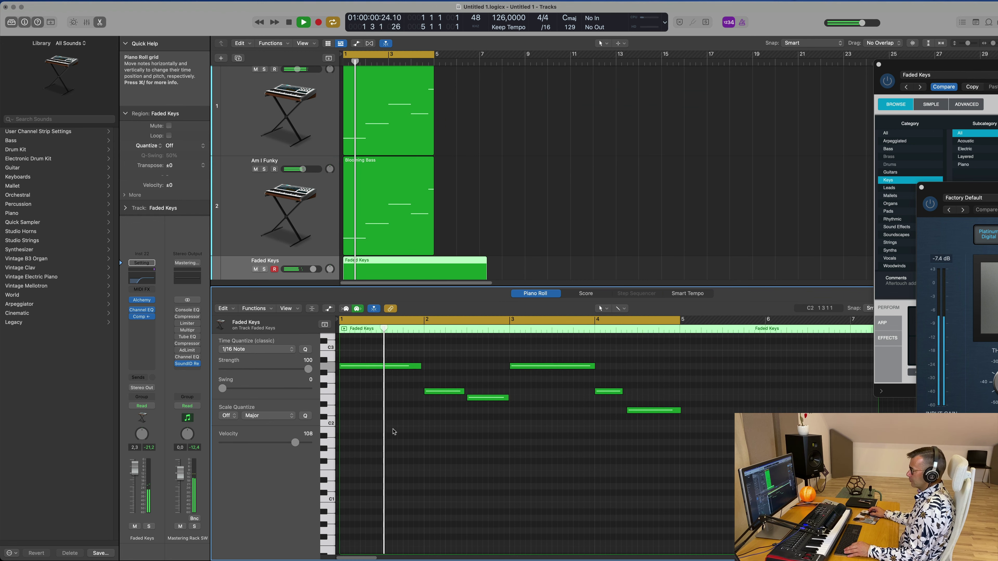
Shorten the Faded Keys note at bar 4 to about one beat and make the last note start right after it.
scroll(426, 433, "left", 2)
scroll(433, 432, "left", 5)
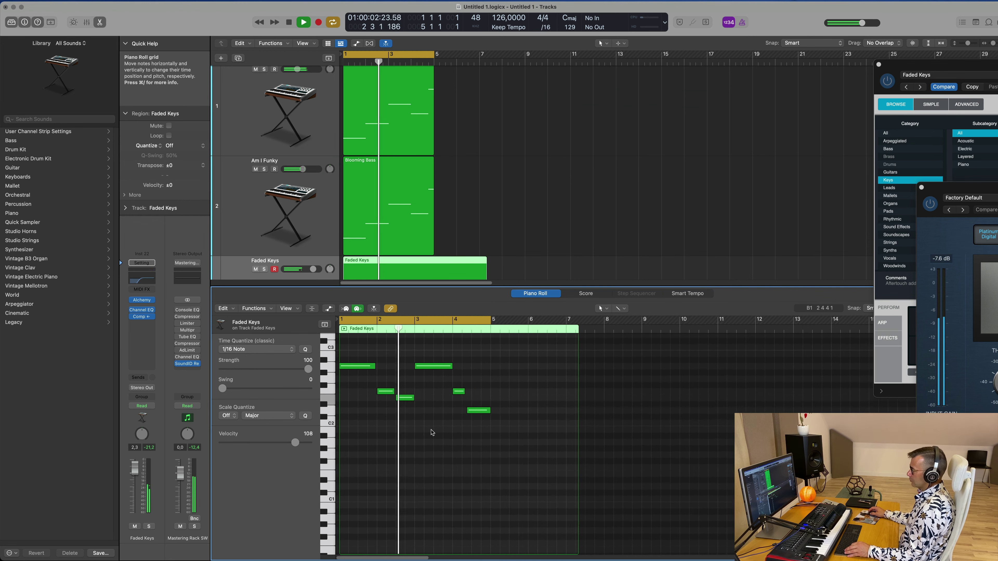
scroll(435, 433, "right", 5)
scroll(489, 424, "left", 4)
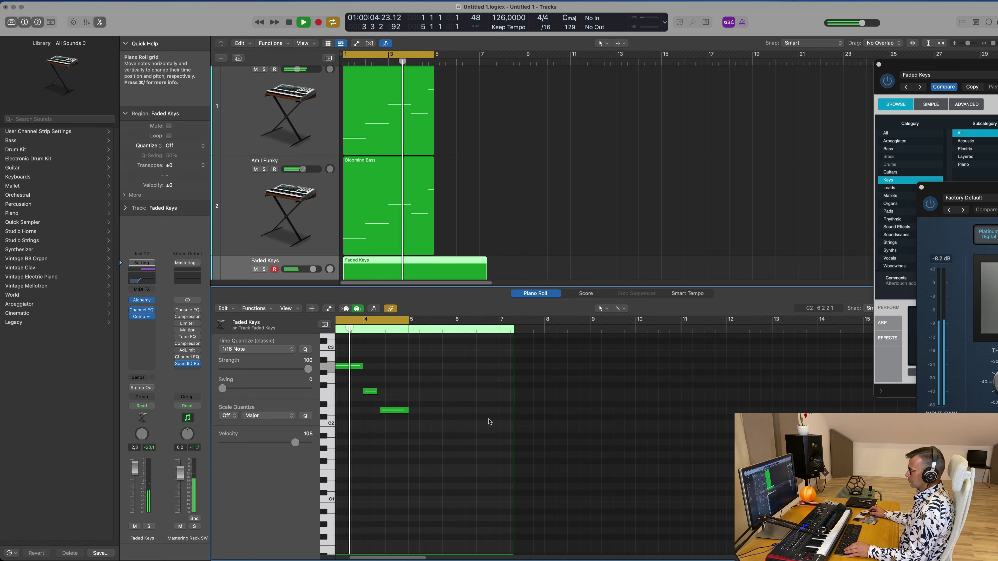
scroll(491, 420, "right", 5)
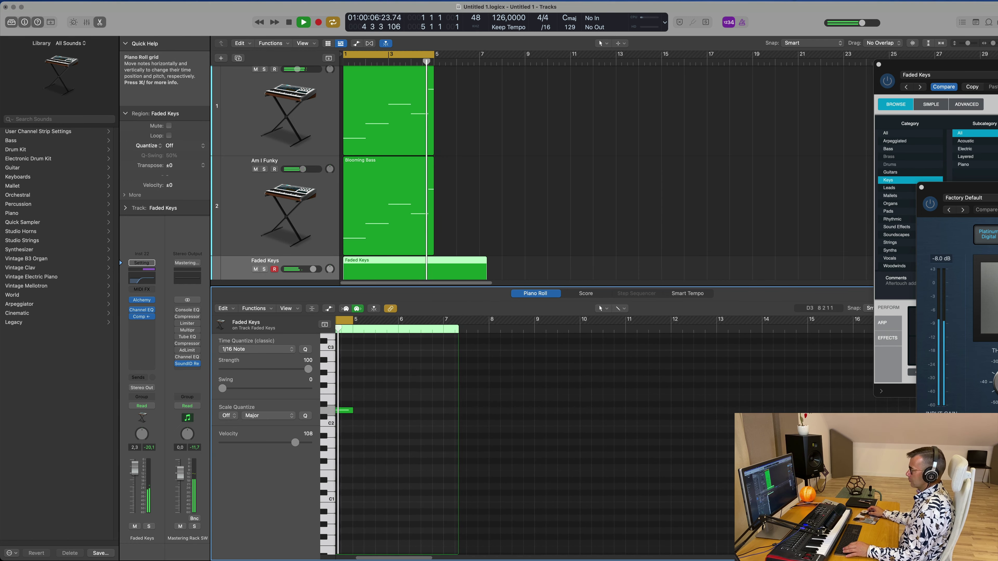
scroll(393, 388, "right", 2)
scroll(409, 386, "left", 6)
scroll(448, 385, "up", 4)
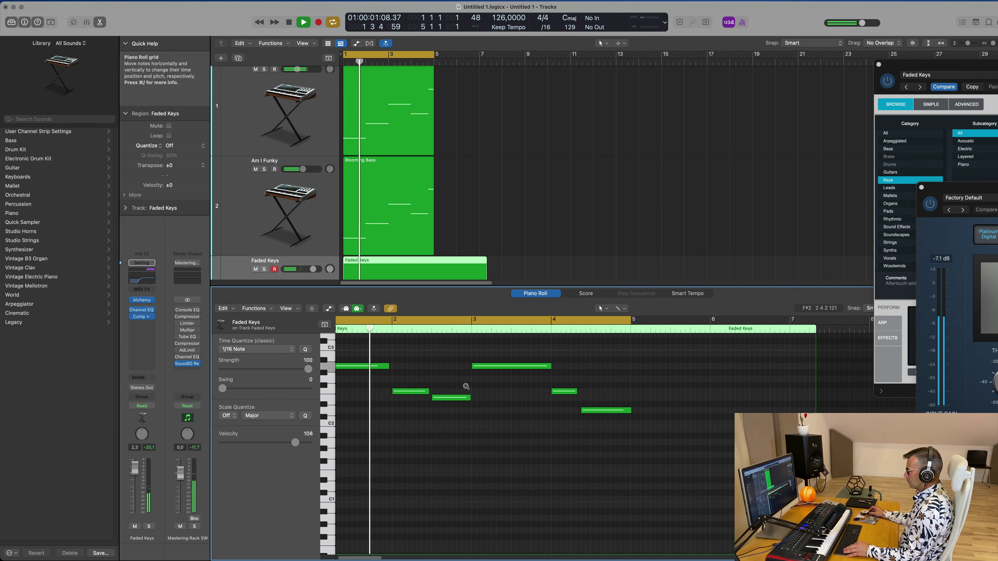
left_click_drag(576, 392, 656, 410)
key("space")
key("space")
scroll(590, 222, "right", 1)
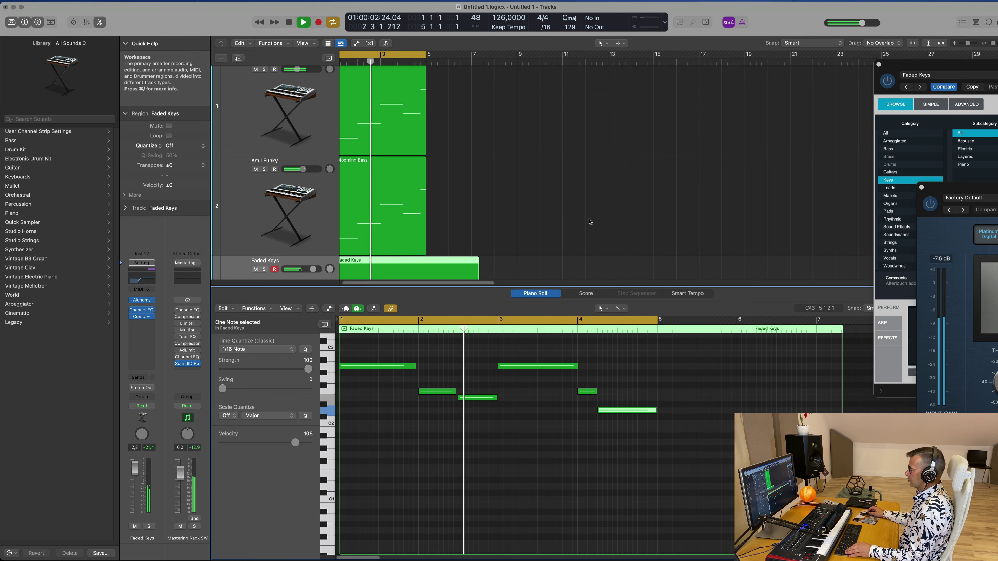
scroll(591, 221, "left", 1)
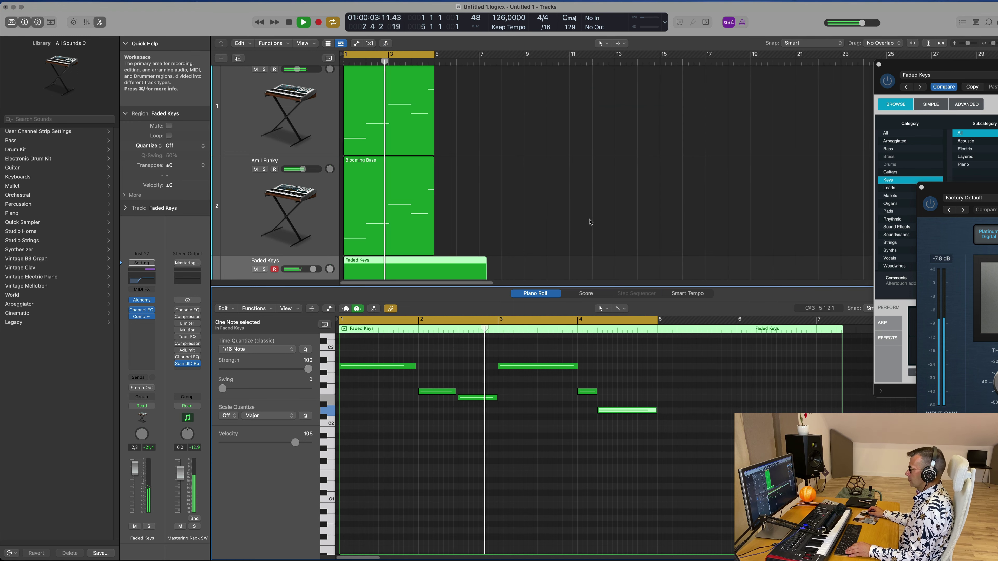
Split the Faded Keys region at bar 5 and delete the part after the split.
left_click(288, 213)
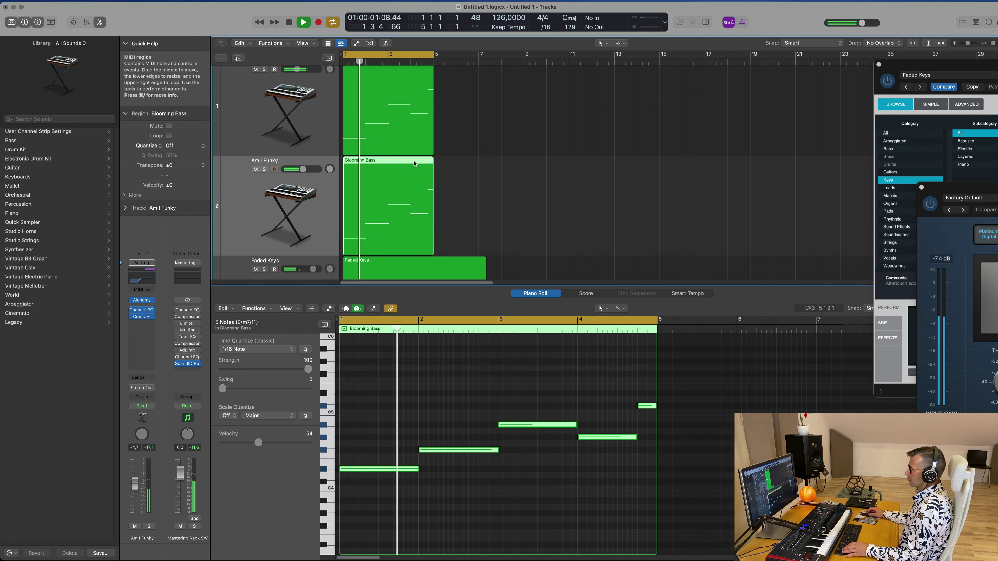
scroll(432, 173, "down", 3)
left_click(450, 225)
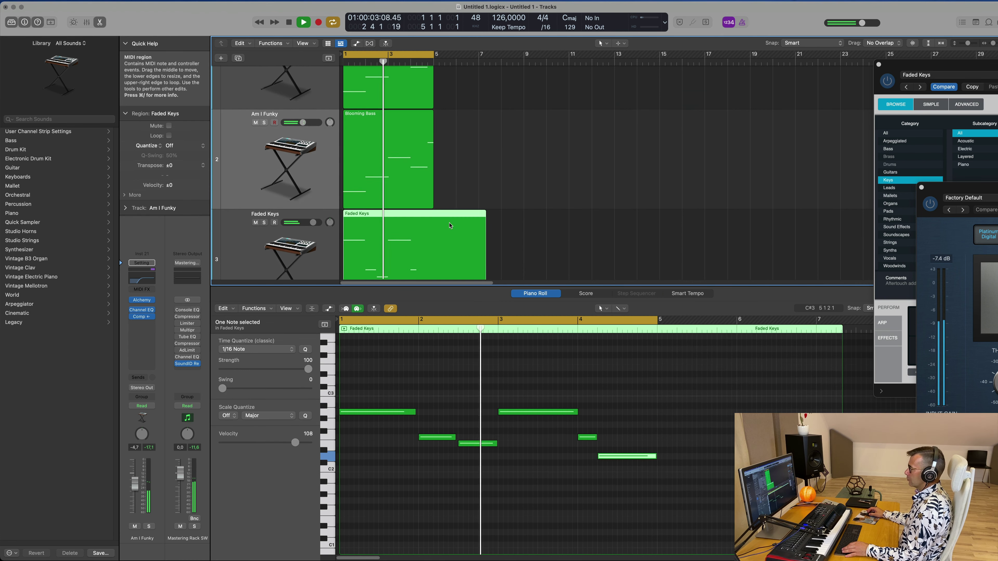
scroll(450, 225, "down", 1)
double_click(435, 201, "super")
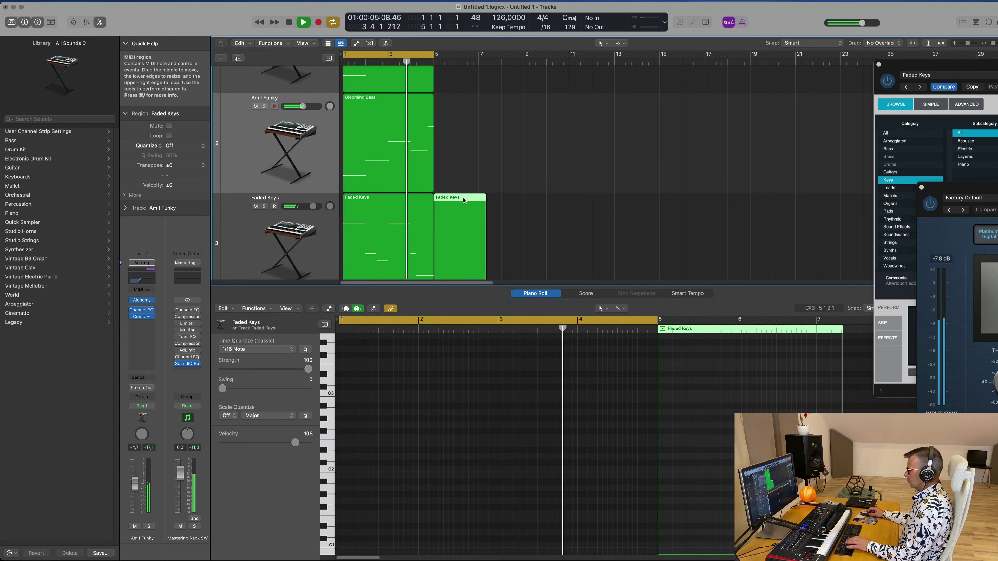
key("Delete")
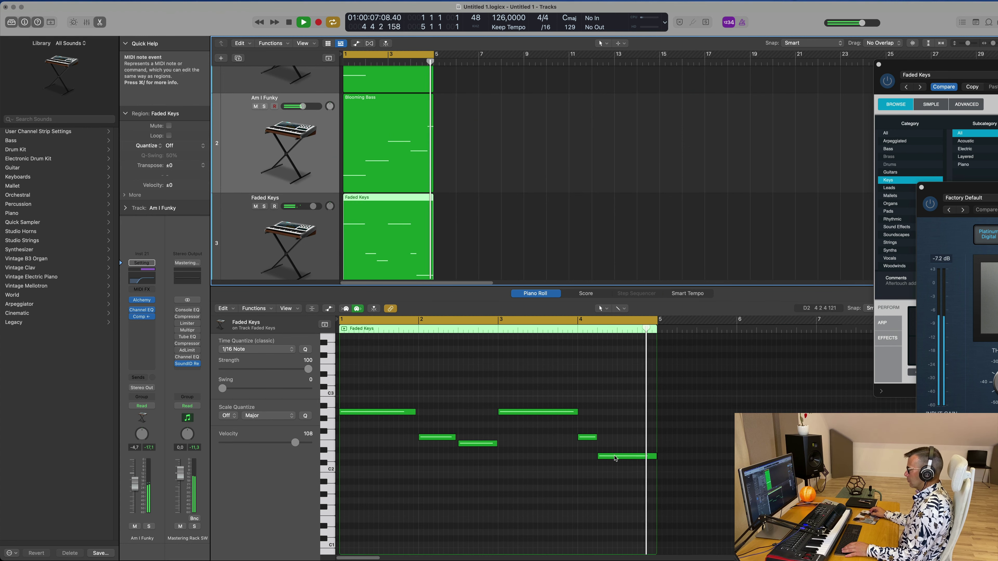
Shorten the last Faded Keys note to start at 4 3 1 1 and lengthen the bar 4 note up to it.
left_click_drag(615, 457, 656, 457)
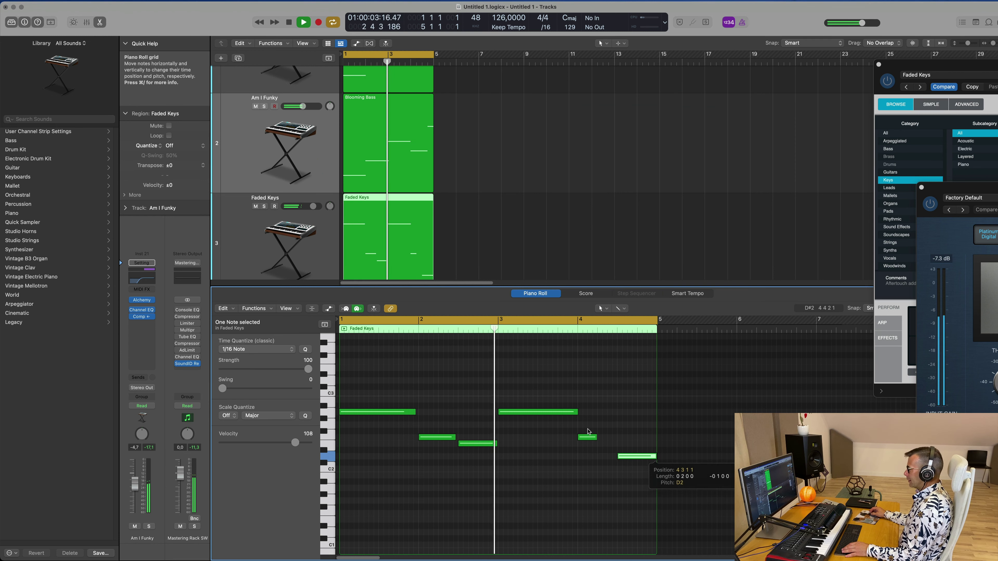
key("Delete")
left_click_drag(591, 437, 610, 437)
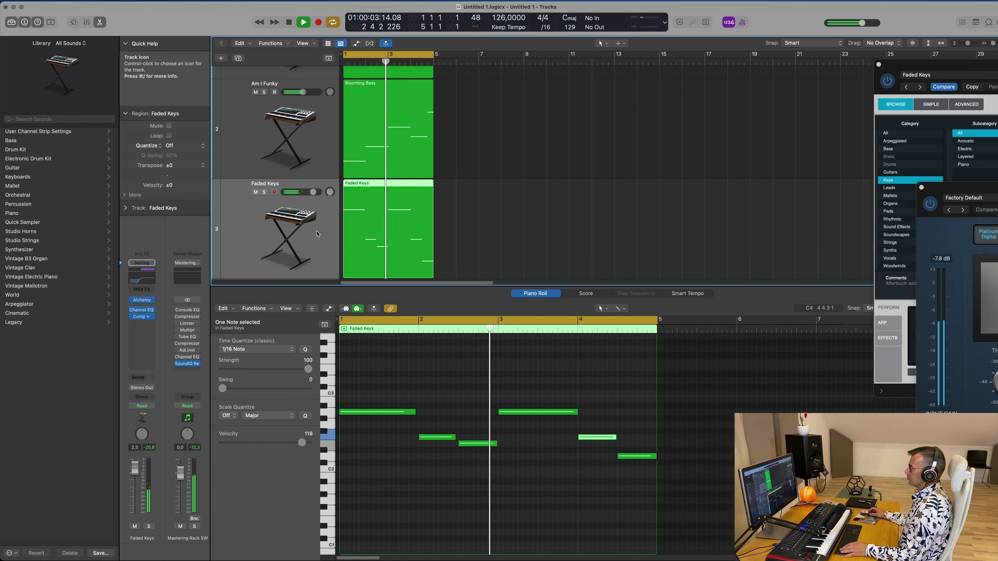
Deselect the region and bring the Faded Keys track's Alchemy window fully into view over the arrangement.
left_click(544, 227)
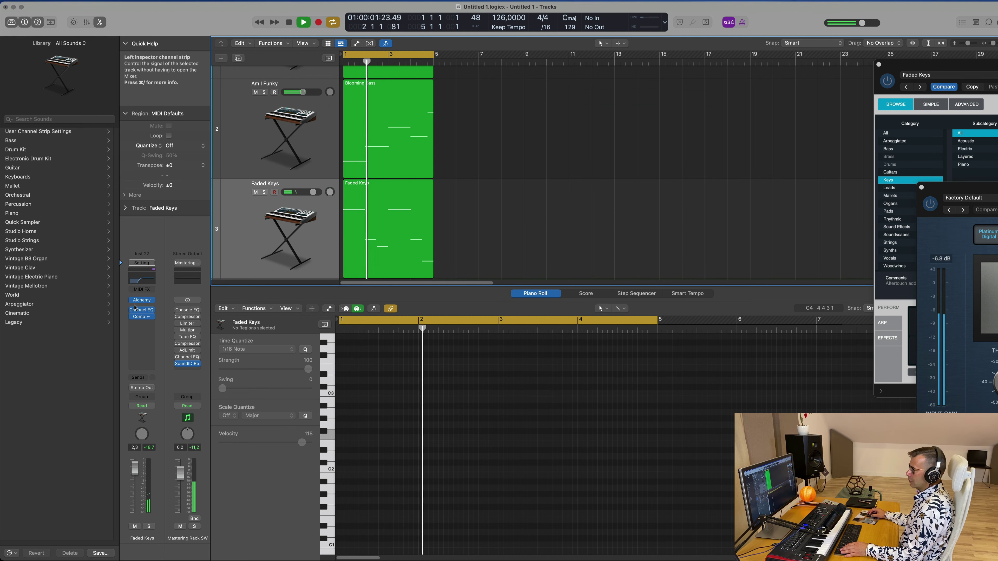
left_click(143, 302)
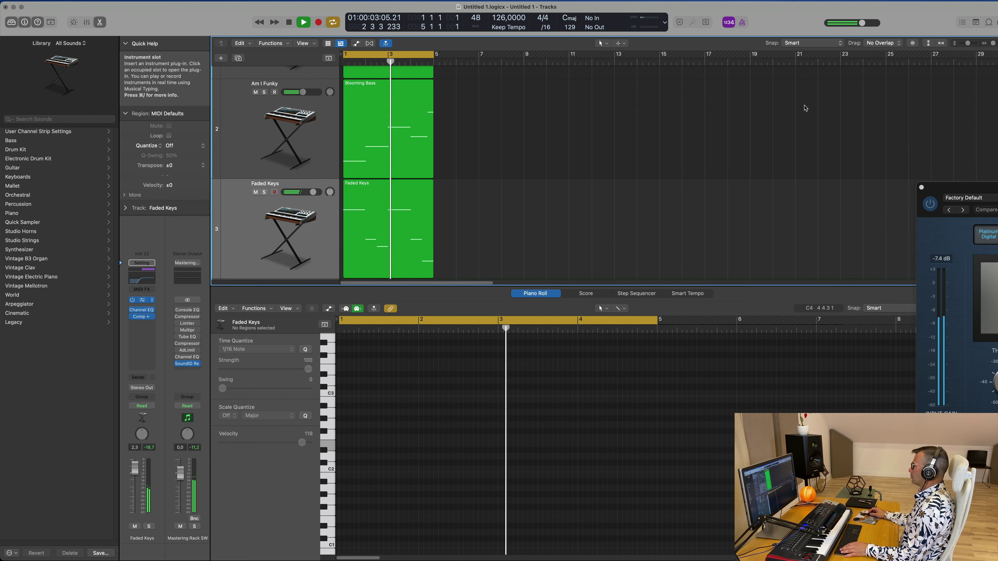
left_click(142, 301)
left_click_drag(959, 71, 354, 178)
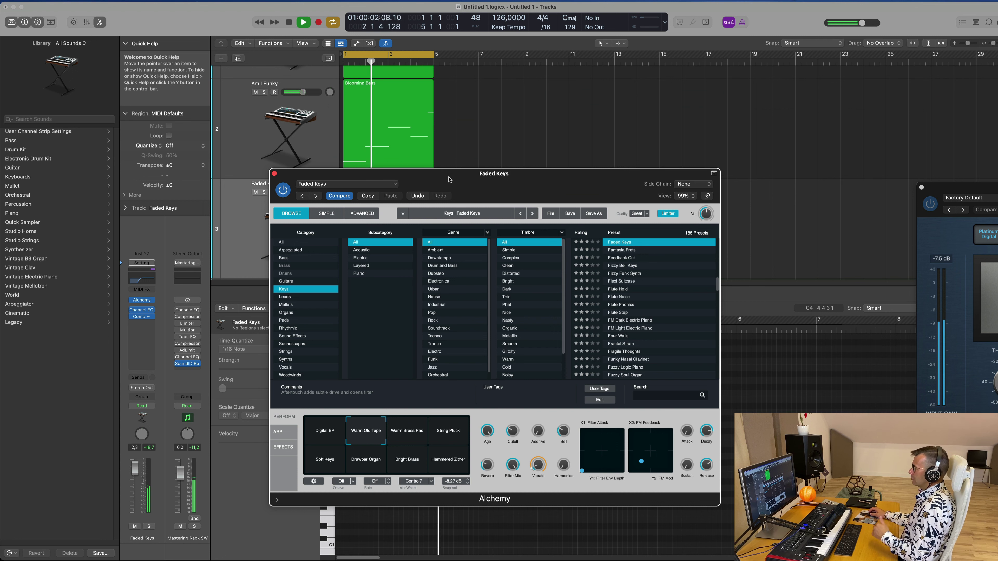
Audition Alchemy's performance snapshots, including Warm Brass Pad, String Pluck, Drawbar Organ, Bright Brass and Hammered Zither, against Warm Old Tape.
left_click(417, 429)
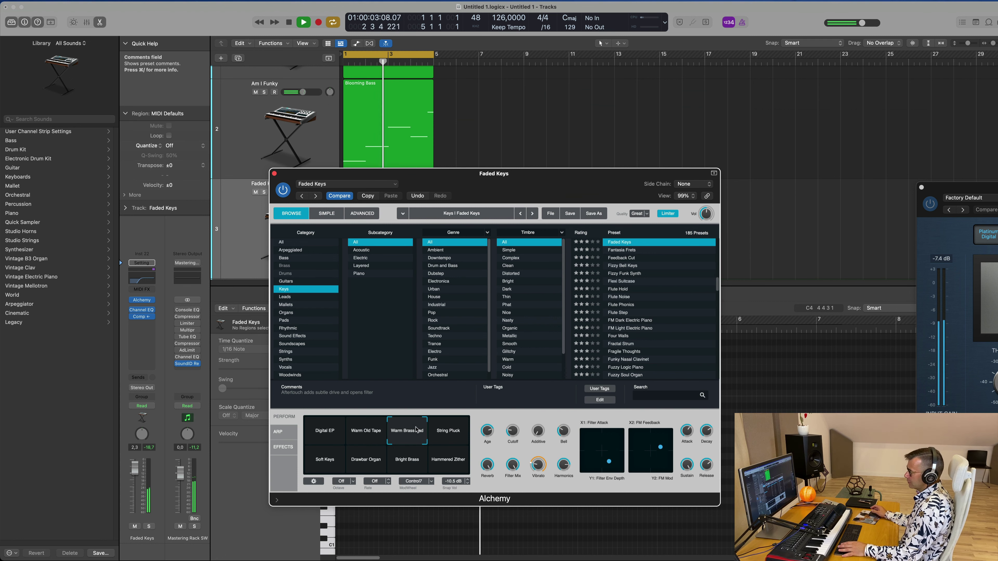
left_click(452, 439)
key("space")
left_click(366, 438)
key("space")
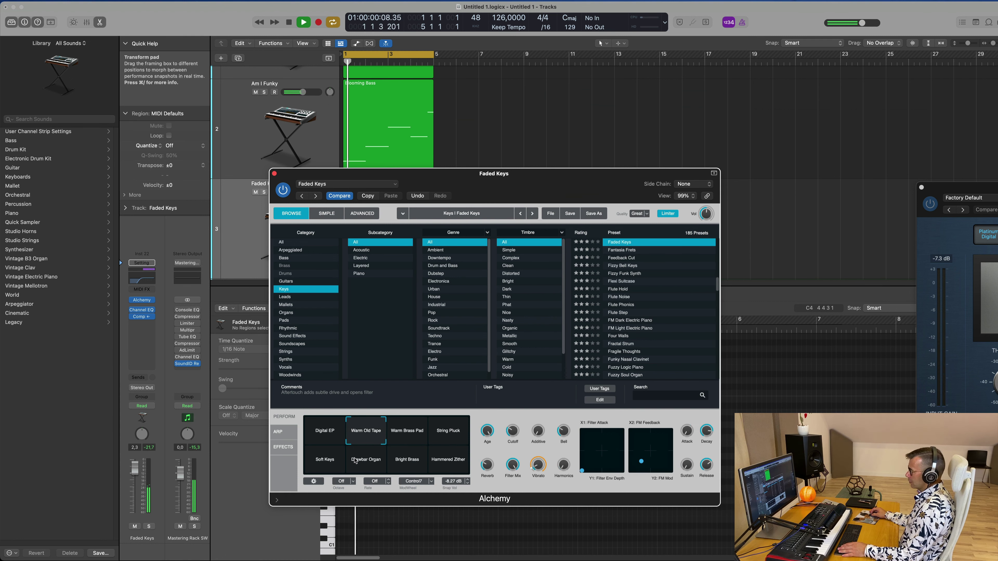
left_click(356, 462)
left_click(325, 464)
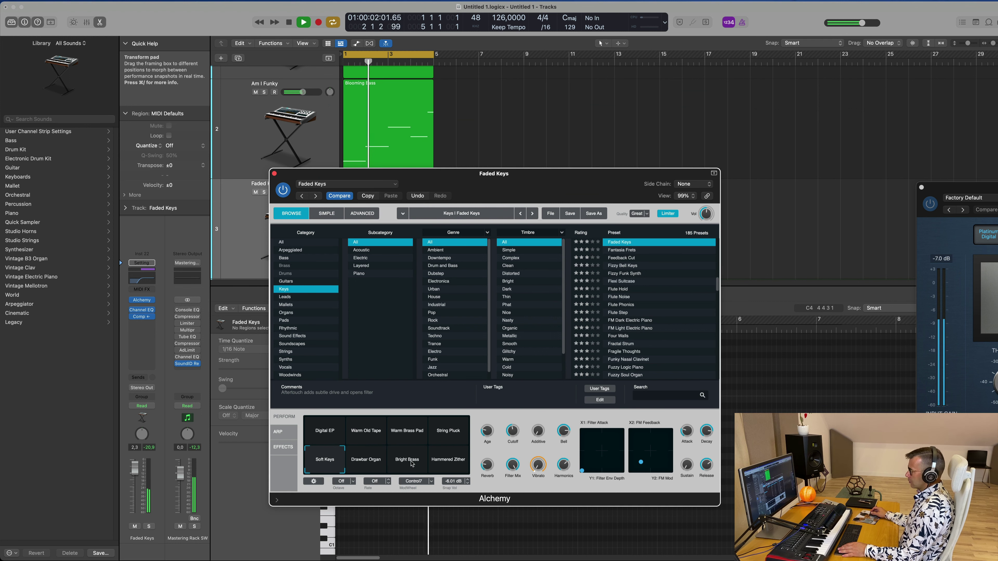
left_click(404, 468)
left_click(451, 467)
left_click(330, 463)
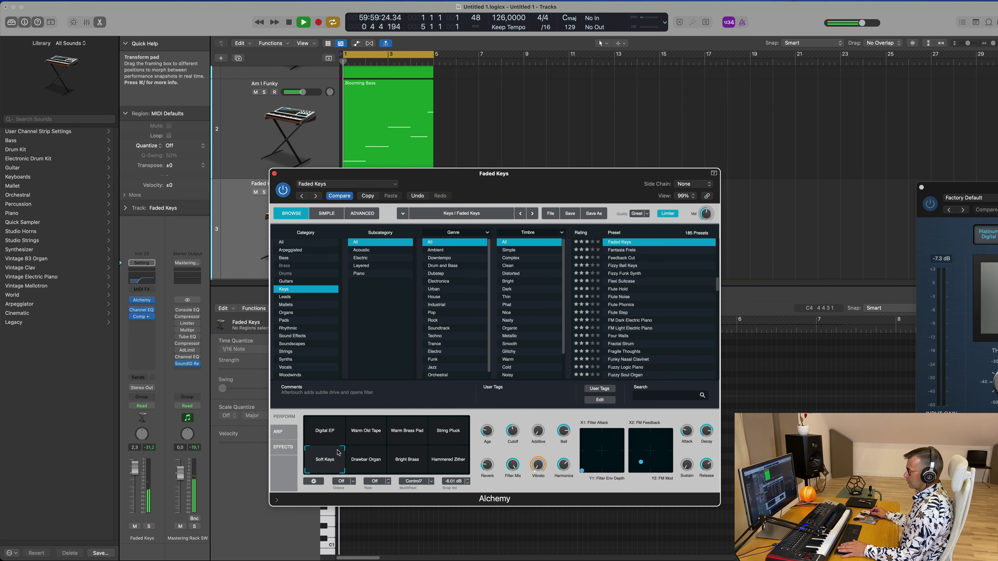
left_click(368, 435)
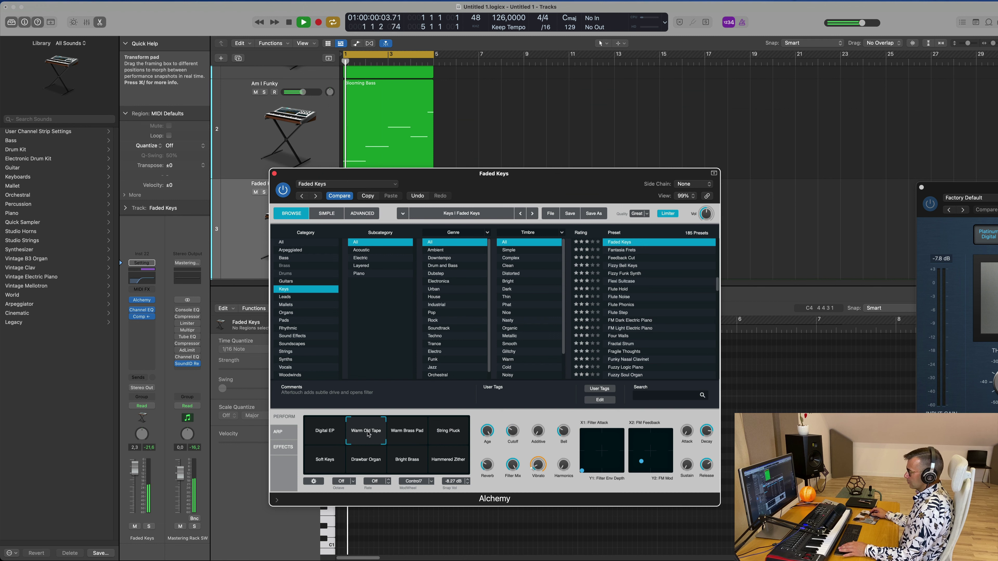
Choose the Soft Keys snapshot with Age raised to 92.8 % and close the Alchemy window.
left_click(326, 464)
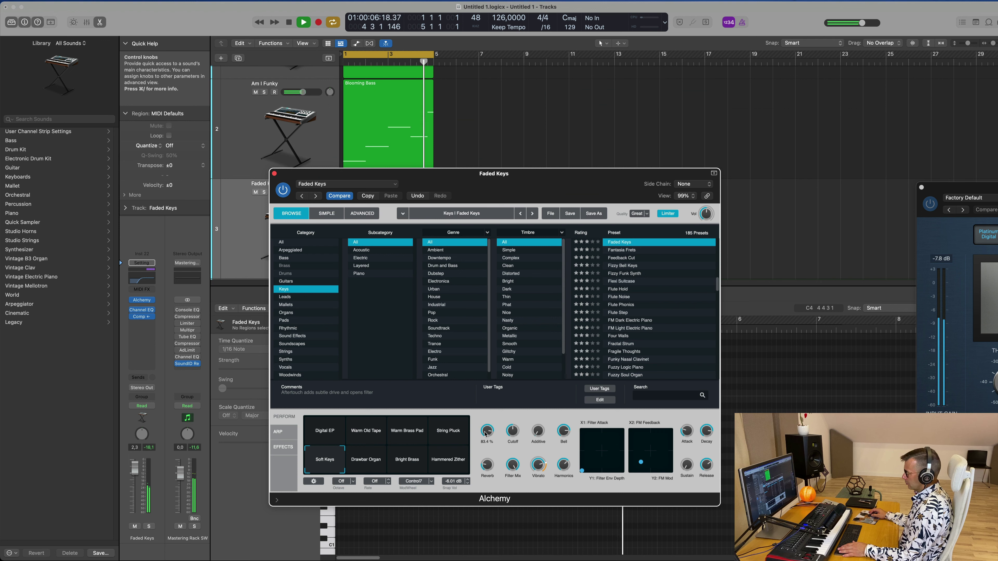
left_click_drag(492, 417, 491, 412)
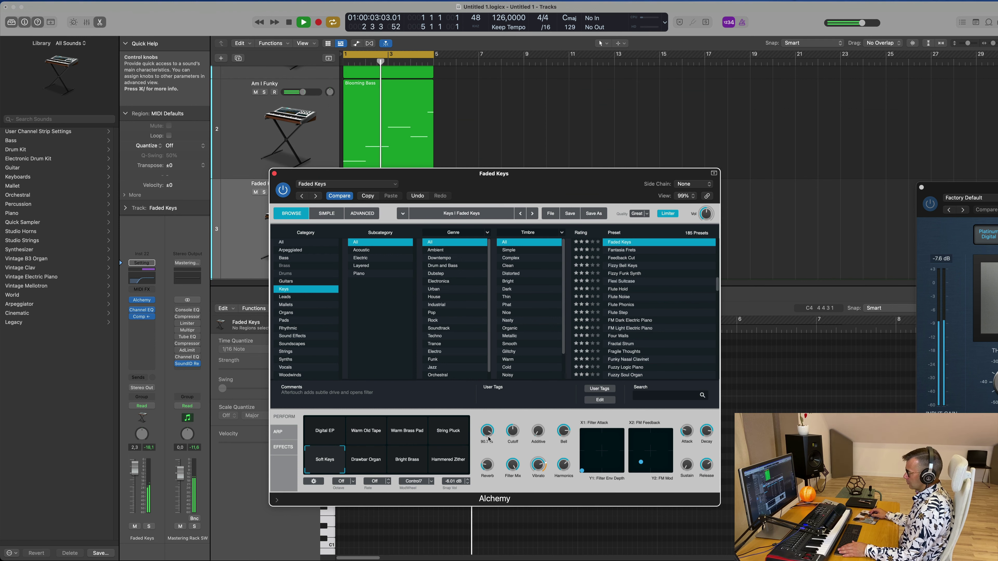
left_click_drag(592, 196, 699, 197)
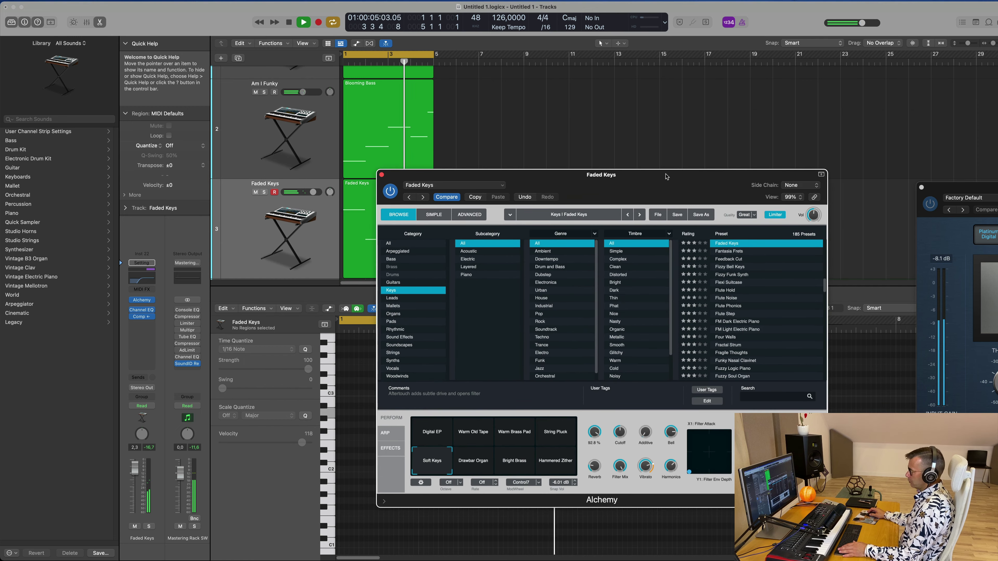
left_click(380, 175)
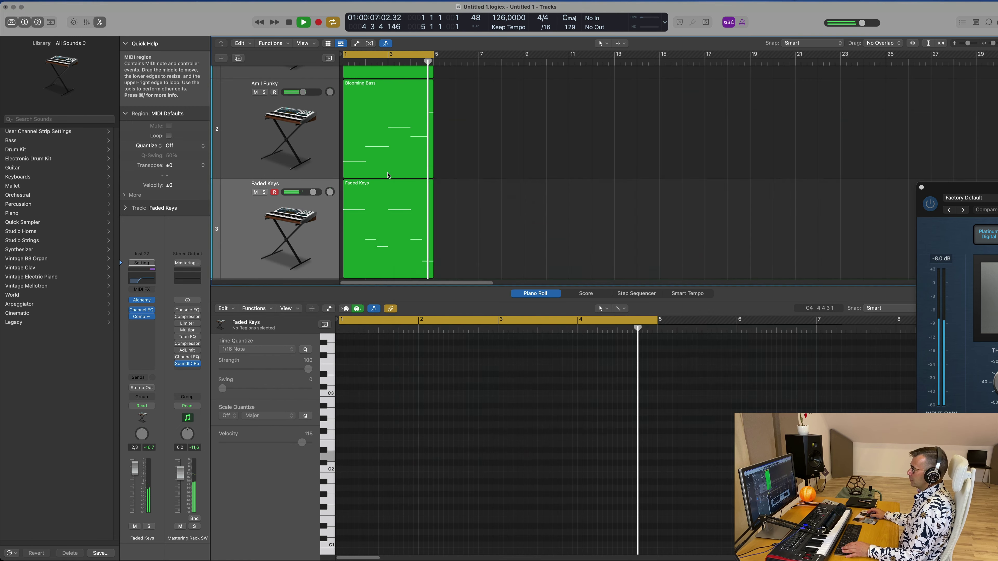
Duplicate the Faded Keys track and copy the first Kick 1 - Dark Arts region onto it at bar 1.
scroll(476, 189, "up", 3)
scroll(483, 197, "down", 3)
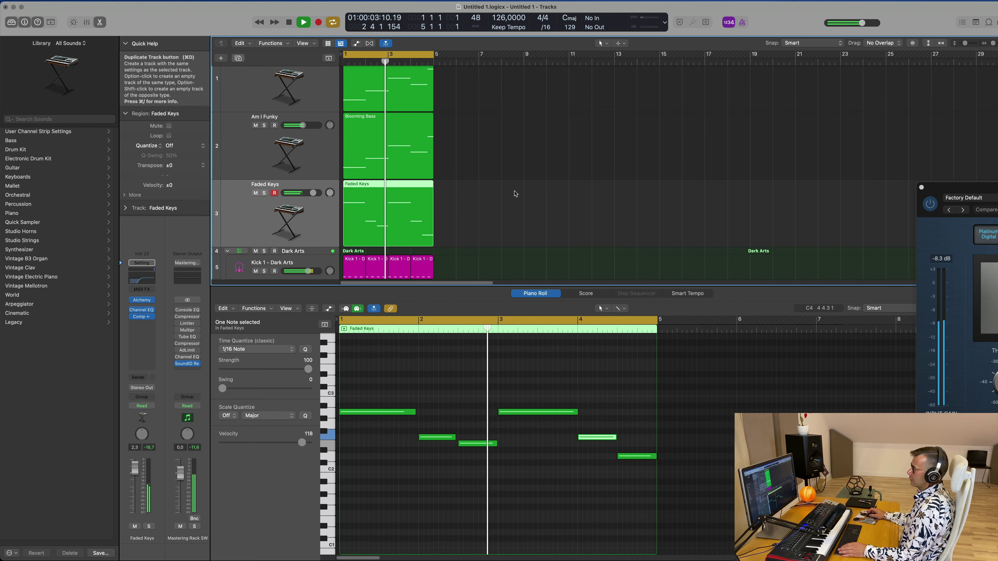
key("super+d")
left_click_drag(354, 258, 353, 201)
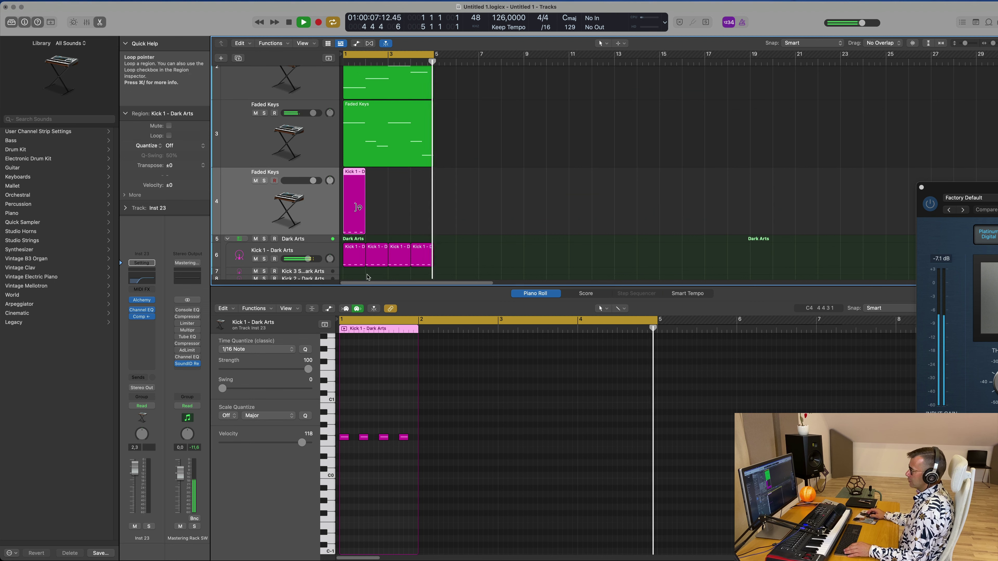
Transpose all four notes of the copied Kick 1 region up two octaves.
key("space")
scroll(408, 430, "up", 5)
scroll(353, 429, "up", 3)
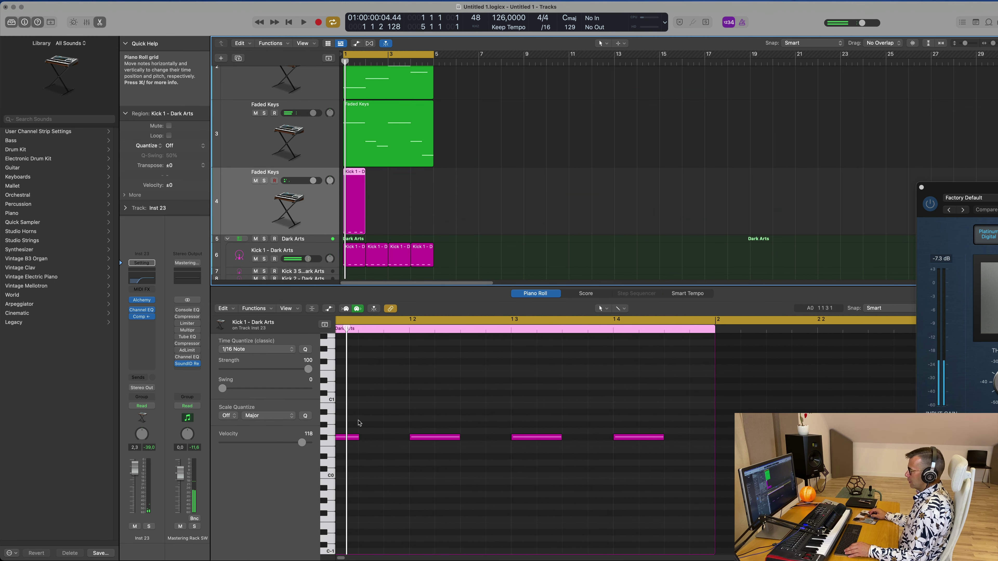
left_click_drag(357, 419, 681, 442)
key("space")
key("shift+alt+Up")
key("shift+alt+Up")
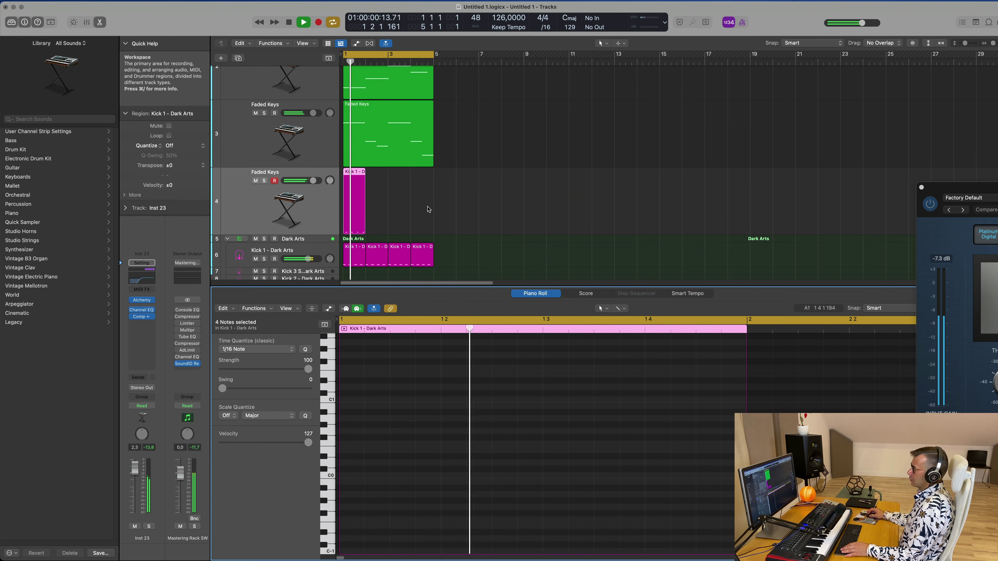
Repeat the copied Kick 1 region three times to fill four bars and select all four regions.
scroll(391, 197, "down", 2)
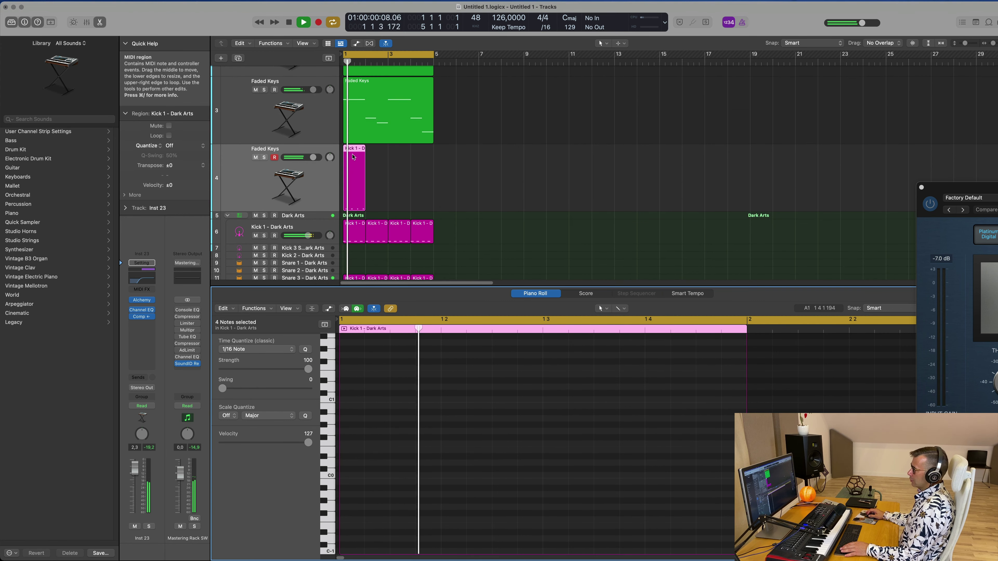
key("super+r")
key("super+r")
key("super+r")
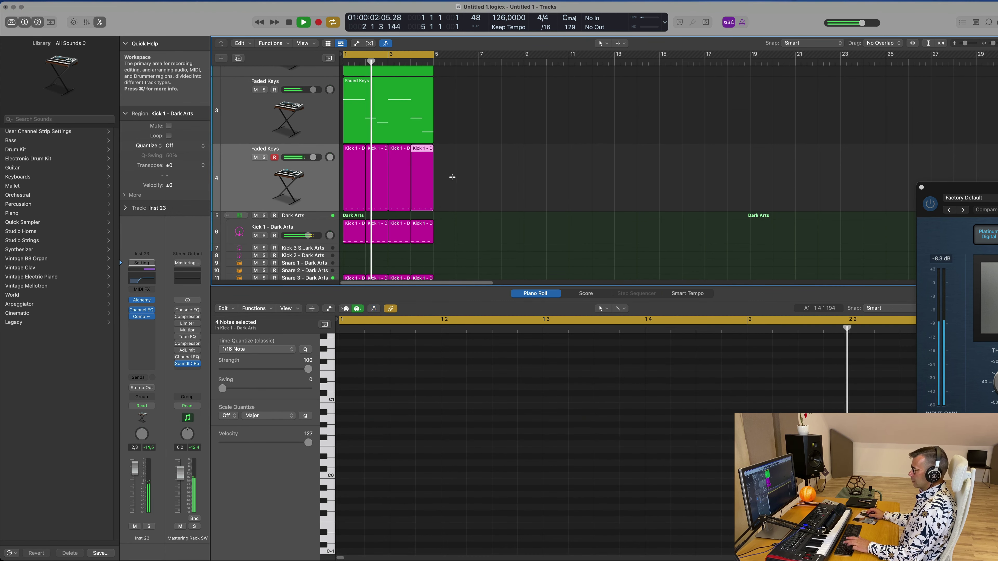
left_click_drag(465, 175, 339, 188)
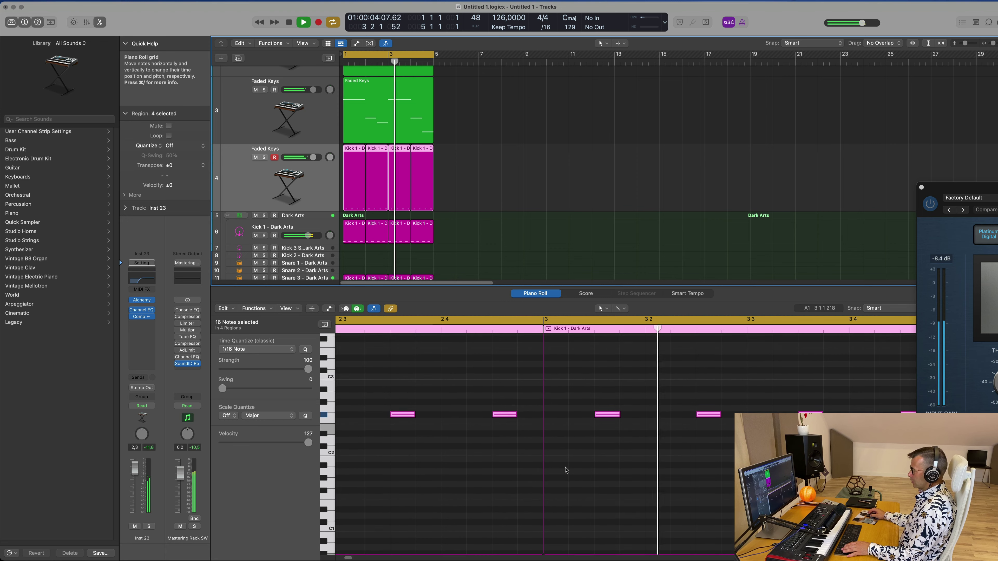
Move the 16 selected kick-pattern notes up one octave and restart playback from bar 1.
key("space")
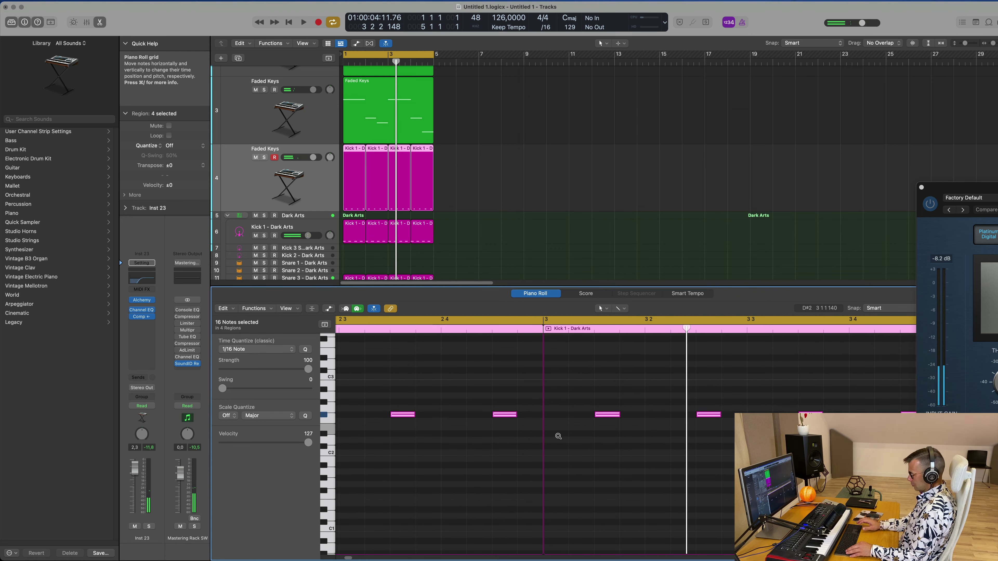
key("Return")
key("space")
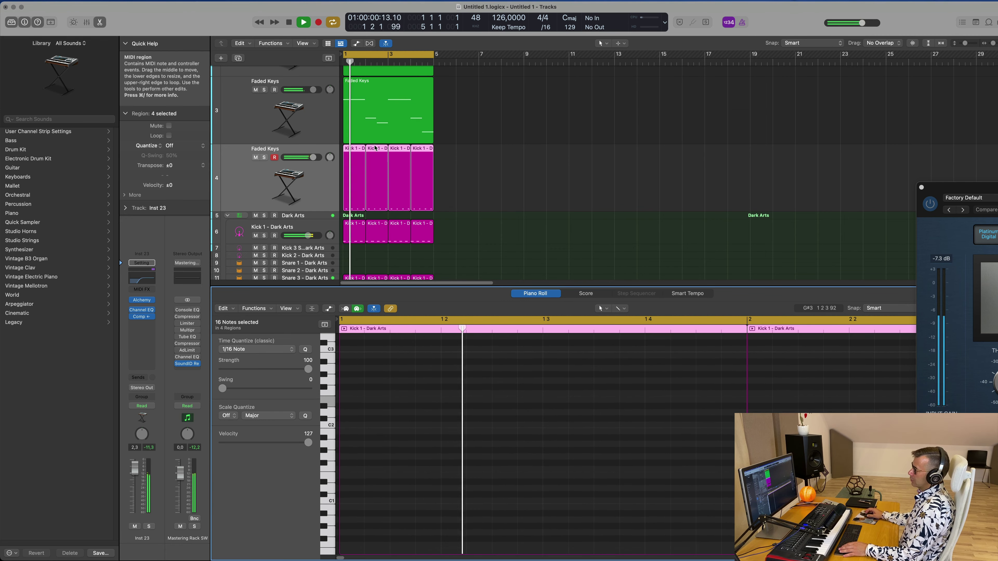
key("space")
Open Alchemy on the kick-rhythm keys track and try different Bell and Attack settings during playback.
left_click(142, 300)
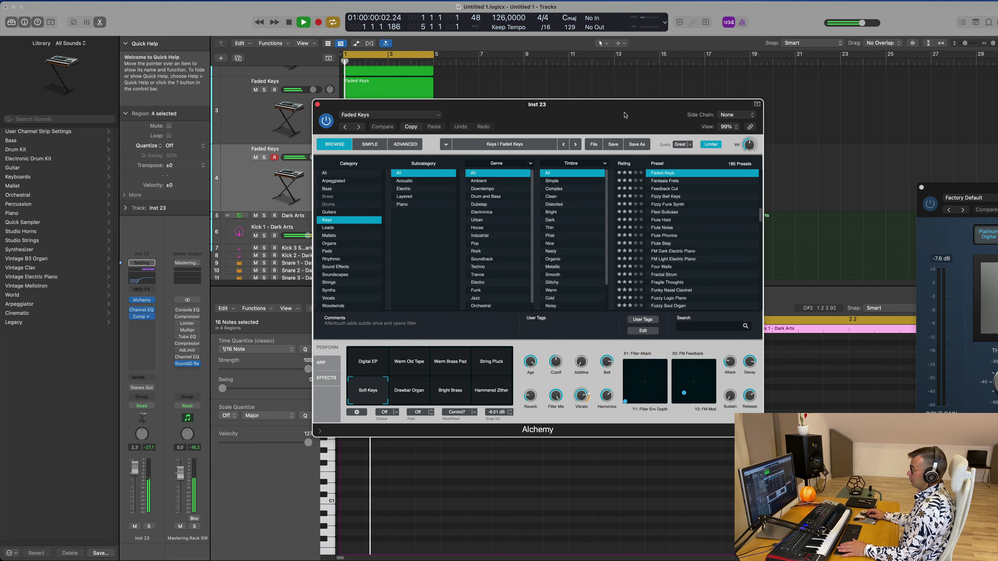
left_click_drag(625, 116, 611, 118)
mouse_move(587, 368)
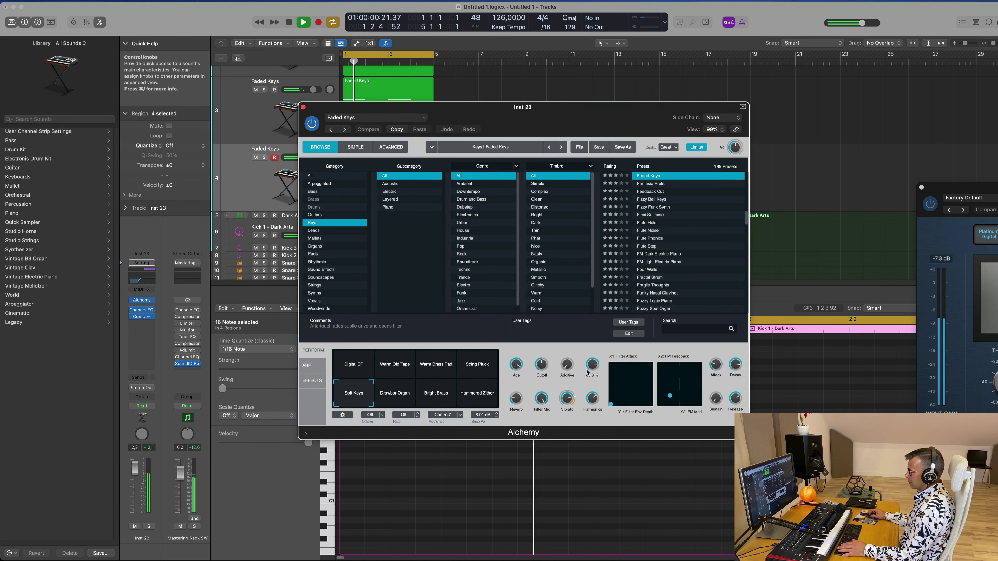
key("Return")
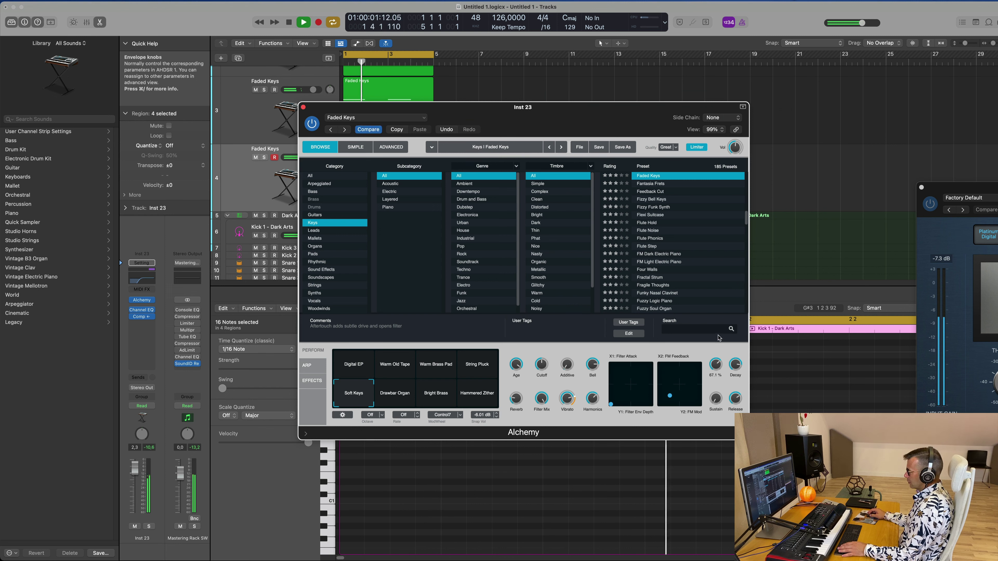
key("Return")
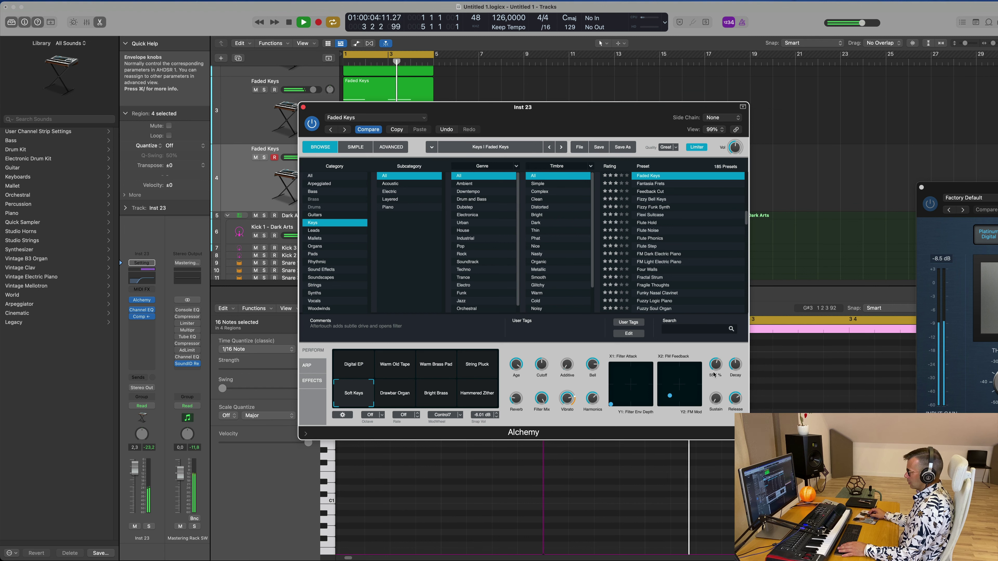
key("space")
Audition the String Pluck, Hammered Zither and Digital EP snapshots of Faded Keys, plus the Fizzy Bell Keys preset.
left_click(478, 370)
left_click(479, 401)
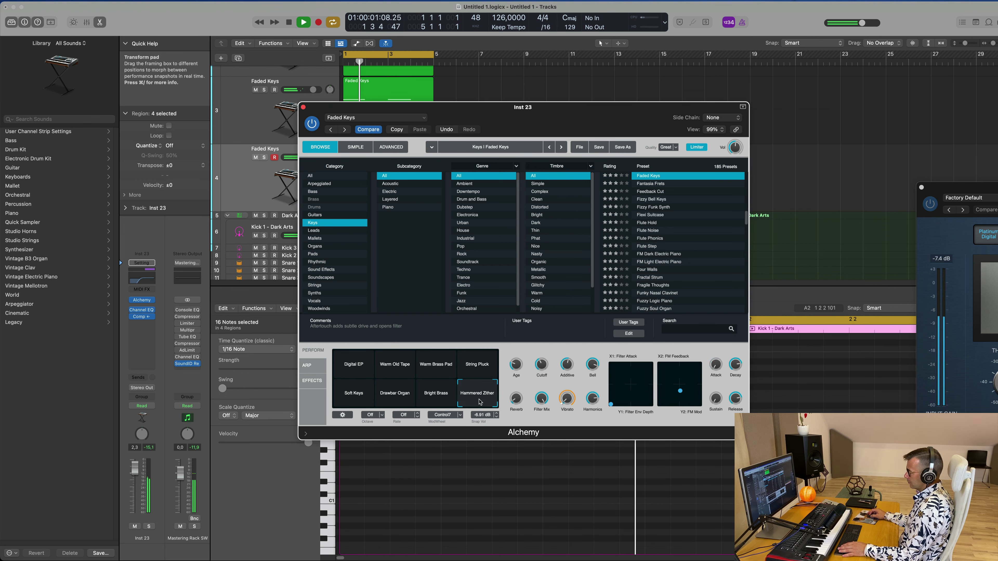
left_click(380, 369)
left_click(350, 367)
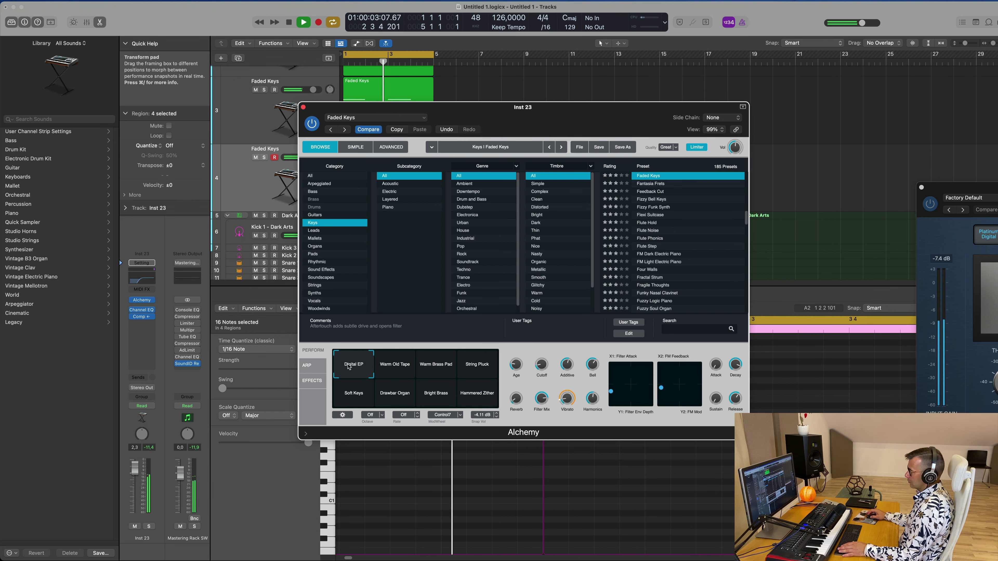
left_click(651, 199)
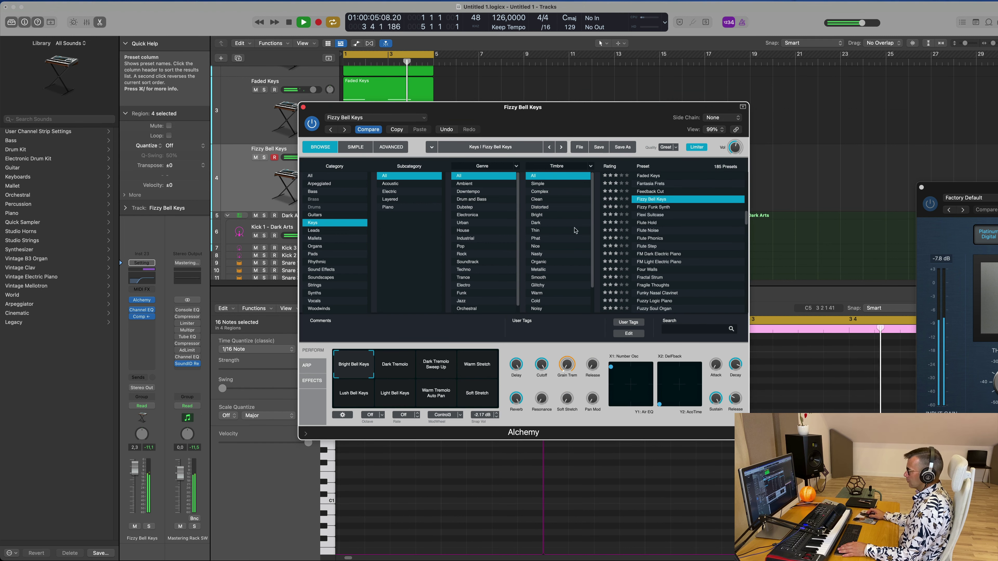
Load the 80s Fantasy preset from the Brass category and lower its Cutoff to 16.4 %.
left_click(314, 199)
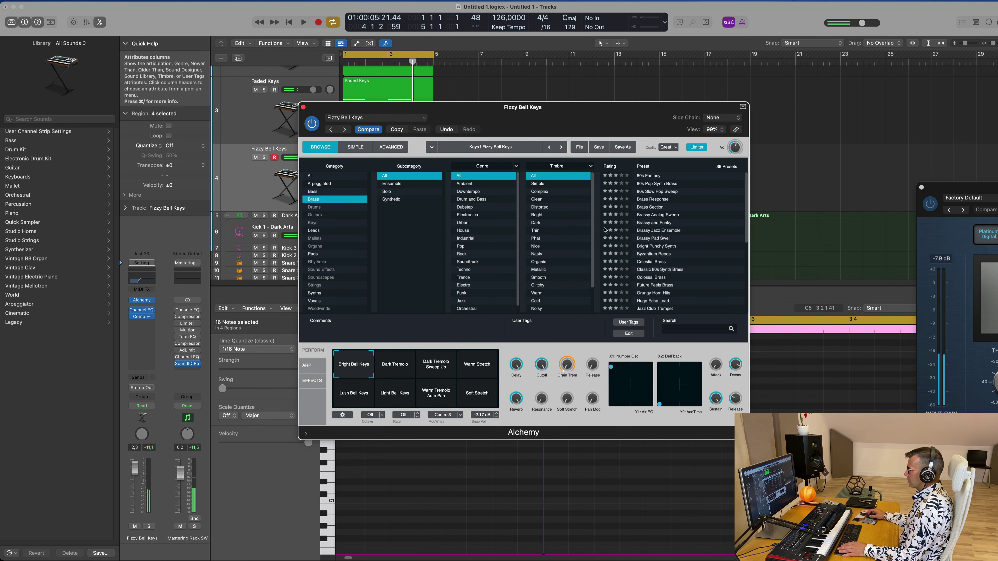
left_click(652, 177)
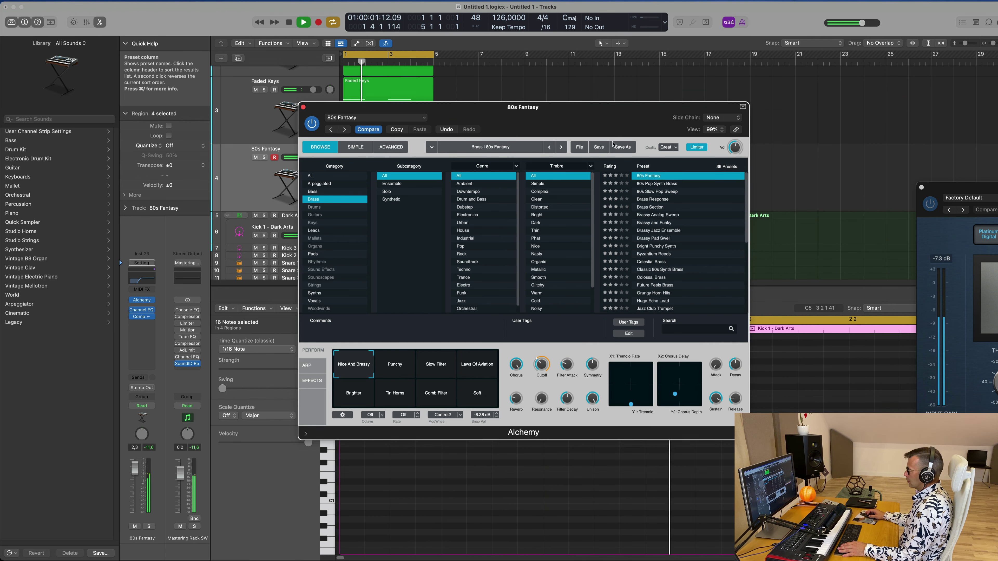
left_click_drag(539, 364, 673, 454)
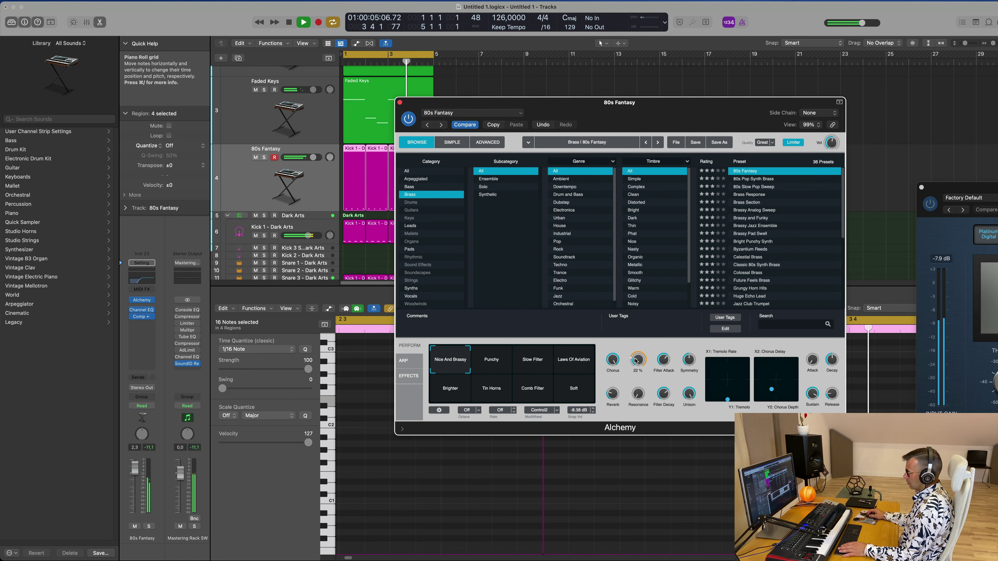
left_click_drag(634, 361, 635, 353)
Move the Alchemy window clear of the notes and delete the first and third notes of the bar 1 region.
left_click_drag(669, 102, 902, 85)
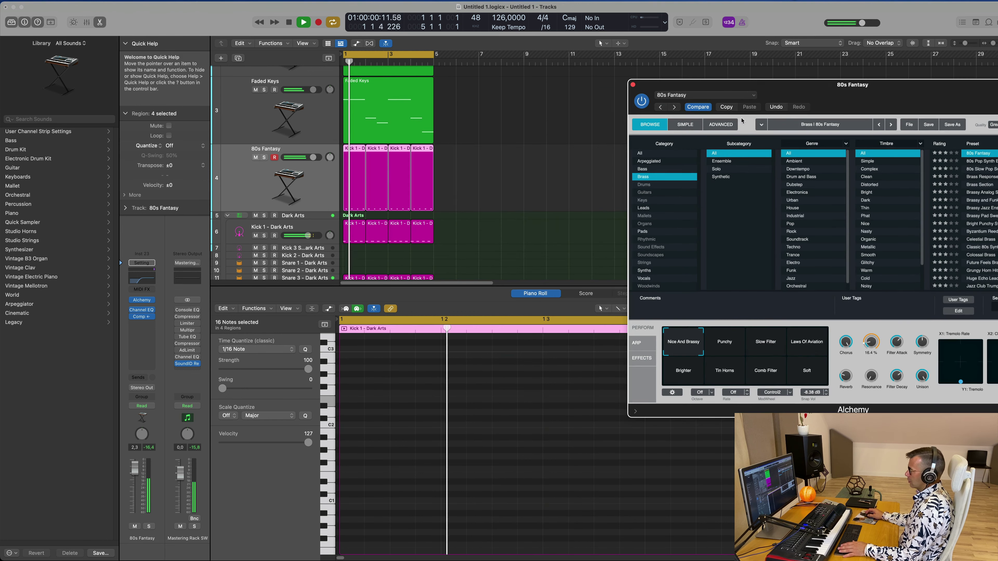
left_click_drag(460, 180, 353, 165)
scroll(490, 441, "up", 5)
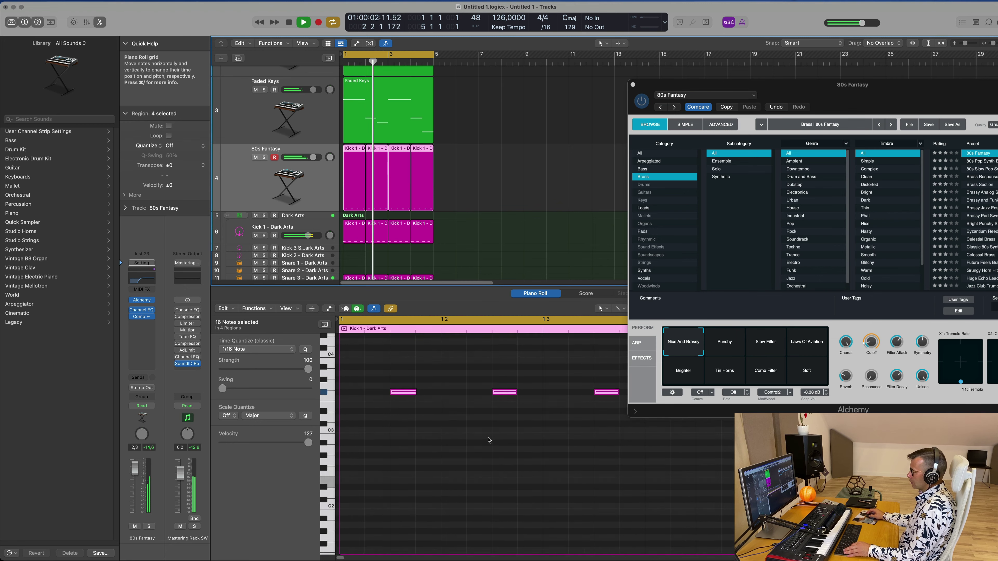
scroll(488, 438, "down", 2)
scroll(489, 437, "down", 2)
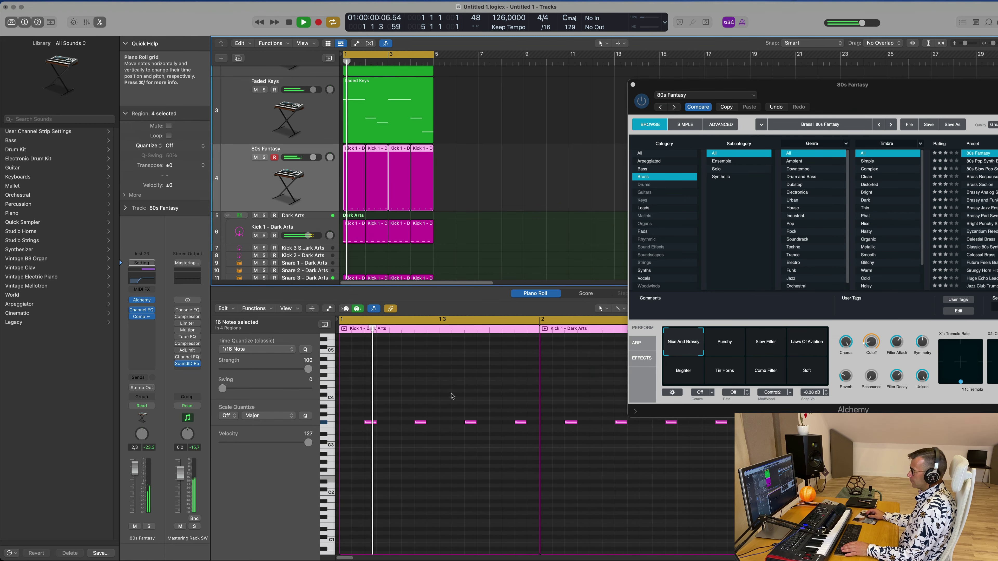
key("space")
left_click(368, 397)
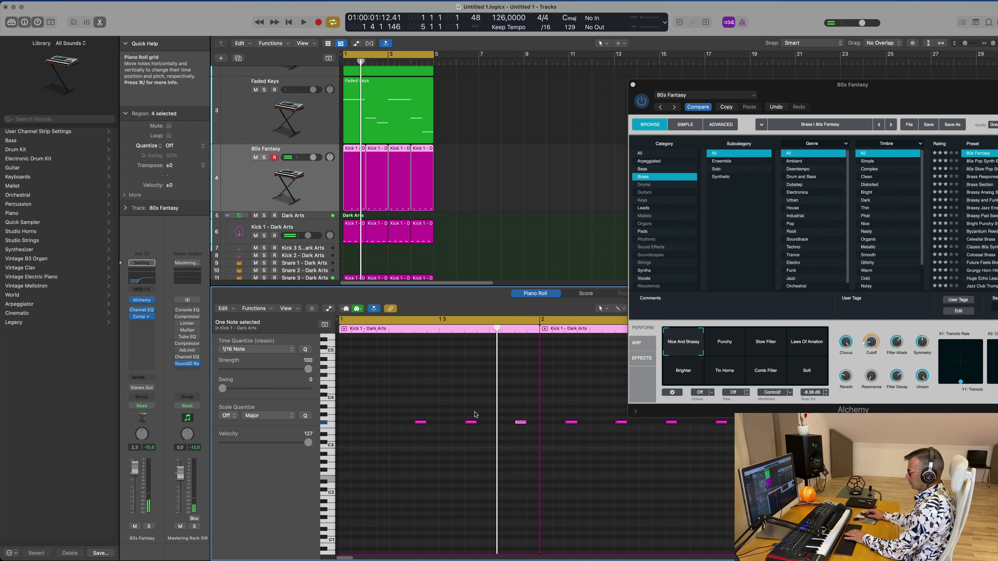
key("space")
scroll(469, 437, "down", 3)
scroll(473, 432, "up", 1)
scroll(472, 432, "up", 2)
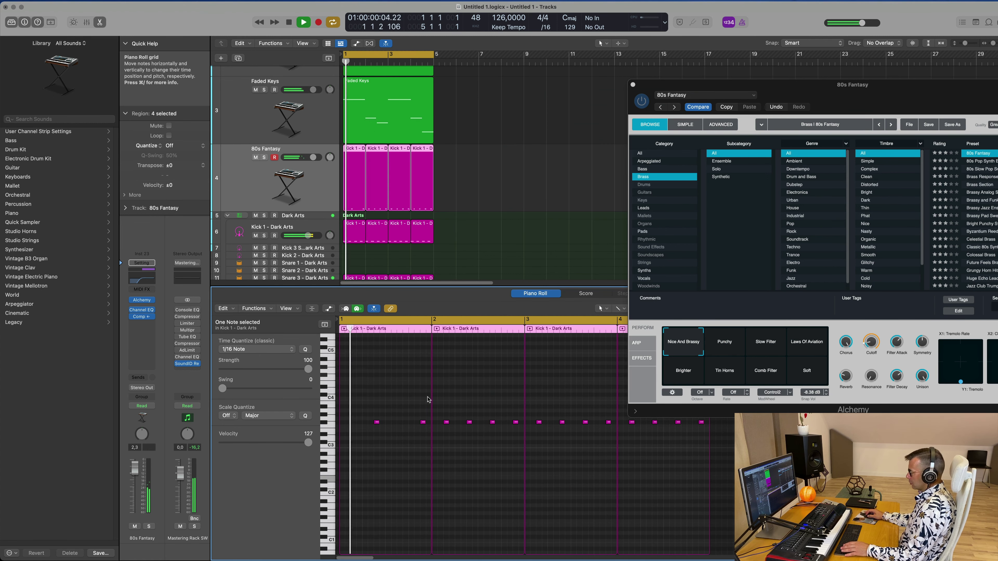
Delete the first and third notes of the kick-pattern regions in bars 2 and 3.
left_click_drag(447, 401, 444, 436)
key("Delete")
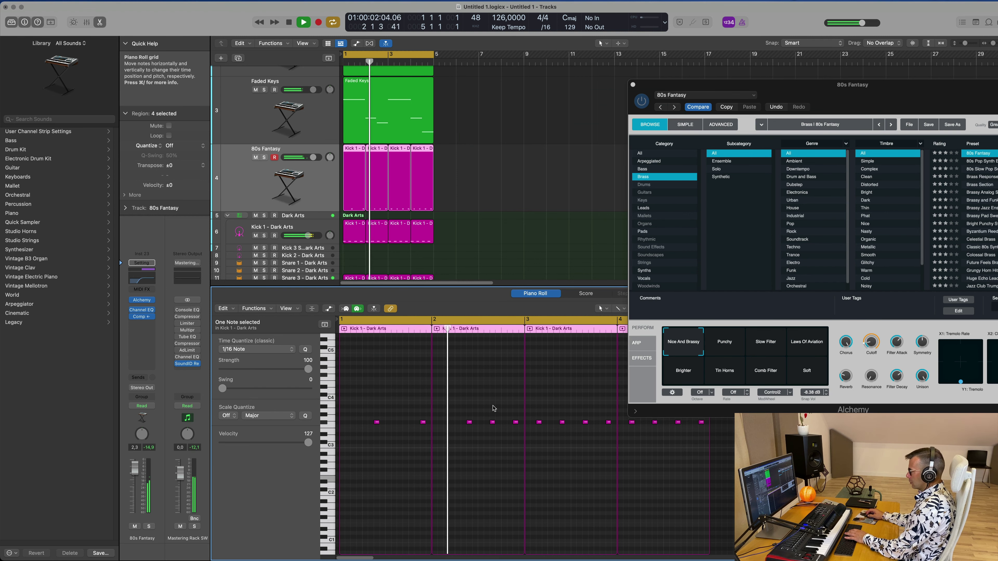
left_click_drag(492, 406, 496, 433)
key("Delete")
key("Delete")
left_click_drag(540, 407, 598, 448)
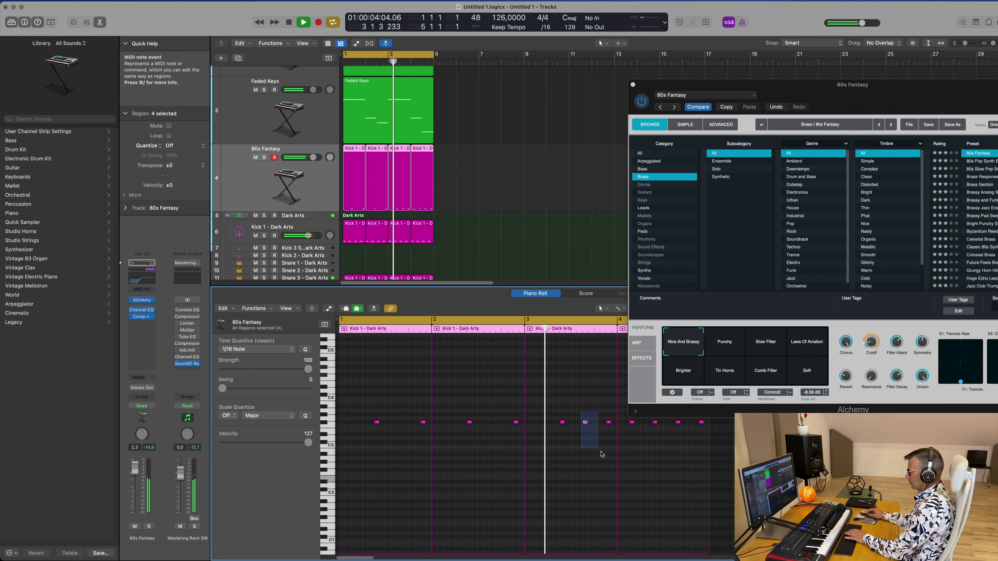
key("Delete")
Move the Alchemy window out of the way and delete the first and third notes of the bar 4 region.
left_click_drag(875, 89, 609, 16)
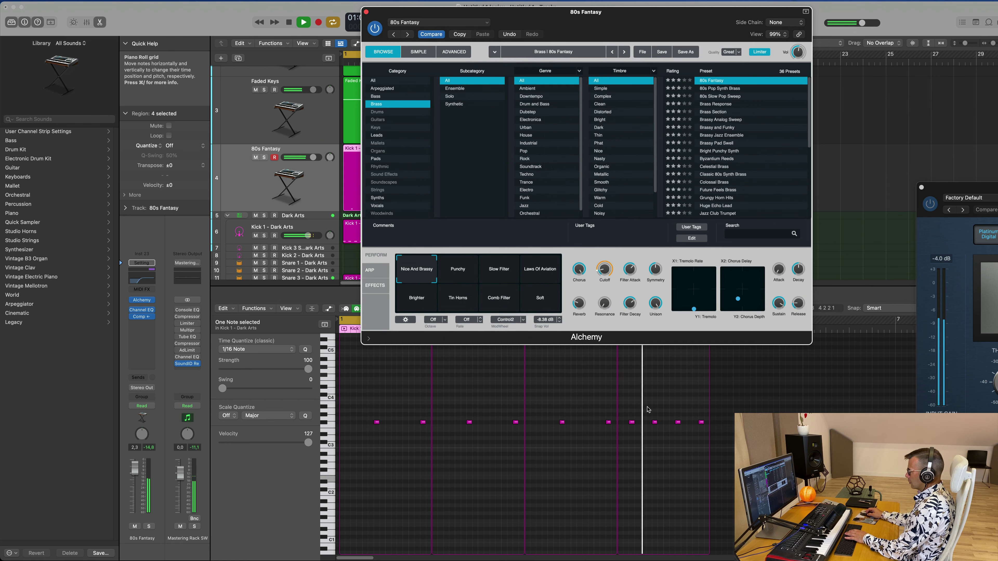
left_click_drag(631, 409, 634, 444)
key("Delete")
left_click_drag(664, 408, 691, 446)
key("Delete")
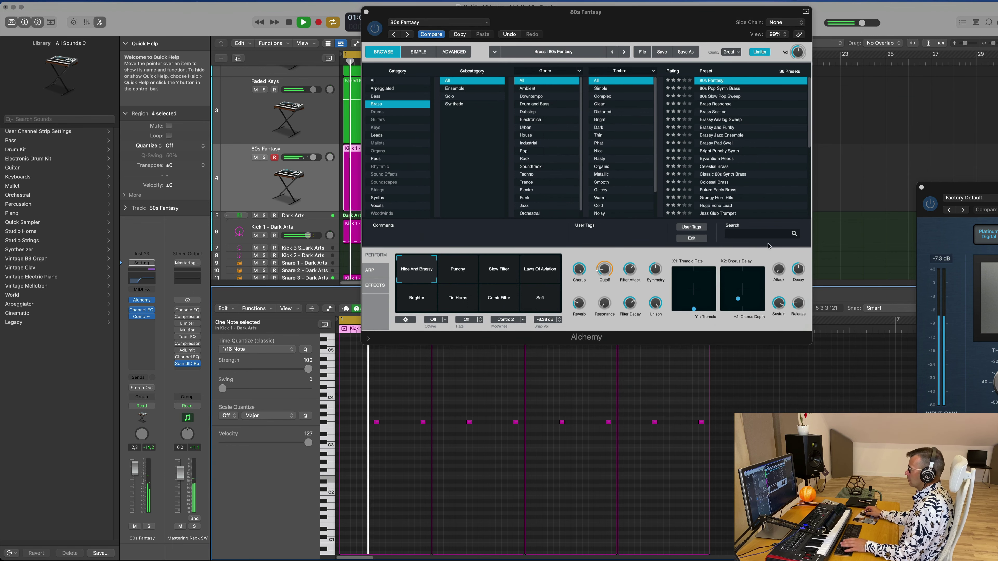
Audition the 80s Fantasy snapshots Slow Filter, Laws Of Aviation, Brighter, Tin Horns, Comb Filter and Soft, varying the Cutoff.
left_click_drag(656, 39, 691, 95)
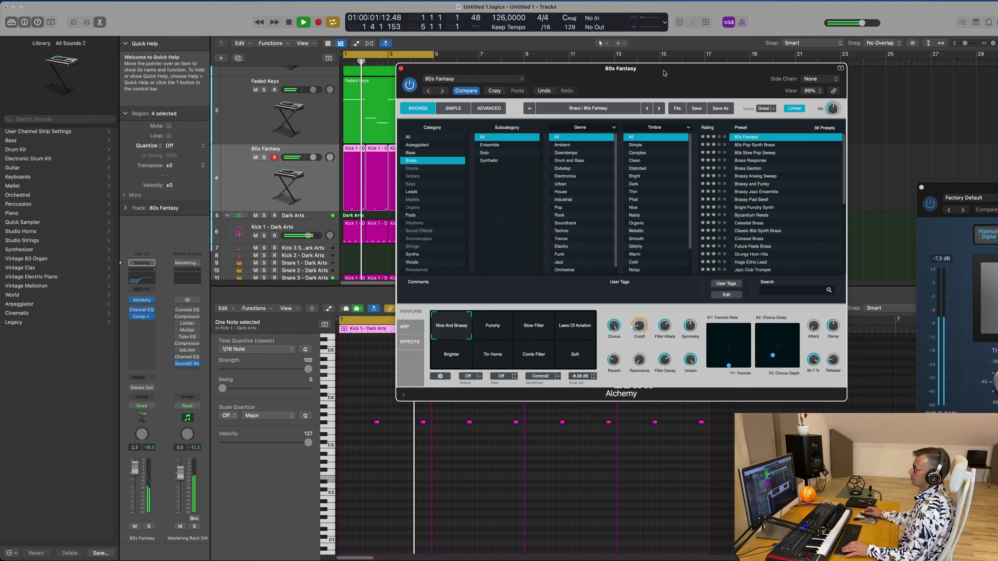
left_click(541, 327)
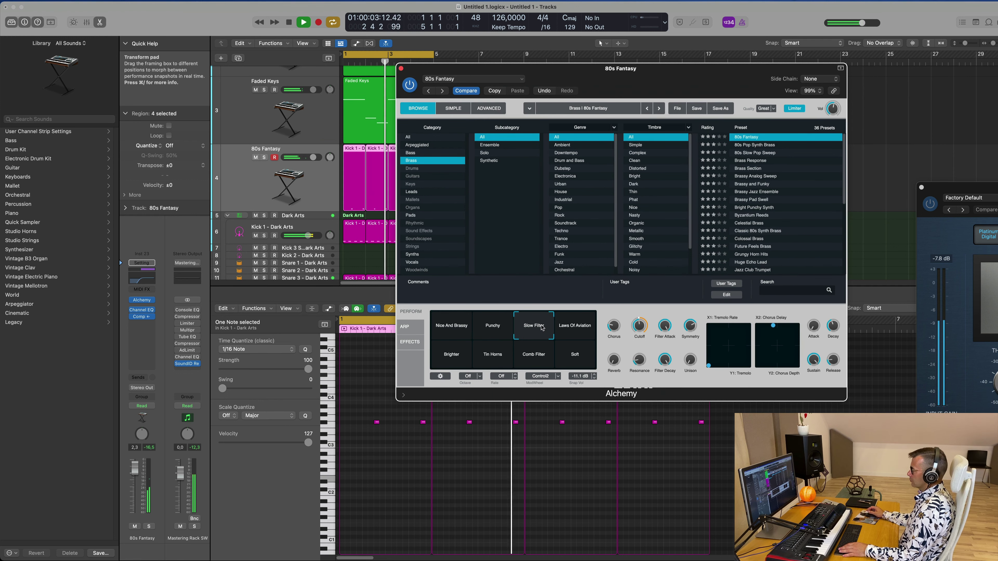
mouse_move(646, 324)
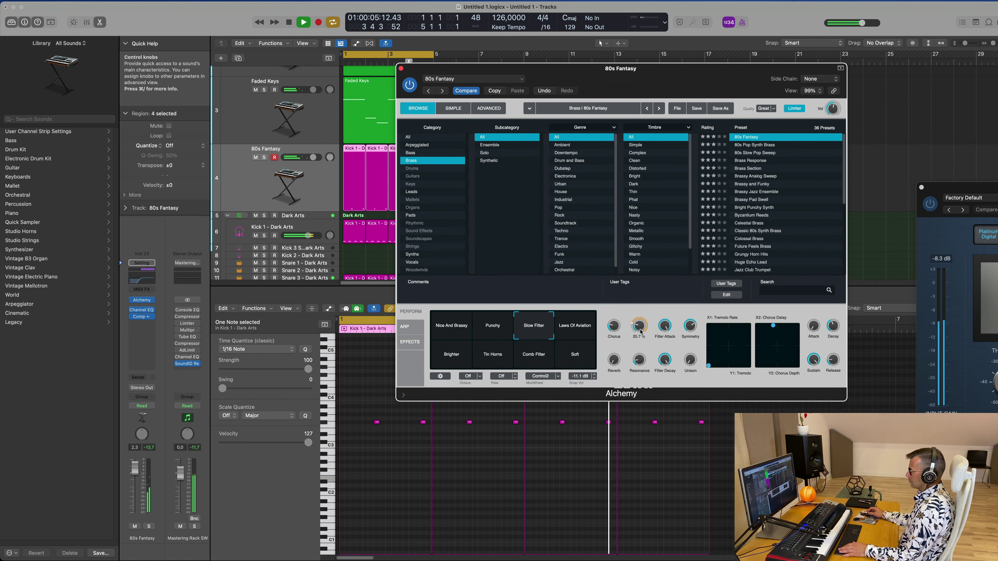
left_click(572, 334)
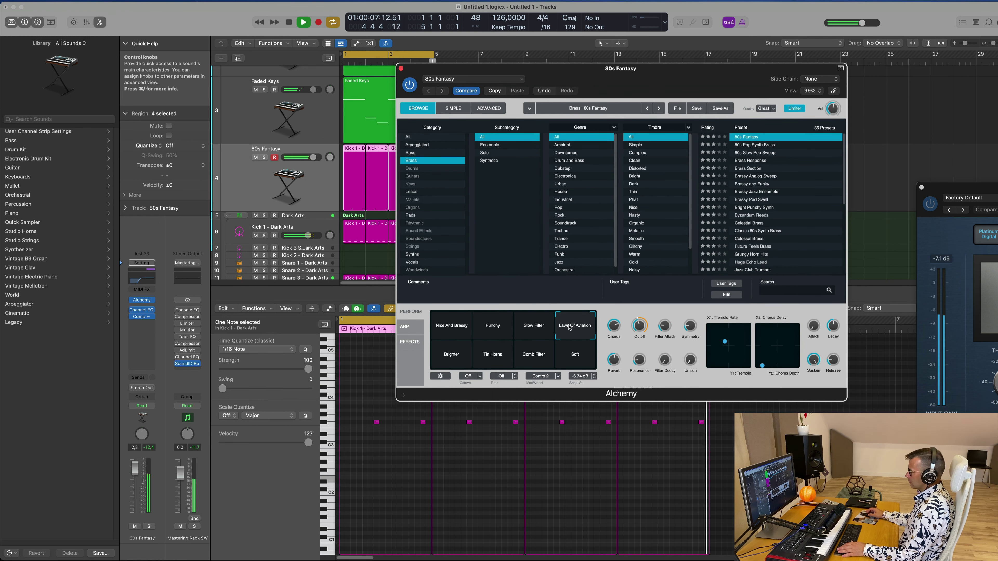
left_click(452, 354)
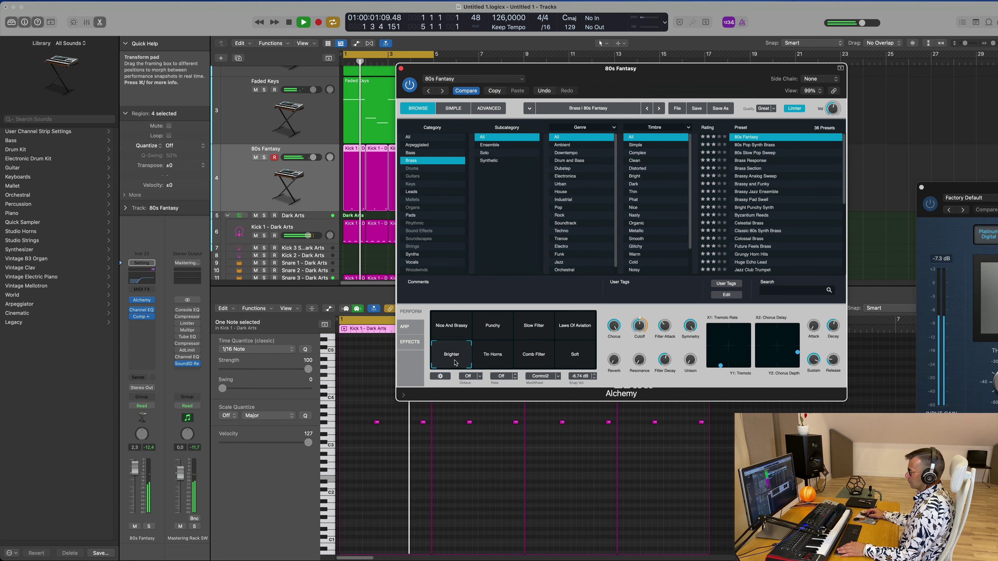
left_click(493, 355)
left_click(534, 356)
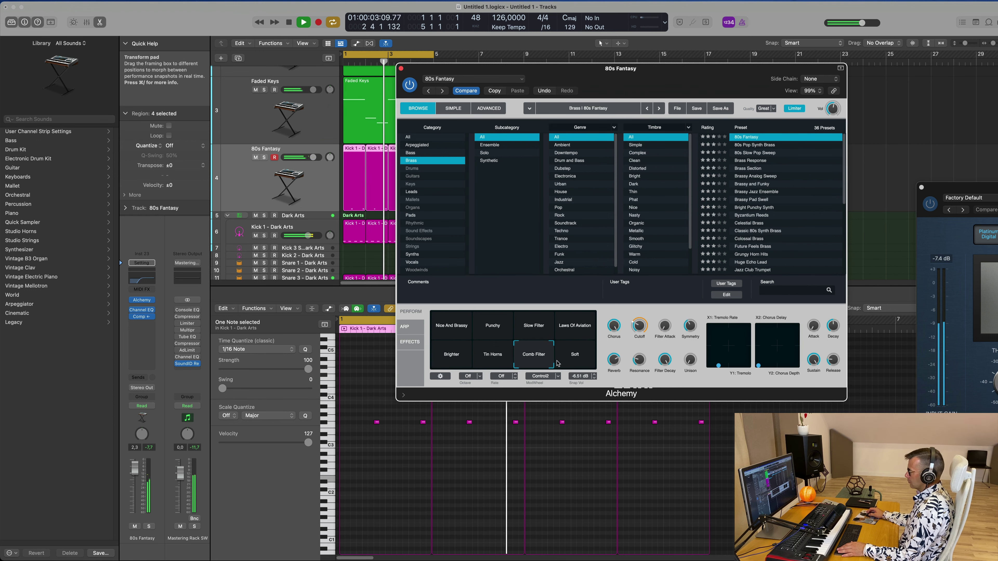
left_click(573, 359)
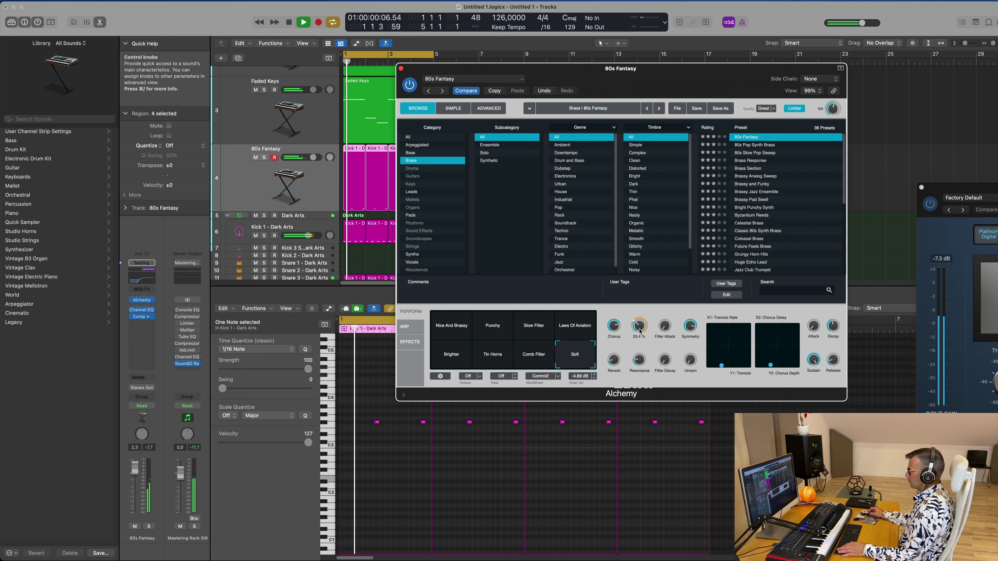
Load the 80s Pop Synth Brass preset and audition its Warm Decay, Rich Decay, Bright Bass, Rich Sweep and Snappy snapshots.
left_click(757, 145)
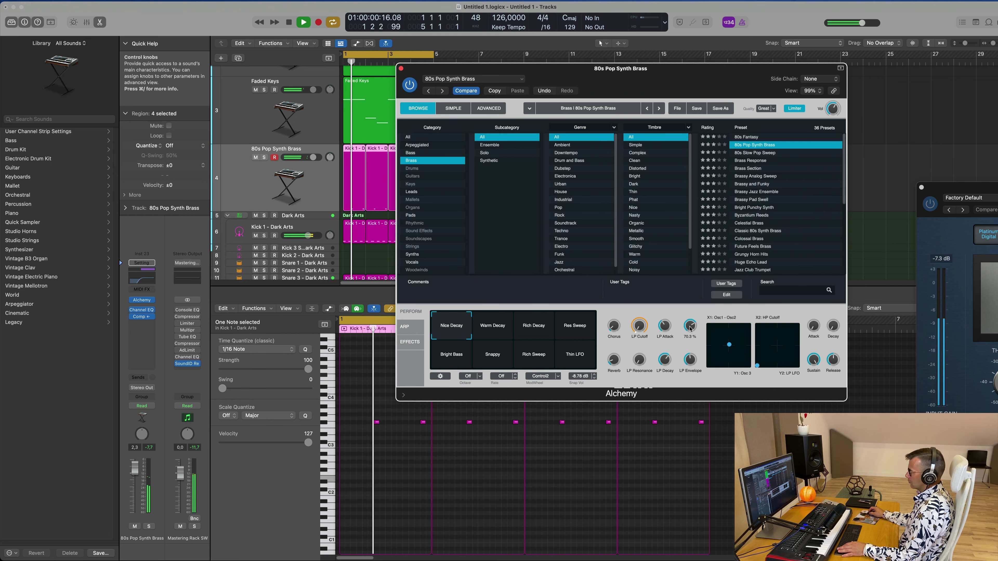
left_click(493, 326)
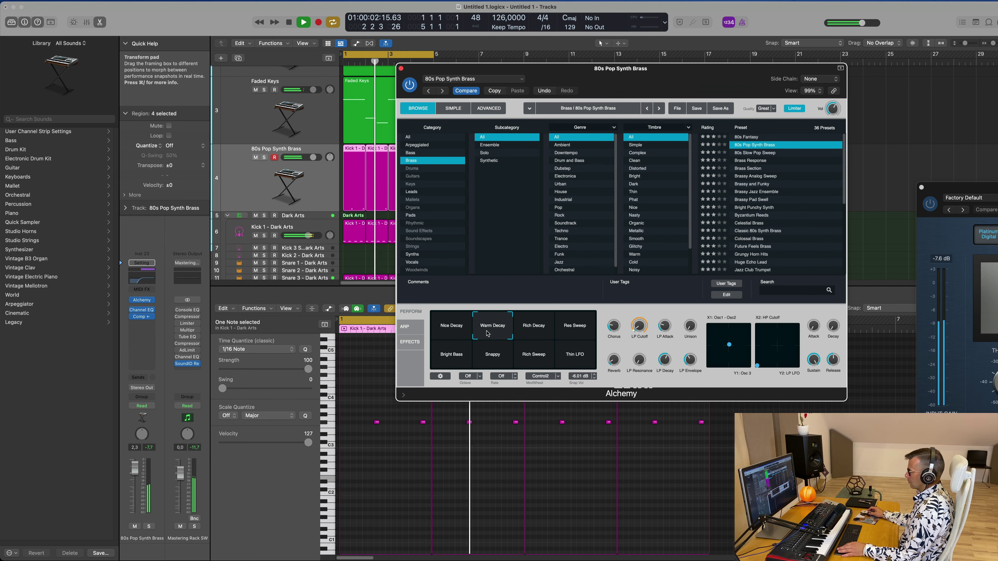
left_click(537, 325)
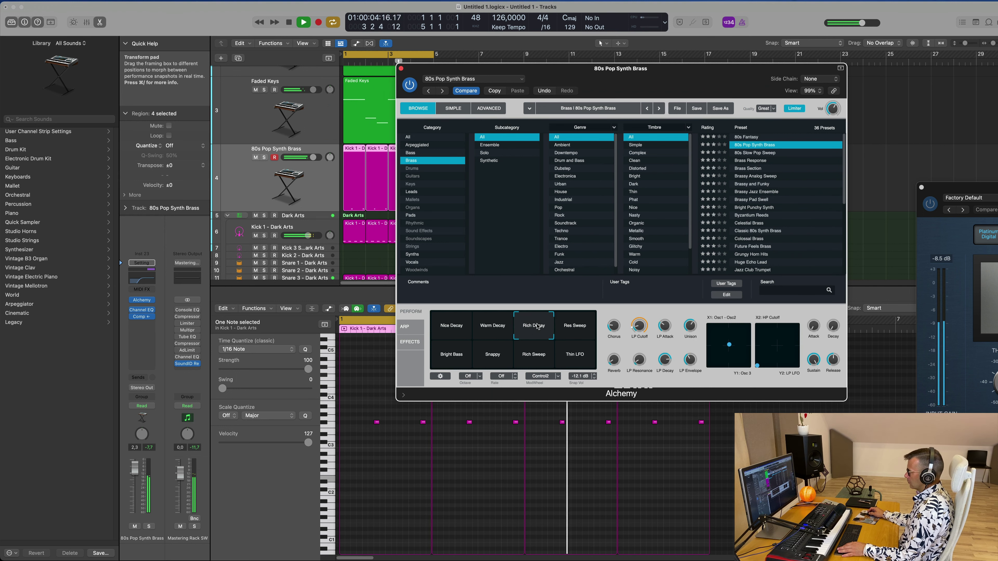
left_click(492, 326)
left_click(446, 366)
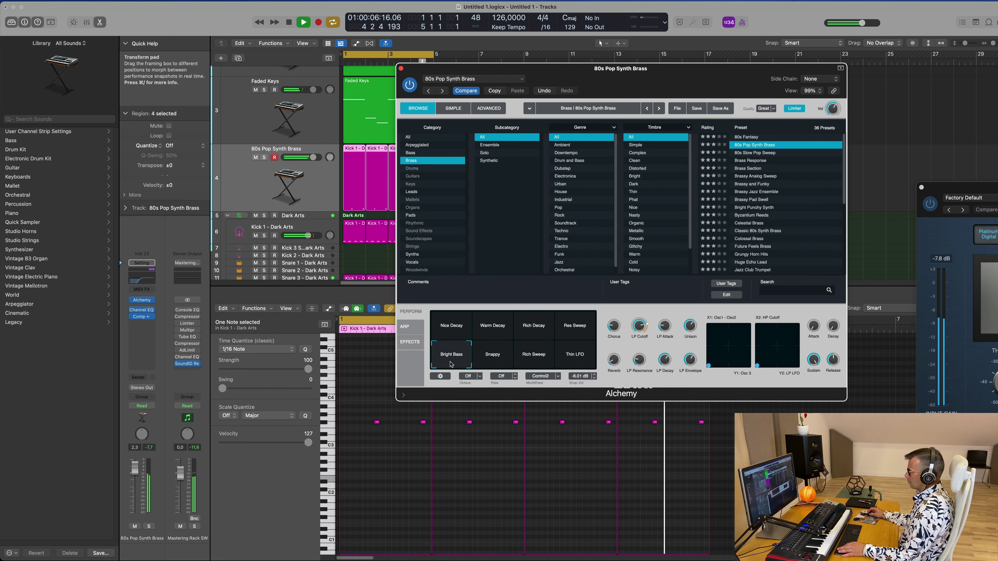
left_click(532, 359)
left_click(484, 358)
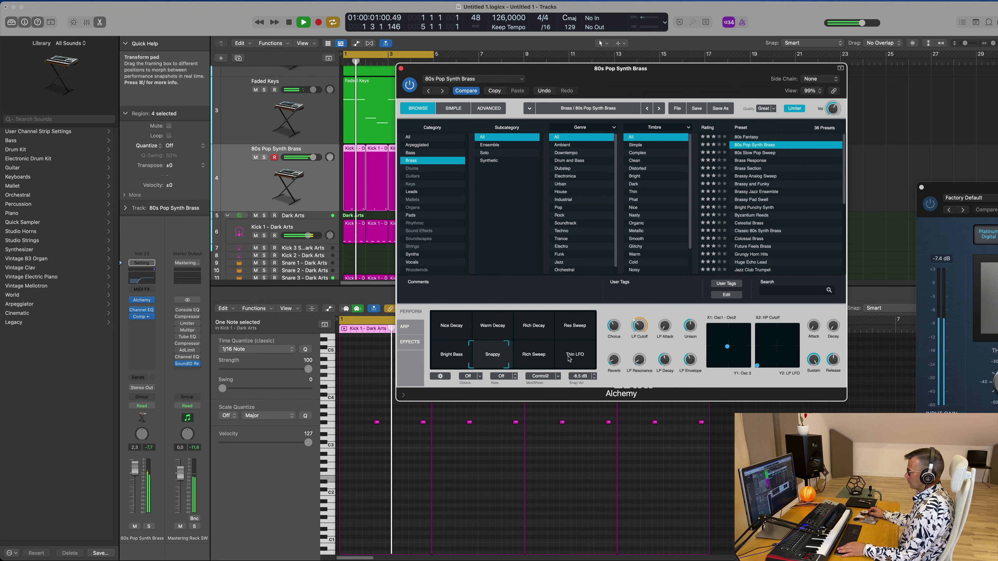
Choose the Rich Sweep snapshot, adjust its LP Cutoff and set LP Attack to 16.1 %.
left_click(530, 356)
mouse_move(637, 338)
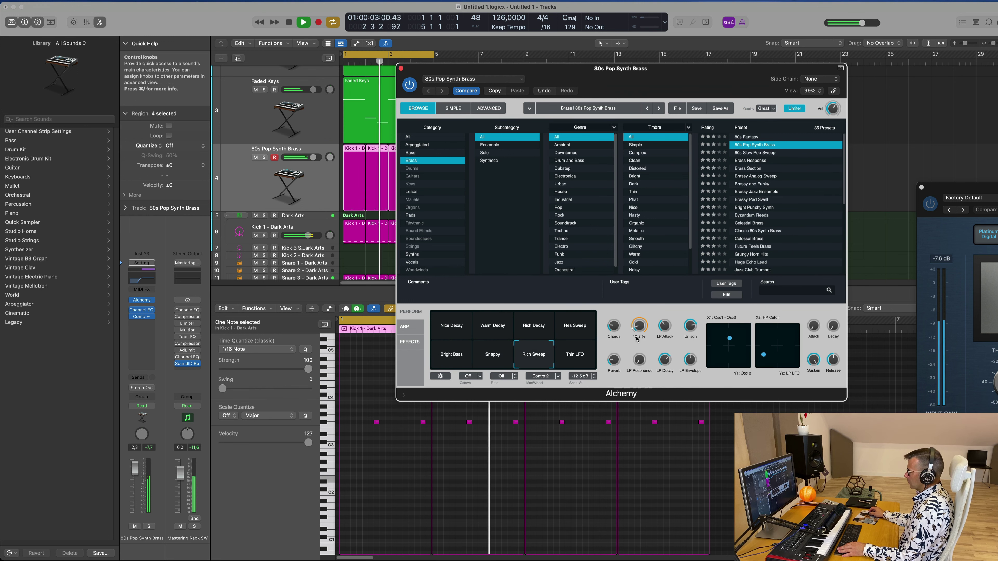
mouse_move(690, 326)
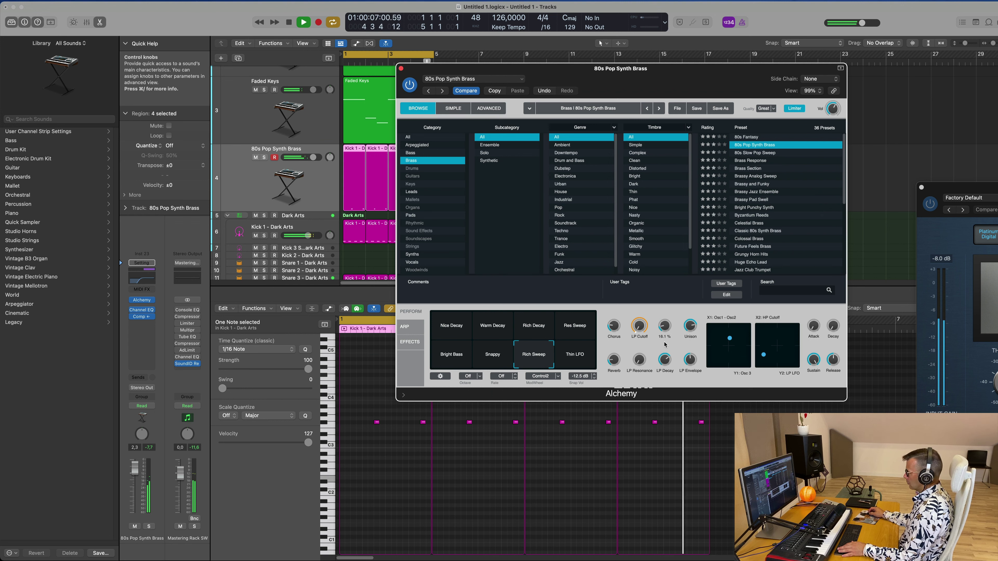
Set LP Attack to 52.8 % and send the 80s Pop Synth Brass track to Bus 4 (Delay - Degrading Quality), raising the send level.
left_click_drag(665, 345, 667, 327)
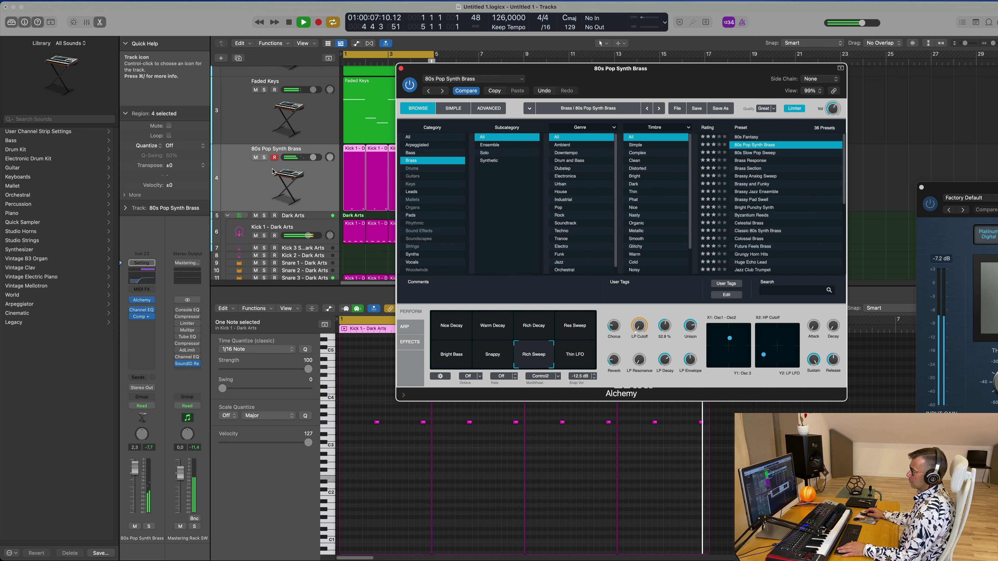
left_click(145, 239)
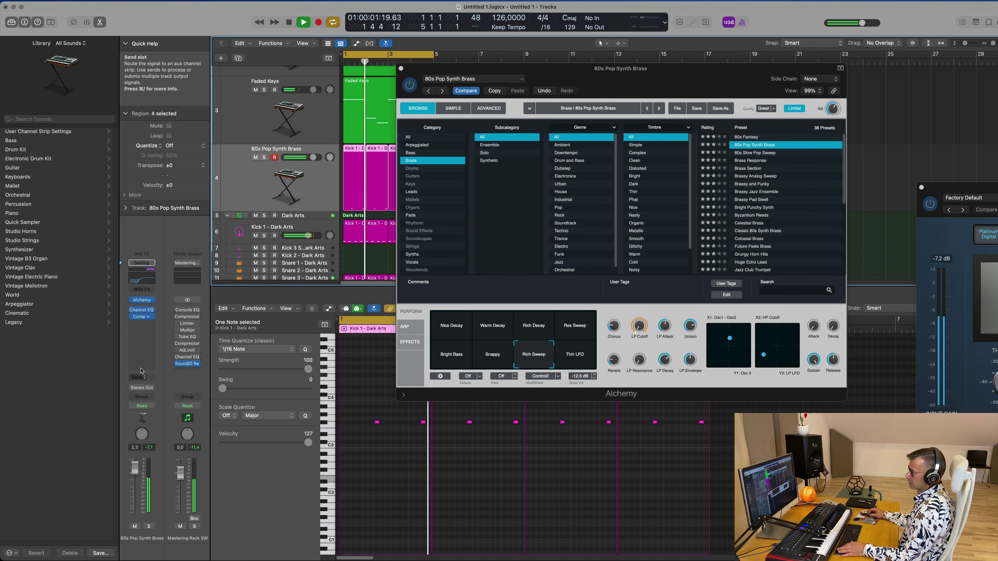
left_click(142, 377)
mouse_move(144, 391)
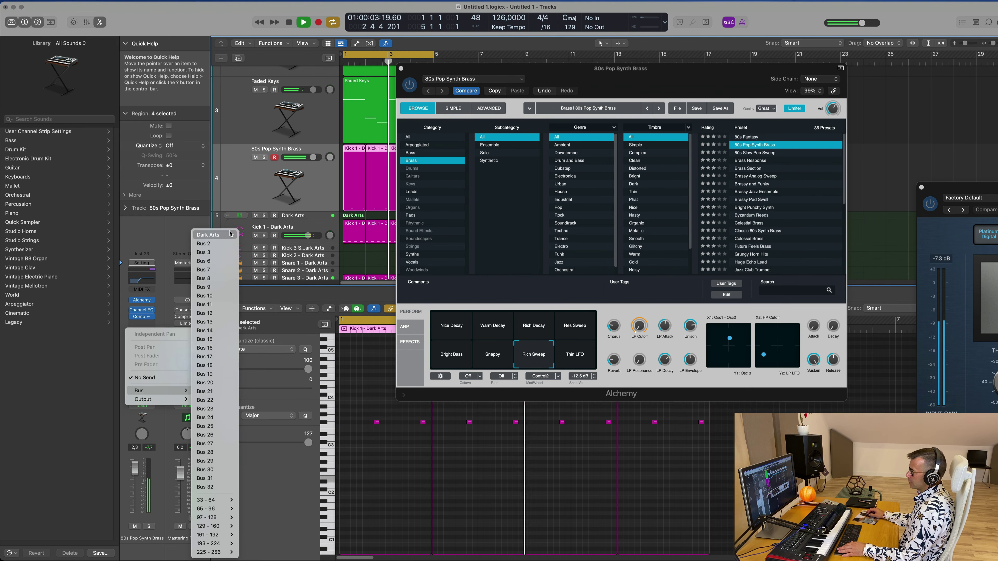
mouse_move(215, 235)
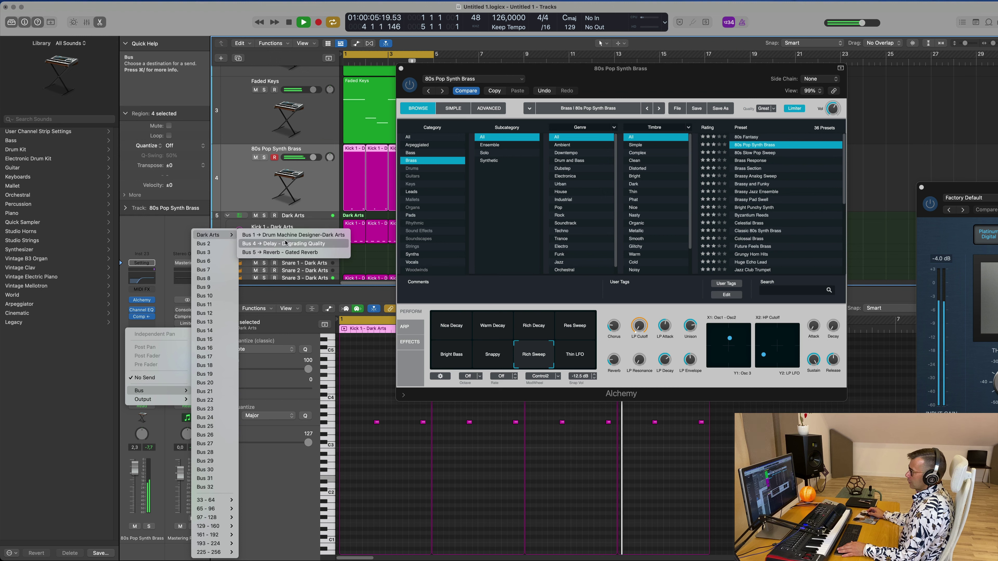
left_click(305, 243)
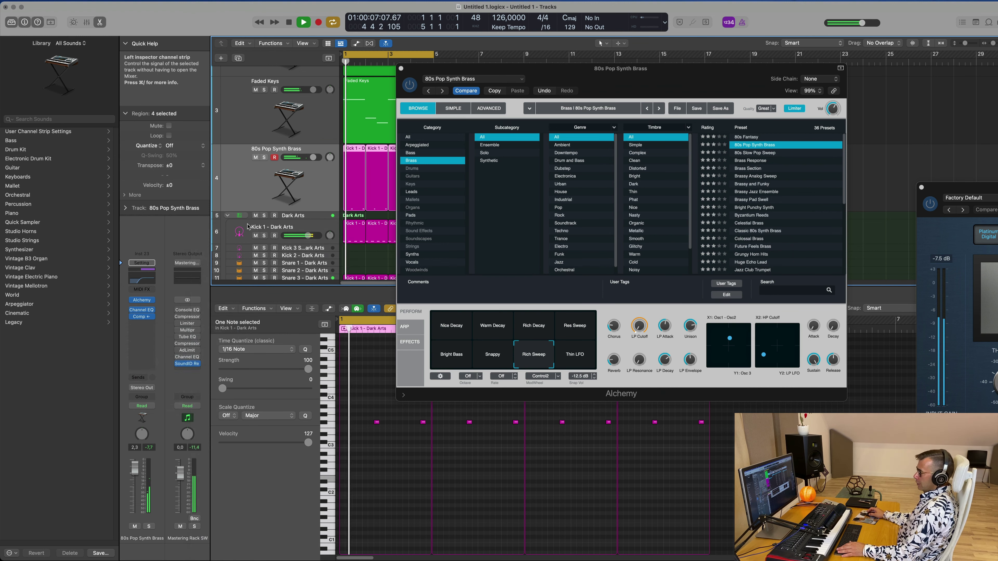
left_click_drag(154, 374, 155, 359)
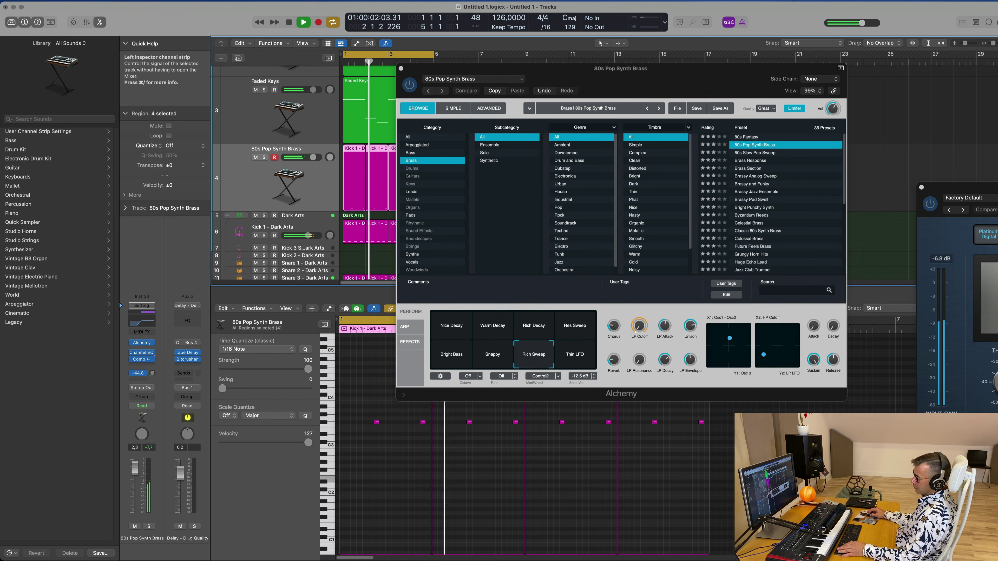
Open the Tape Delay on the Bus 4 channel and set Wet to 100 %, Feedback to 38 % and Clip Threshold to -0.6 dB.
left_click(177, 360)
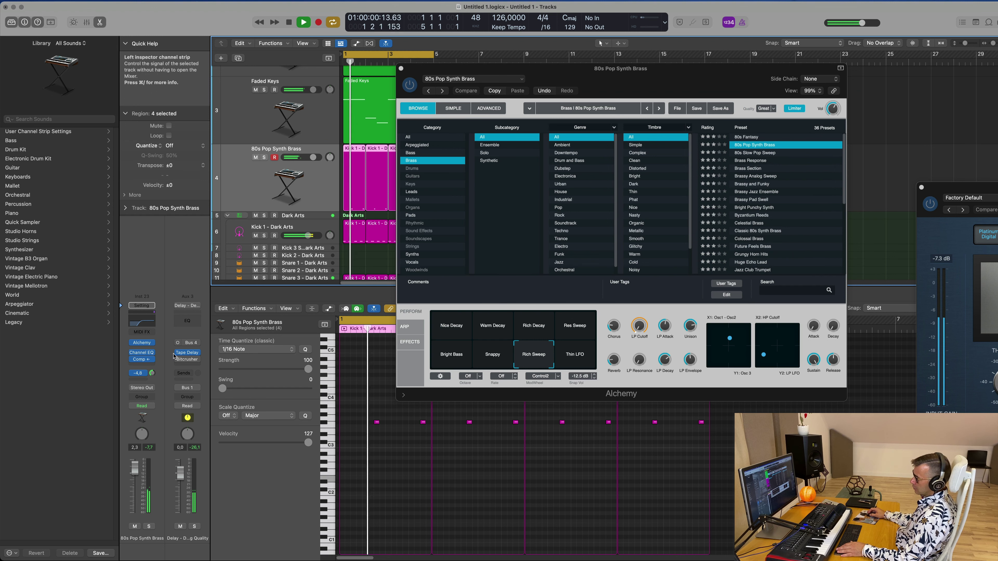
left_click(188, 353)
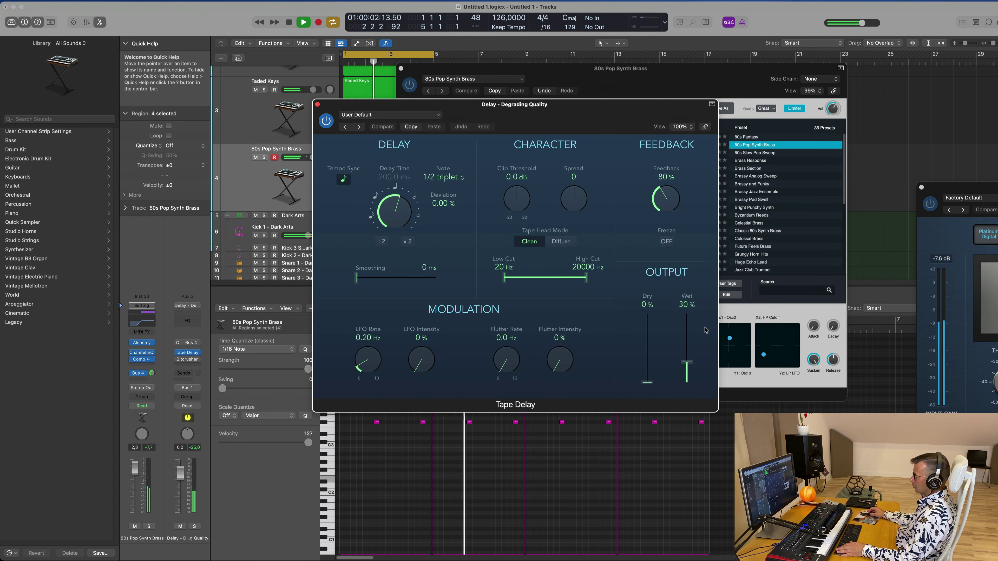
left_click_drag(691, 316, 689, 309)
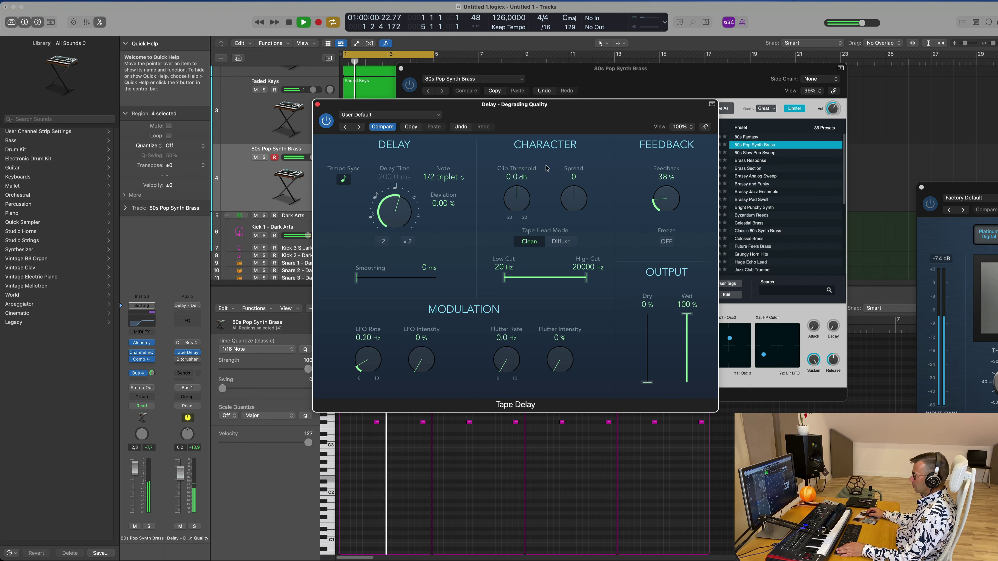
left_click_drag(519, 186, 522, 180)
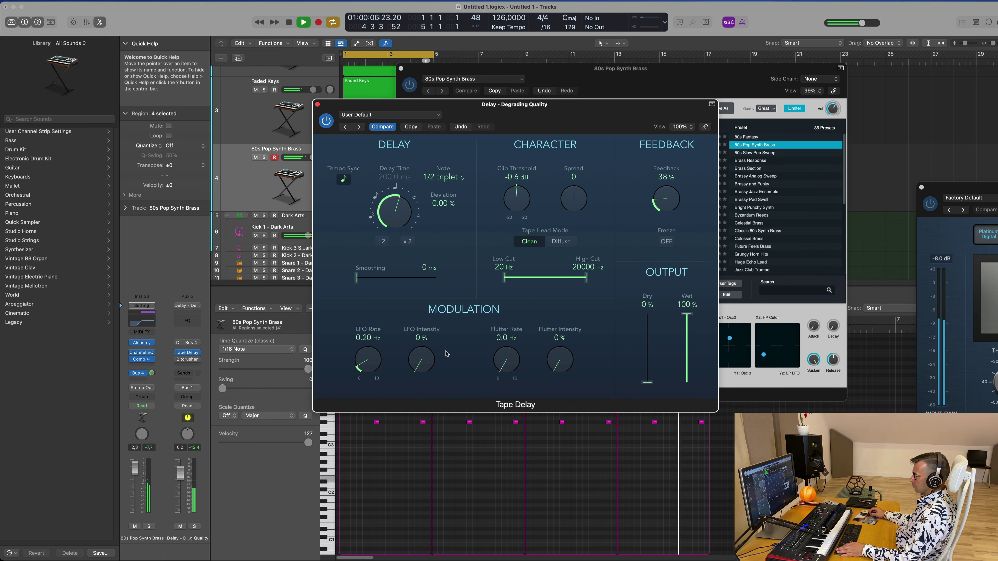
Set the Tape Delay's LFO Intensity to 39 %, Flutter Rate to 4.3 Hz and Smoothing to 1000 ms.
left_click_drag(422, 356, 422, 333)
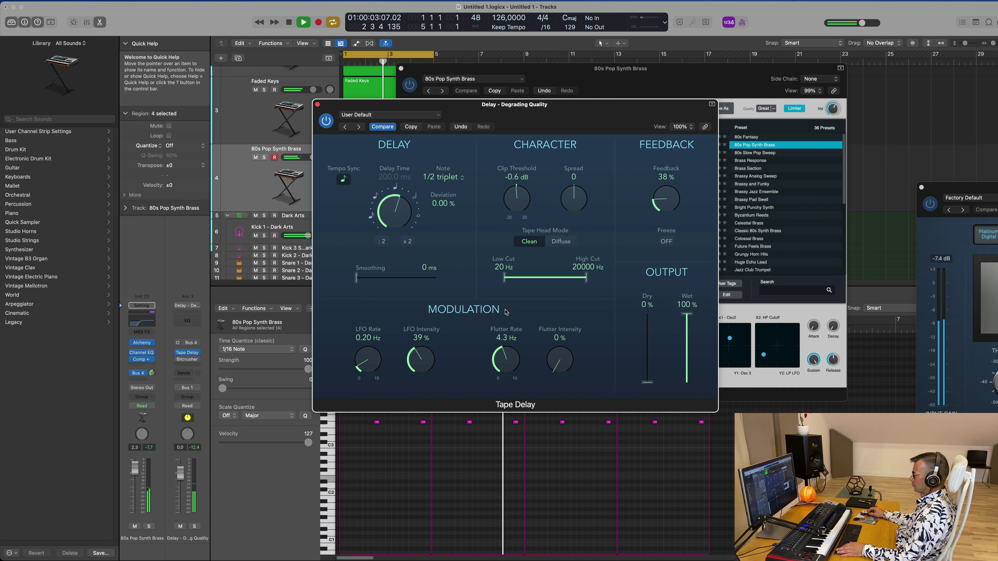
left_click_drag(550, 353, 555, 287)
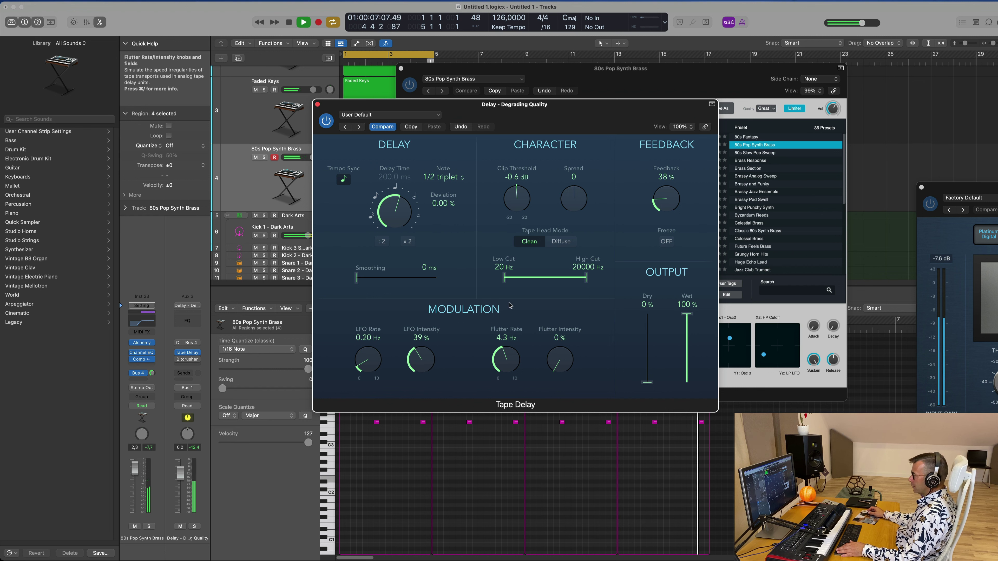
left_click_drag(355, 278, 432, 280)
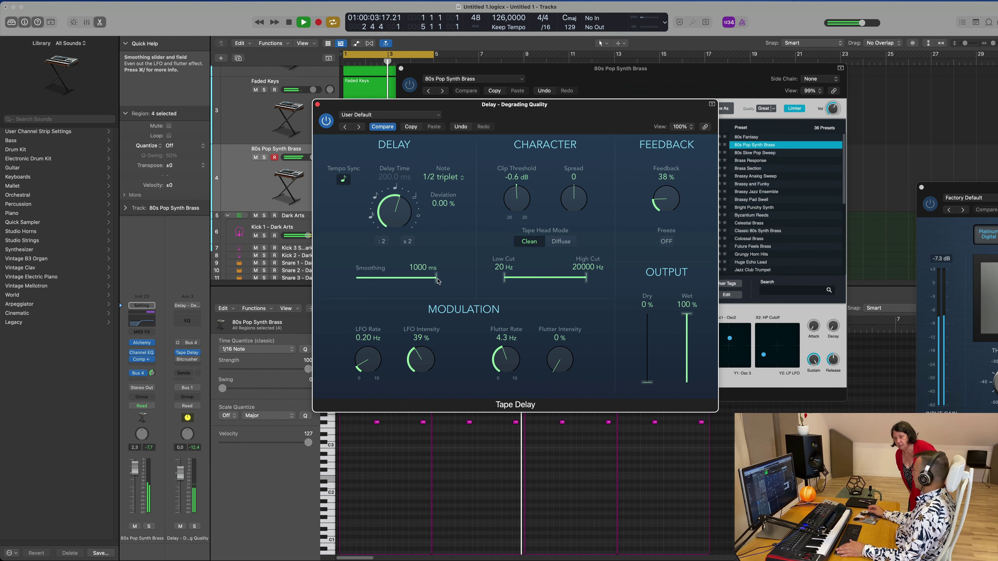
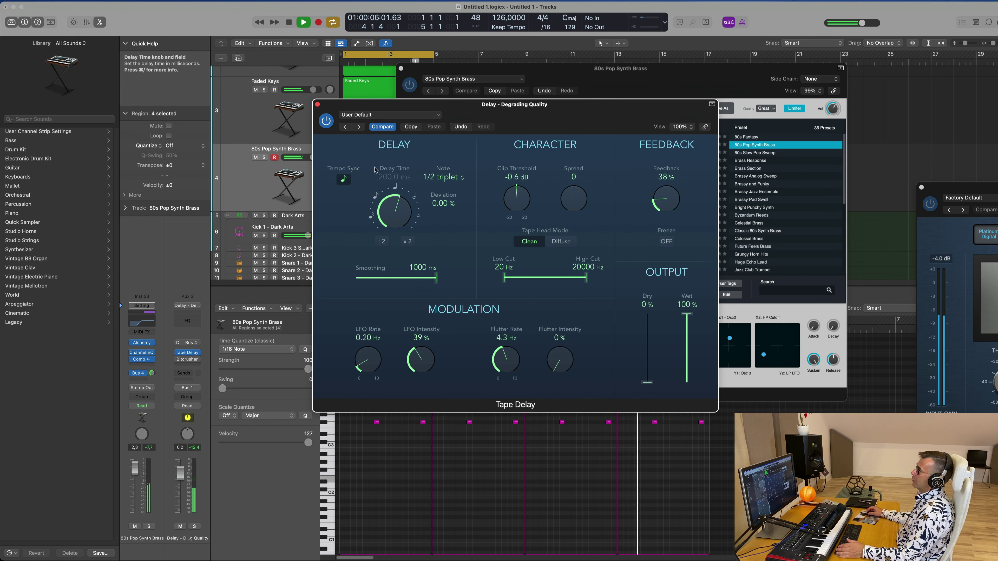
Raise the Tape Delay's Feedback to 85 % and close the Tape Delay and Alchemy windows.
left_click_drag(562, 113, 596, 123)
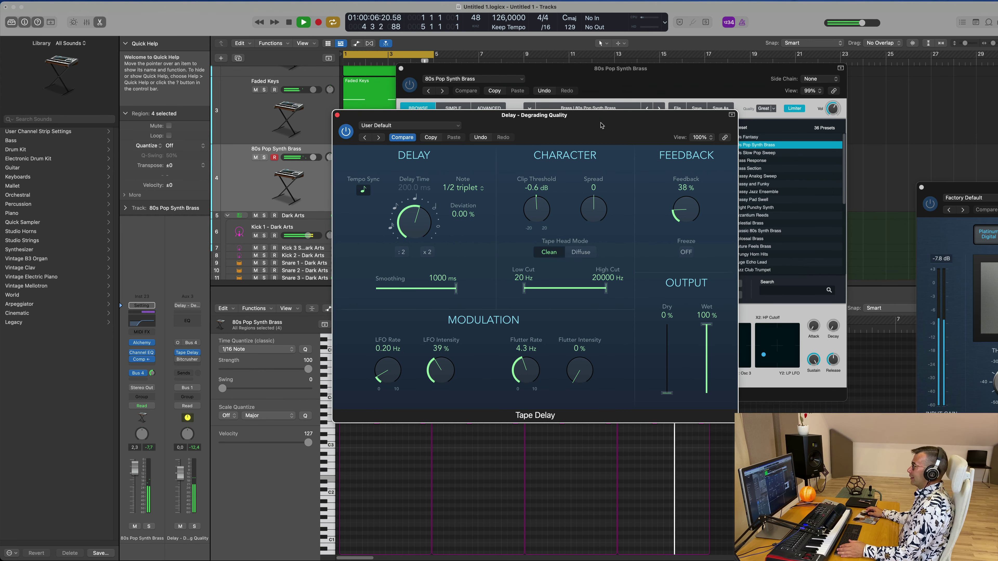
left_click_drag(602, 125, 551, 116)
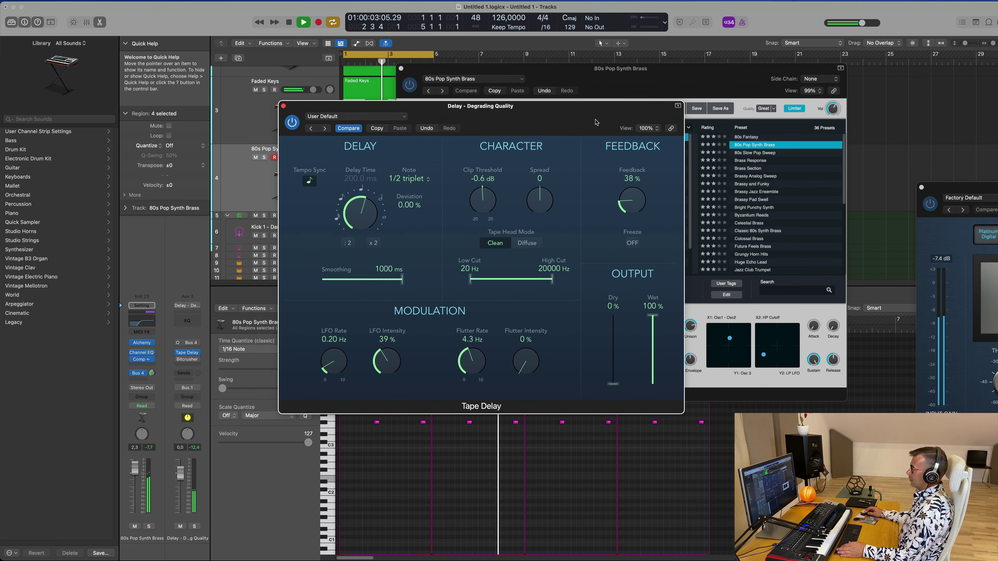
left_click_drag(632, 201, 632, 180)
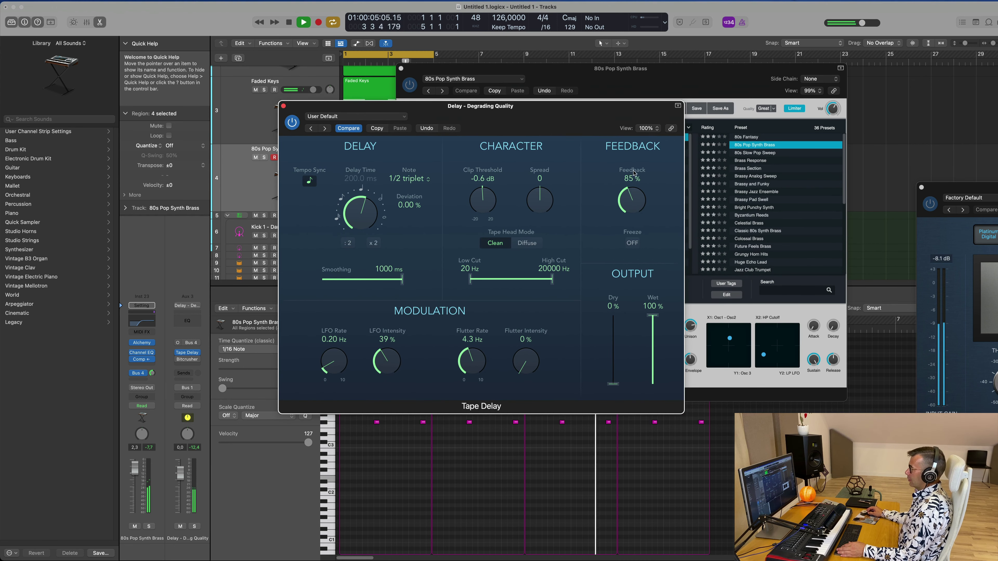
left_click(283, 105)
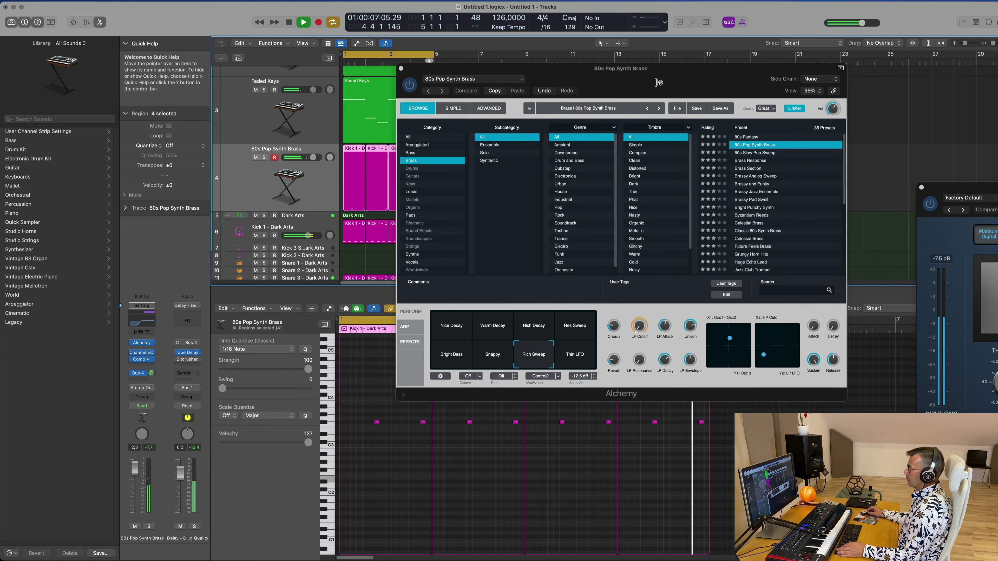
left_click_drag(669, 83, 558, 99)
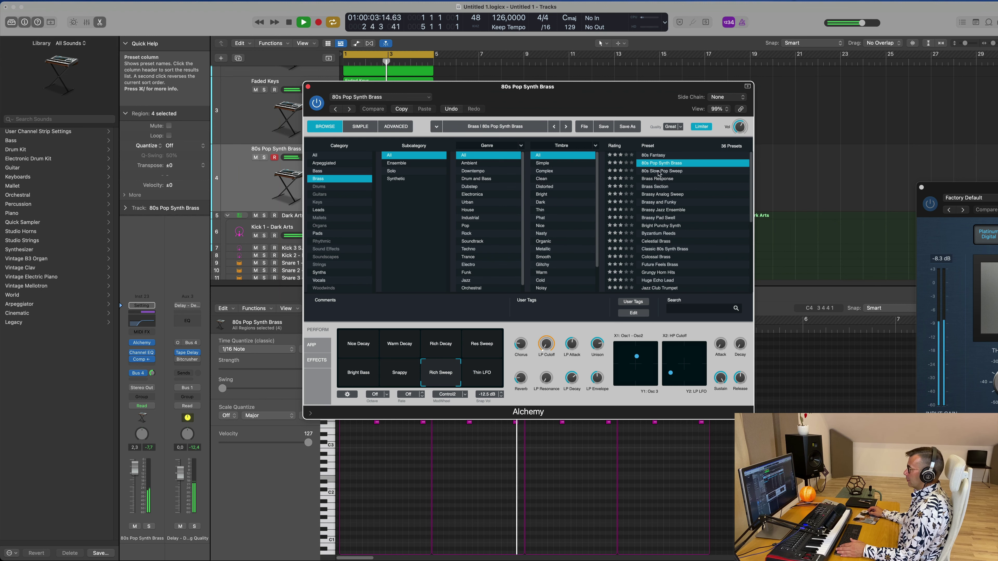
mouse_move(545, 353)
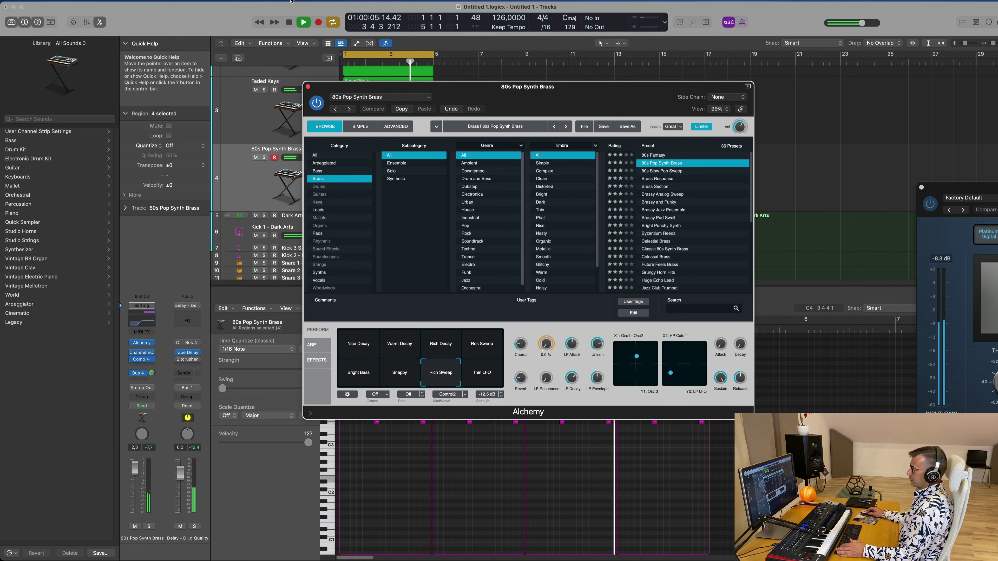
left_click(308, 88)
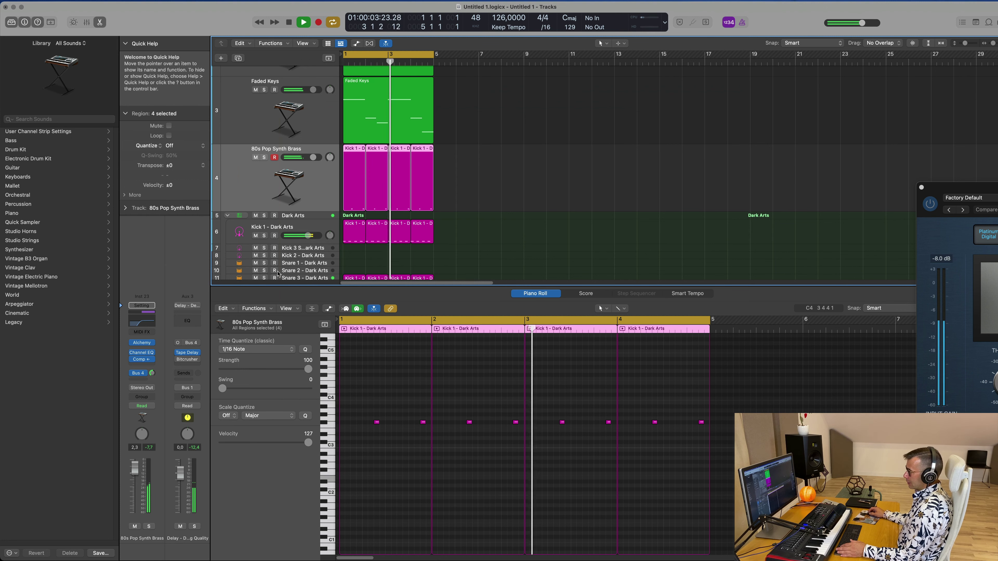
Audition the 80s Pop Synth Brass track in solo, unsolo it and lower its volume to -5.5 dB.
left_click(265, 158)
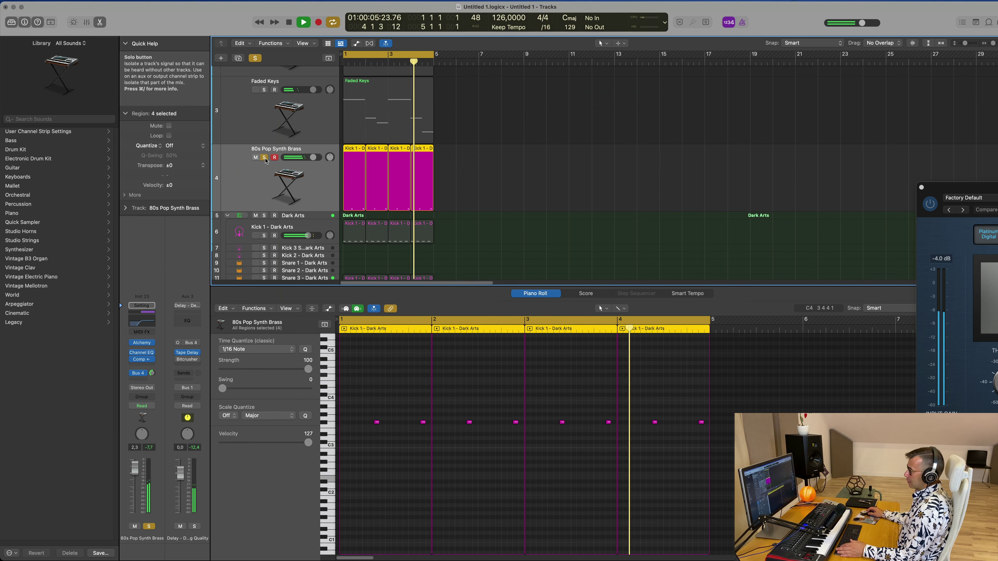
left_click(264, 157)
mouse_move(135, 469)
left_mouse_down()
mouse_move(135, 500)
mouse_move(136, 486)
left_mouse_up()
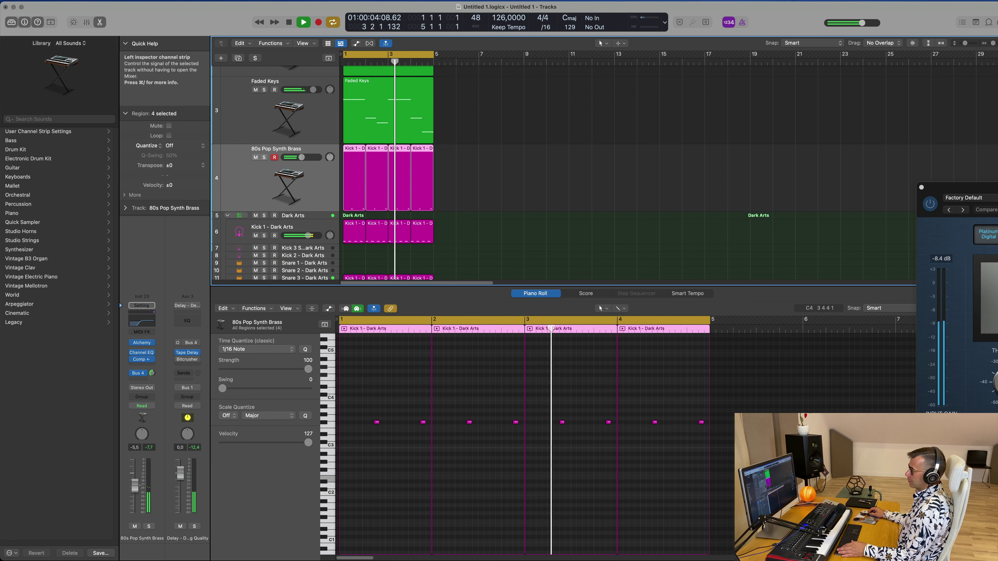
Repeat all regions of the four-bar groove three times up to bar 17 and extend the cycle range to bar 17.
left_click(588, 133)
key("super+a")
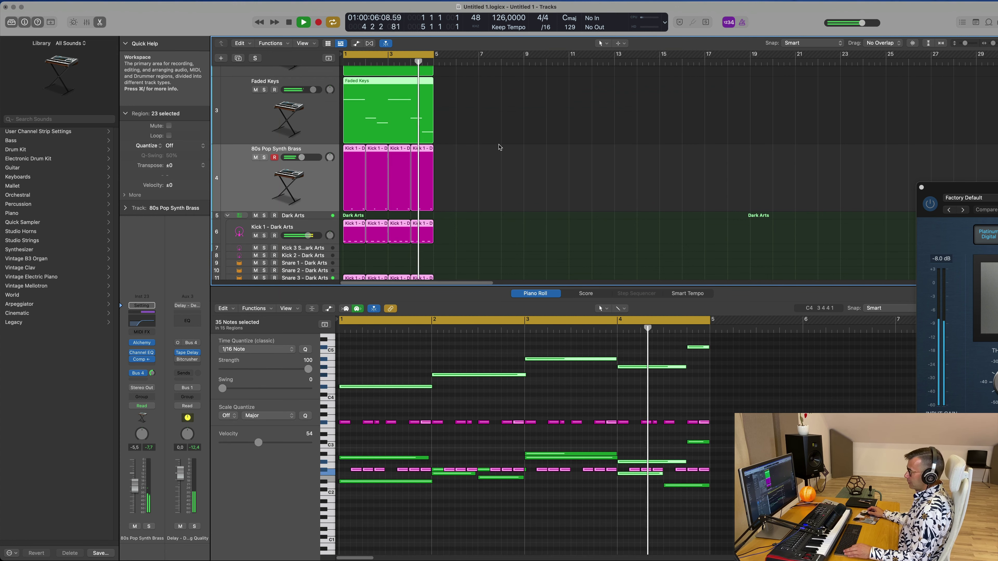
key("super+r")
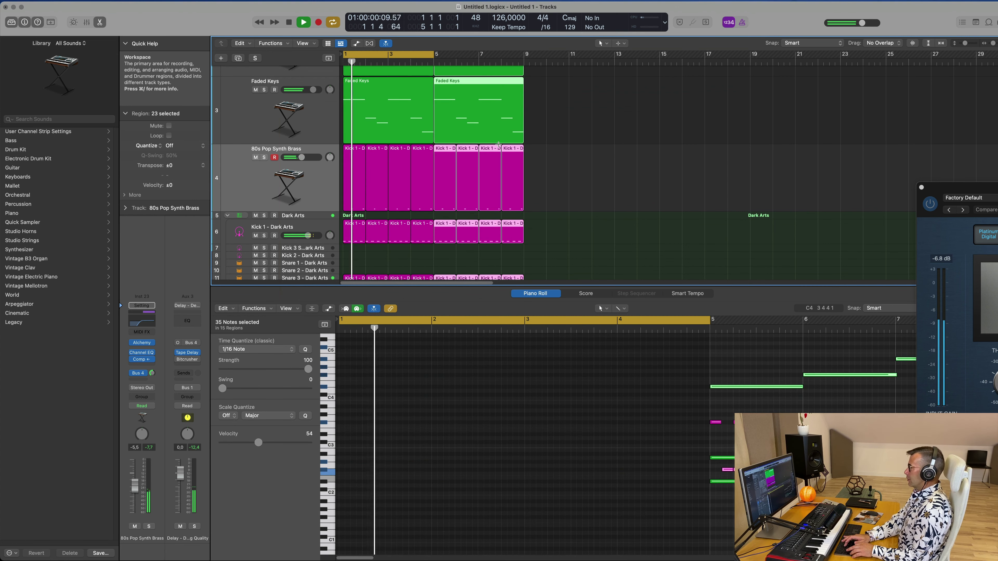
key("super+r")
key("super+r")
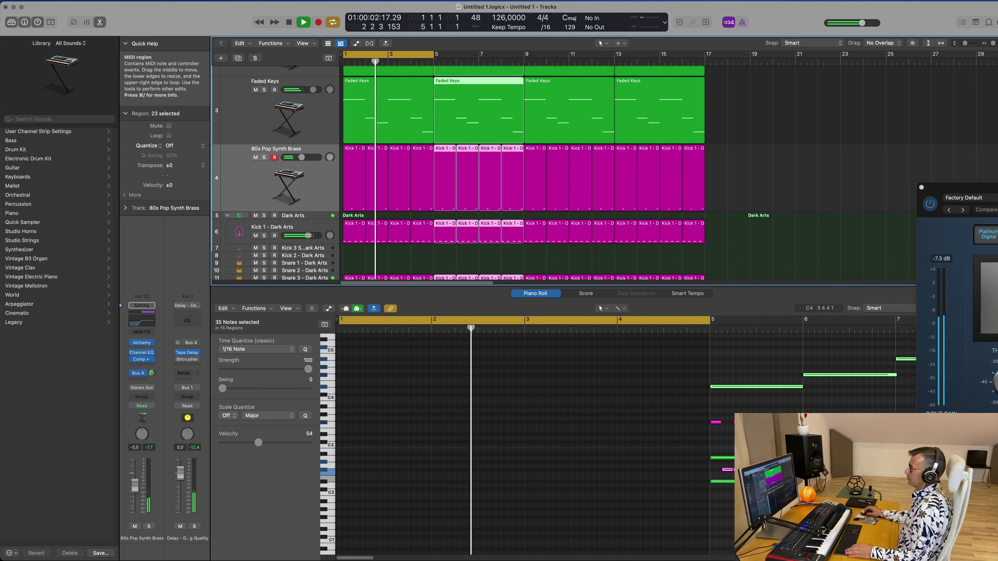
left_click_drag(434, 62, 705, 63)
left_click(748, 176)
scroll(551, 177, "down", 2)
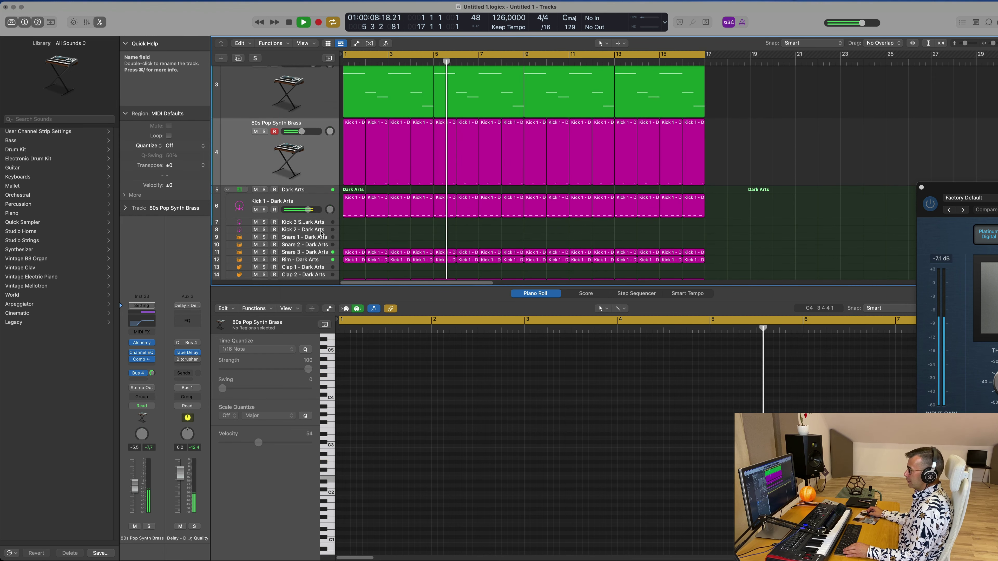
Unmute the Am I Funky track and mute the Faded Keys track.
left_click(322, 166)
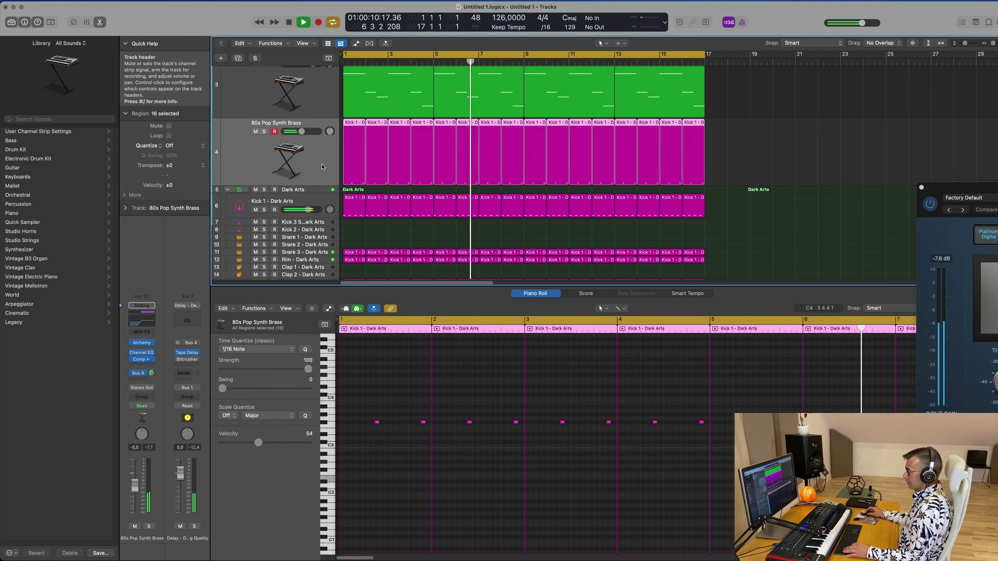
scroll(322, 167, "up", 4)
left_click(256, 146)
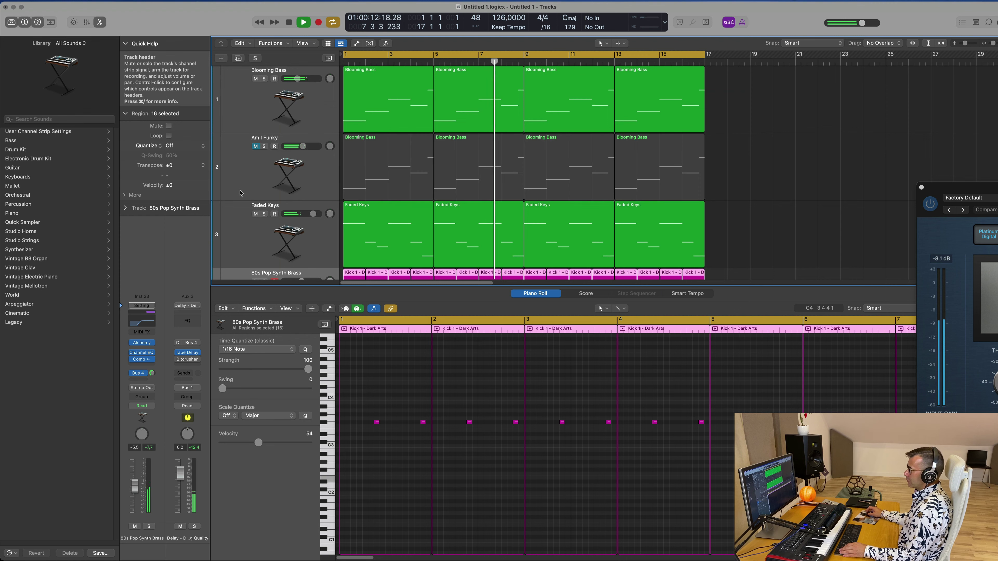
left_click(255, 147)
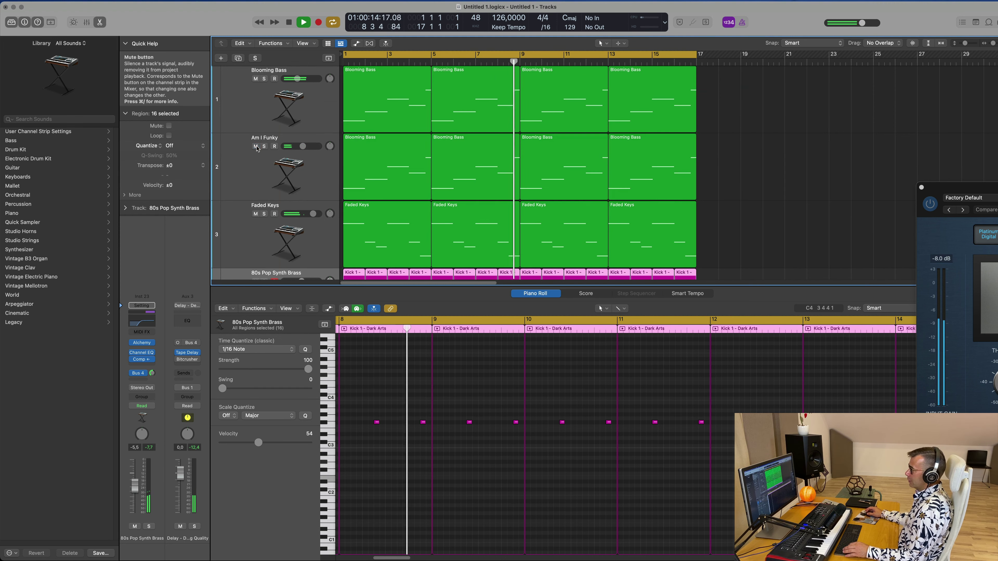
left_click(255, 214)
Duplicate the 80s Pop Synth Brass track and create a bar 1 region on it with one-beat notes on beats 1 and 3.
scroll(542, 214, "down", 3)
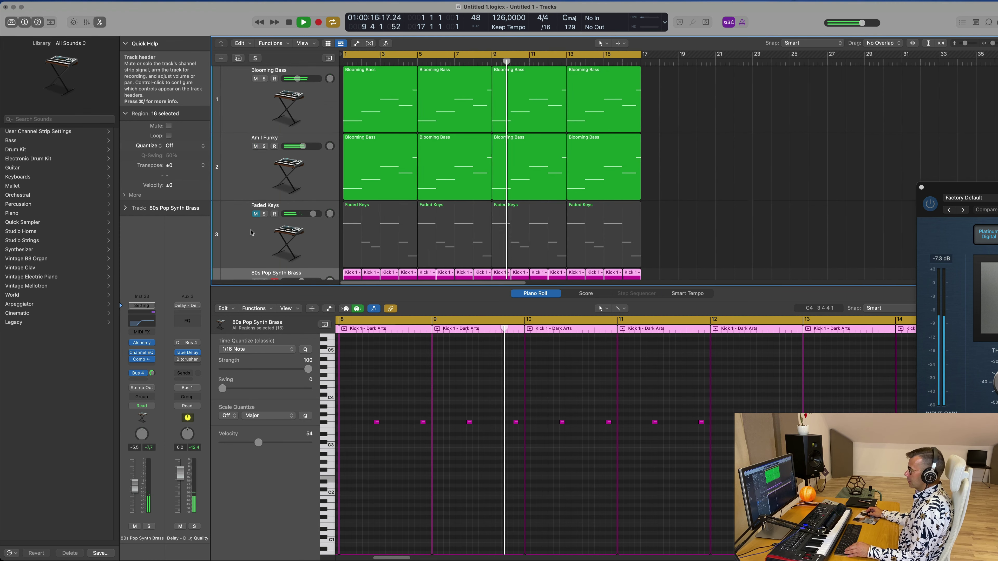
scroll(543, 215, "up", 5)
scroll(575, 213, "down", 4)
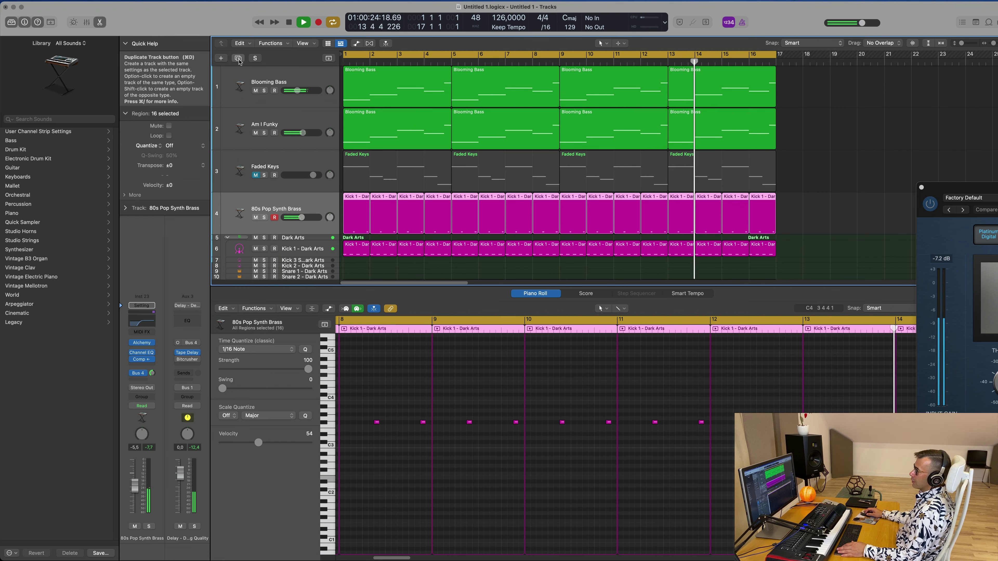
key("super+d")
left_click_drag(354, 217, 355, 258)
mouse_move(407, 413)
left_mouse_down()
mouse_move(427, 435)
mouse_move(342, 425)
mouse_move(414, 424)
left_mouse_up()
key("BackSpace")
left_click_drag(385, 209, 372, 257)
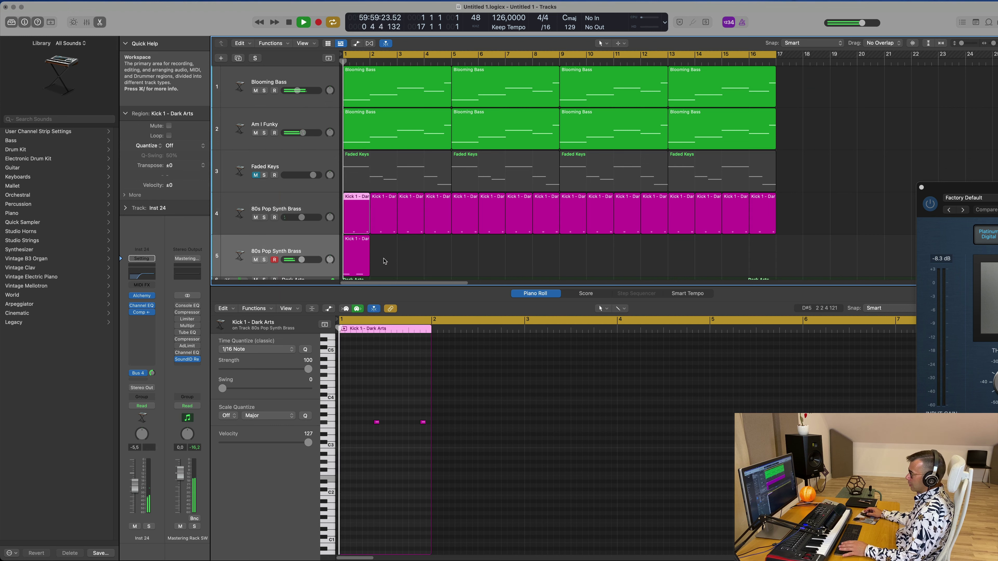
Select the new bar 1 region, play it from the start and open Alchemy on the duplicated track.
left_click(357, 246)
key("space")
key("space")
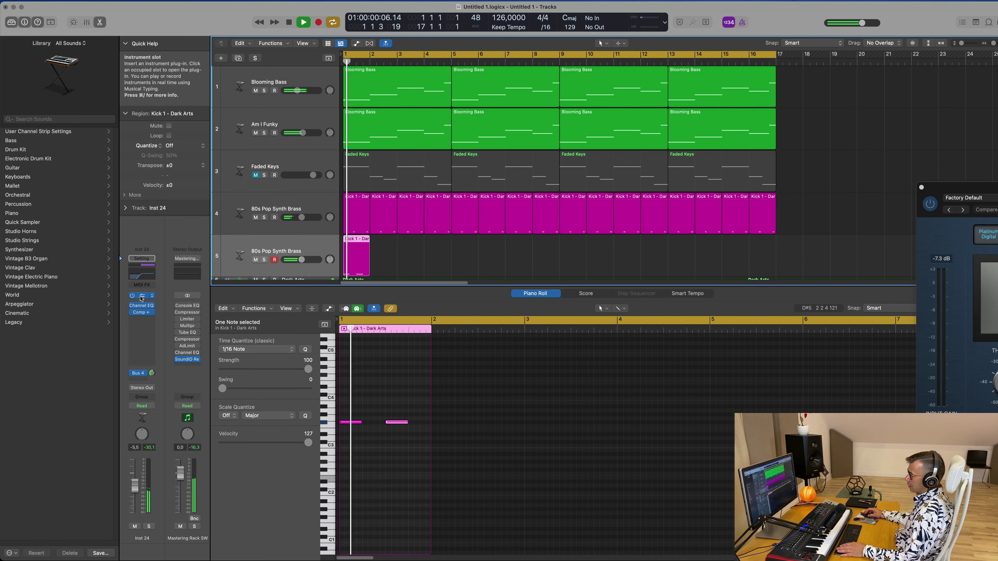
key("space")
key("space")
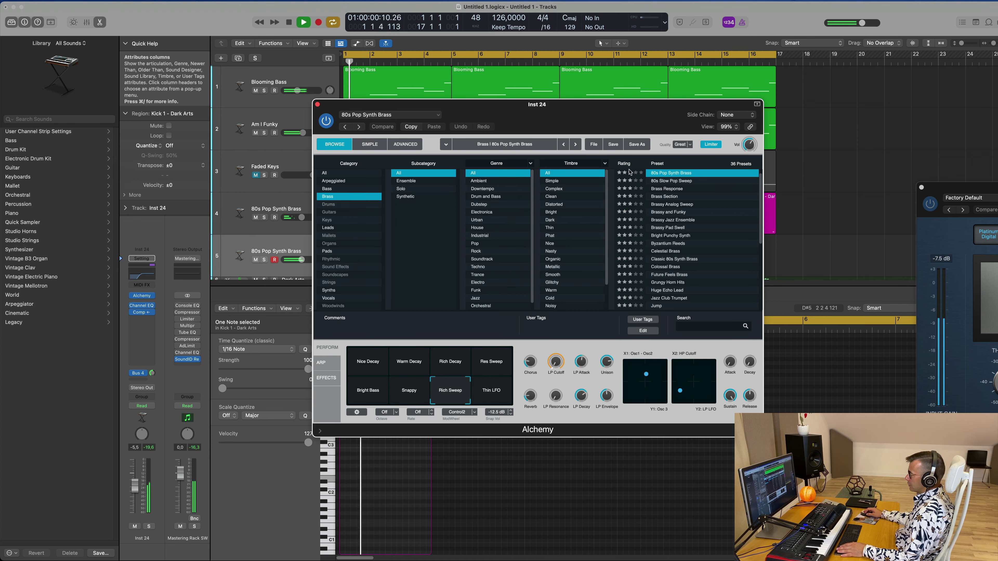
Audition the Brassy Analog Sweep preset and the Short Dark snapshot of Brassy Pad Swell on the new brass track.
left_click(666, 204)
left_click_drag(601, 112, 699, 93)
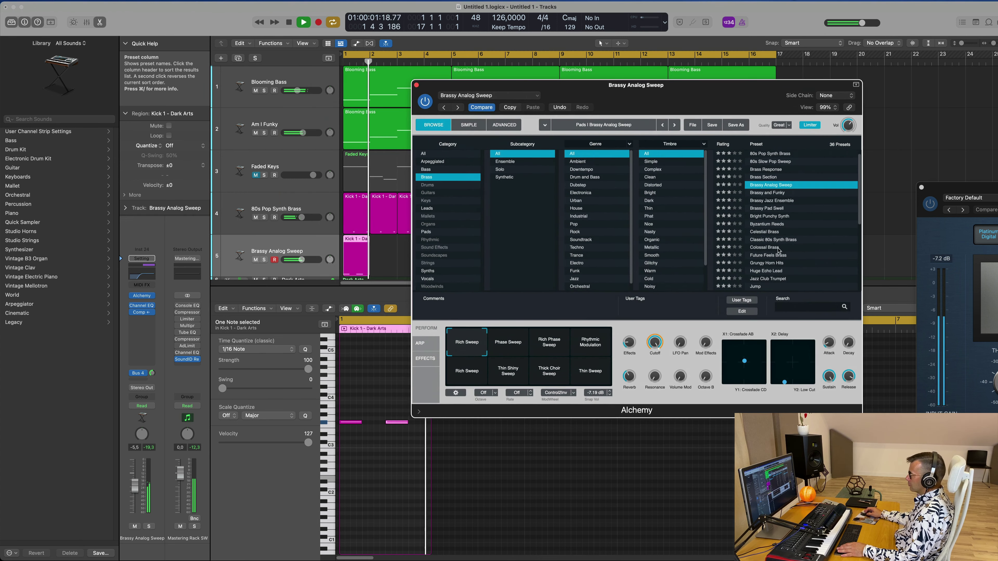
left_click(772, 209)
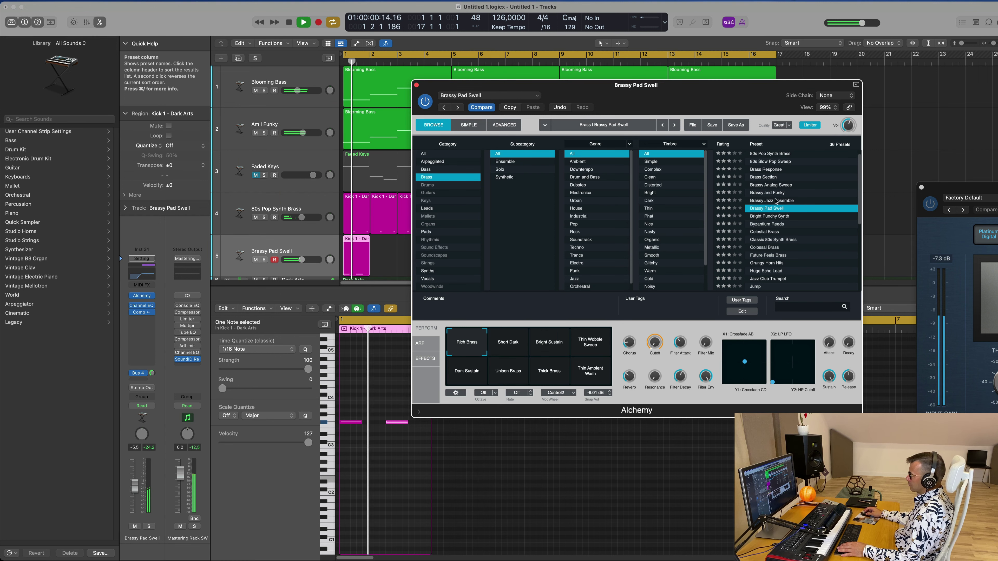
left_click(518, 346)
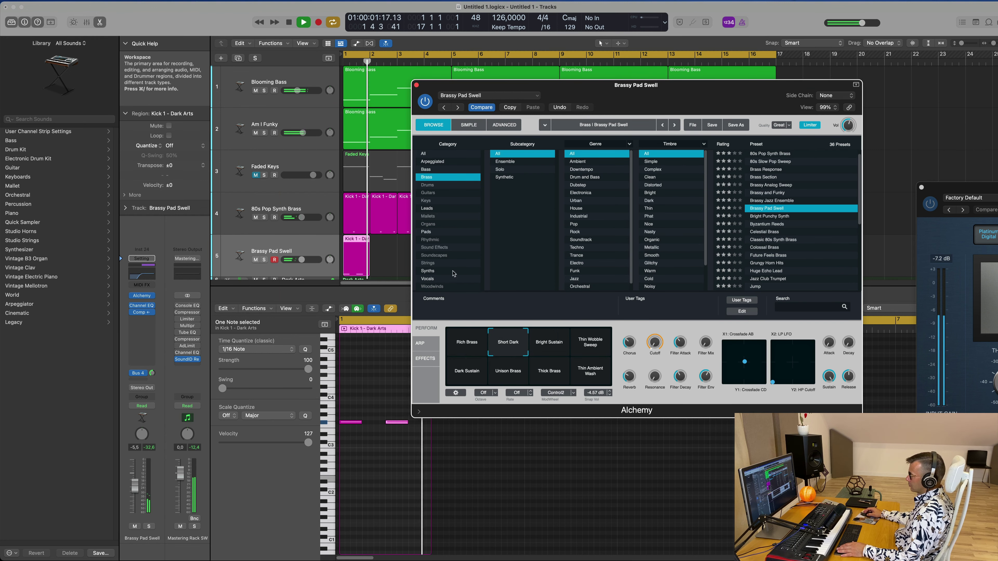
Play from the start and audition the Bright Sustain, Thin Wobble Sweep and Thin Ambient Wash snapshots of Brassy Pad Swell.
left_click_drag(701, 89, 681, 121)
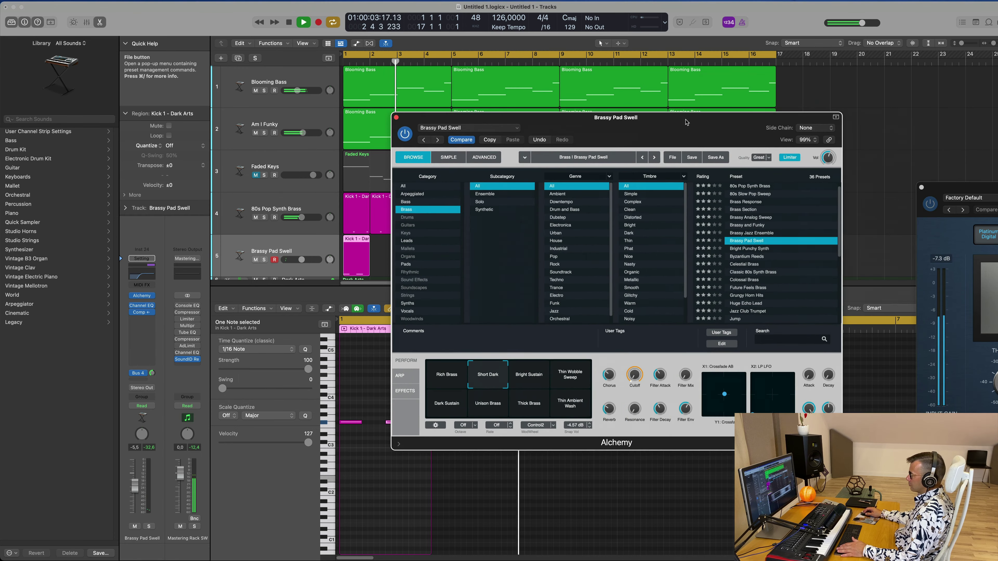
key("space")
key("space")
left_click(548, 372)
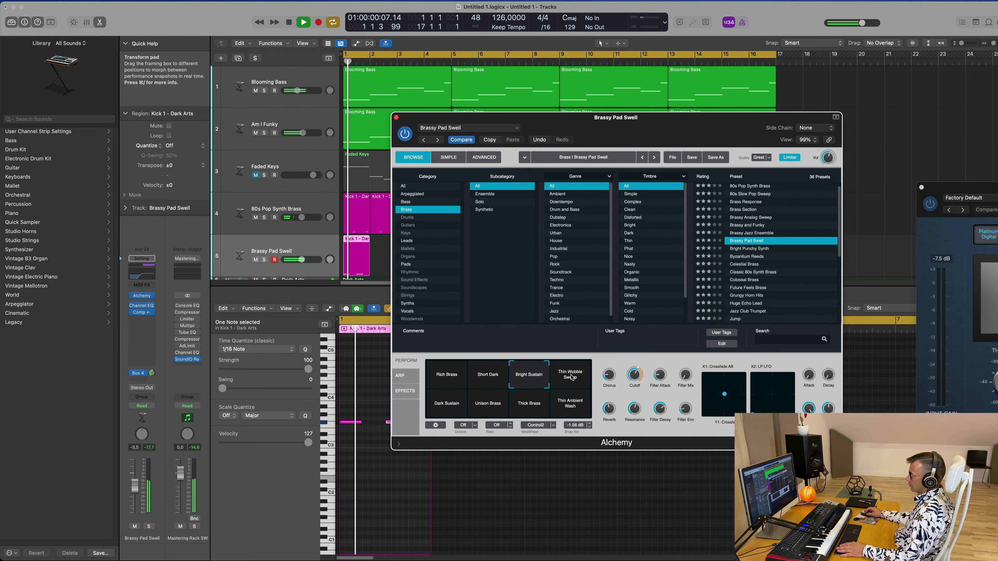
left_click(574, 385)
left_click(574, 410)
key("space")
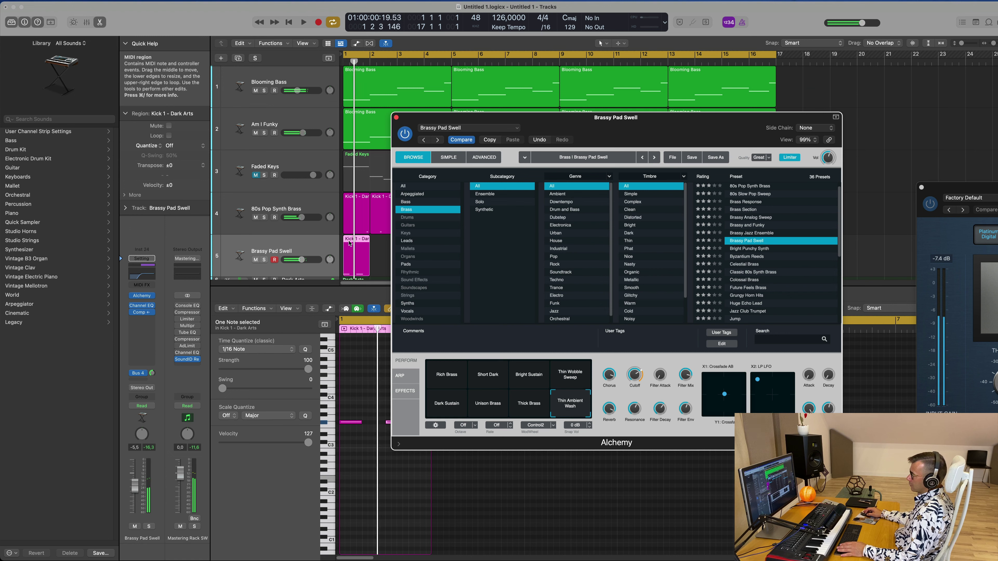
Transpose the two notes of the new brass region down one octave and try the Thick Brass snapshot.
key("e")
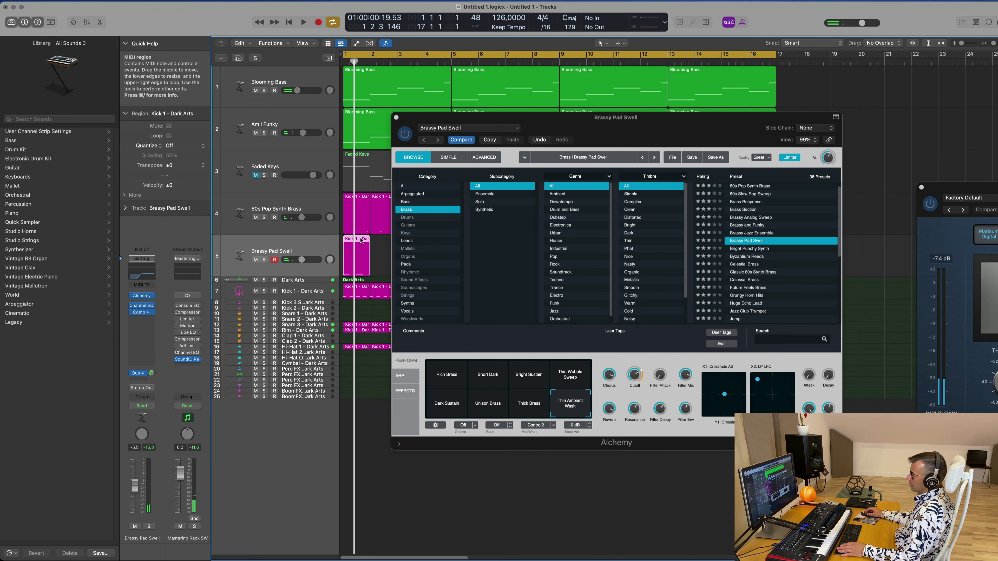
key("e")
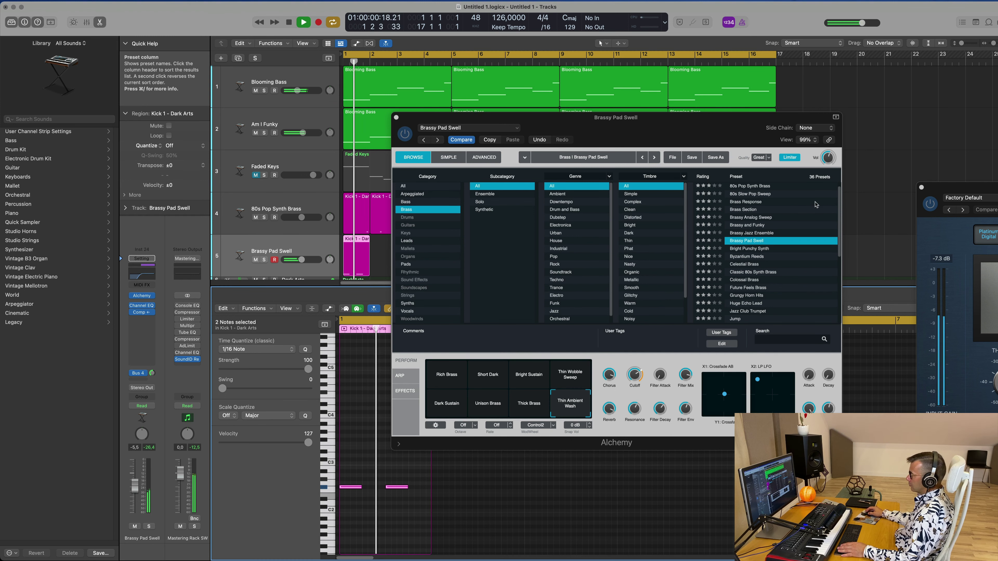
left_click_drag(683, 127, 745, 126)
left_click(603, 410)
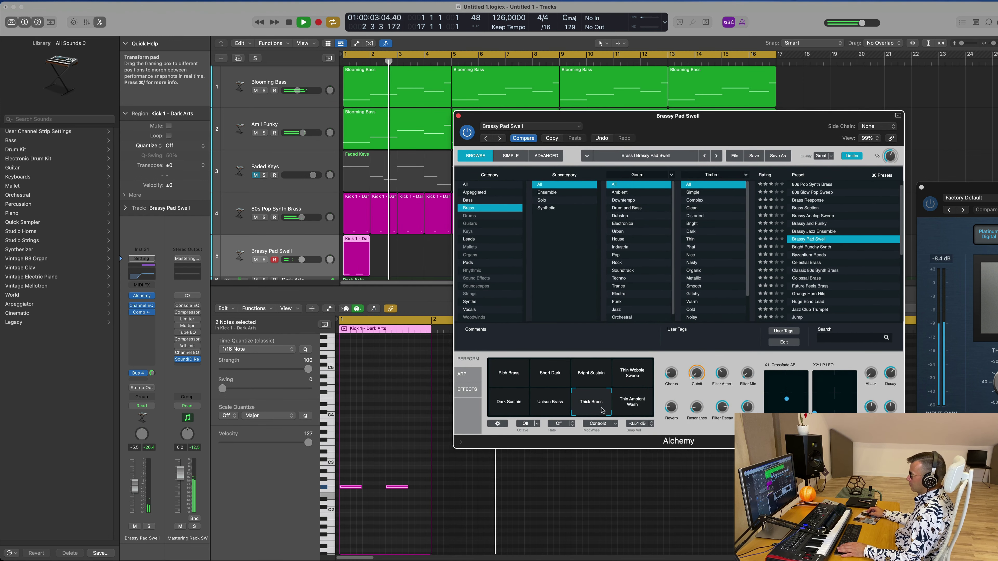
Audition the Byzantium Reeds, Celestial Brass and Classic 80s Synth Brass presets, and load Colossal Brass.
left_click(804, 254)
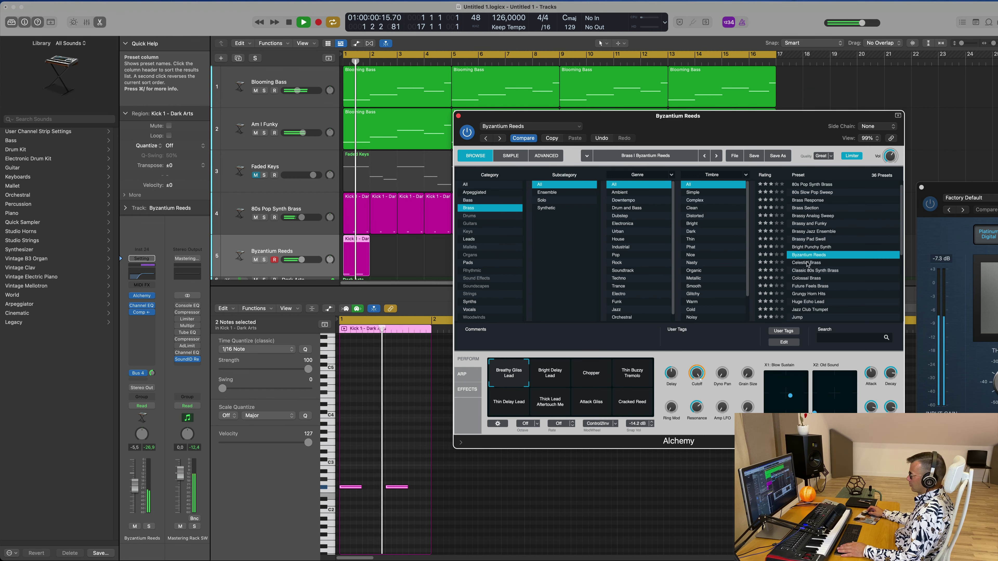
left_click(808, 263)
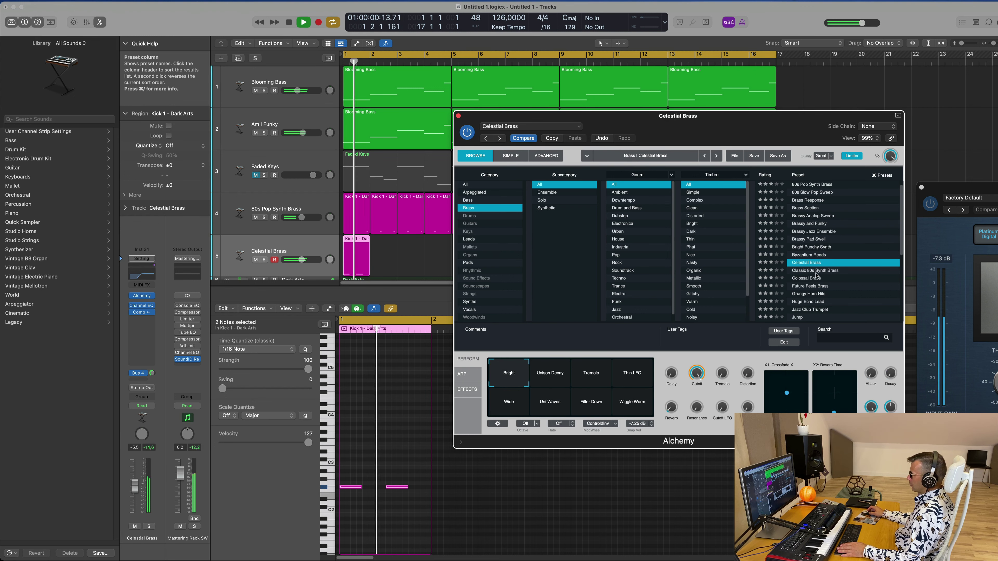
left_click(810, 270)
left_click(811, 279)
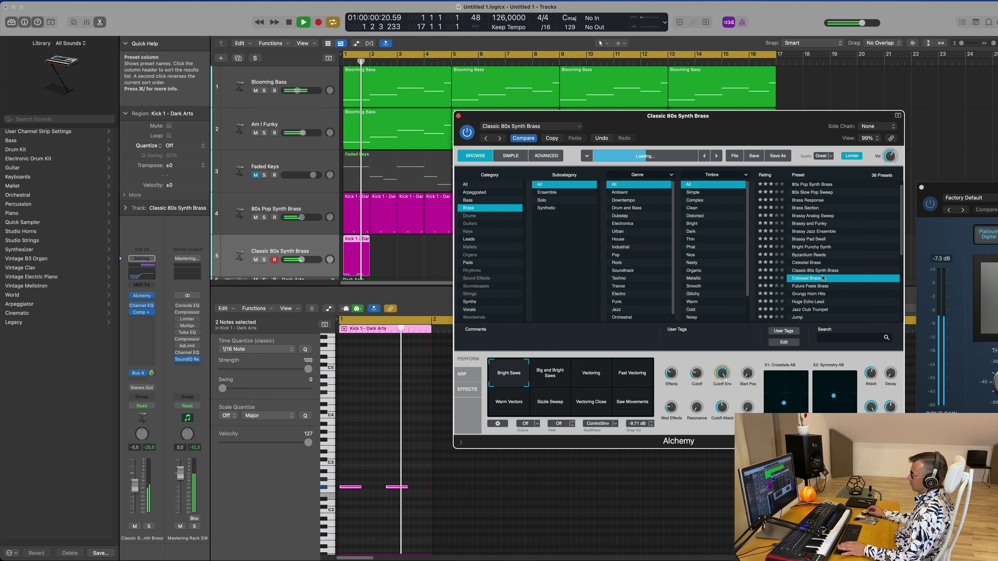
scroll(823, 278, "down", 2)
left_click_drag(786, 122, 852, 89)
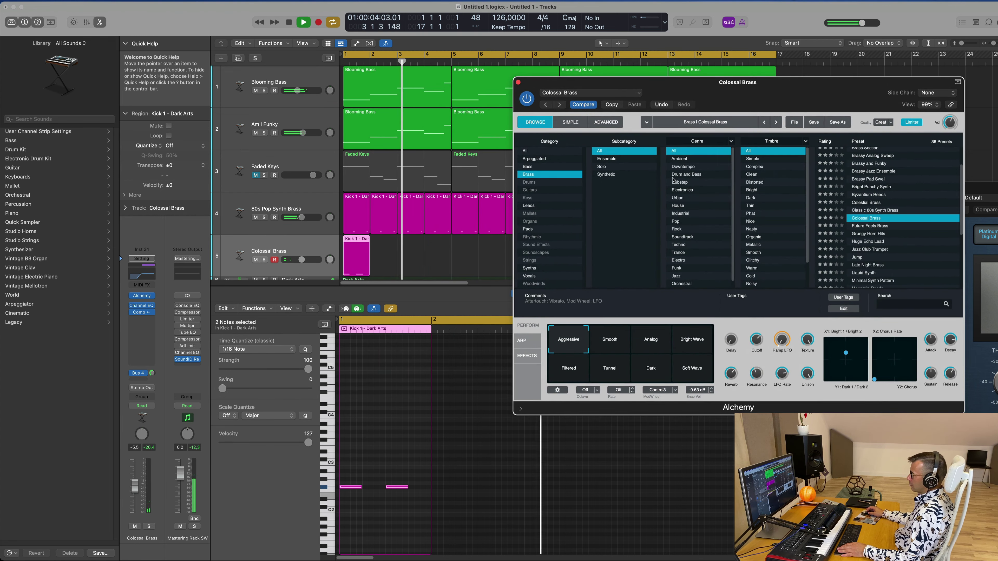
Close Alchemy and copy the Colossal Brass region from bar 1 to bars 5, 9 and 13.
left_click(358, 242)
left_click_drag(354, 242, 461, 243)
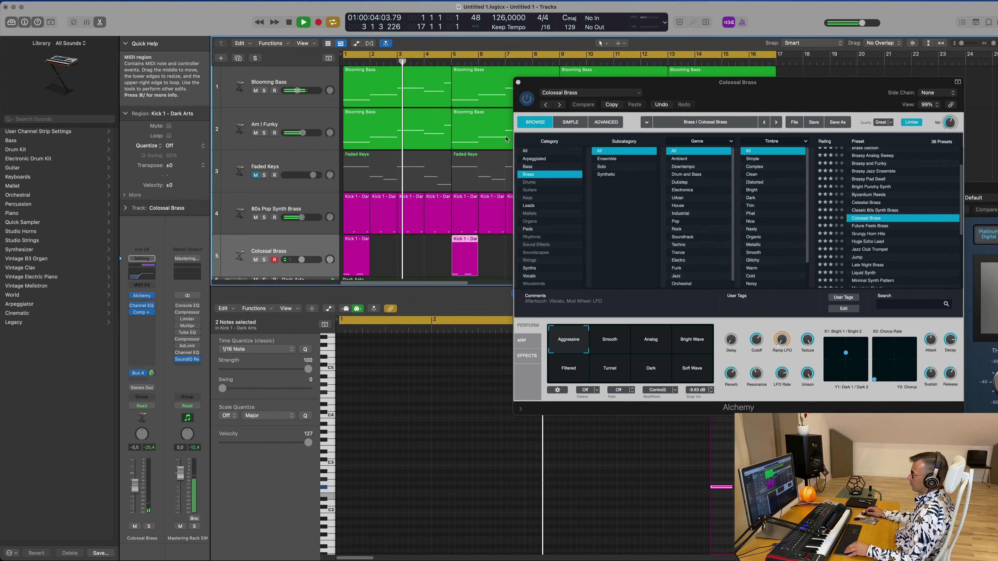
left_click(519, 82)
key("super+Left")
left_click(359, 245, "shift")
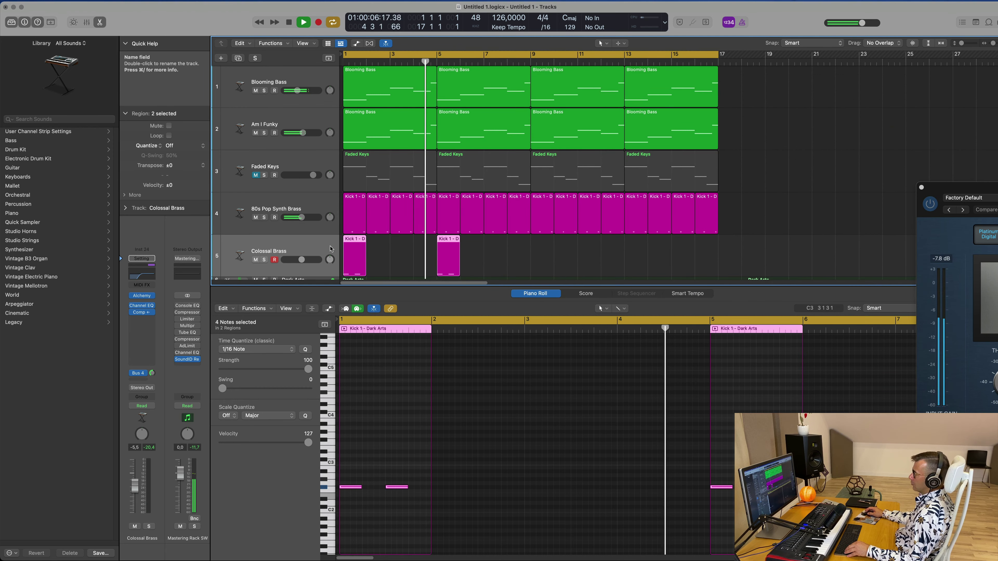
left_click_drag(359, 245, 546, 244)
Copy the bar 1 region of the Hi-Hat 1 track down to the open hi-hat track.
scroll(516, 242, "down", 1)
scroll(516, 243, "down", 3)
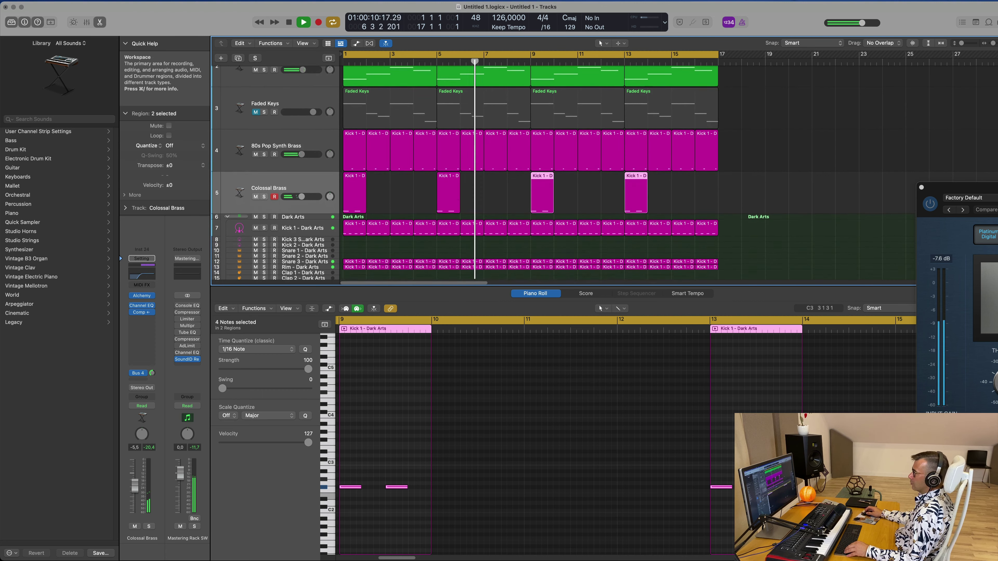
scroll(424, 223, "down", 2)
scroll(425, 223, "down", 1)
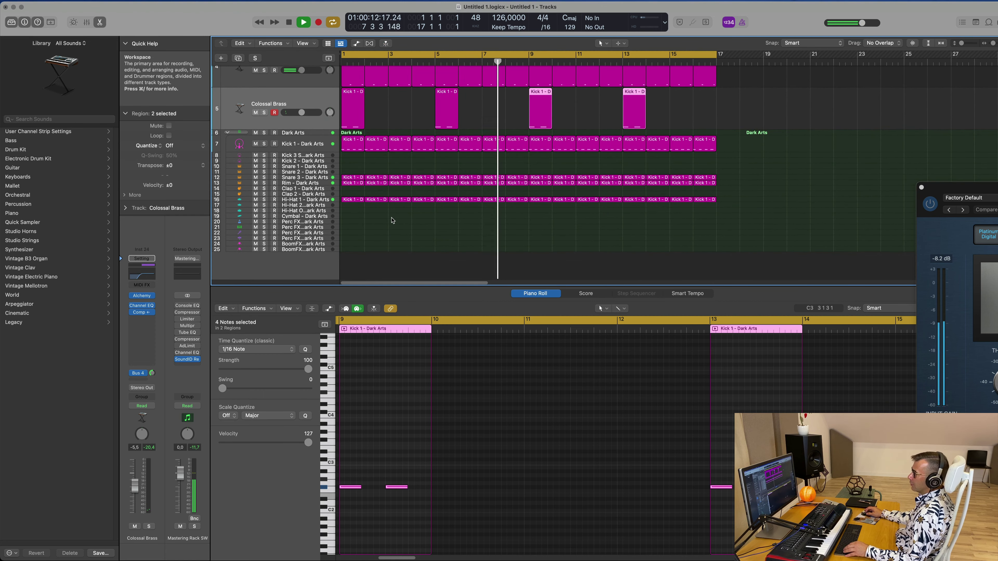
left_click(392, 221)
left_click(347, 201)
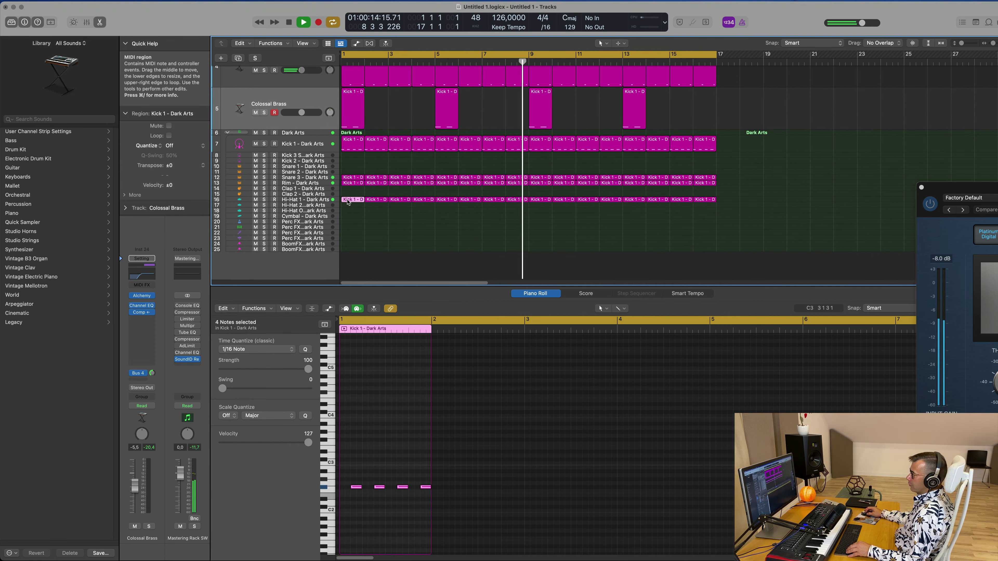
left_click_drag(347, 201, 346, 211)
Play the groove from the start with the open hi-hat track selected and load the Hi-Hat Open - 808 Flex patch.
key("space")
key("space")
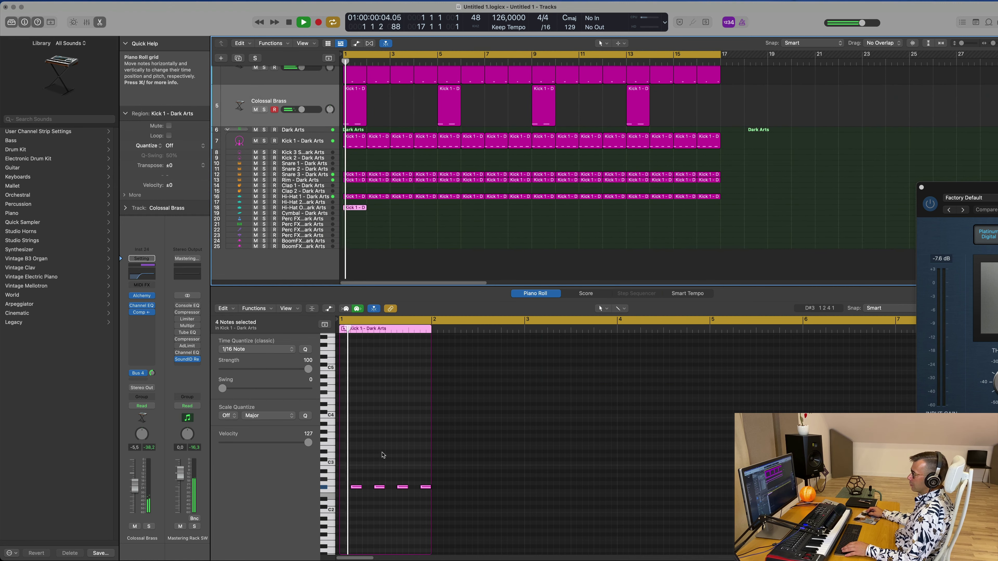
key("space")
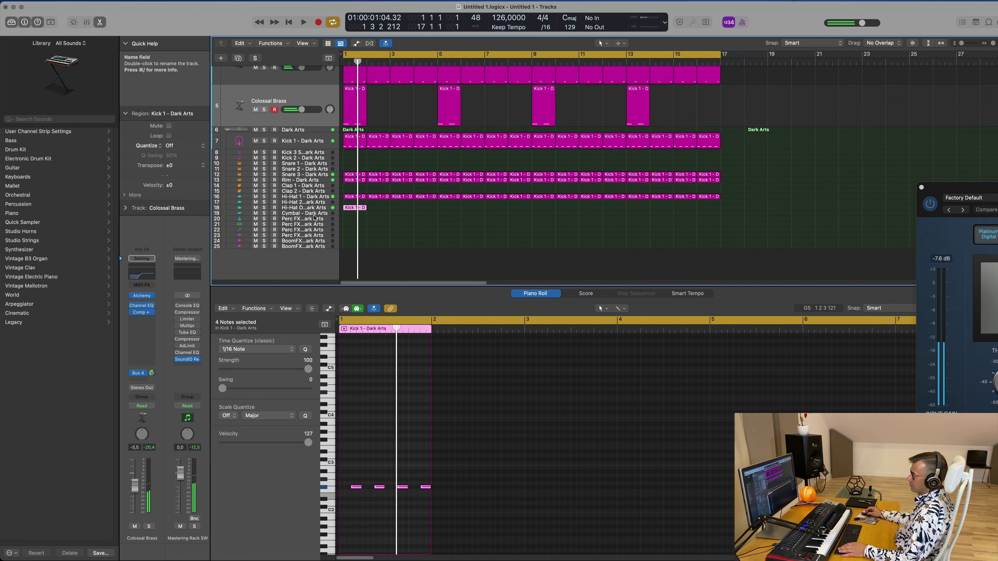
left_click(321, 209)
key("space")
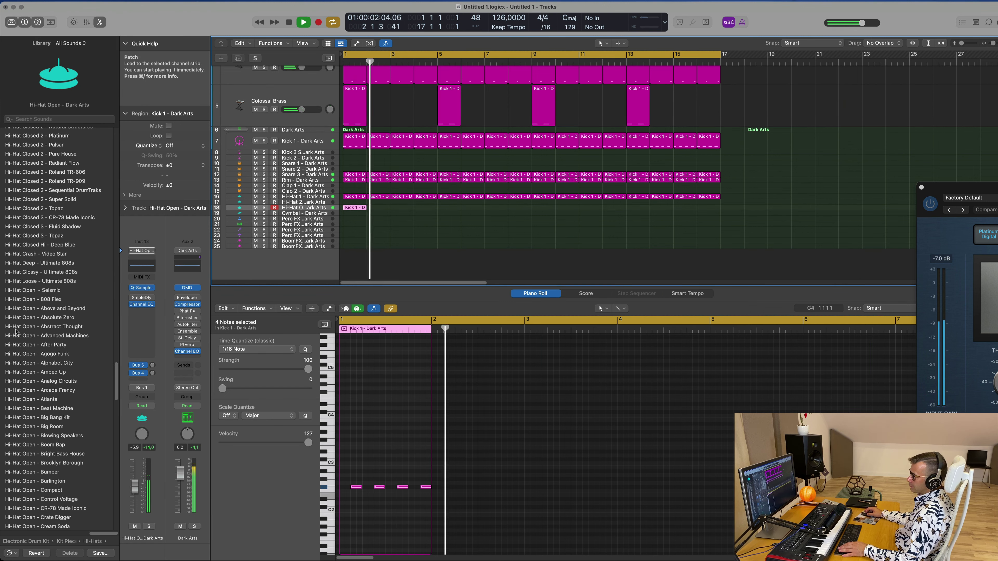
key("space")
left_click(45, 301)
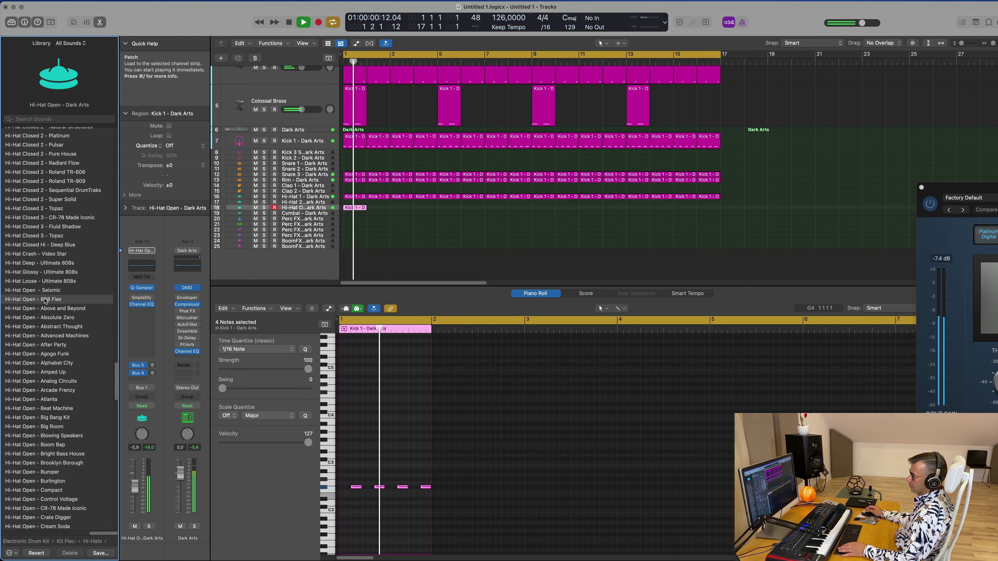
Repeat the open hi-hat region from bar 1 until it fills all 16 bars, and return playback to the start.
left_click(356, 209)
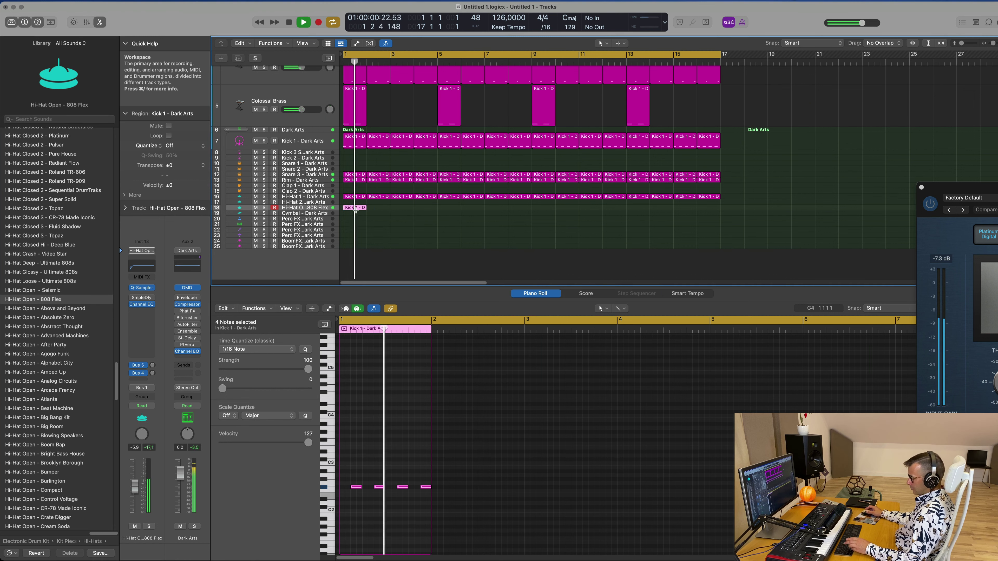
key("super+r")
key("super+r")
key("super+r")
key("super+r")
key("super+r")
key("super+r")
key("super+r")
key("super+r")
key("super+r")
key("super+r")
key("super+r")
key("super+r")
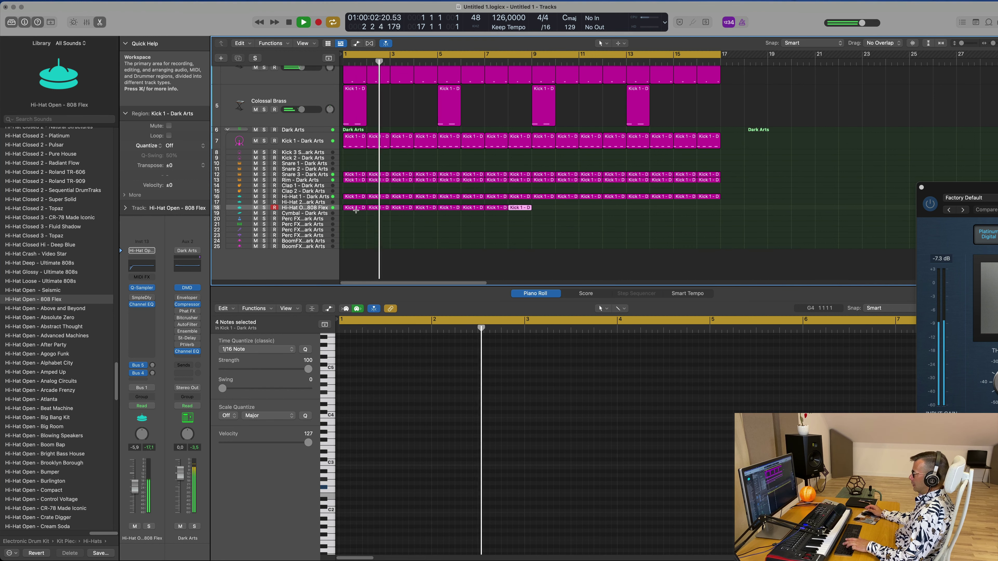
key("super+r")
key("super+r")
key("super+r")
key("Return")
Audition the Hi-Hat Open patches Analog Circuits and Big Bang Kit, and lower the open hi-hat volume to -13.4 dB.
left_click(37, 383)
scroll(59, 354, "down", 3)
scroll(63, 342, "down", 1)
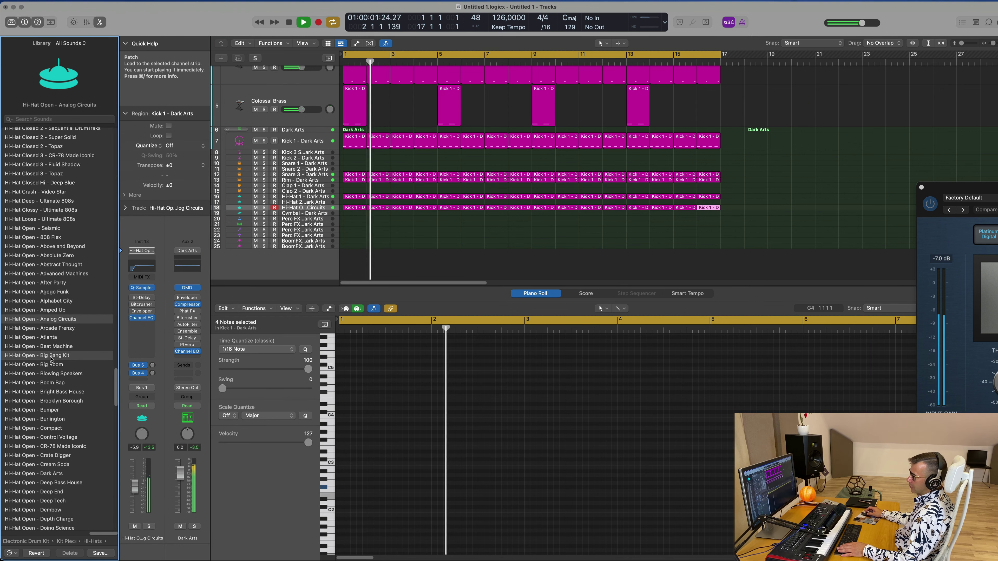
left_click(48, 349)
scroll(47, 357, "down", 3)
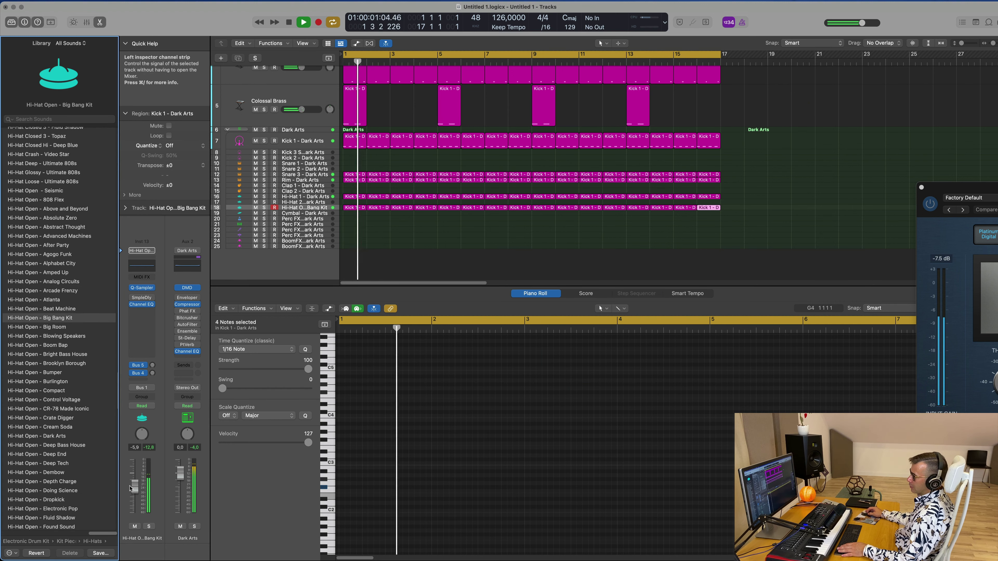
left_click_drag(135, 489, 137, 497)
Audition the Hi-Hat Open patches Boom Bap, Bright Bass House, Crate Digger and Found Sound on the open hi-hat track.
left_click(59, 346)
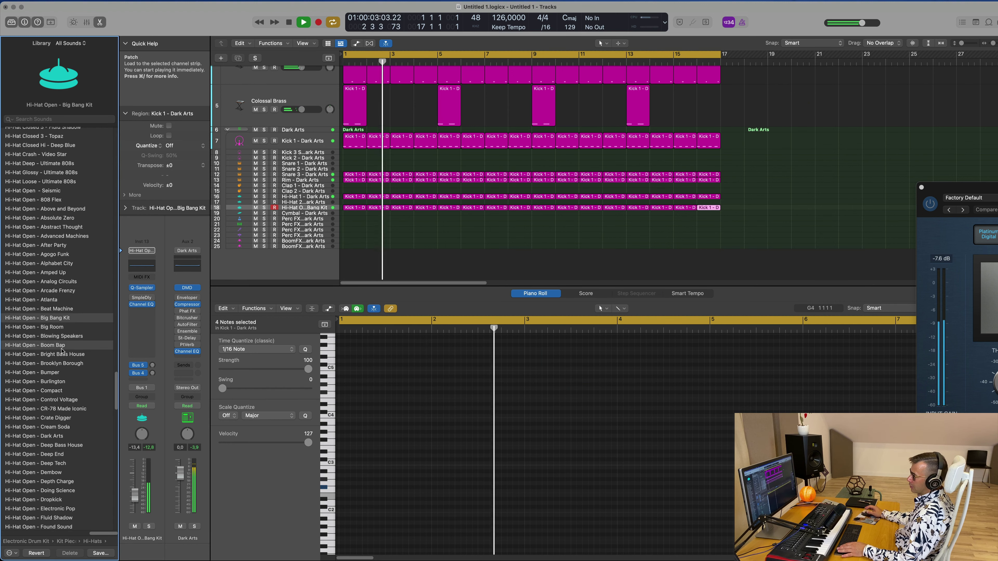
left_click(60, 354)
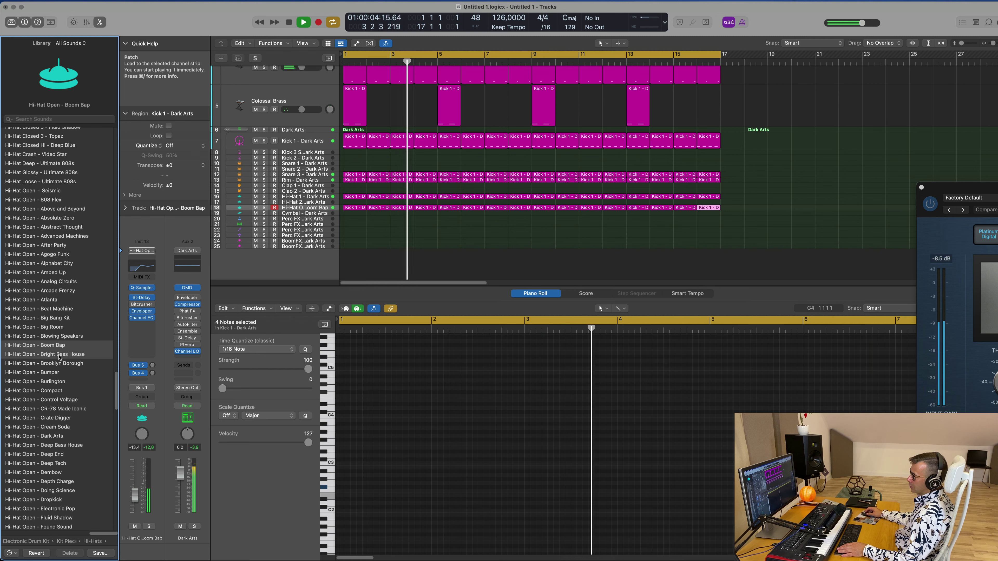
scroll(59, 358, "down", 3)
left_click(56, 389)
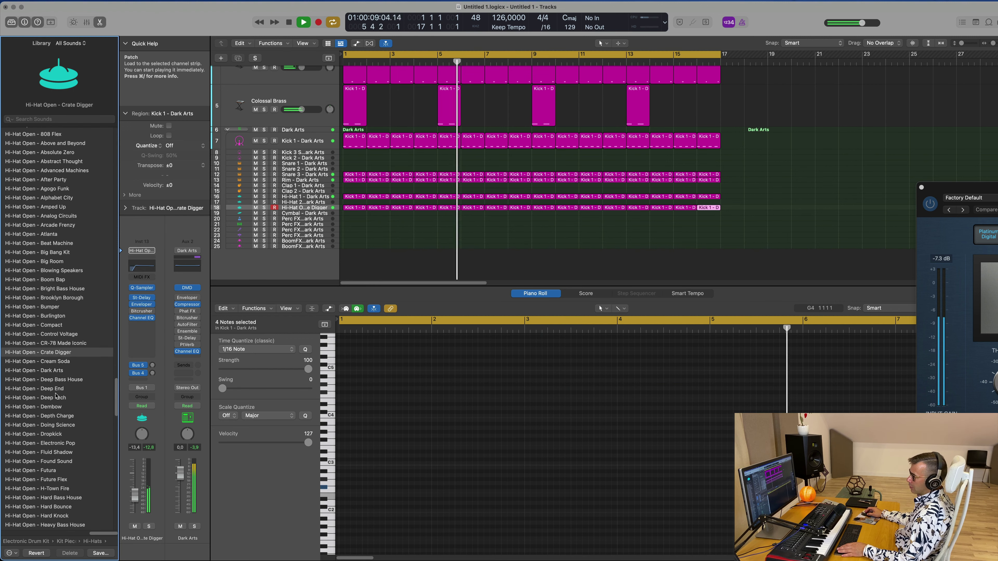
scroll(56, 395, "down", 10)
left_click(56, 397)
scroll(57, 397, "down", 3)
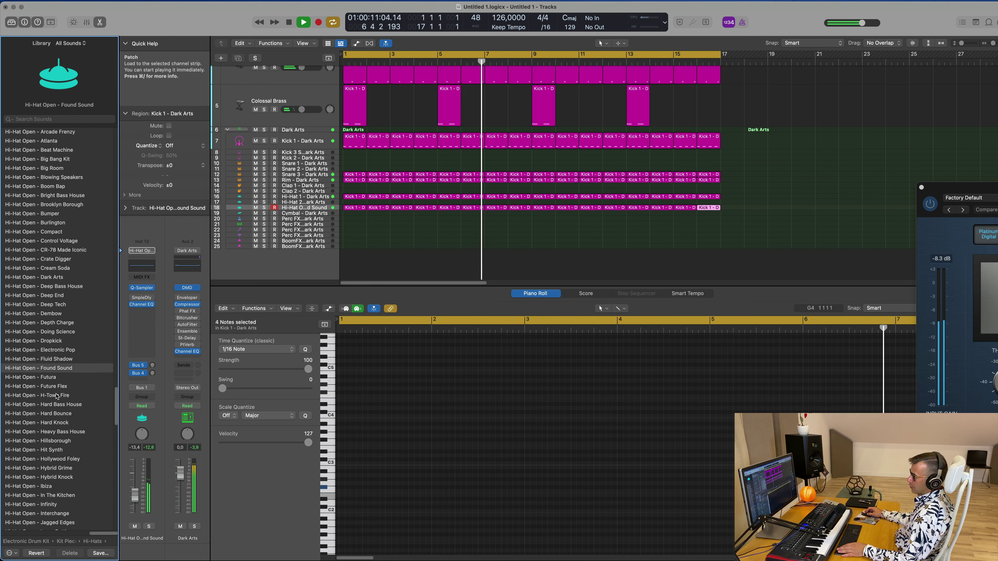
Audition the Hi-Hat Open patches H-Town Fire, Heavy Bass House, Jagged Edges and Modern CR-8000.
left_click(57, 395)
scroll(56, 399, "down", 3)
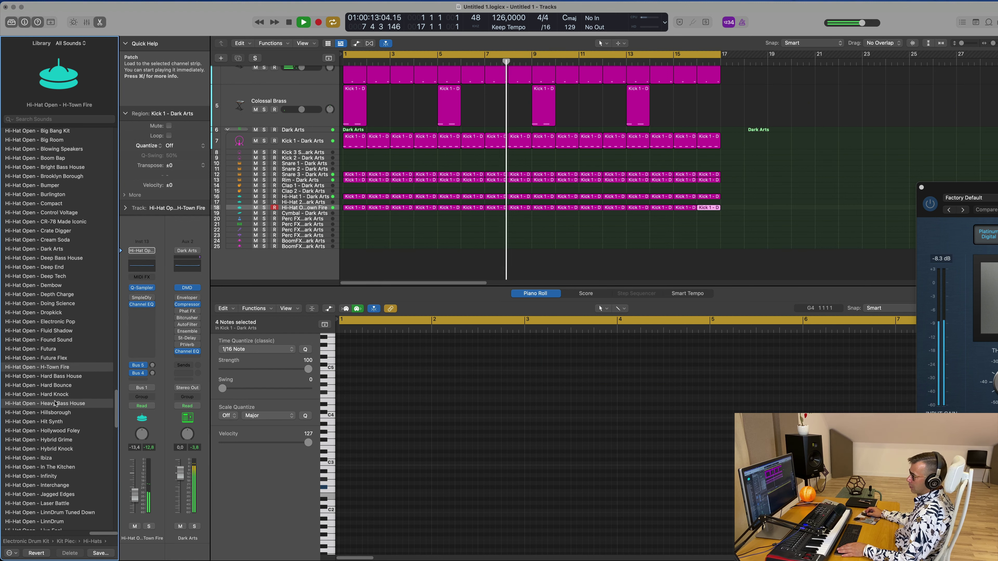
left_click(55, 403)
scroll(56, 405, "down", 10)
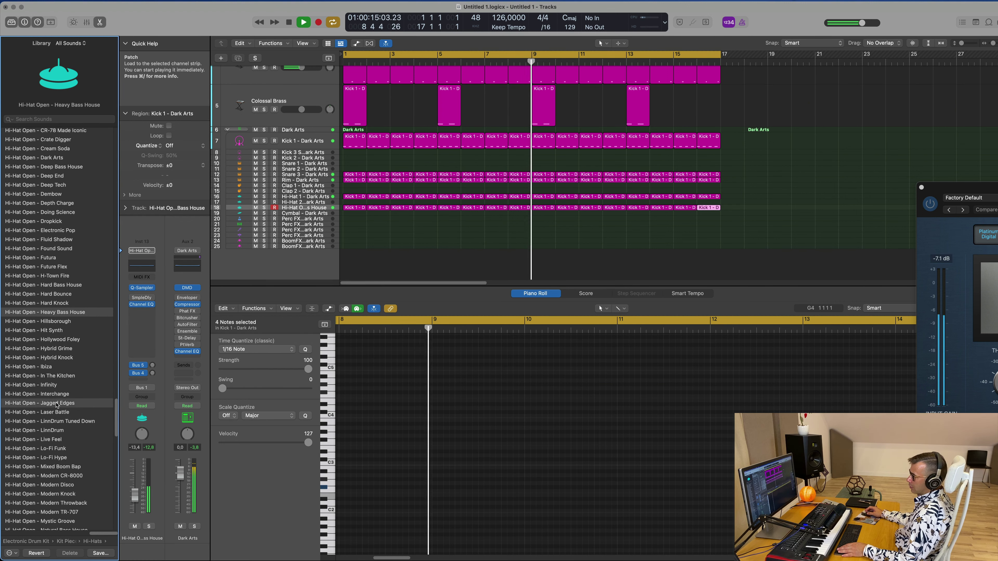
left_click(56, 403)
scroll(56, 405, "down", 8)
left_click(56, 404)
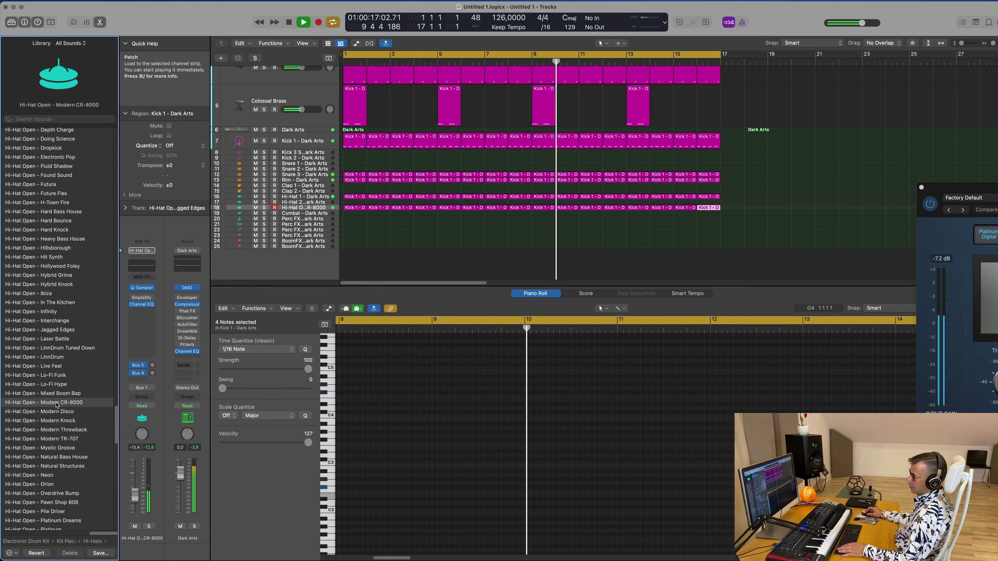
Audition the Hi-Hat Open - Orion patch and load Hi-Hat Open - Platinum on the open hi-hat track.
scroll(57, 405, "down", 3)
scroll(57, 407, "down", 4)
left_click(56, 423)
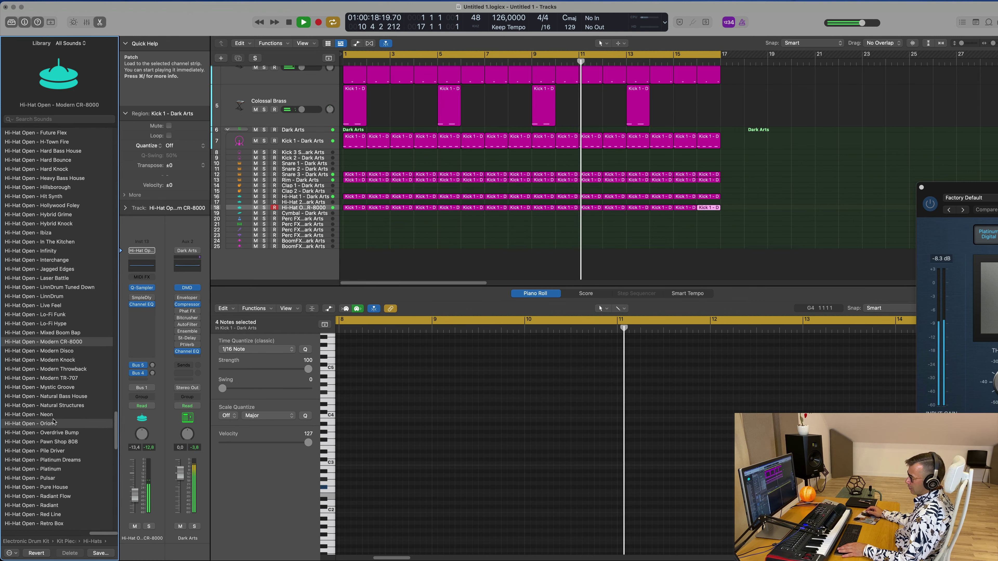
scroll(56, 425, "down", 4)
left_click(55, 432)
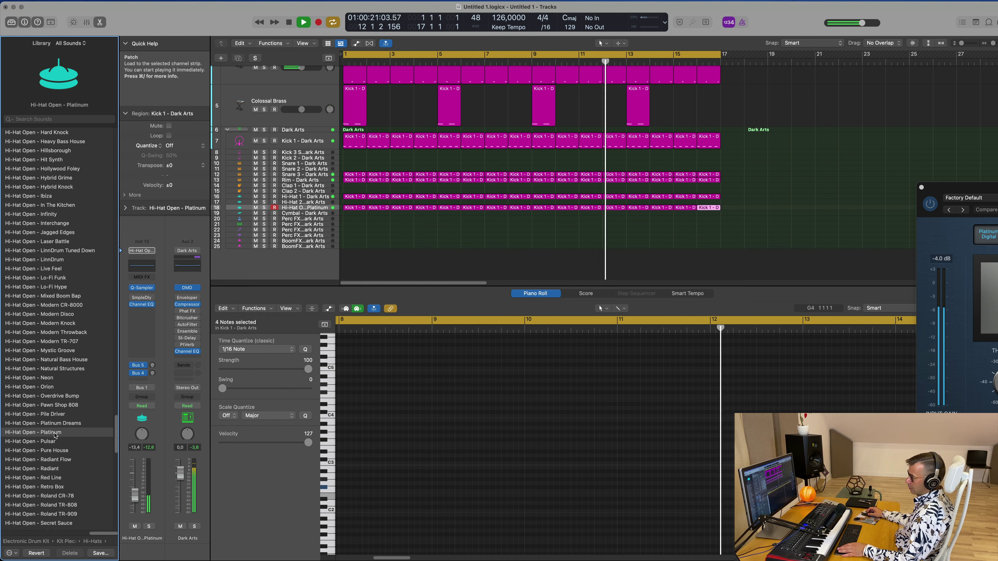
Load the Hi-Hat Open - Roland TR-909 patch on the open hi-hat track and play the groove from the start.
scroll(55, 435, "down", 7)
scroll(54, 436, "down", 1)
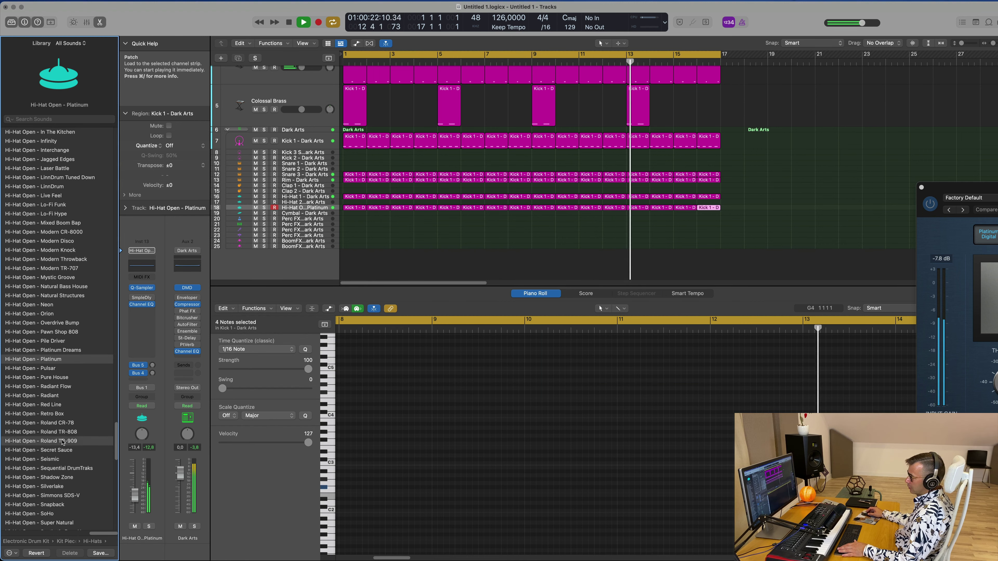
left_click(63, 441)
key("Return")
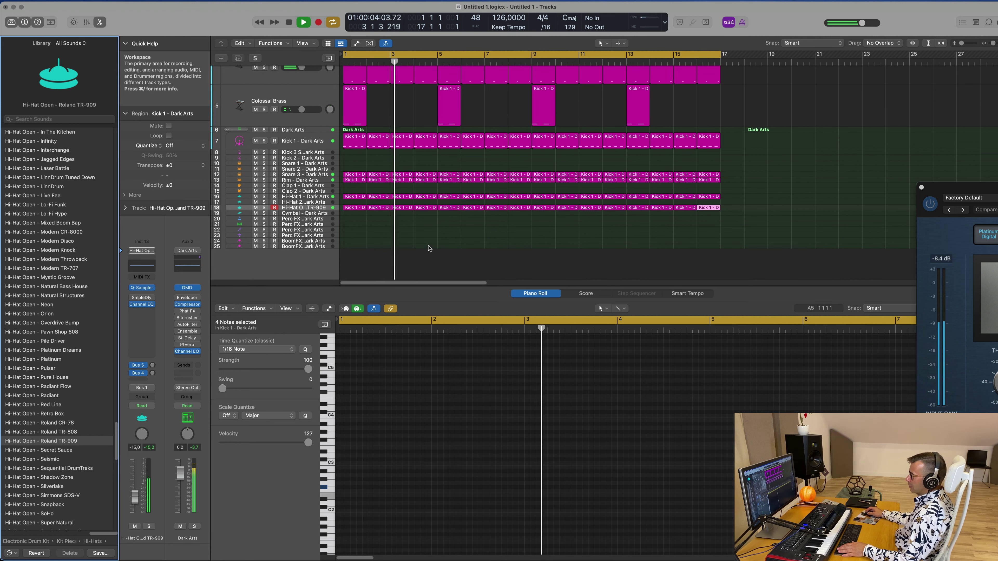
key("Return")
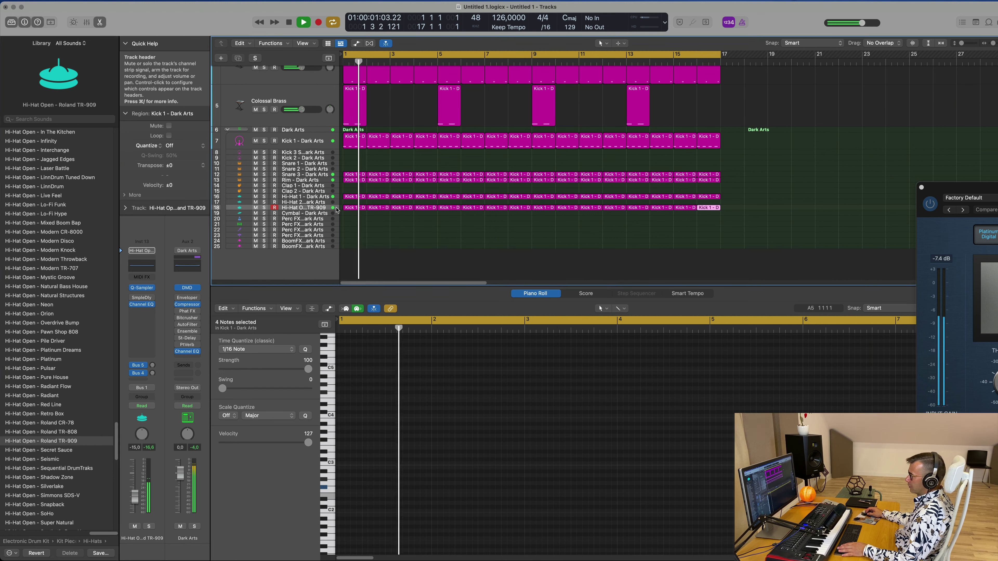
Transpose the notes in all the open hi-hat regions up one octave and replay the groove from the start.
left_click(337, 209)
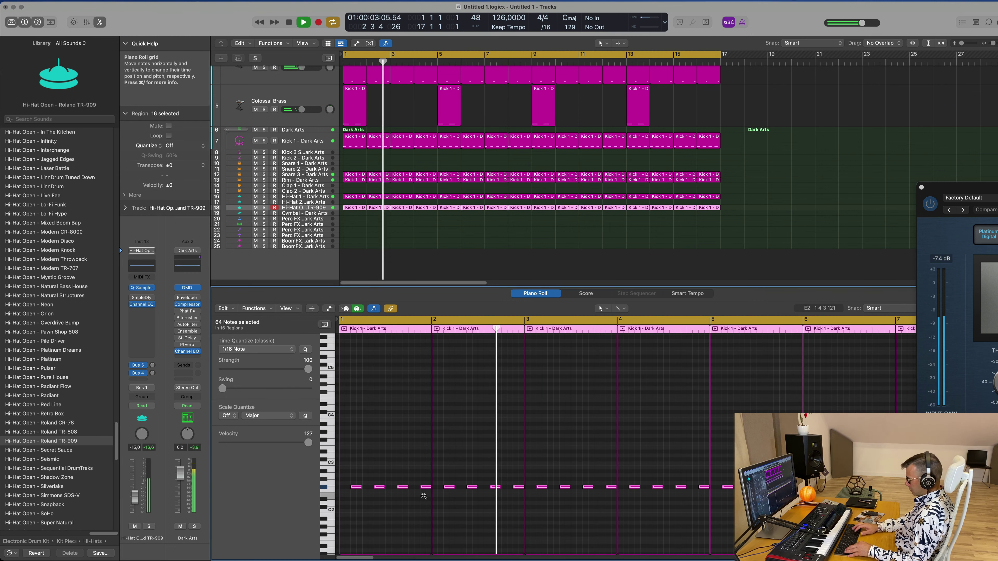
key("alt+shift+Up")
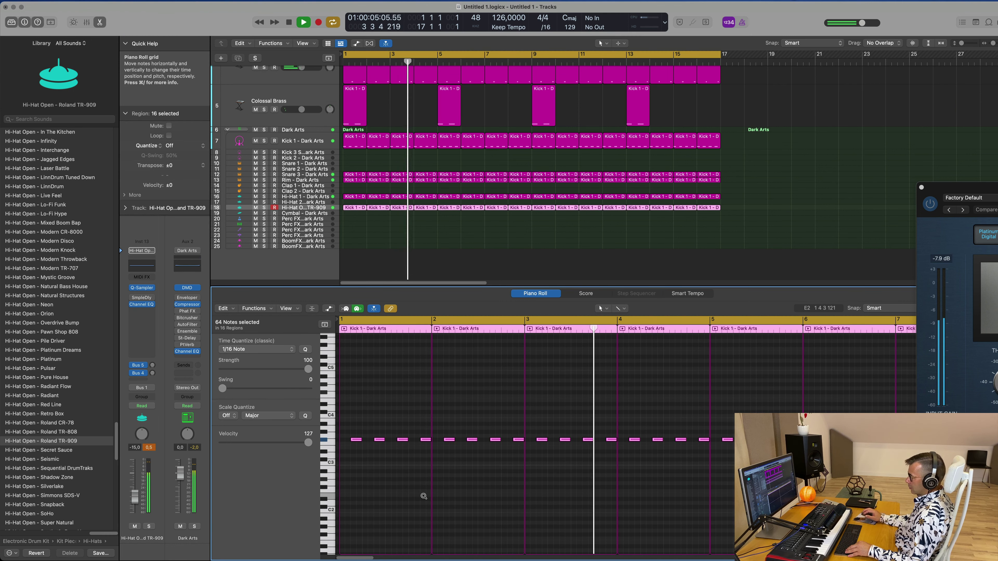
key("Return")
key("Return")
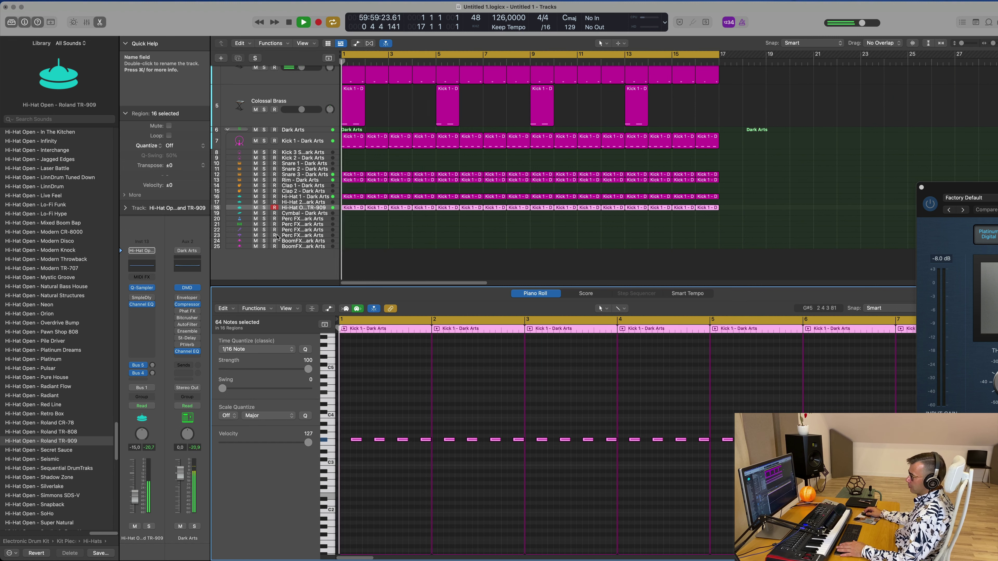
Raise the open hi-hat's Bus 4 delay send and Bus 5 reverb send.
mouse_move(138, 298)
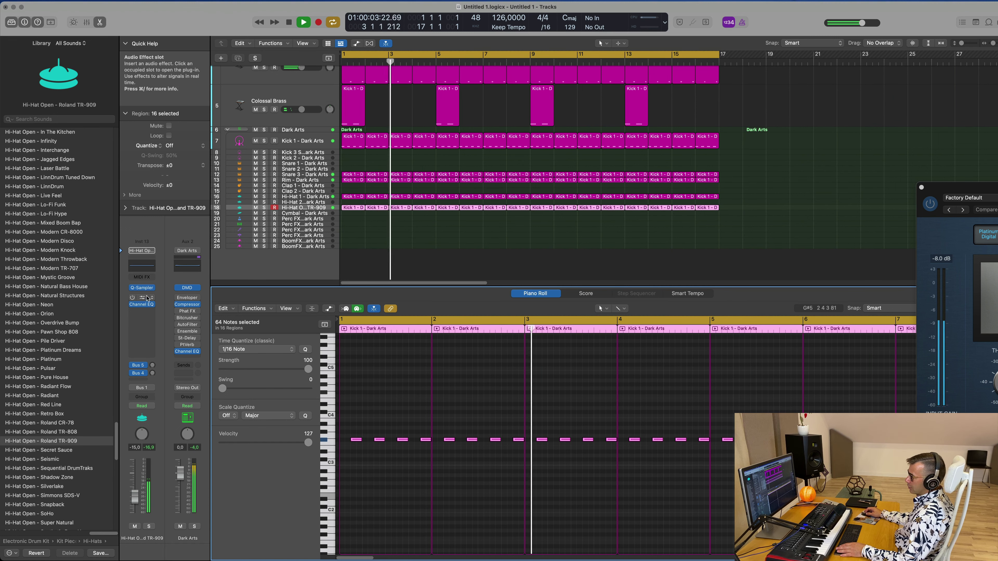
left_click(153, 368)
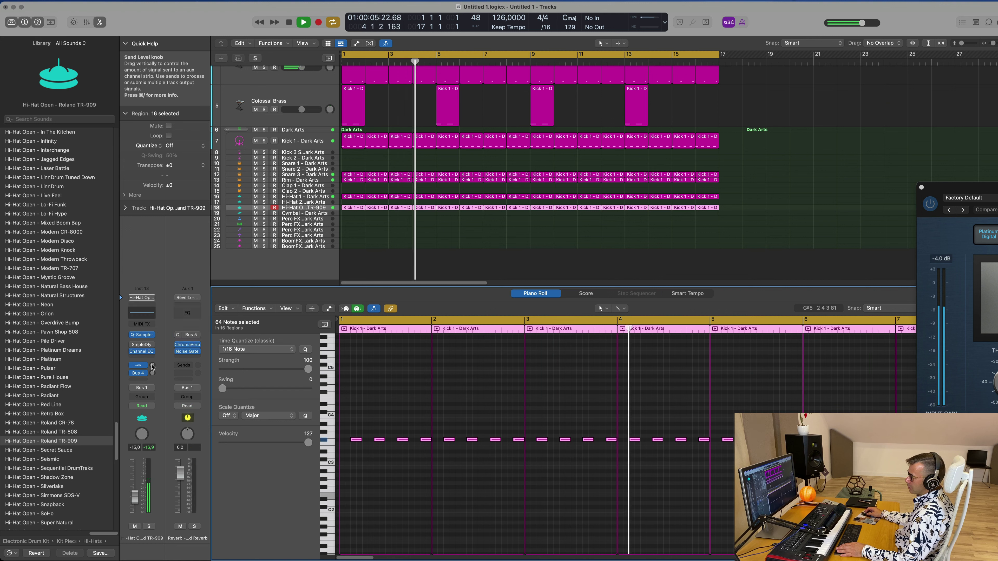
left_click(152, 374)
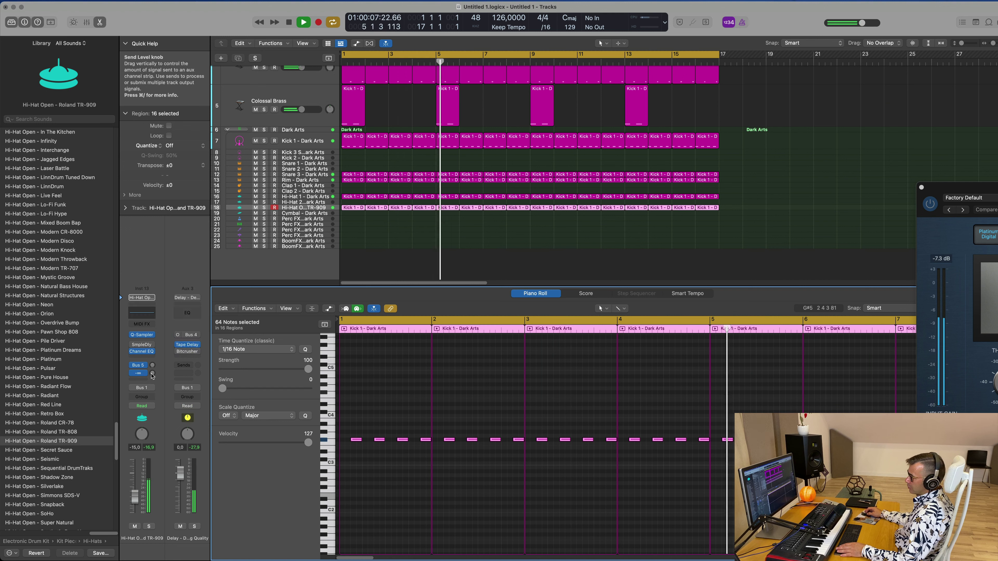
mouse_move(153, 361)
left_mouse_down()
mouse_move(154, 344)
mouse_move(154, 384)
mouse_move(153, 373)
left_mouse_up()
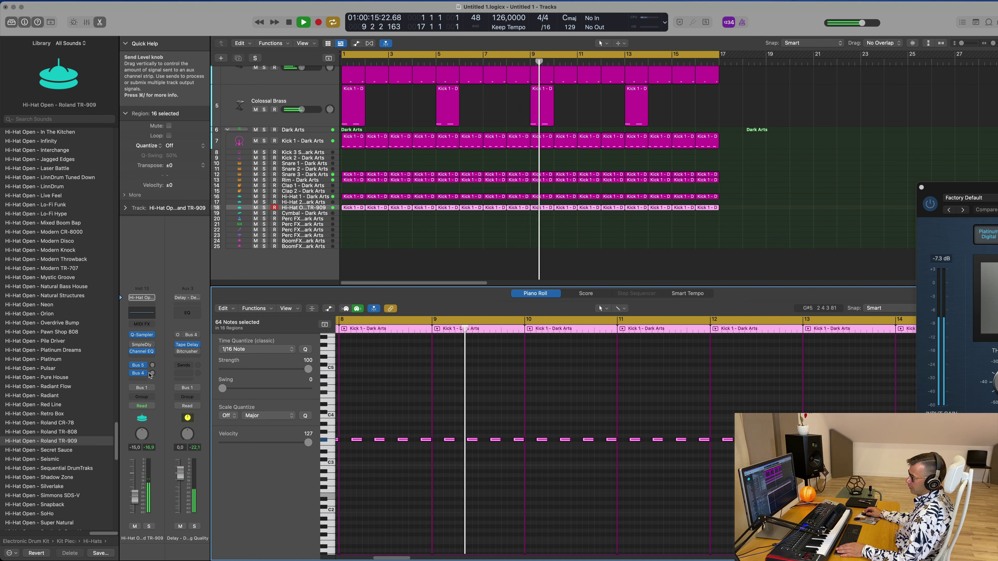
left_click(153, 365)
mouse_move(151, 362)
left_mouse_down()
mouse_move(170, 361)
mouse_move(153, 366)
left_mouse_up()
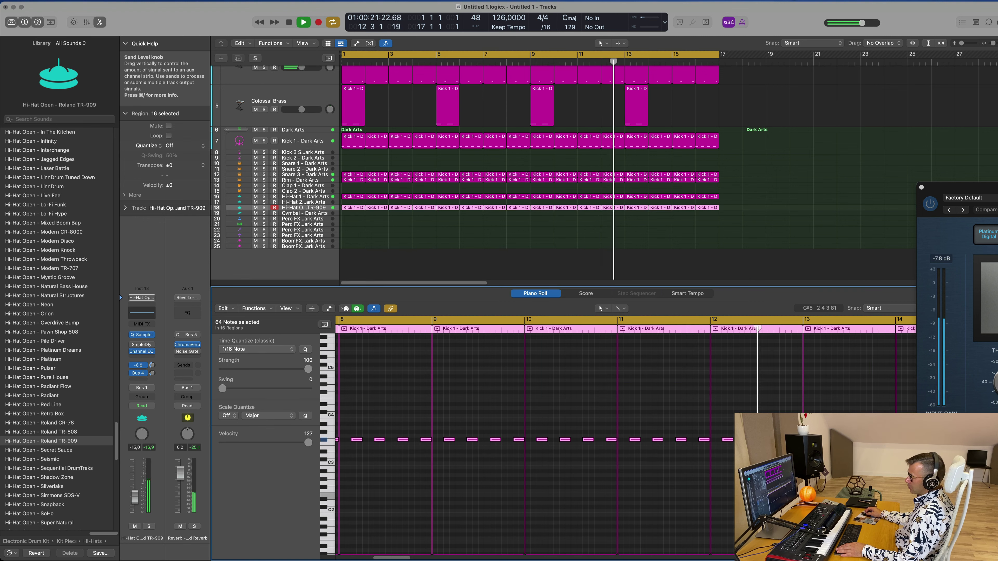
Duplicate the Faded Keys track and copy its first four-bar region onto the new track at bar 1.
scroll(589, 165, "up", 3)
left_click(770, 150)
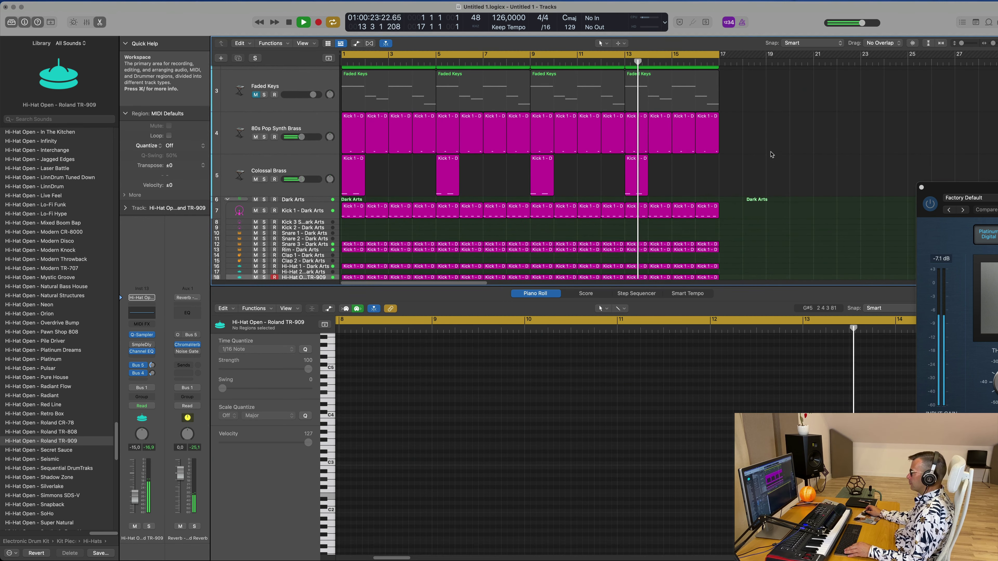
scroll(751, 134, "up", 4)
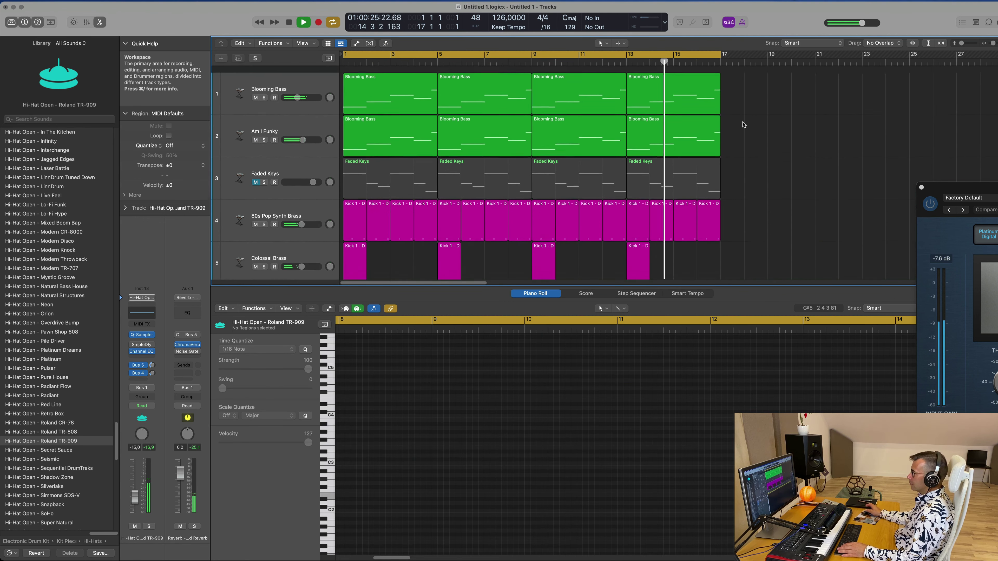
key("x")
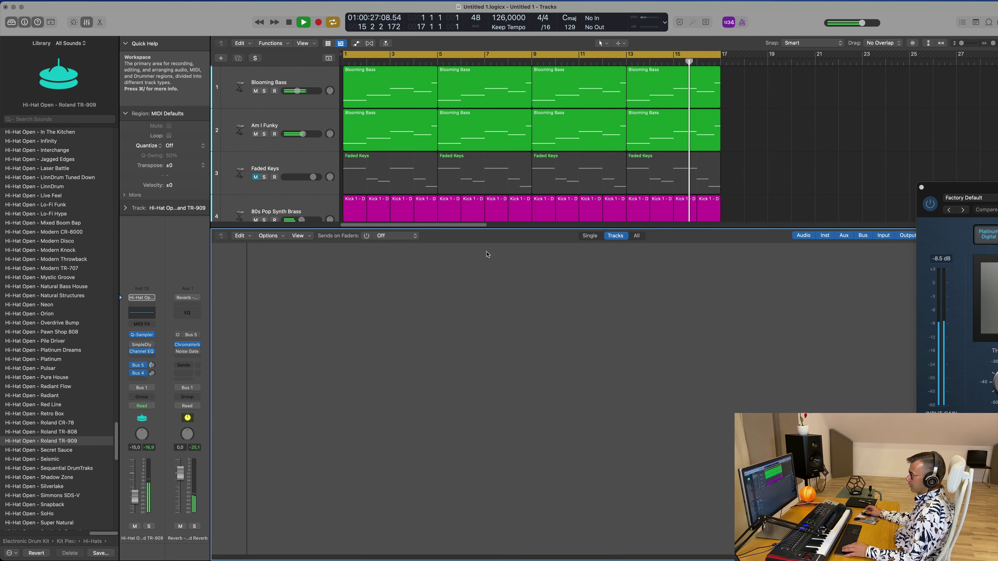
key("x")
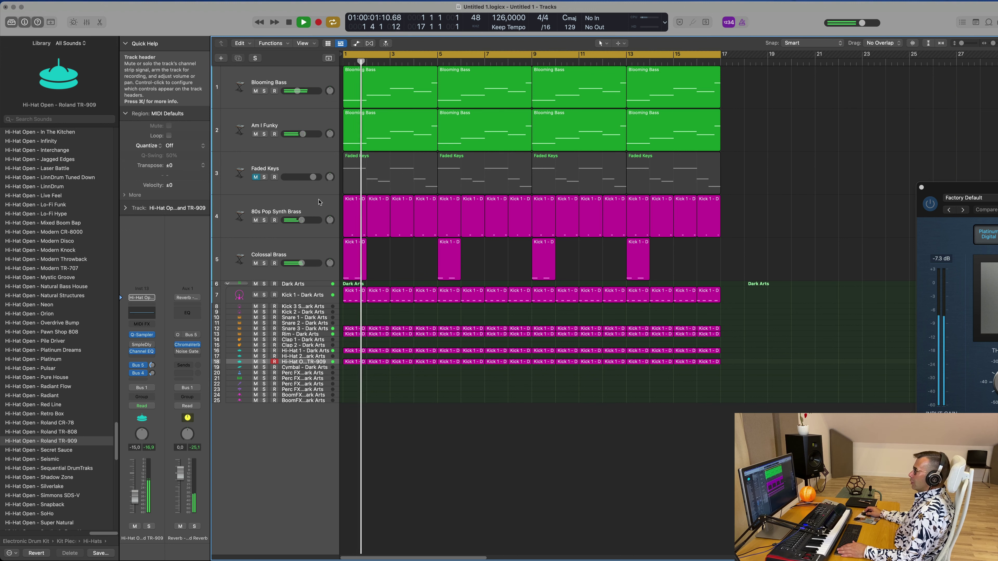
left_click(318, 167)
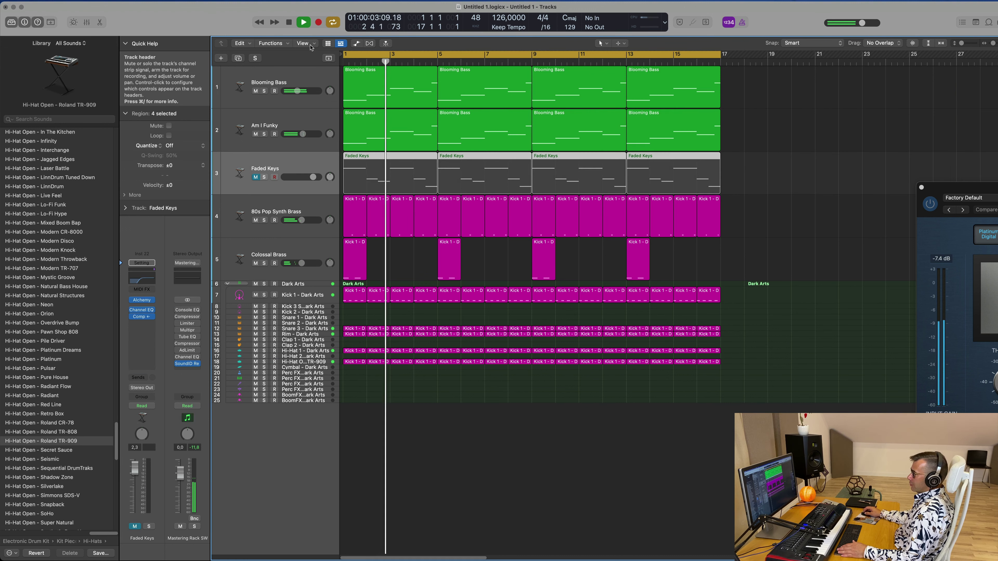
left_click(238, 58)
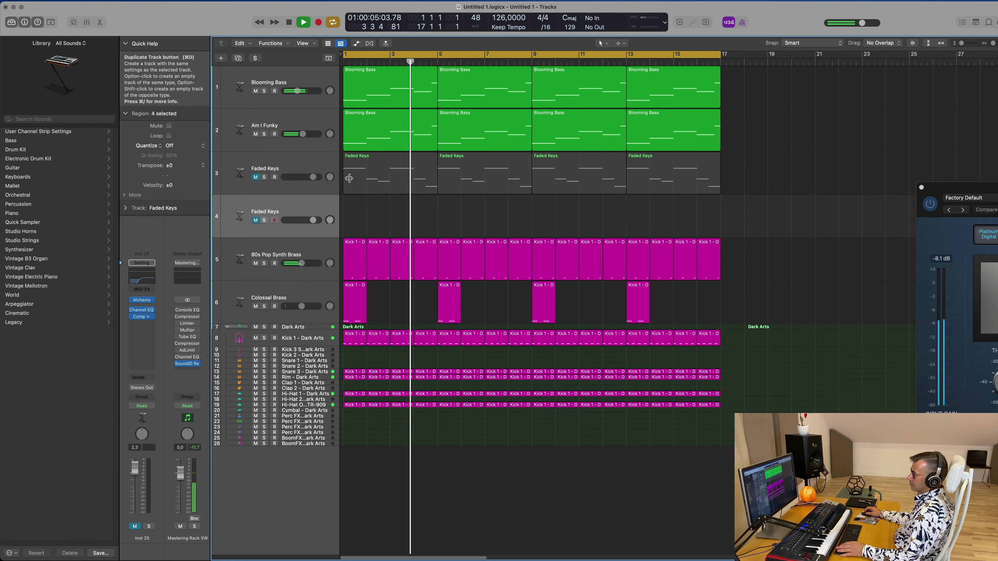
left_click_drag(386, 178, 385, 222)
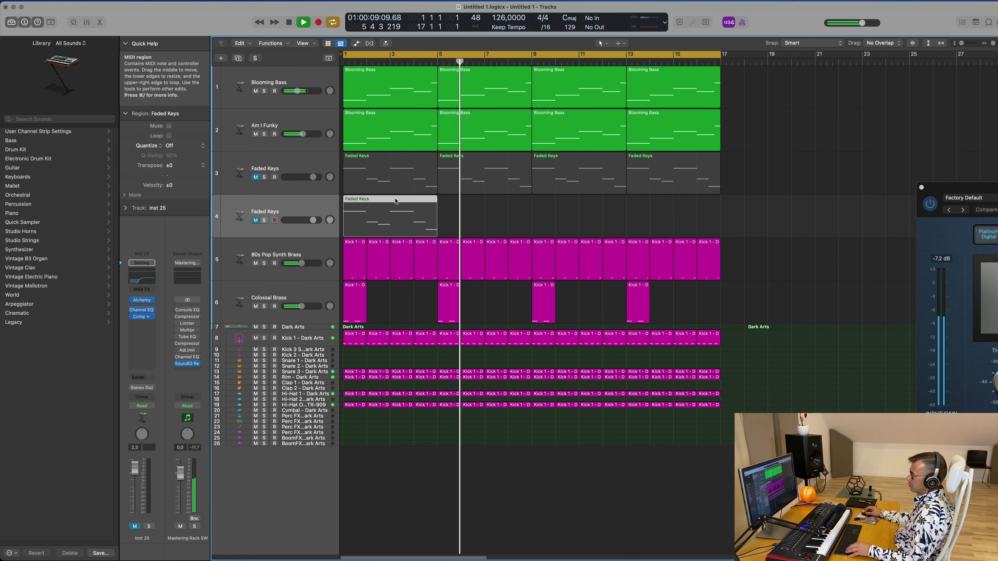
Delete all notes except the first one in the copied Faded Keys region.
double_click(396, 201)
scroll(418, 456, "left", 5)
scroll(420, 409, "left", 5)
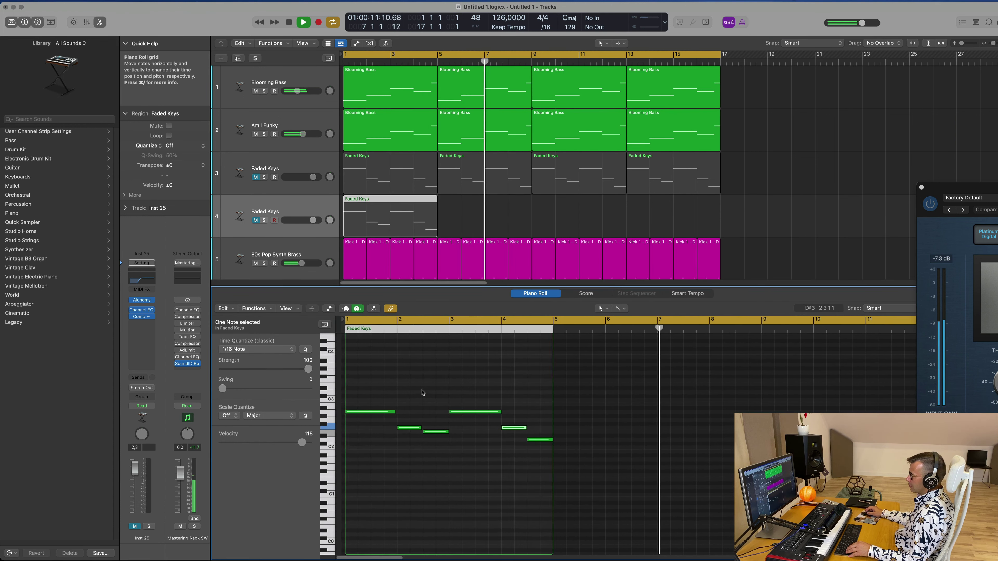
left_click_drag(407, 396, 546, 488)
key("Delete")
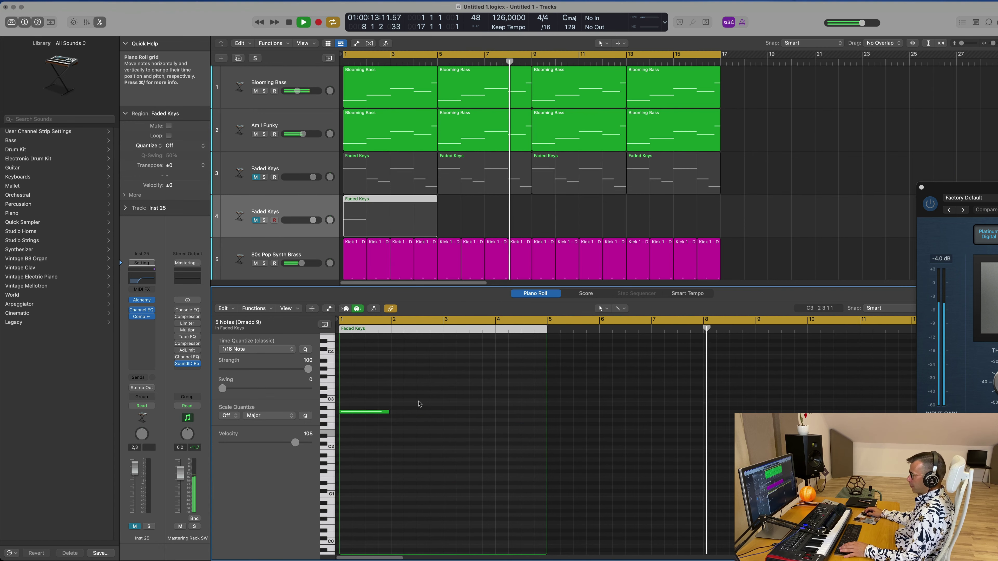
Lengthen the remaining note to span the whole four-bar region and restart playback.
key("space")
key("space")
left_click_drag(389, 412, 546, 424)
key("space")
key("space")
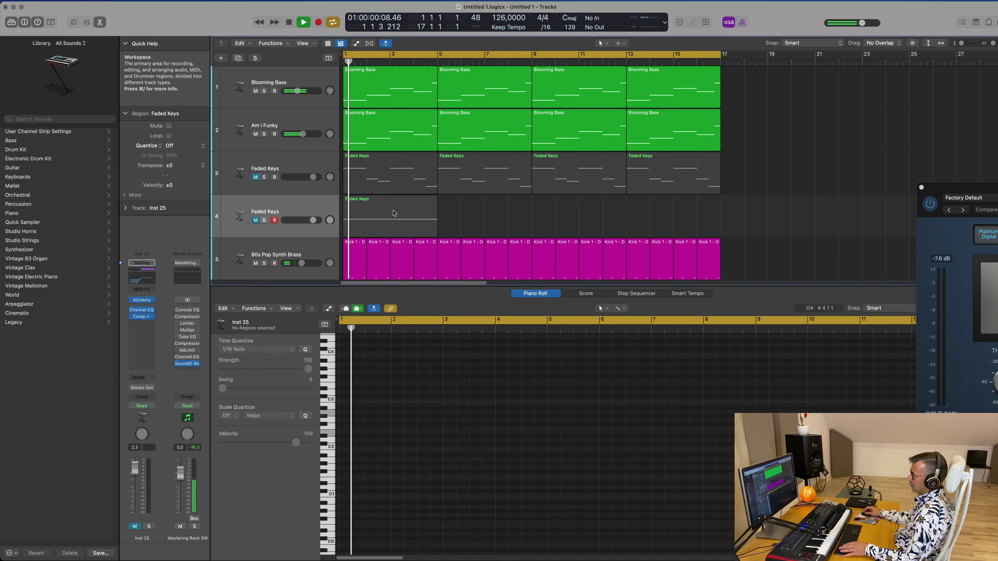
Repeat the sustained-note region three times to fill 16 bars, then unmute the duplicated Faded Keys track.
key("super+r")
key("super+r")
key("super+r")
key("space")
key("space")
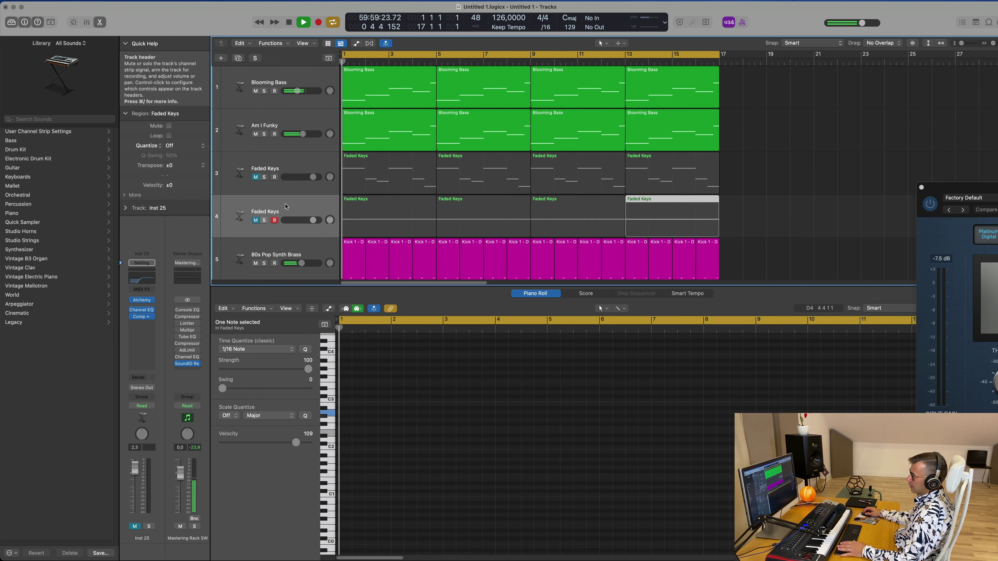
left_click(244, 221)
left_click(255, 220)
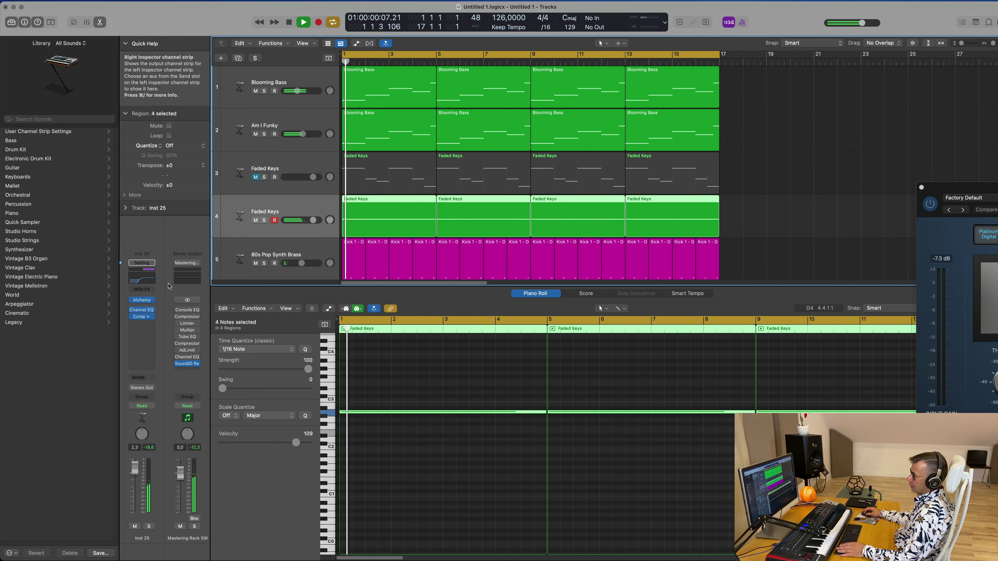
Open Alchemy on the duplicated track, filter its presets to Soundscapes, and load Beneath The Waves.
left_click(145, 301)
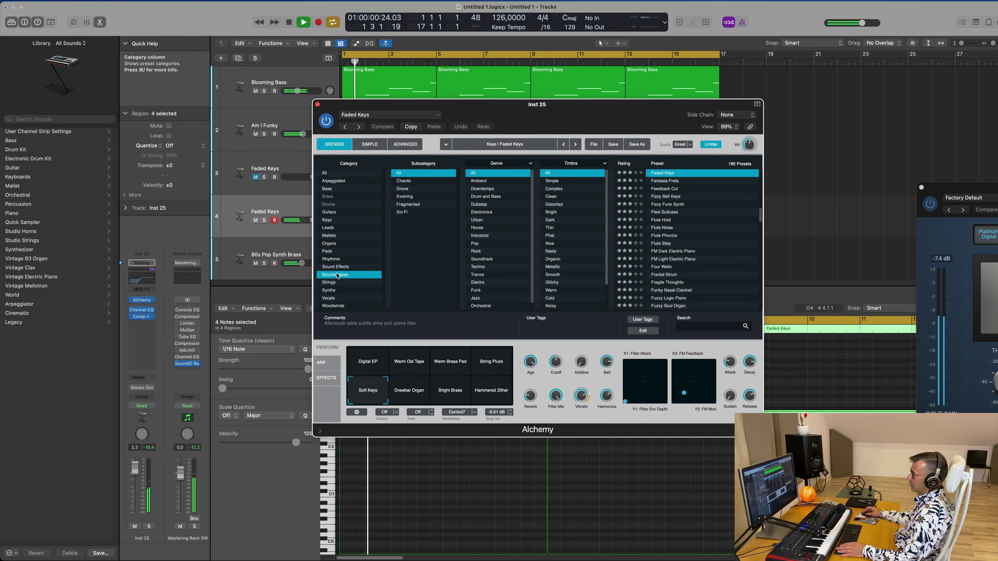
key("space")
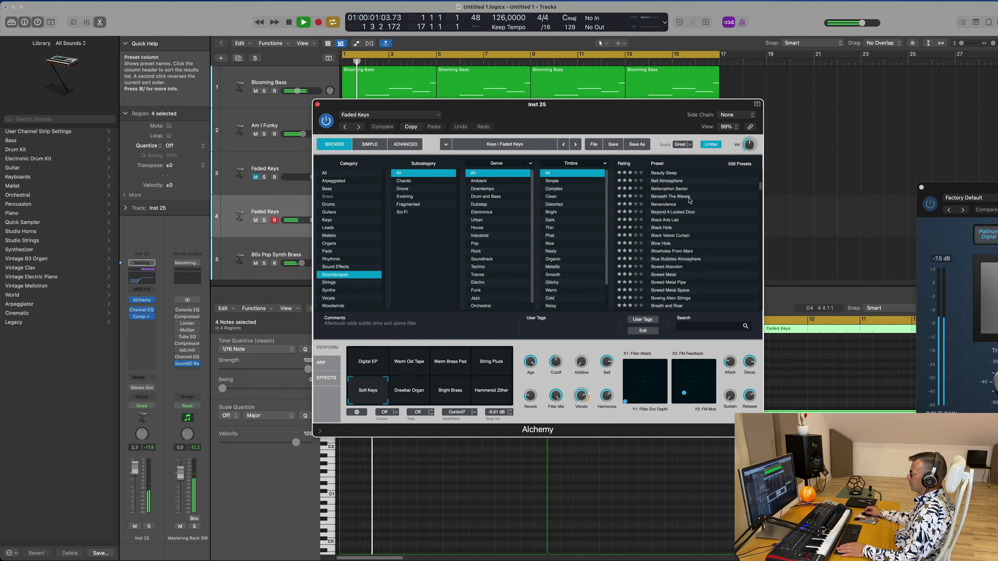
left_click_drag(597, 119, 652, 142)
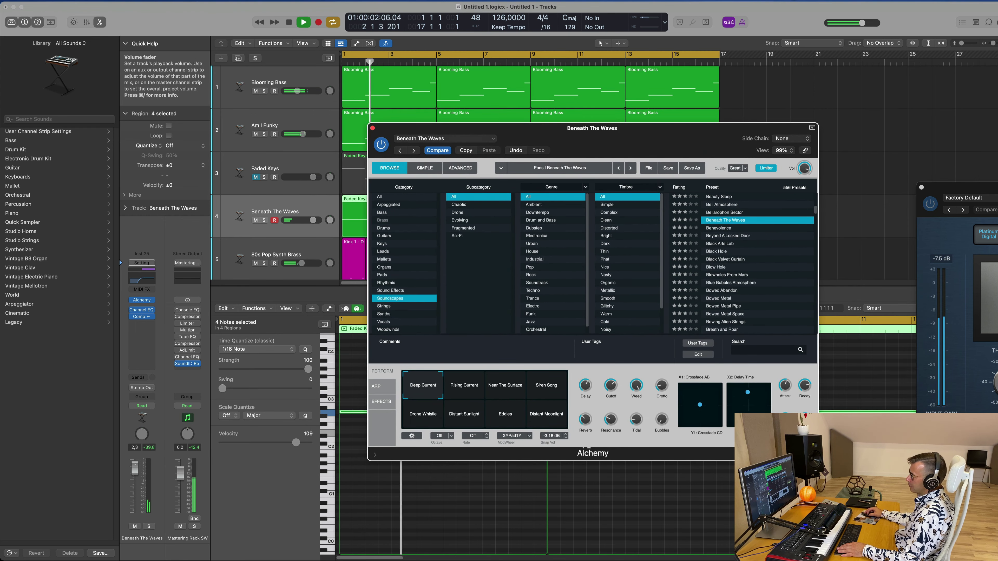
left_click(865, 137)
left_click_drag(731, 135, 997, 111)
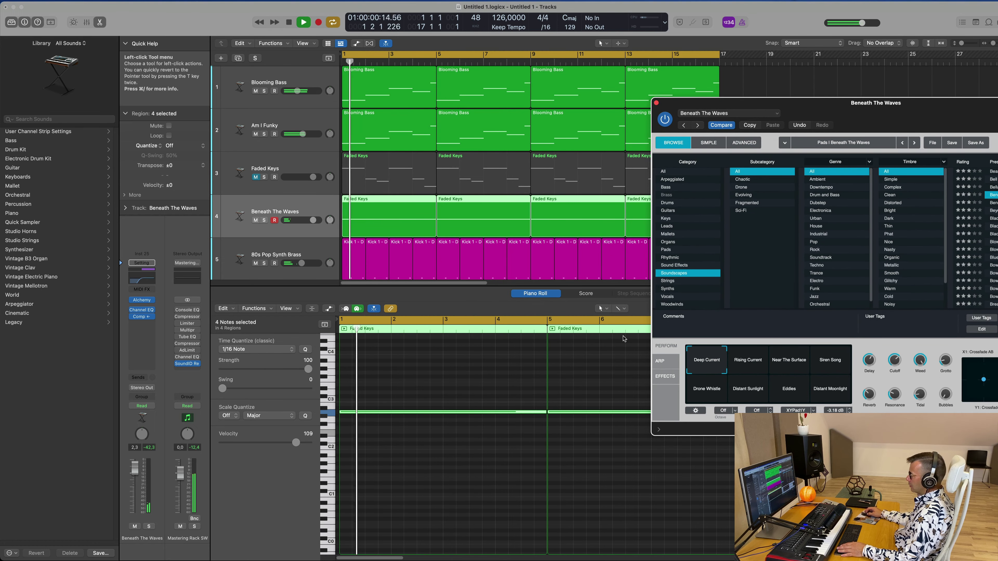
Load the Black Velvet Curtain preset in Alchemy and lower the track volume to -13.6 dB.
left_click_drag(879, 112, 527, 139)
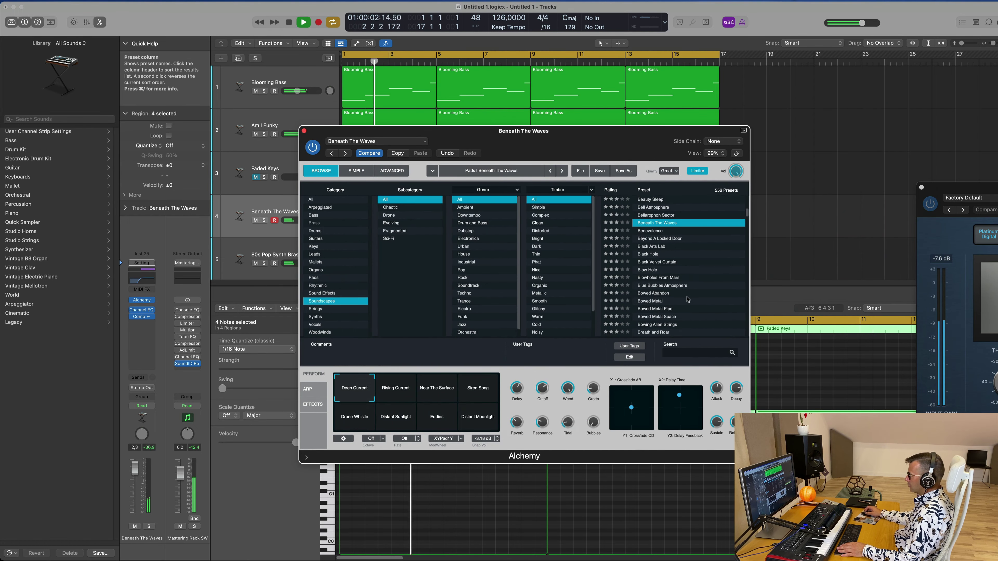
scroll(688, 299, "down", 3)
left_click(659, 241)
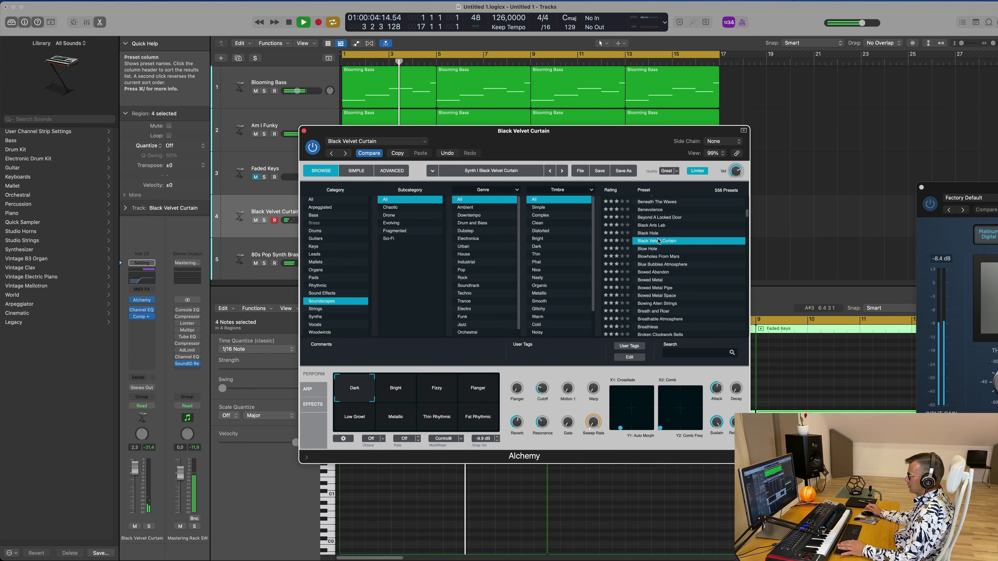
left_click_drag(582, 132, 665, 118)
key("space")
key("space")
left_click_drag(136, 469, 134, 492)
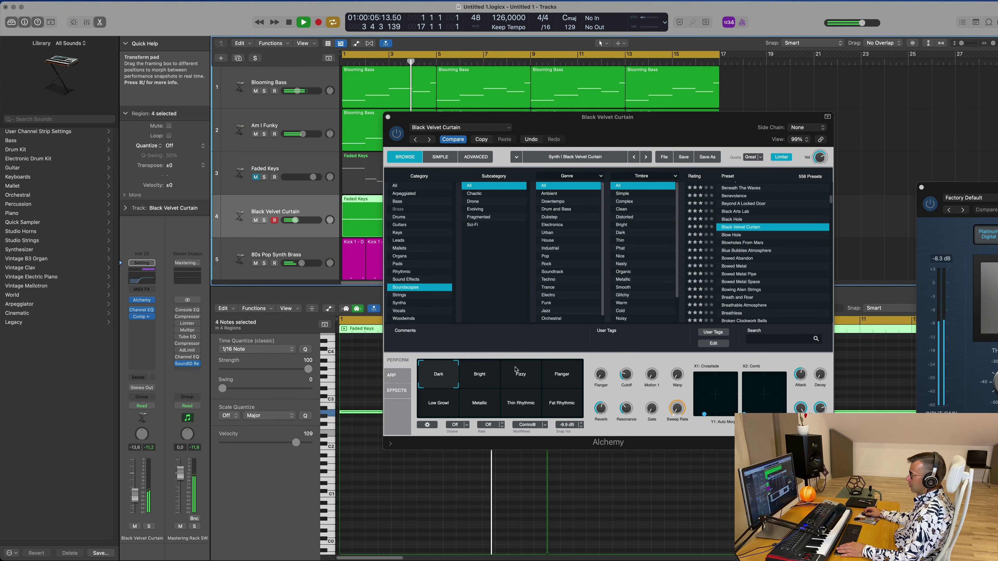
Audition the Bright and Fizzy snapshots of Black Velvet Curtain and raise the track volume to -10.0 dB.
left_click(486, 381)
key("space")
key("space")
left_click(521, 375)
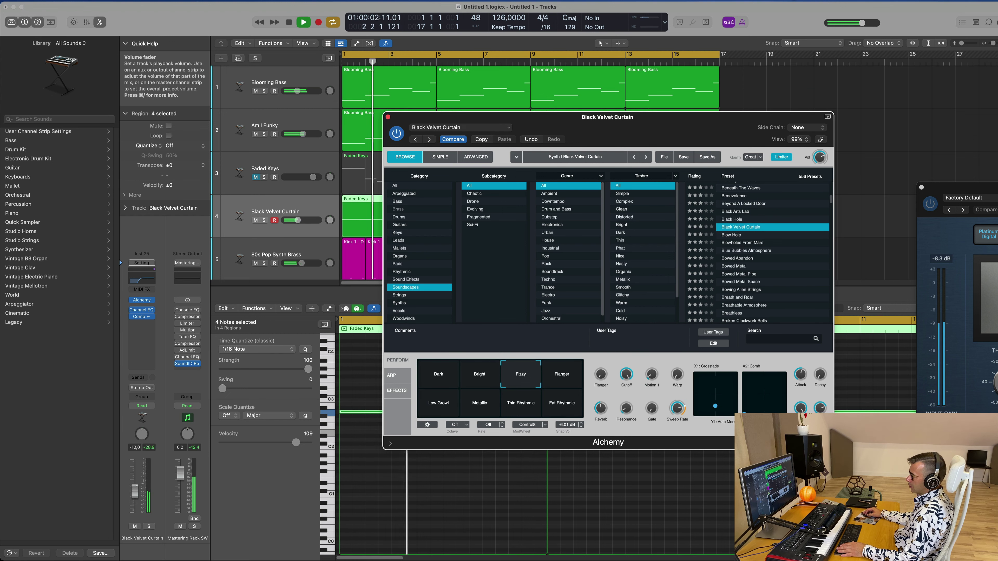
left_click(135, 492)
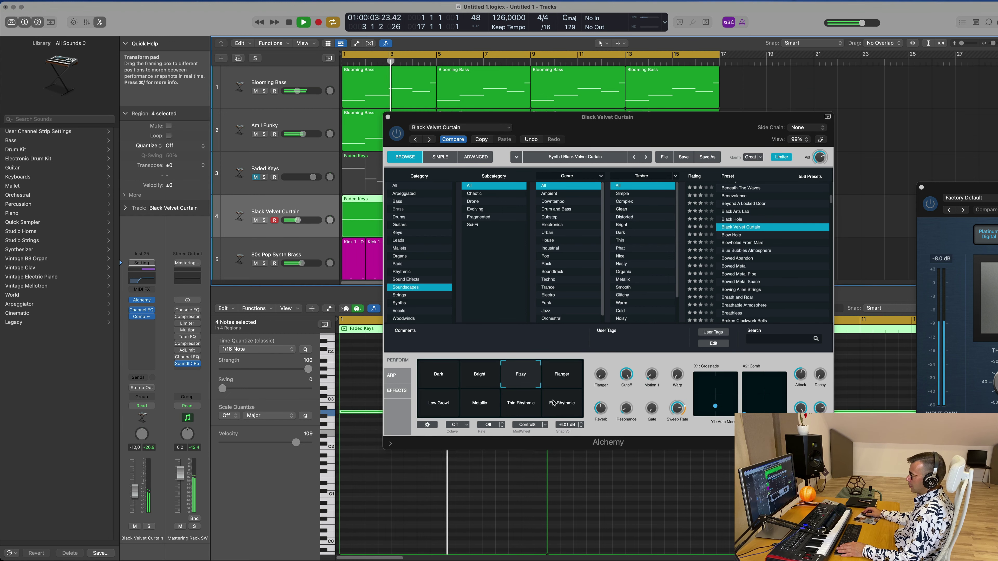
Audition the Flanger and Low Growl snapshots of Black Velvet Curtain and raise the track volume to -3.3 dB.
left_click(559, 381)
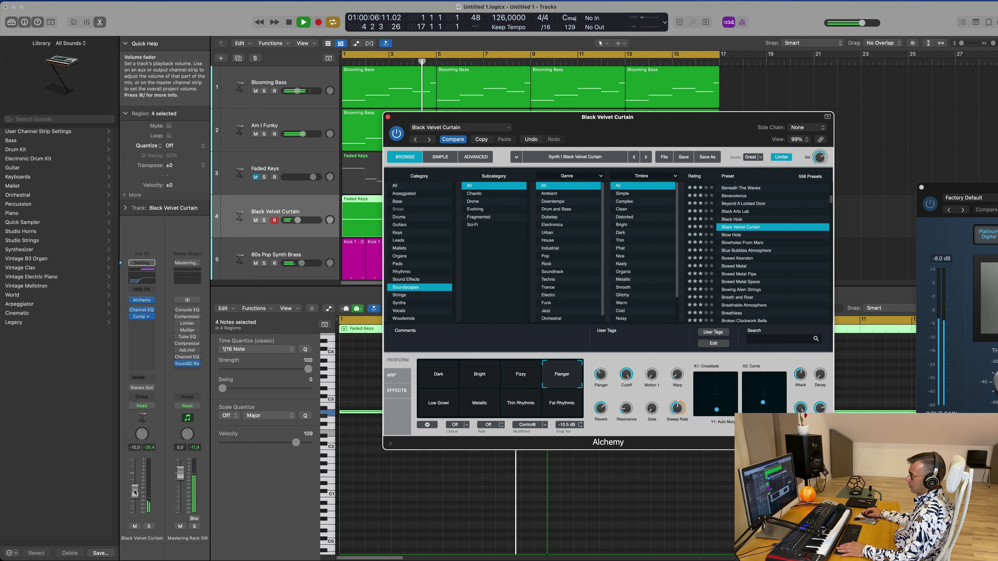
left_click(137, 474)
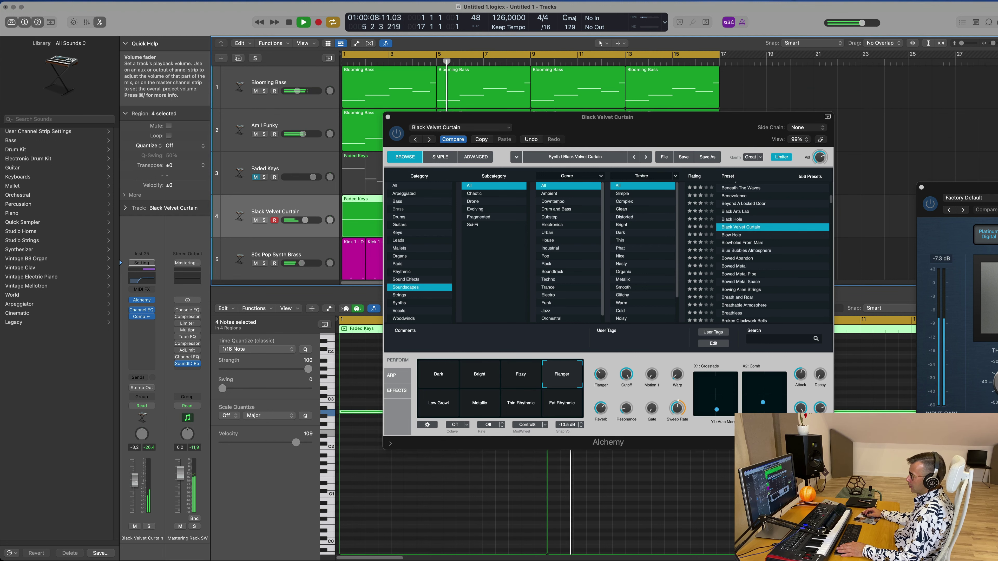
left_click(444, 415)
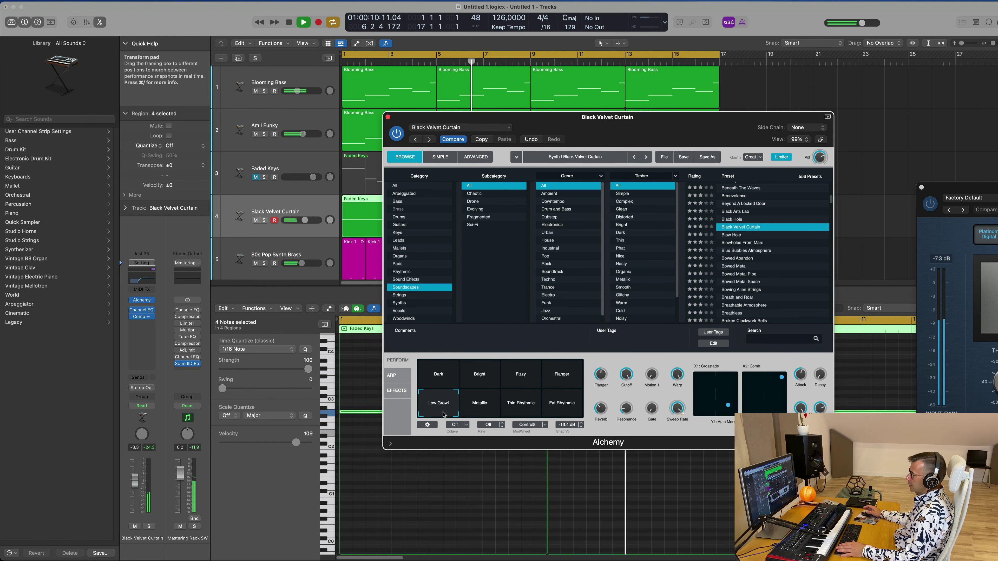
Audition the Thin Rhythmic, Fat Rhythmic and Dark snapshots of Black Velvet Curtain and lower the track volume to -16.2 dB.
key("space")
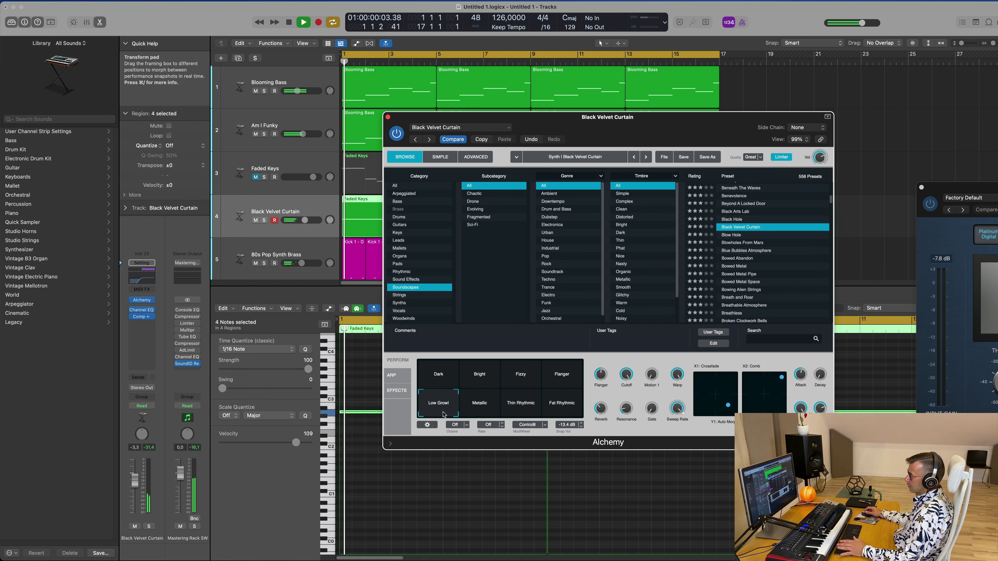
left_click(504, 405)
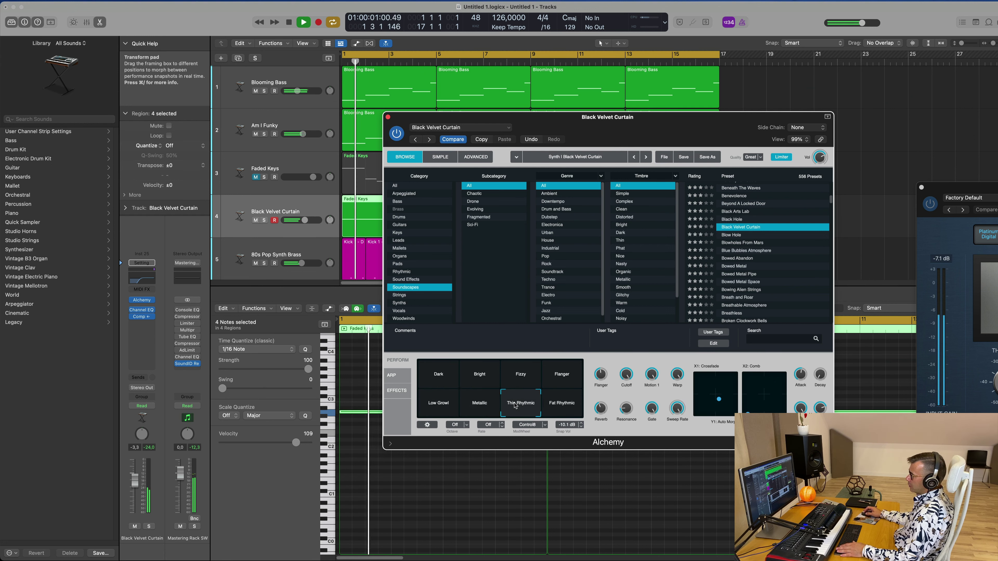
key("space")
left_click(556, 409)
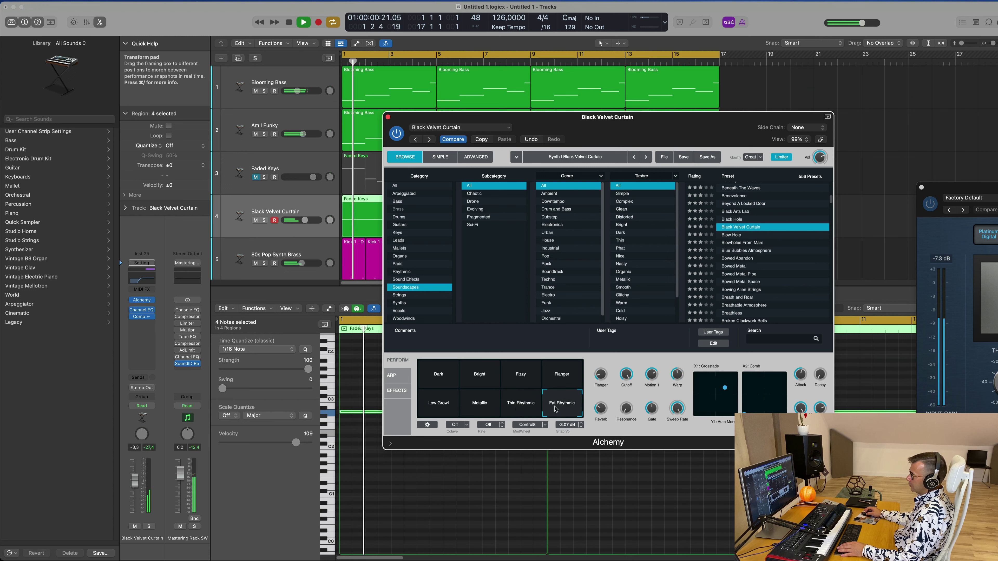
left_click(436, 378)
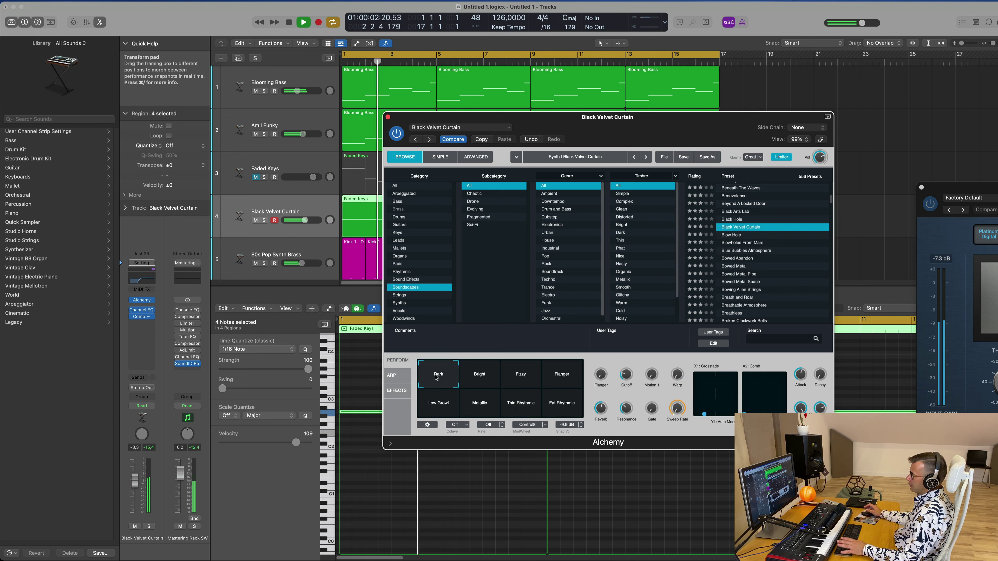
key("space")
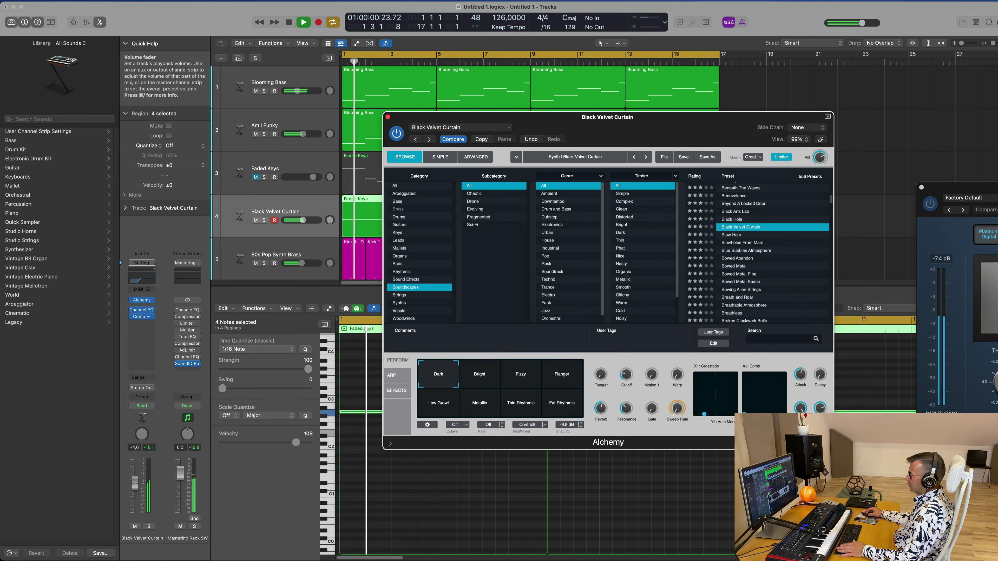
left_click_drag(135, 487, 136, 498)
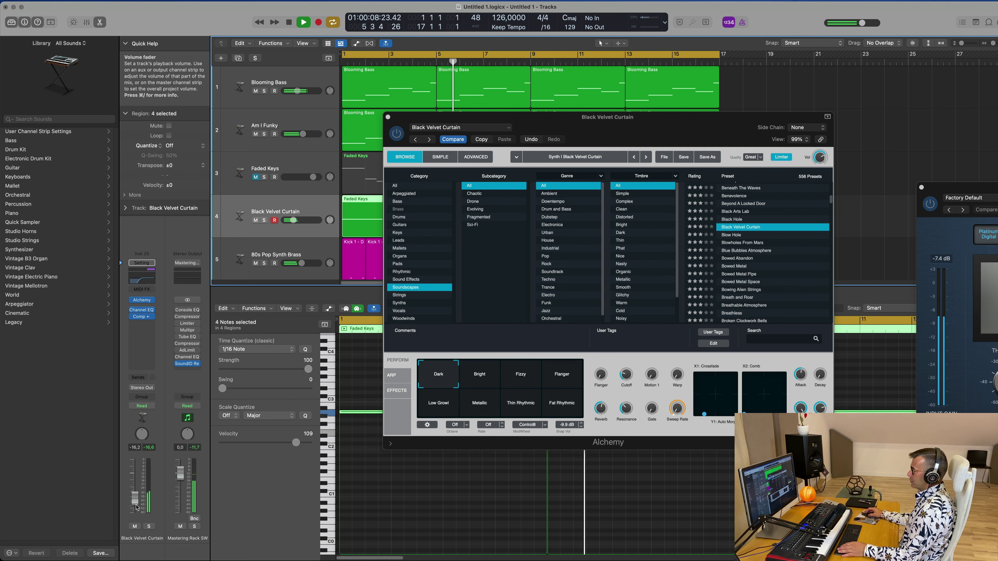
Load the Blowholes From Mars preset in Alchemy and set the track volume to -8.2 dB during playback.
left_click(738, 243)
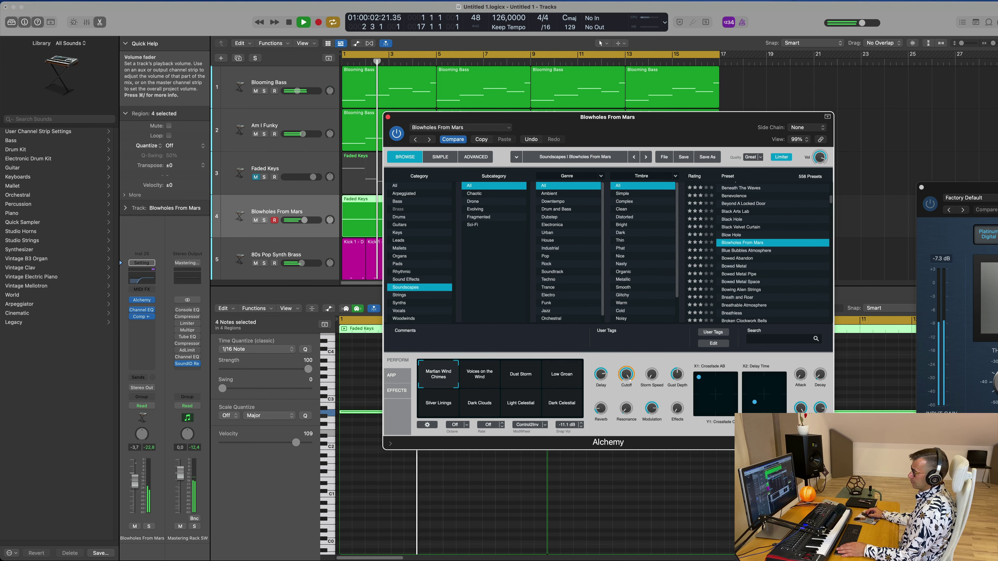
left_click(133, 484)
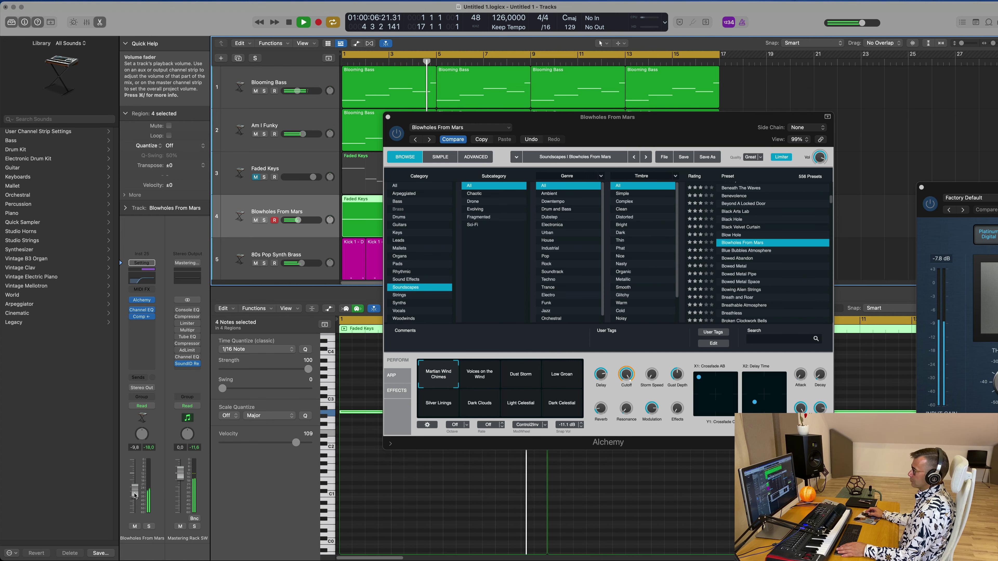
left_click_drag(625, 124, 620, 227)
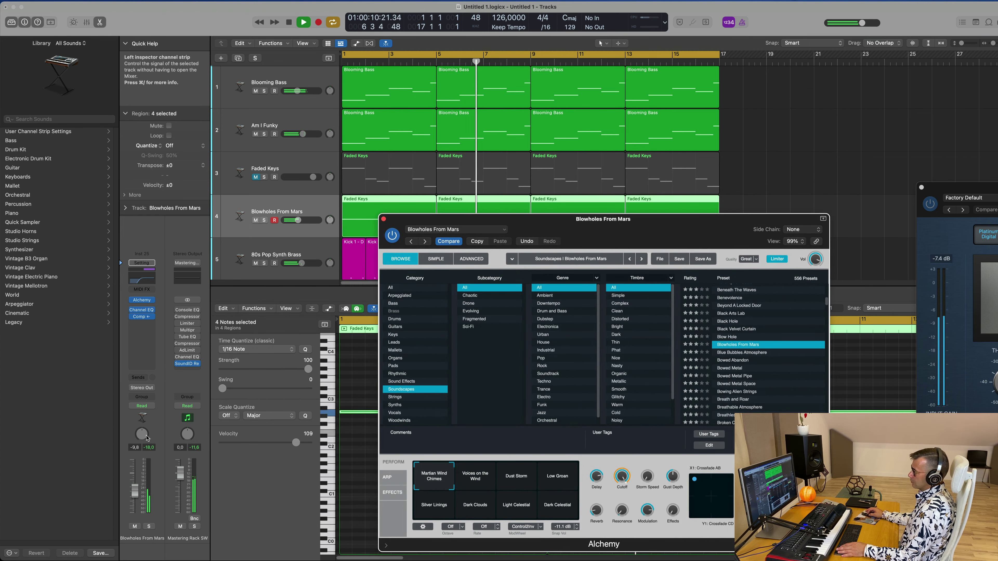
left_click(136, 488)
left_click_drag(466, 222, 458, 303)
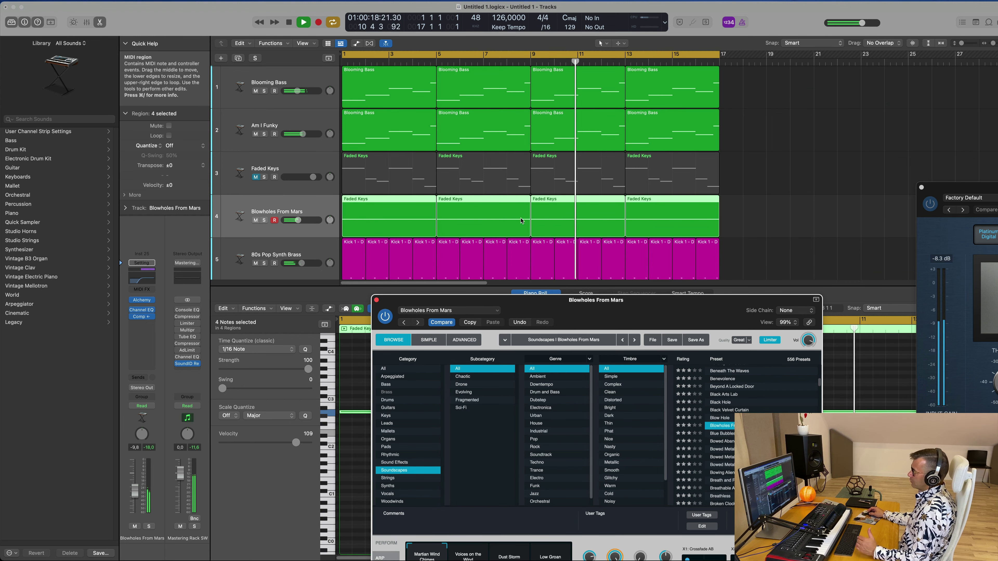
left_click_drag(584, 300, 509, 192)
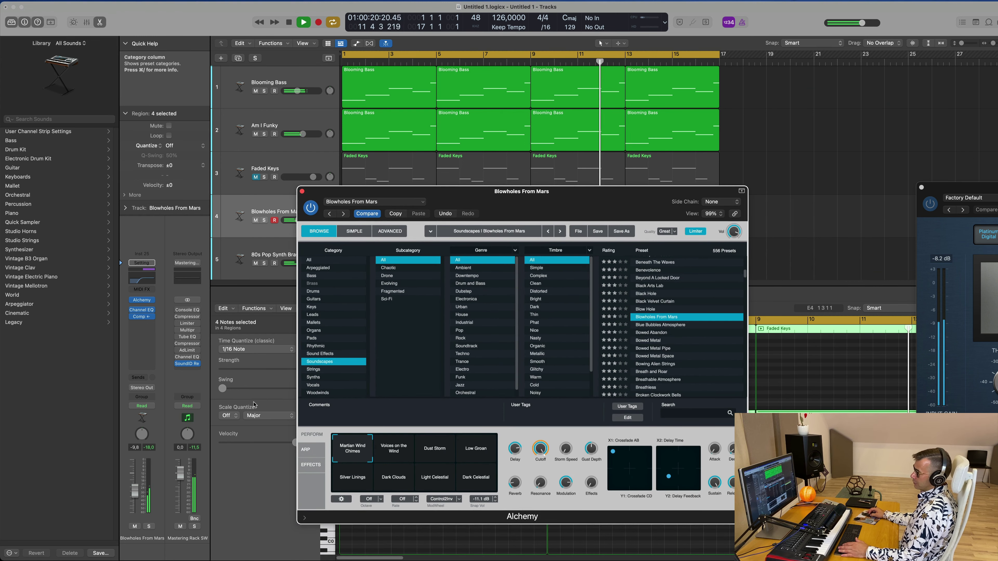
left_click_drag(134, 496, 134, 493)
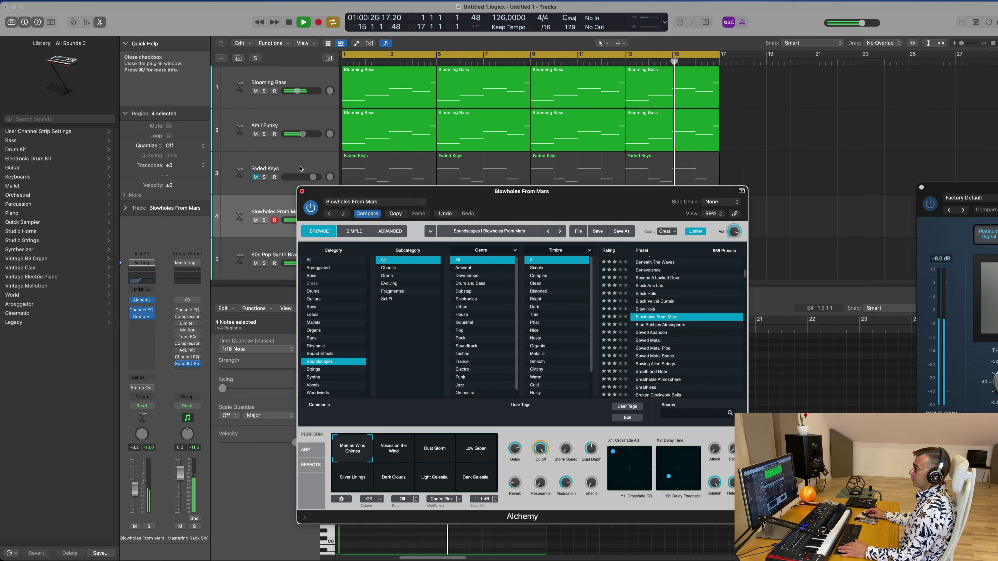
Close the Alchemy window and show the mixer with all track channel strips.
left_click(302, 193)
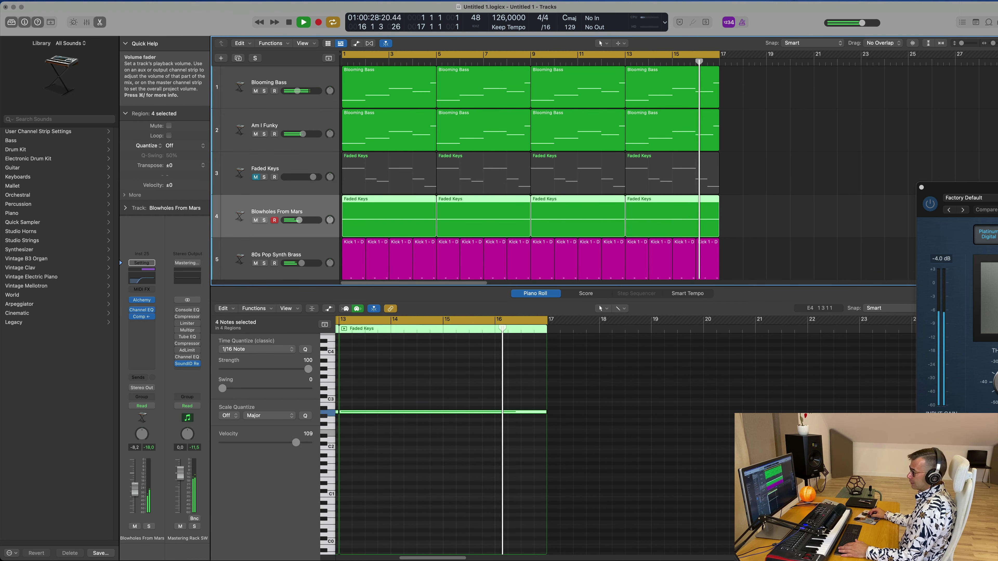
key("x")
key("x")
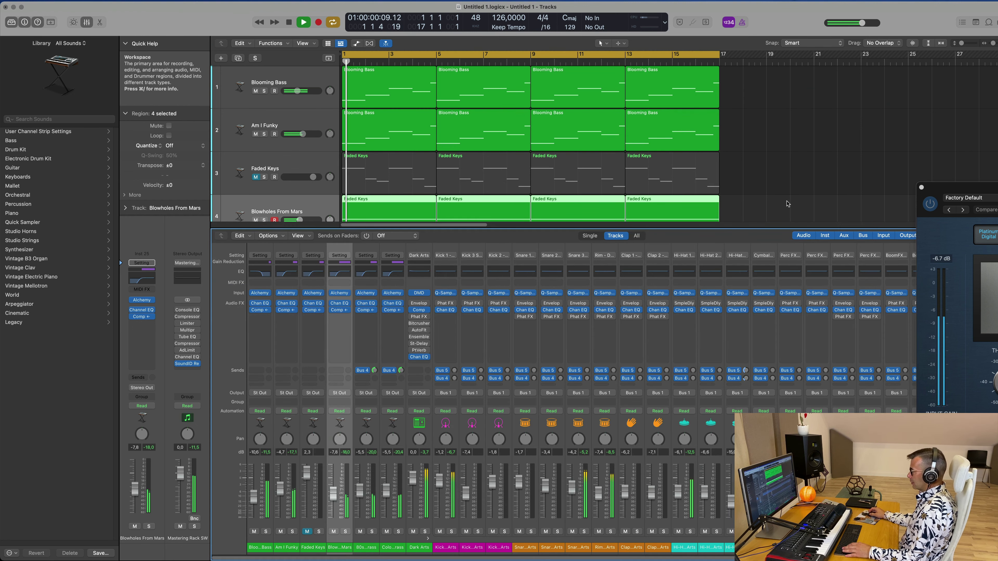